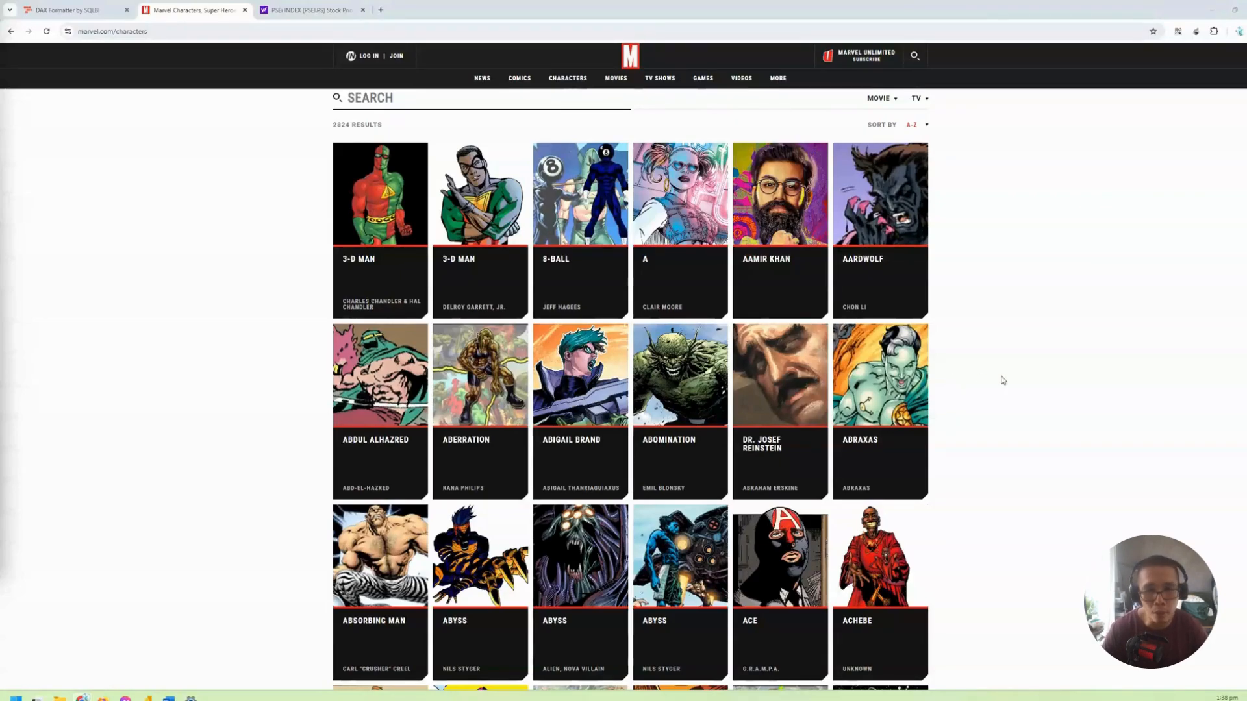
{"action": "scroll", "coordinate": [1003, 380], "scroll_direction": "up", "scroll_amount": 2}
{"action": "scroll", "coordinate": [1004, 381], "scroll_direction": "down", "scroll_amount": 2}
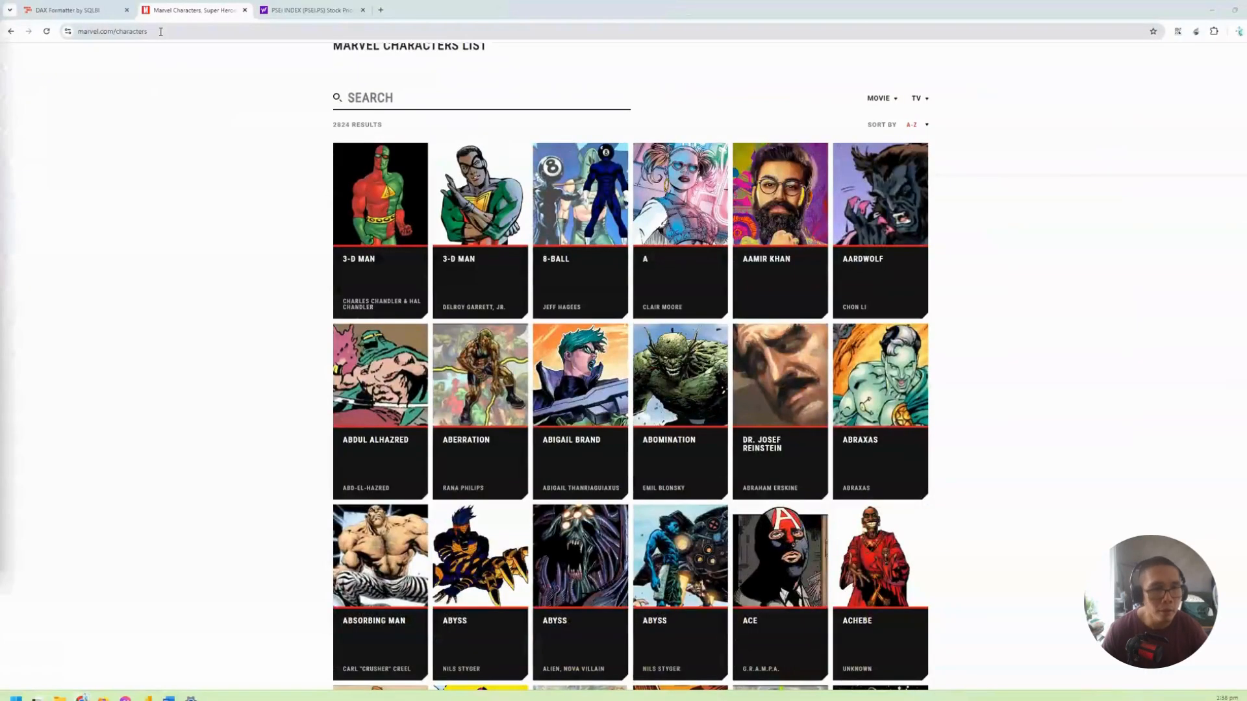
{"action": "scroll", "coordinate": [1034, 187], "scroll_direction": "down", "scroll_amount": 2}
{"action": "scroll", "coordinate": [1034, 187], "scroll_direction": "up", "scroll_amount": 3}
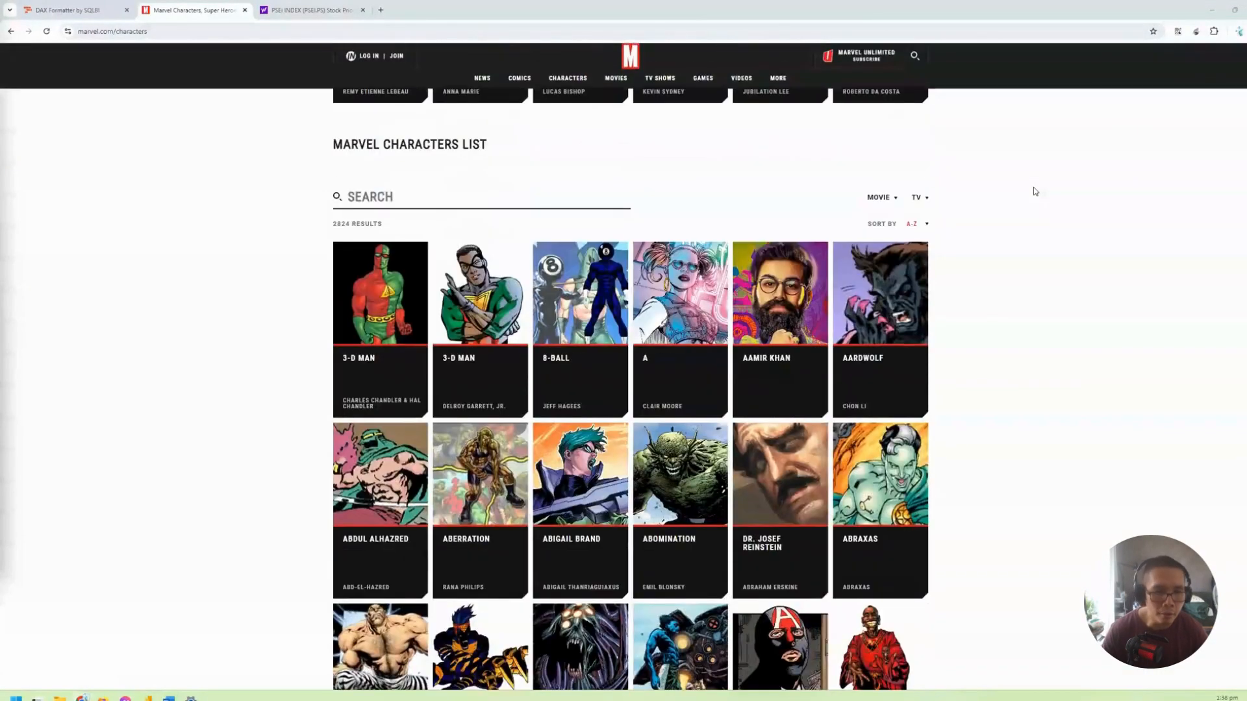
{"action": "scroll", "coordinate": [1034, 191], "scroll_direction": "down", "scroll_amount": 1}
{"action": "scroll", "coordinate": [1069, 213], "scroll_direction": "down", "scroll_amount": 2}
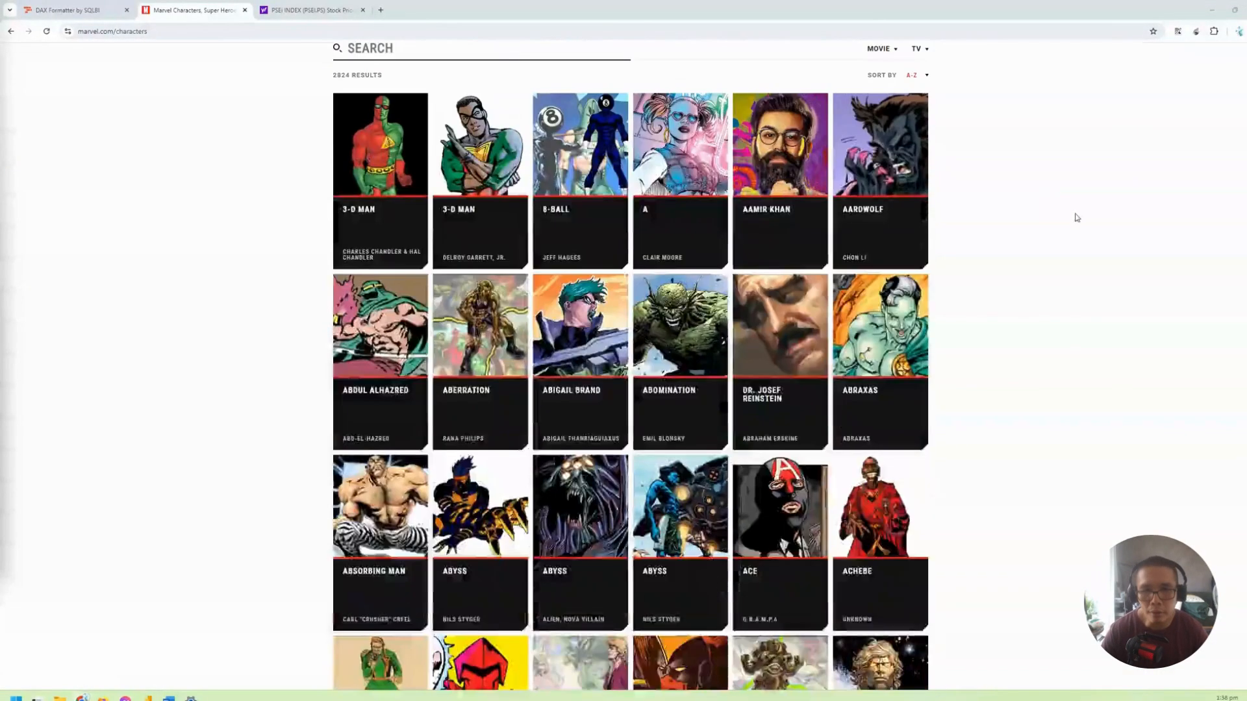
{"action": "scroll", "coordinate": [1075, 216], "scroll_direction": "up", "scroll_amount": 2}
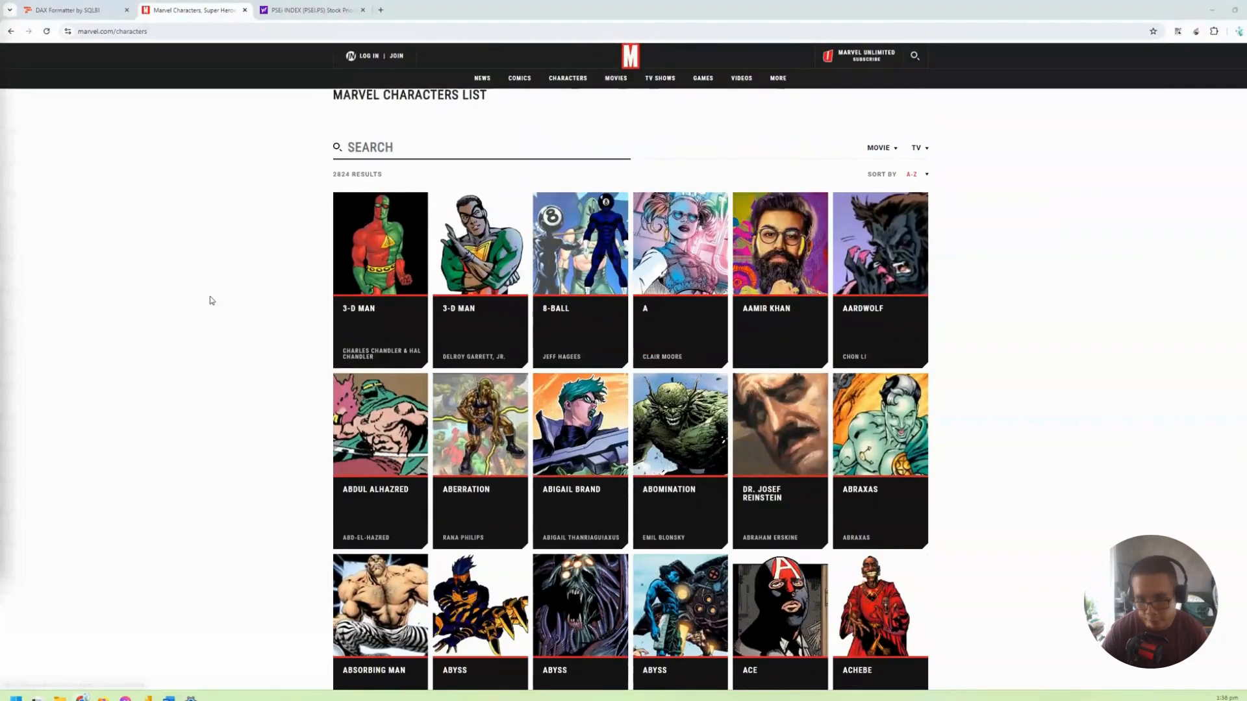
Step: Open the source of the Marvel characters page and search it for "3-d man"
{"action": "right_click", "coordinate": [250, 269]}
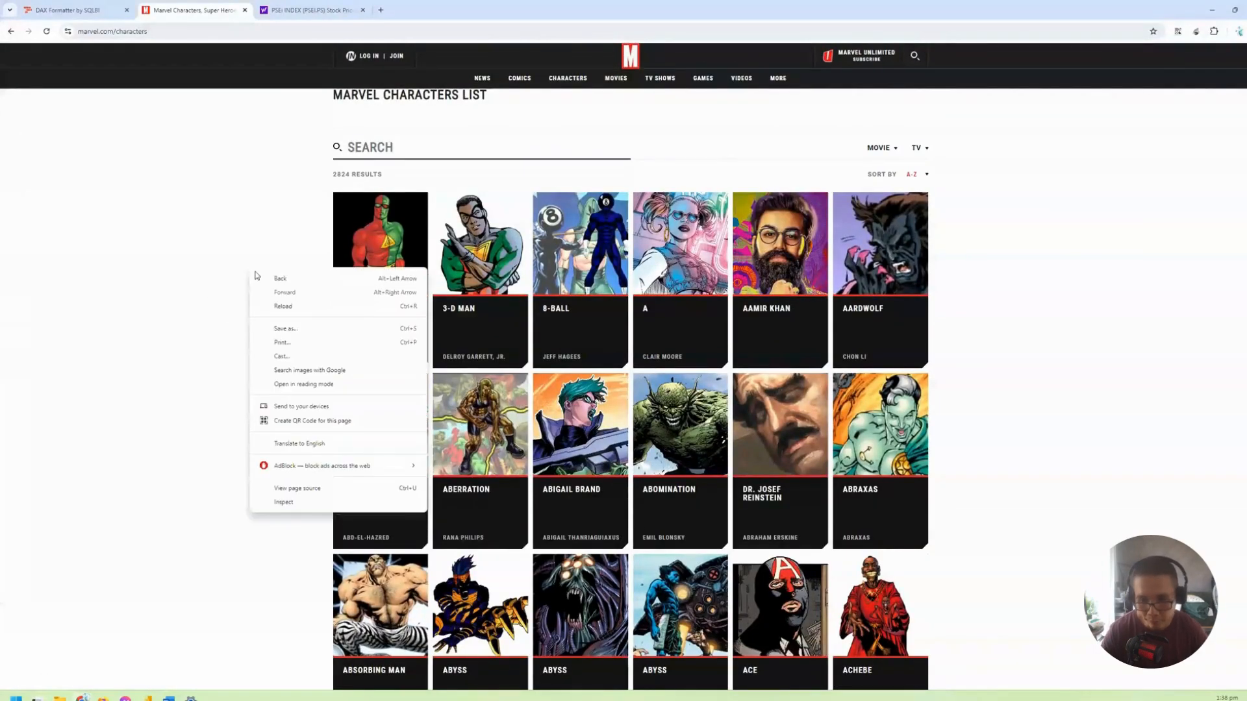
{"action": "left_click", "coordinate": [305, 489]}
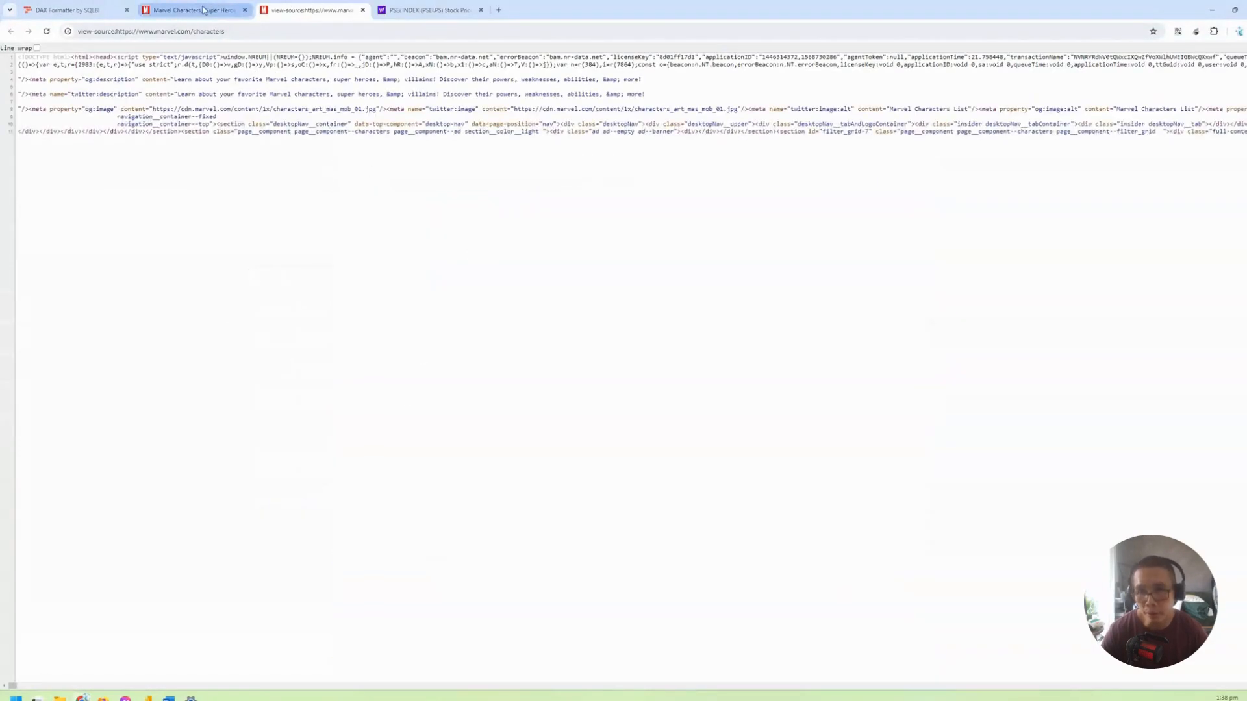
{"action": "left_click", "coordinate": [203, 10]}
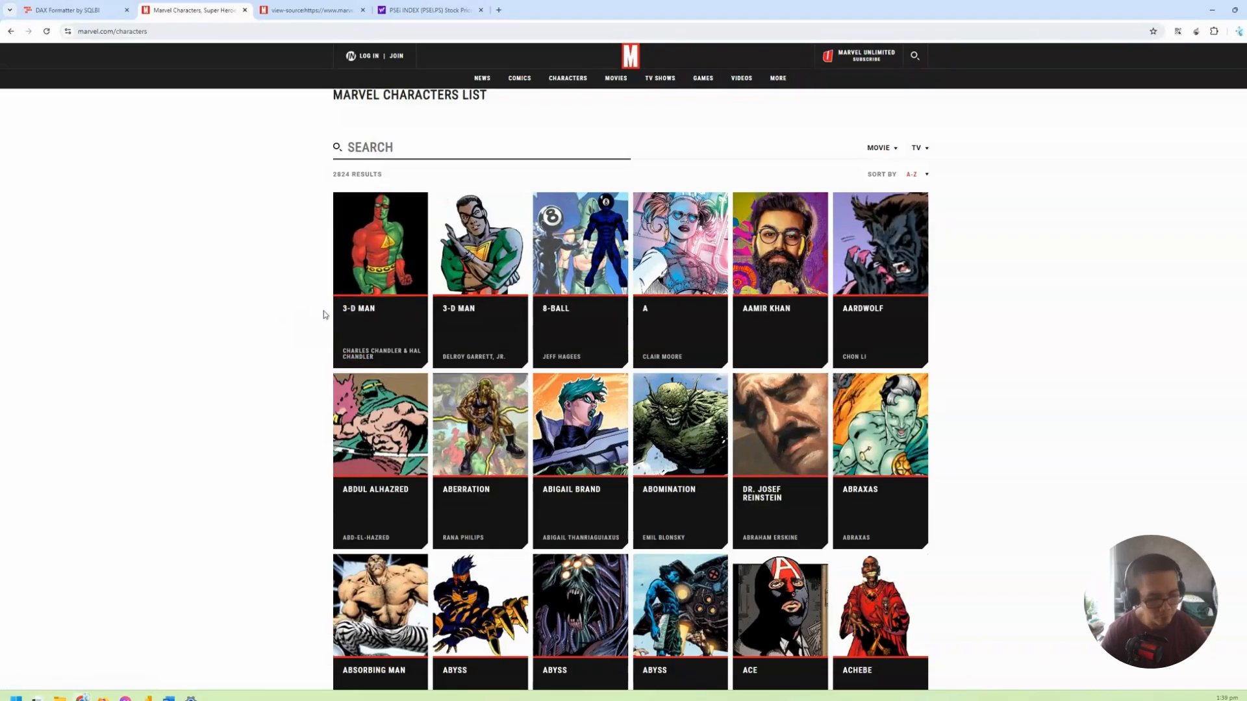
{"action": "mouse_move", "coordinate": [323, 296]}
{"action": "left_mouse_down"}
{"action": "mouse_move", "coordinate": [324, 325]}
{"action": "mouse_move", "coordinate": [454, 333]}
{"action": "left_mouse_up"}
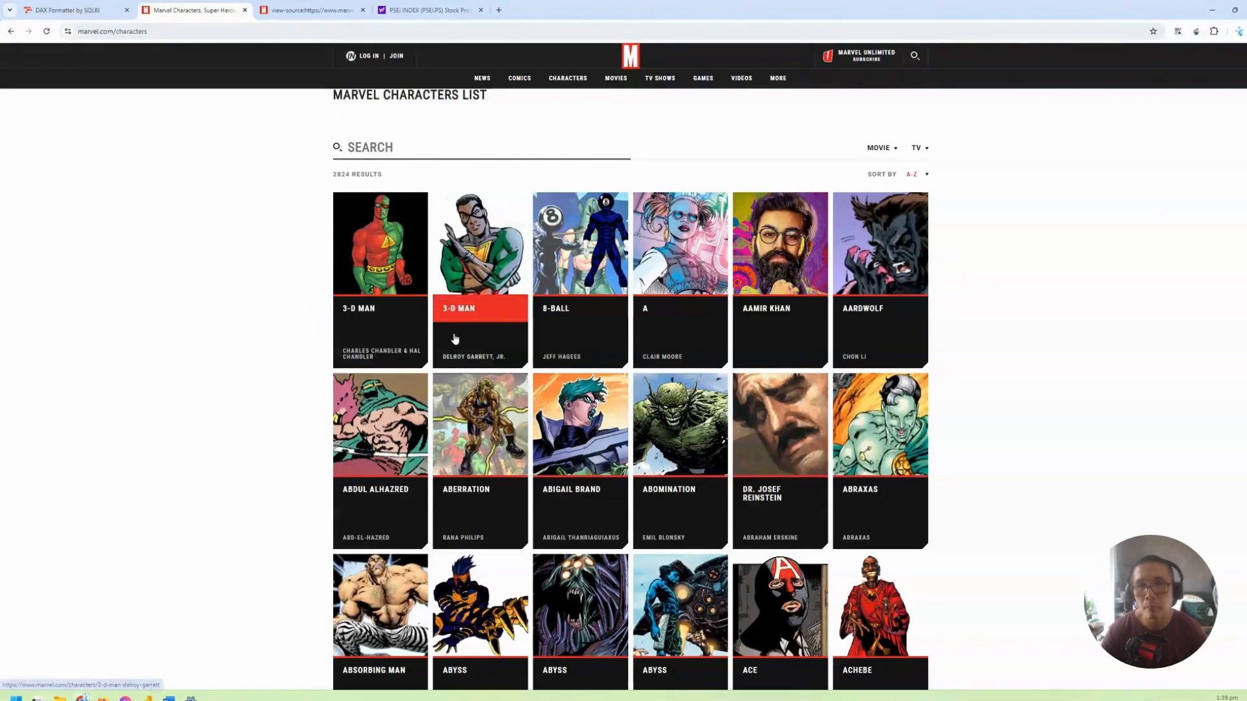
{"action": "left_click", "coordinate": [312, 10]}
{"action": "key", "text": "ctrl+f"}
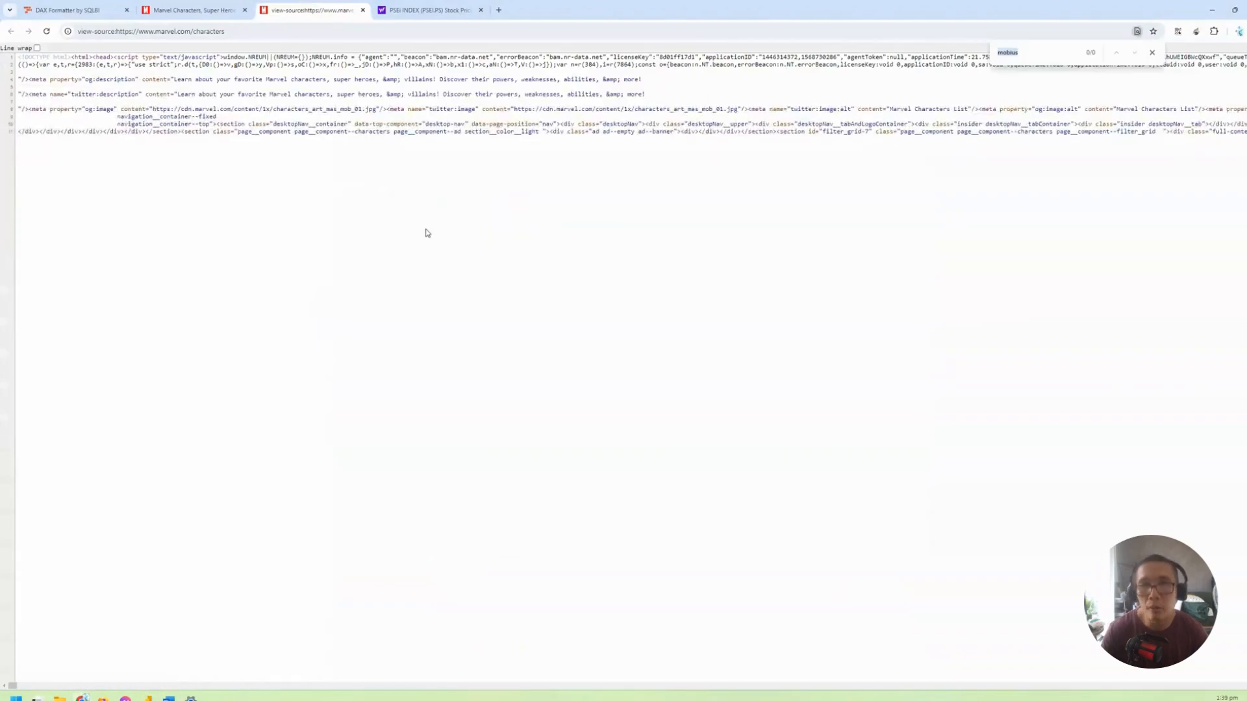
{"action": "type", "text": "3-"}
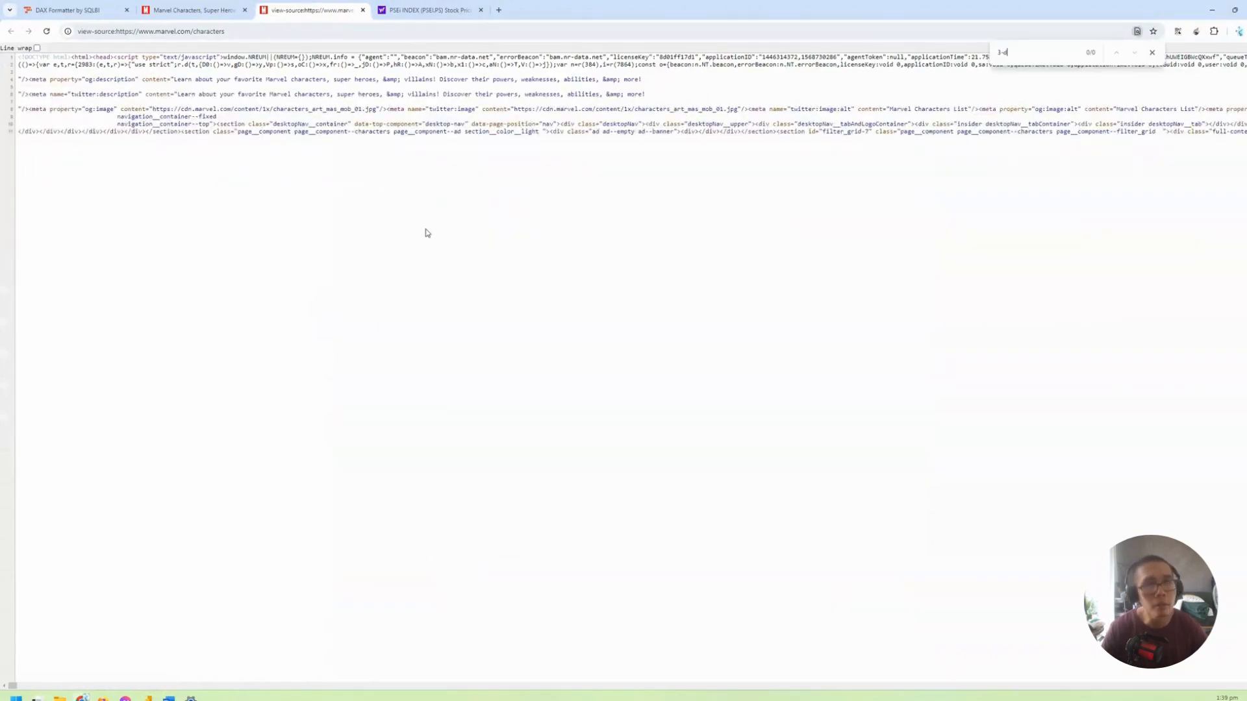
{"action": "type", "text": "d man"}
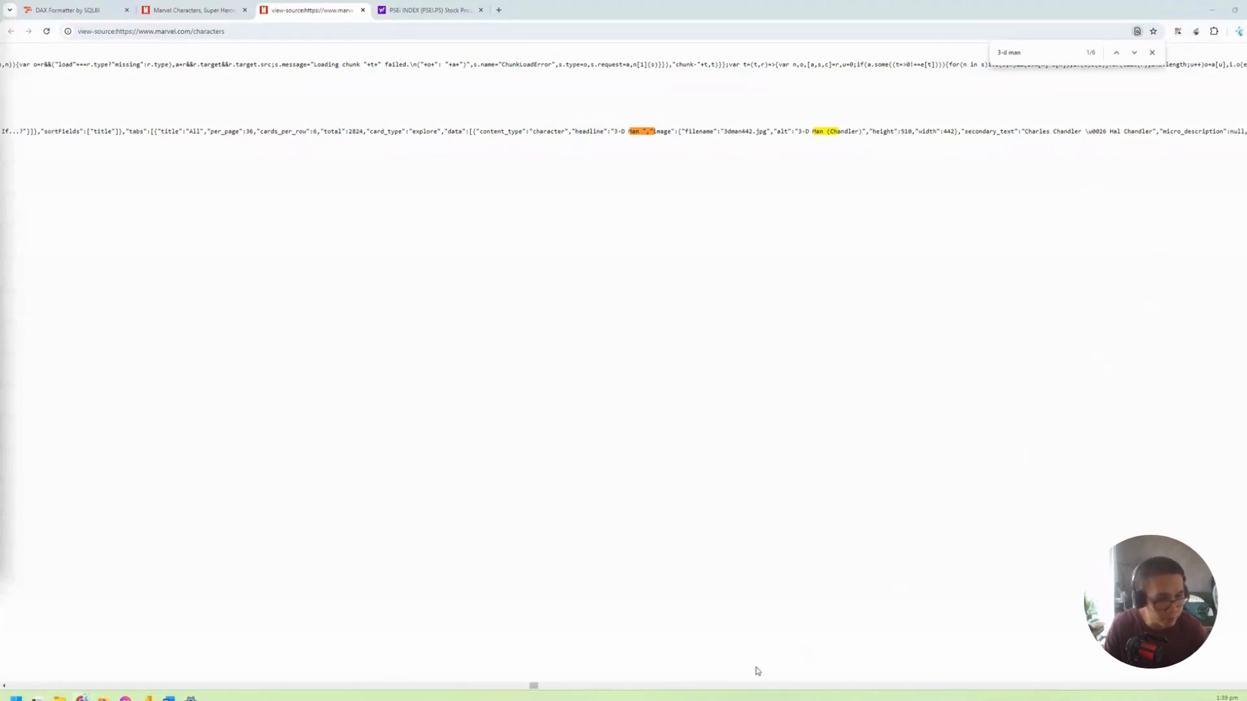
Step: Compare the first 3-D Man card with its source entry and highlight the entry's secondary_text value
{"action": "left_click", "coordinate": [188, 10]}
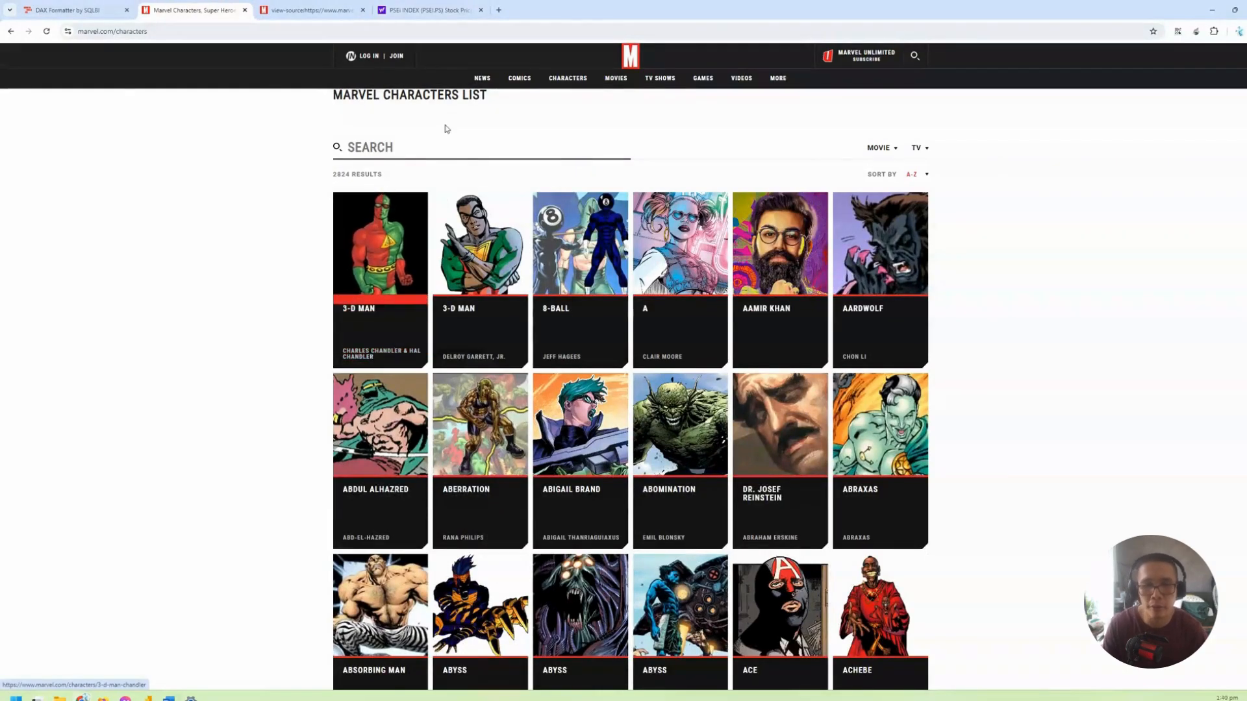
{"action": "left_click", "coordinate": [304, 8]}
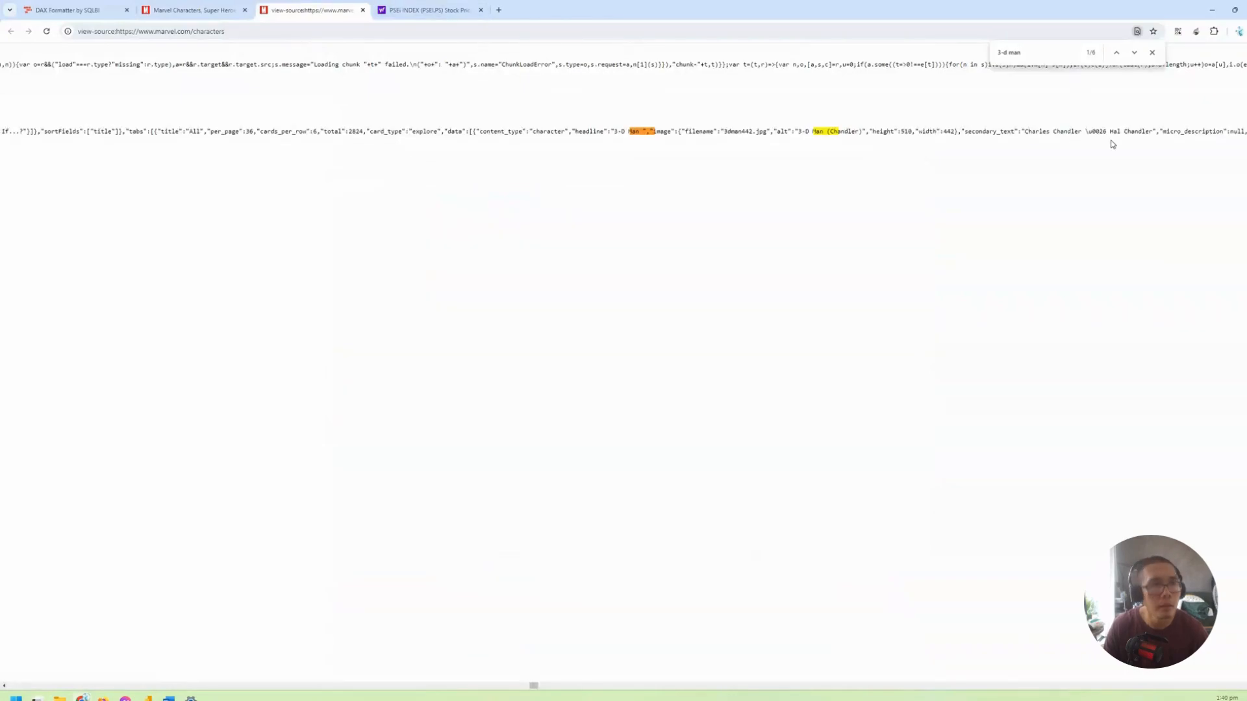
{"action": "left_click_drag", "start_coordinate": [1027, 132], "coordinate": [1149, 131]}
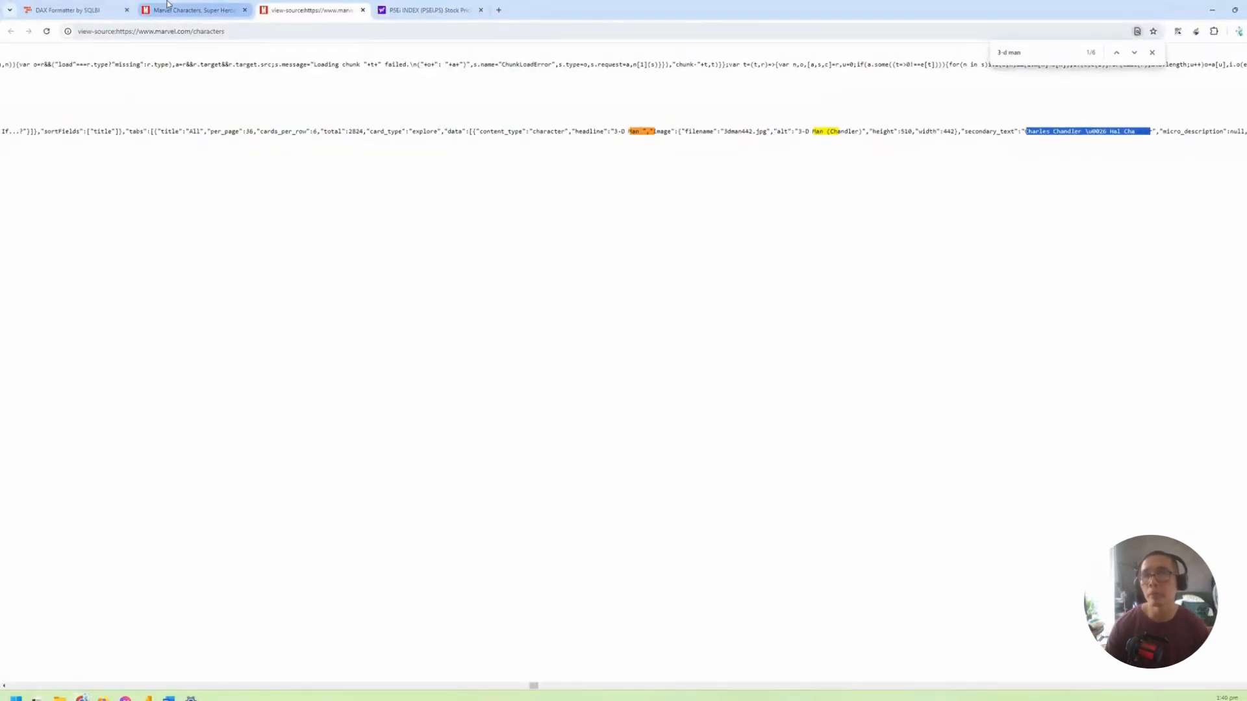
Step: Examine the first page of the Marvel characters list from its heading to the pagination against the page source
{"action": "left_click", "coordinate": [188, 10]}
{"action": "scroll", "coordinate": [592, 284], "scroll_direction": "down", "scroll_amount": 7}
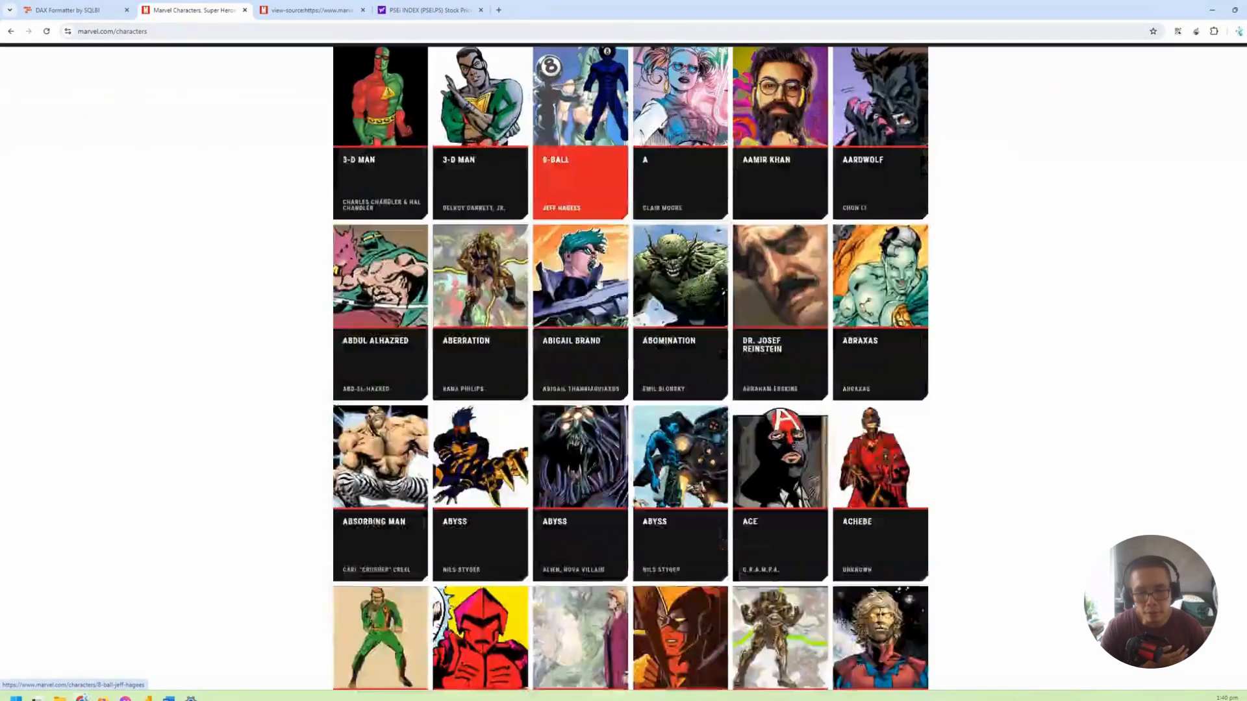
{"action": "scroll", "coordinate": [599, 284], "scroll_direction": "down", "scroll_amount": 3}
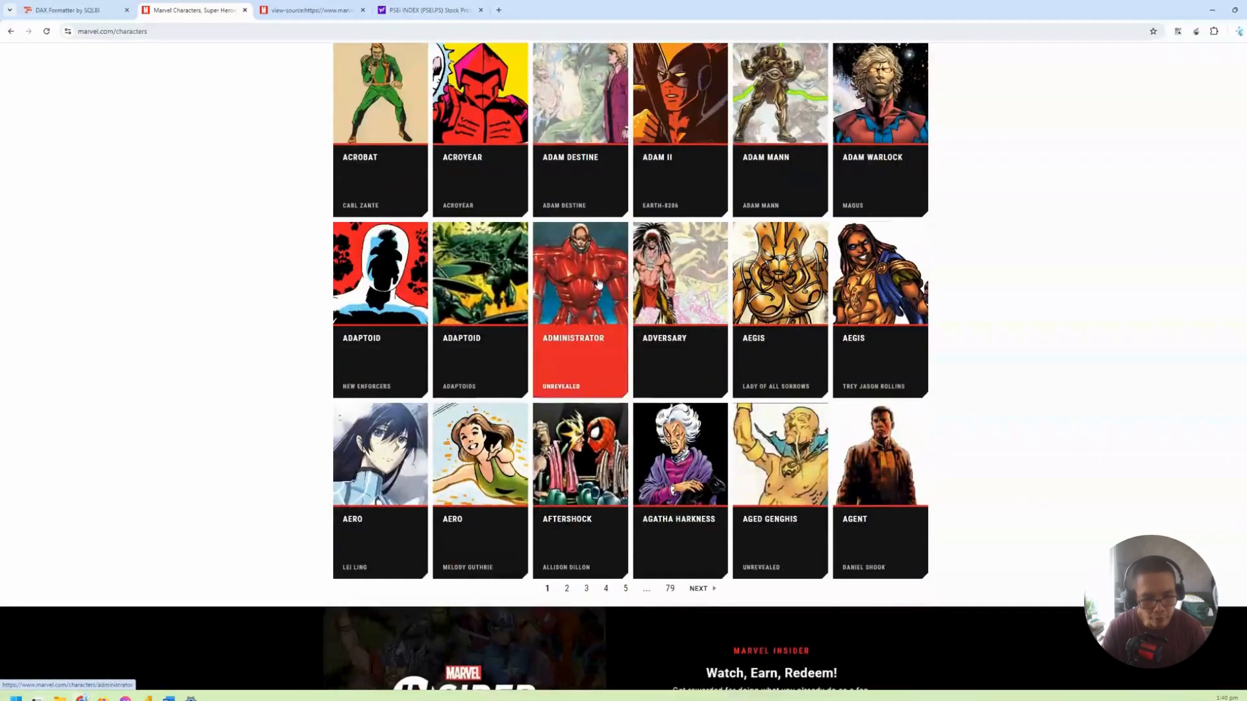
{"action": "scroll", "coordinate": [598, 284], "scroll_direction": "up", "scroll_amount": 9}
{"action": "scroll", "coordinate": [598, 284], "scroll_direction": "up", "scroll_amount": 3}
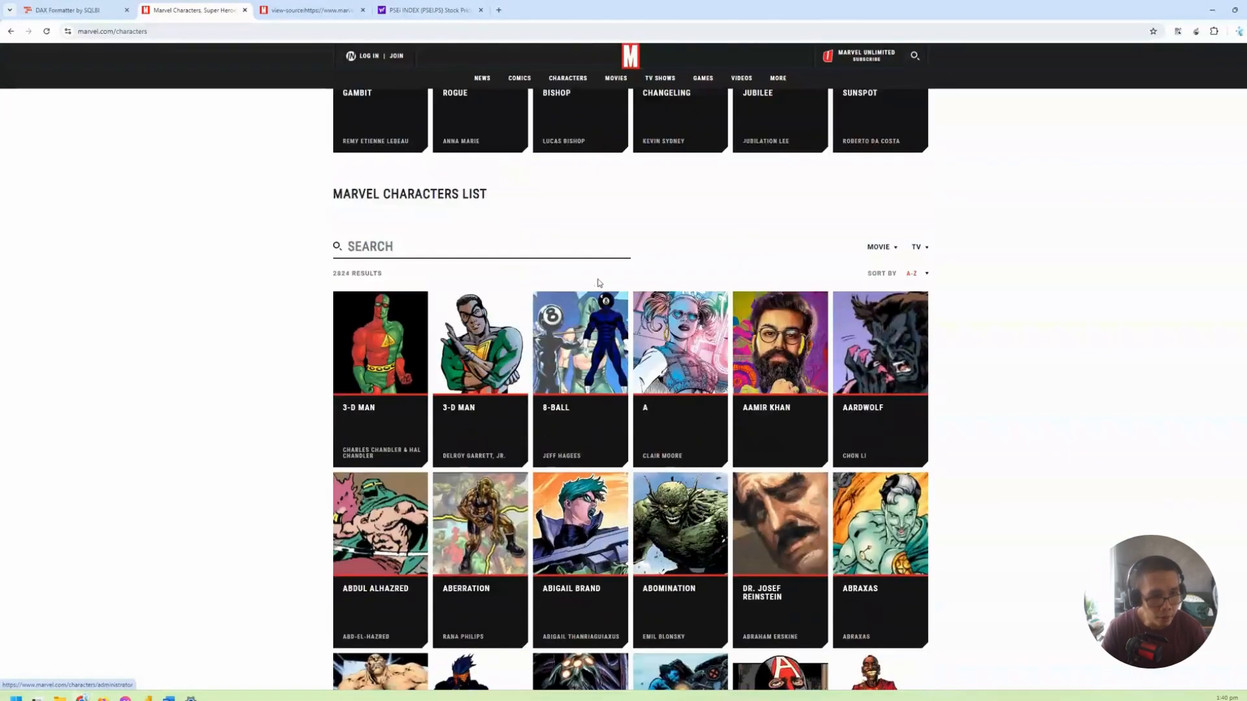
{"action": "scroll", "coordinate": [598, 284], "scroll_direction": "down", "scroll_amount": 11}
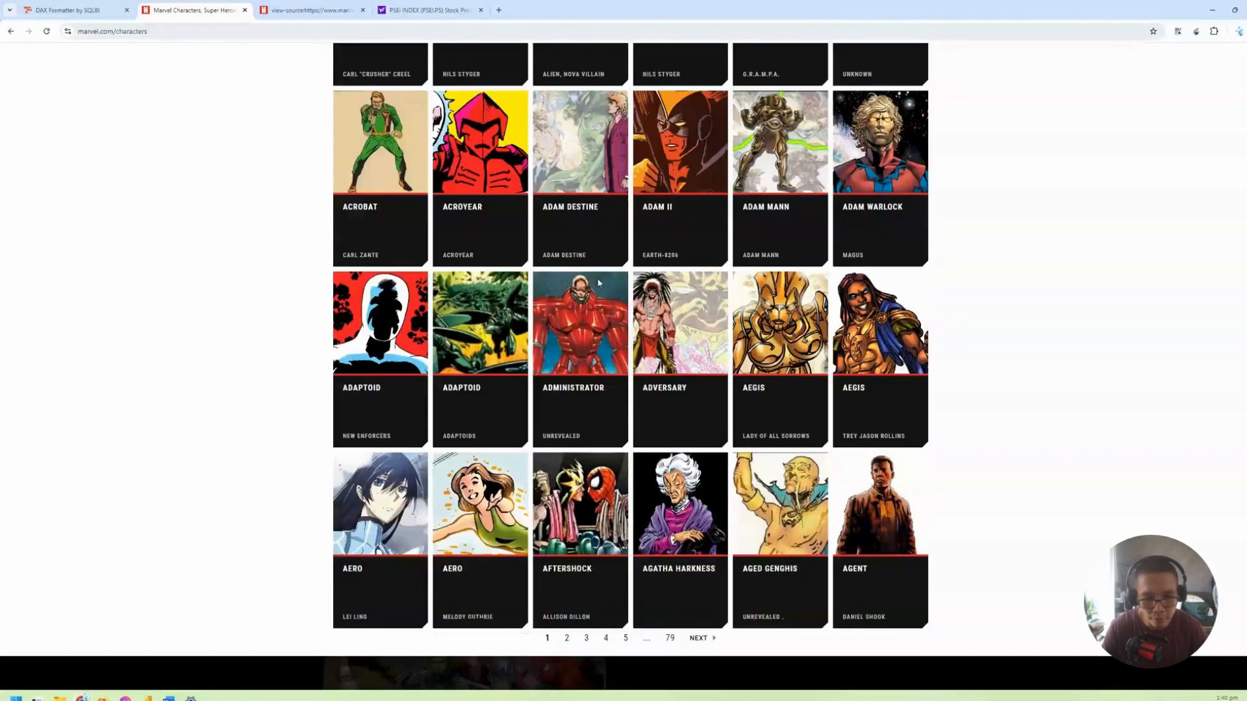
{"action": "scroll", "coordinate": [680, 358], "scroll_direction": "up", "scroll_amount": 7}
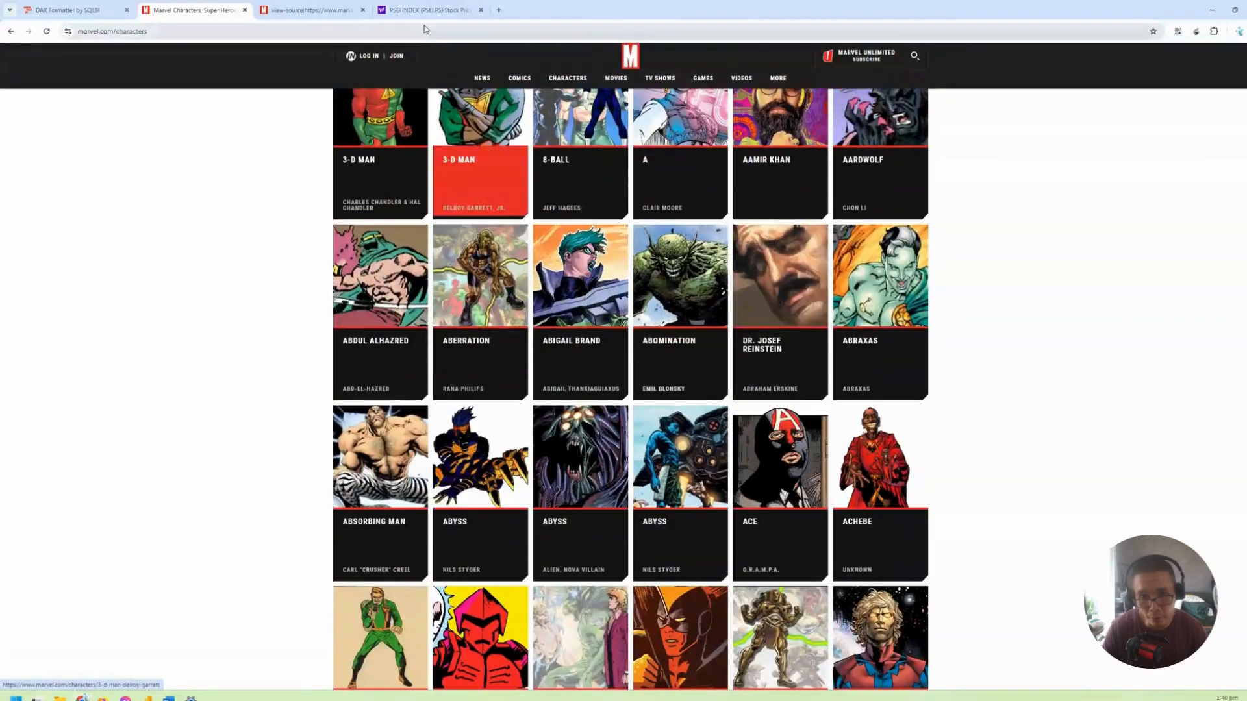
{"action": "key", "text": "ctrl+Tab"}
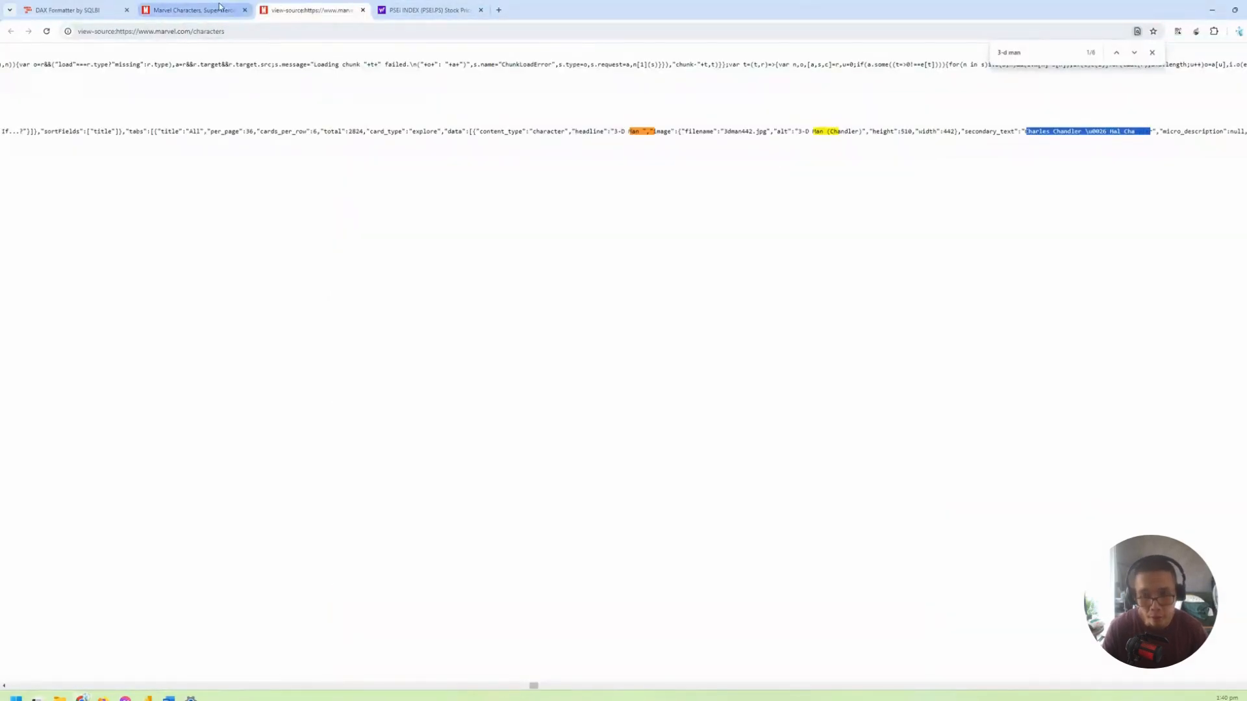
Step: Go to page 2 of the Marvel characters list
{"action": "left_click", "coordinate": [194, 10]}
{"action": "scroll", "coordinate": [1052, 342], "scroll_direction": "down", "scroll_amount": 8}
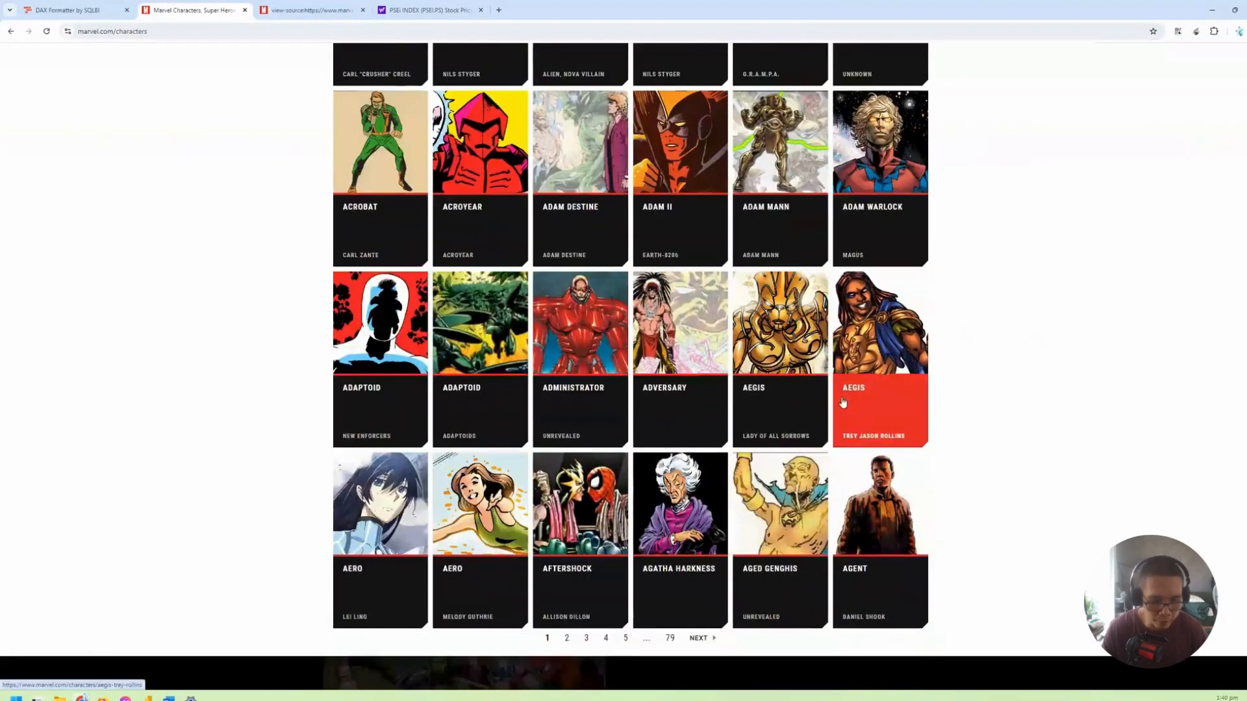
{"action": "scroll", "coordinate": [513, 402], "scroll_direction": "up", "scroll_amount": 4}
{"action": "scroll", "coordinate": [521, 421], "scroll_direction": "down", "scroll_amount": 4}
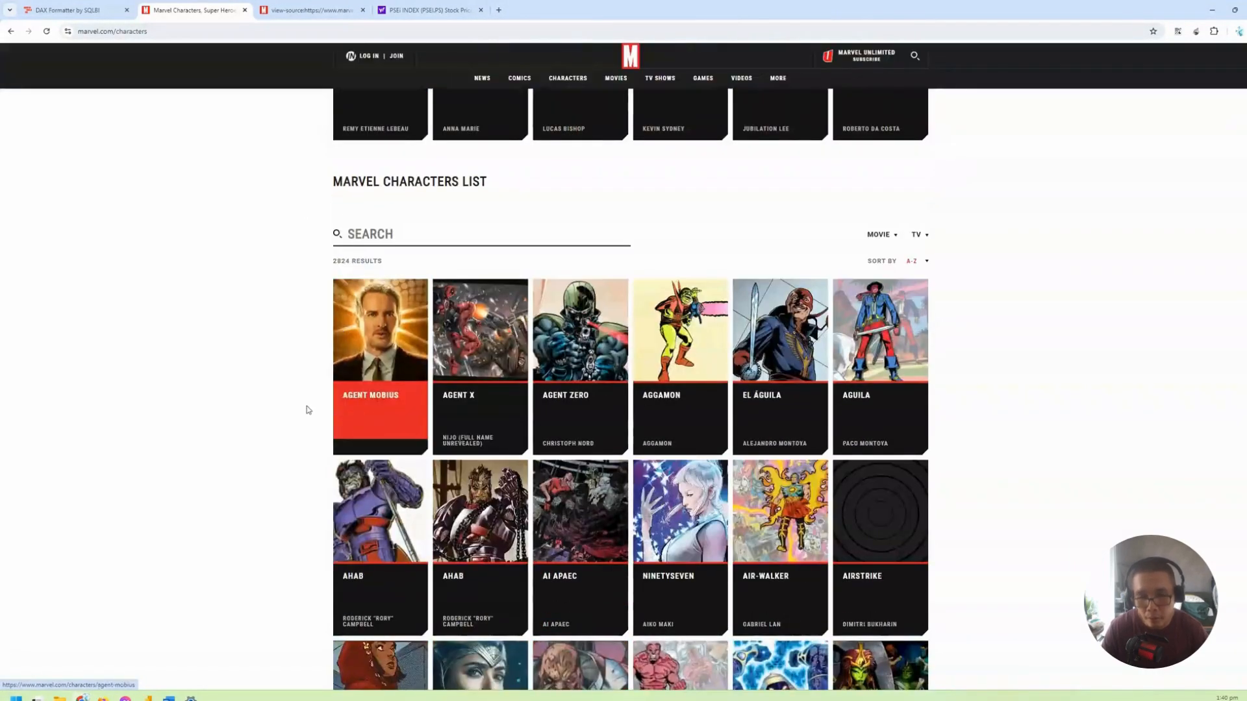
Step: Search the page source for "agent" and step through the matches
{"action": "left_click", "coordinate": [312, 10]}
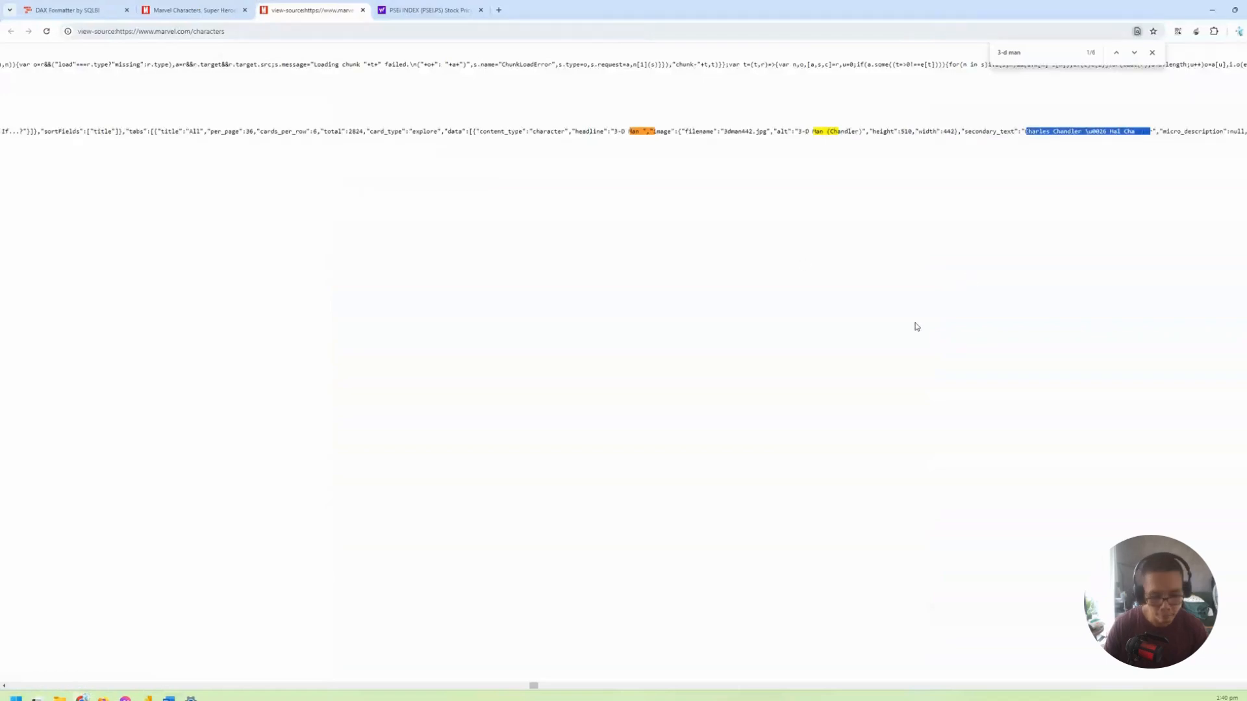
{"action": "key", "text": "ctrl+f"}
{"action": "type", "text": "agebtn"}
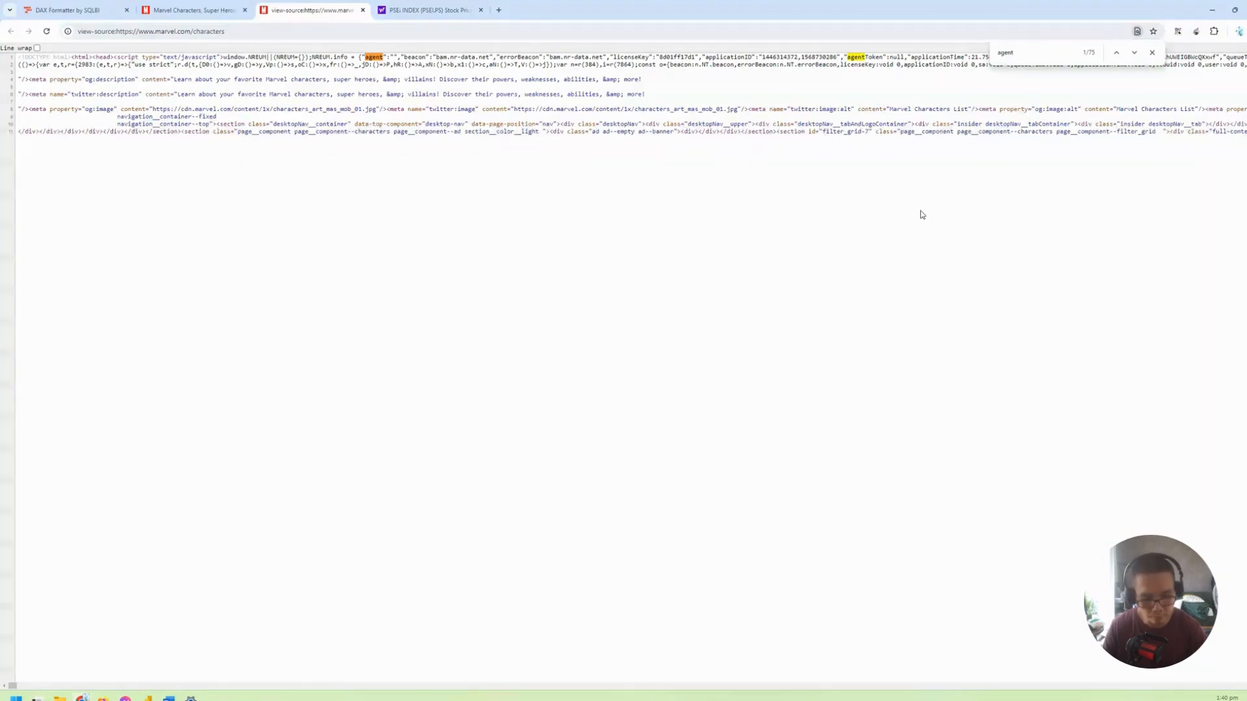
{"action": "key", "text": "Return"}
{"action": "key", "text": "Return"}
{"action": "key", "text": "Return"}
{"action": "key", "text": "Return"}
{"action": "key", "text": "Return"}
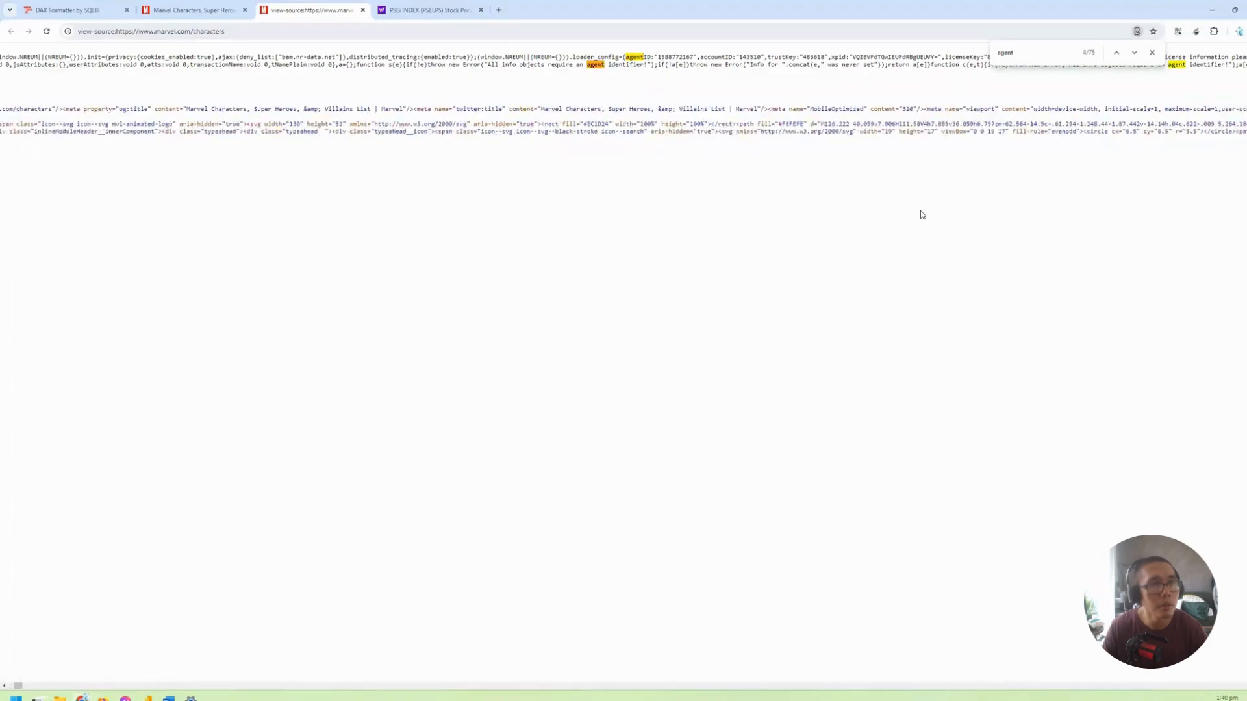
Step: Search the page source for "mobius" instead
{"action": "key", "text": "BackSpace"}
{"action": "key", "text": "BackSpace"}
{"action": "key", "text": "BackSpace"}
{"action": "key", "text": "BackSpace"}
{"action": "key", "text": "BackSpace"}
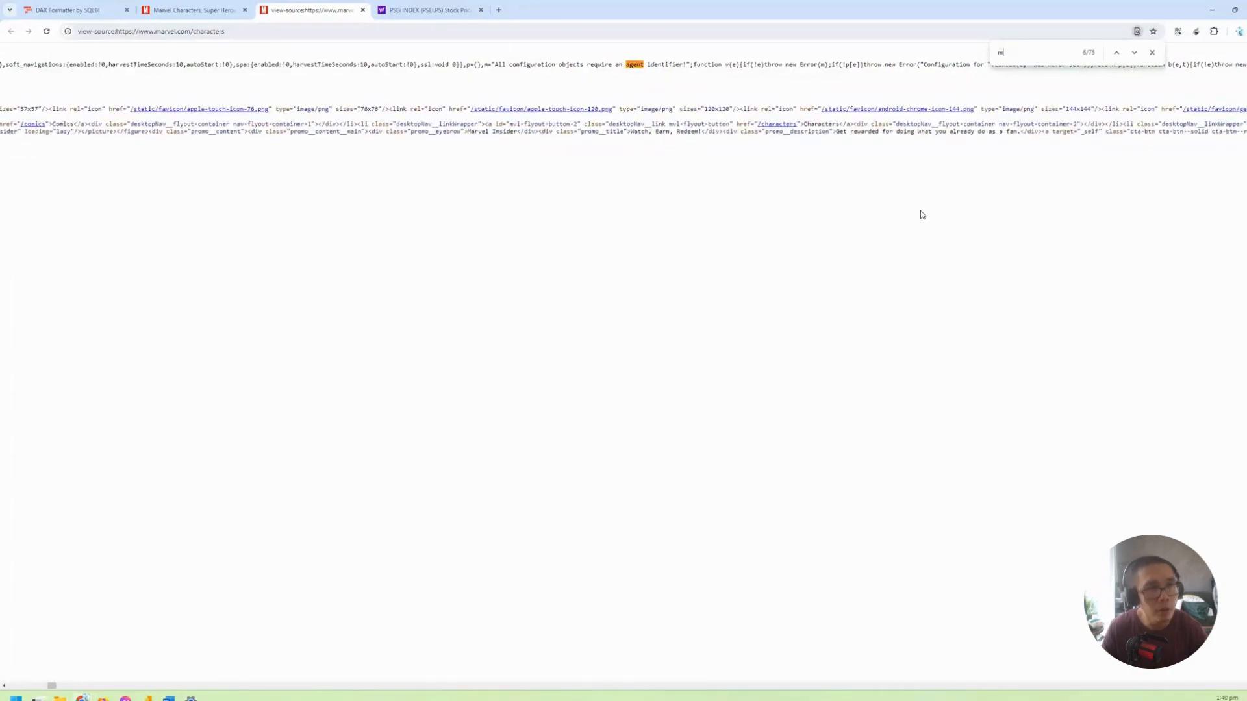
{"action": "type", "text": "mobius"}
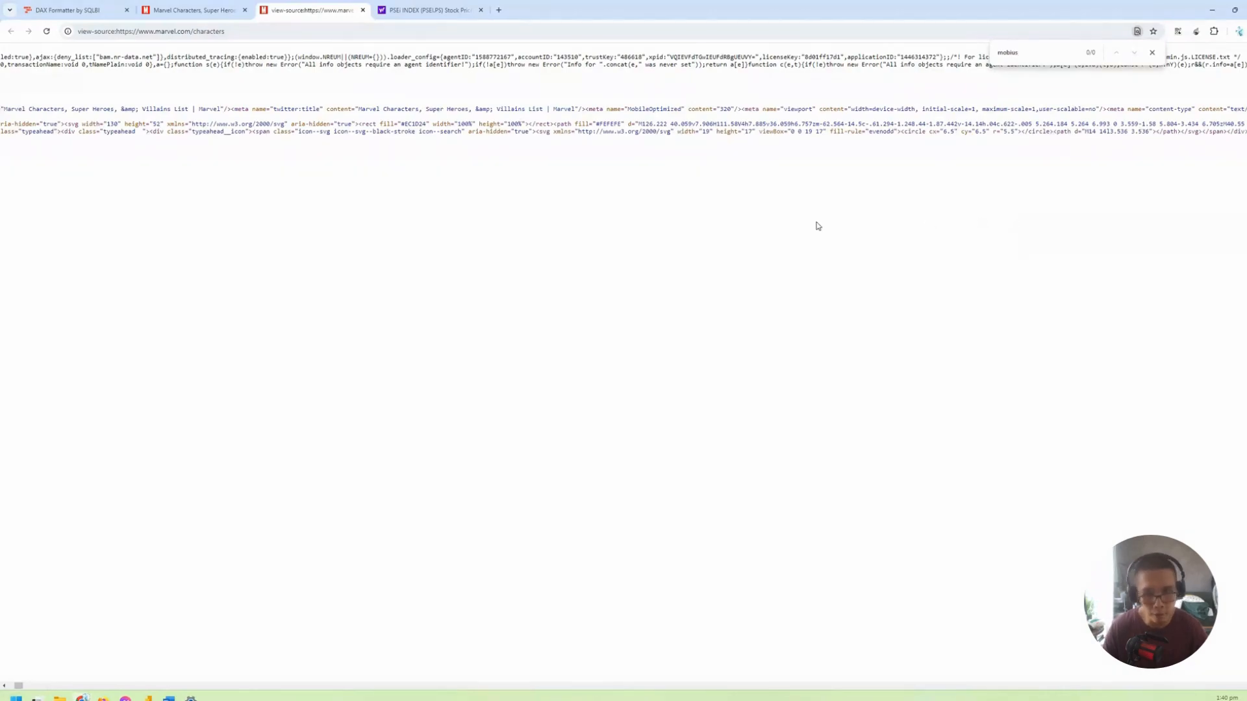
Step: Return to page 2 of the characters list and open the developer tools to monitor its Fetch/XHR network requests
{"action": "left_click", "coordinate": [195, 10]}
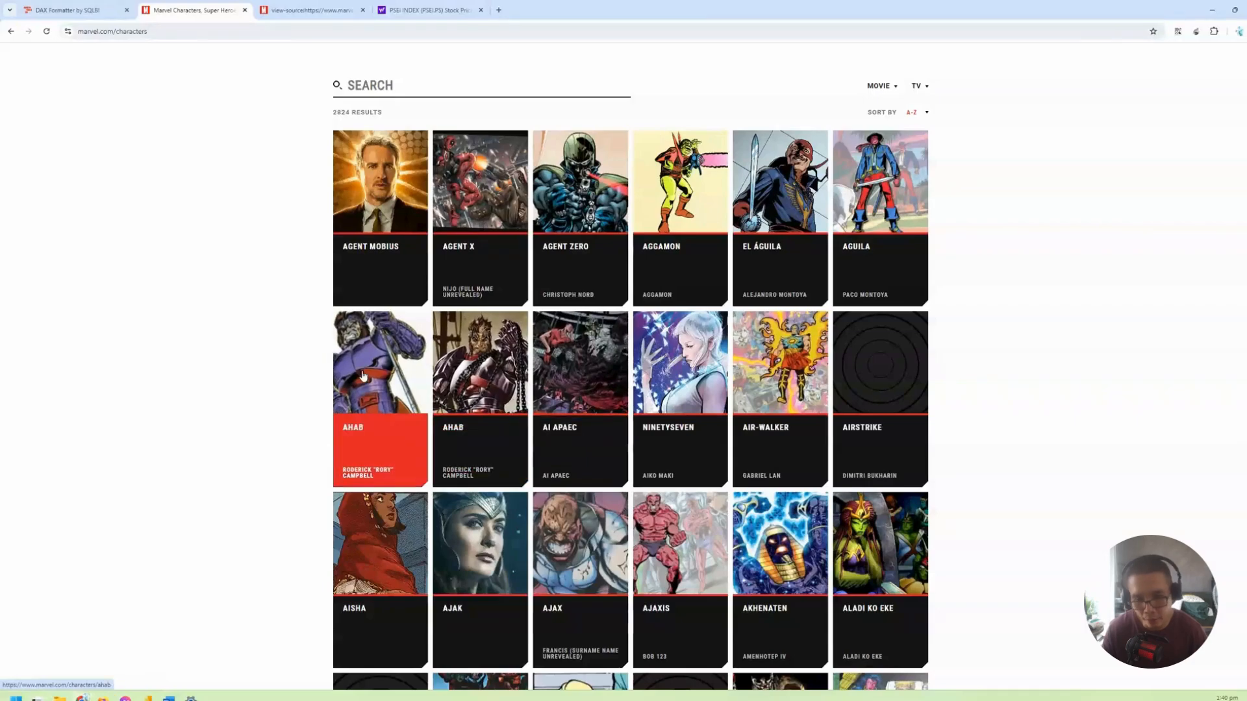
{"action": "scroll", "coordinate": [317, 285], "scroll_direction": "down", "scroll_amount": 2}
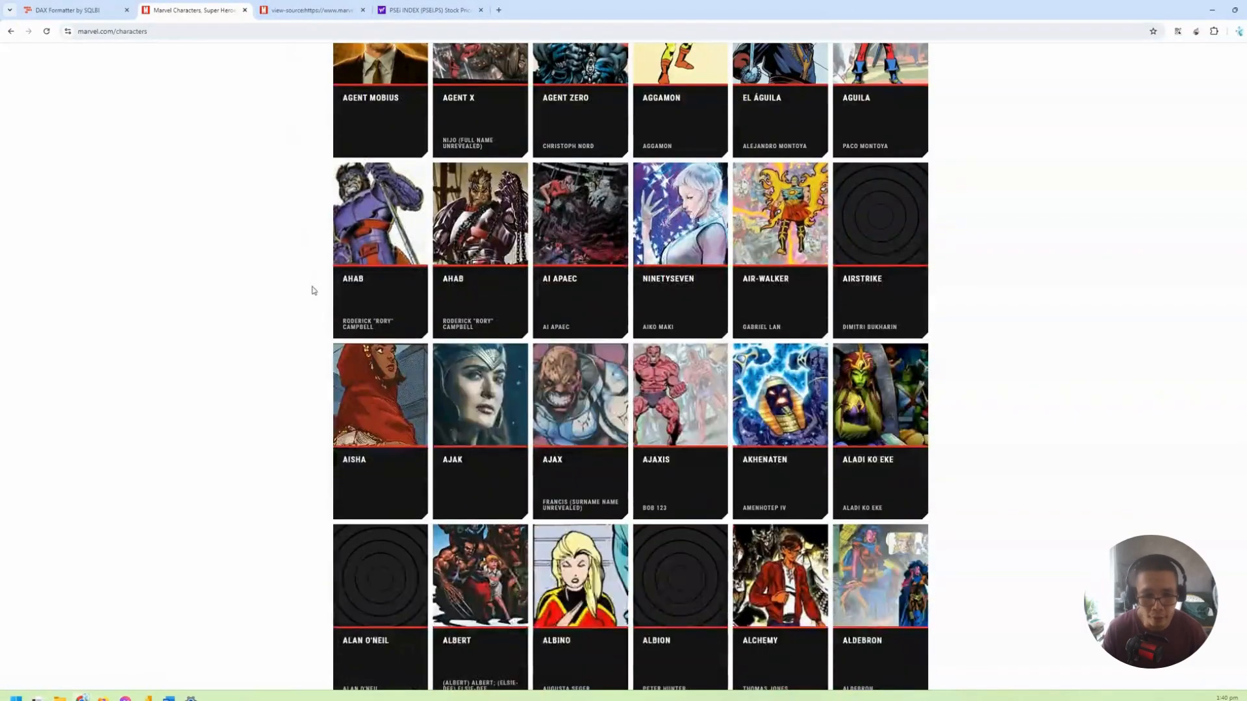
{"action": "scroll", "coordinate": [316, 303], "scroll_direction": "down", "scroll_amount": 2}
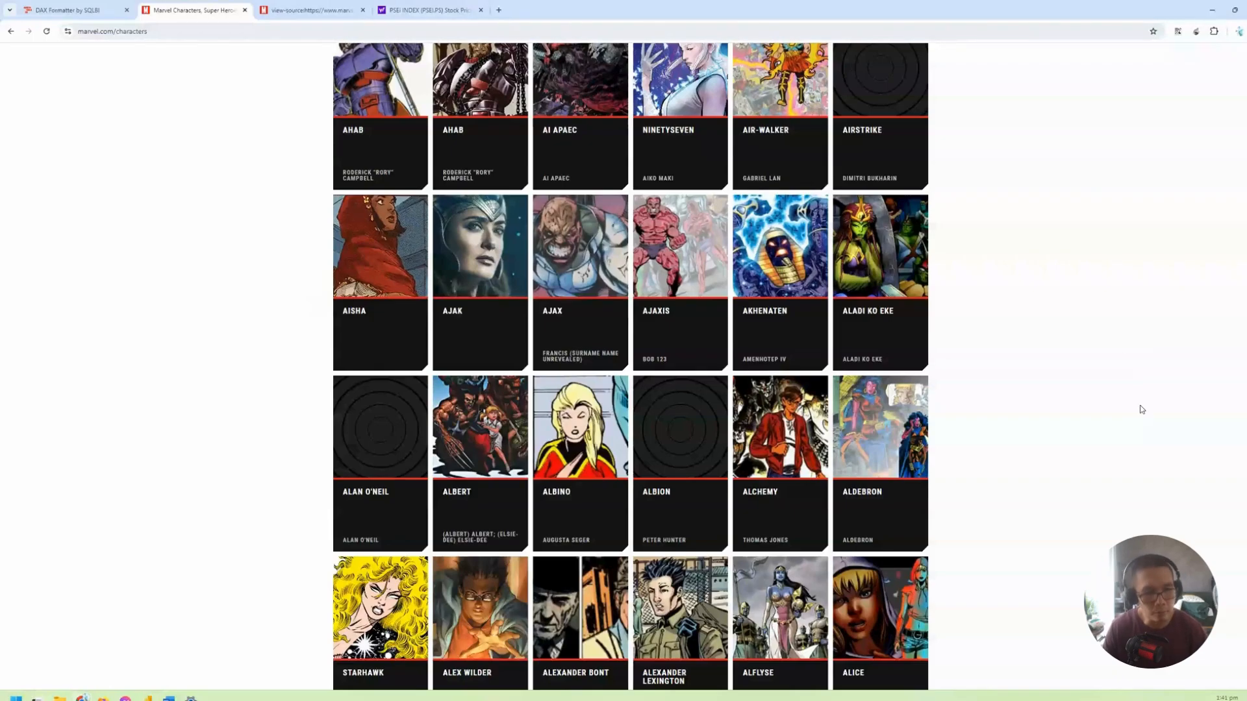
{"action": "key", "text": "F12"}
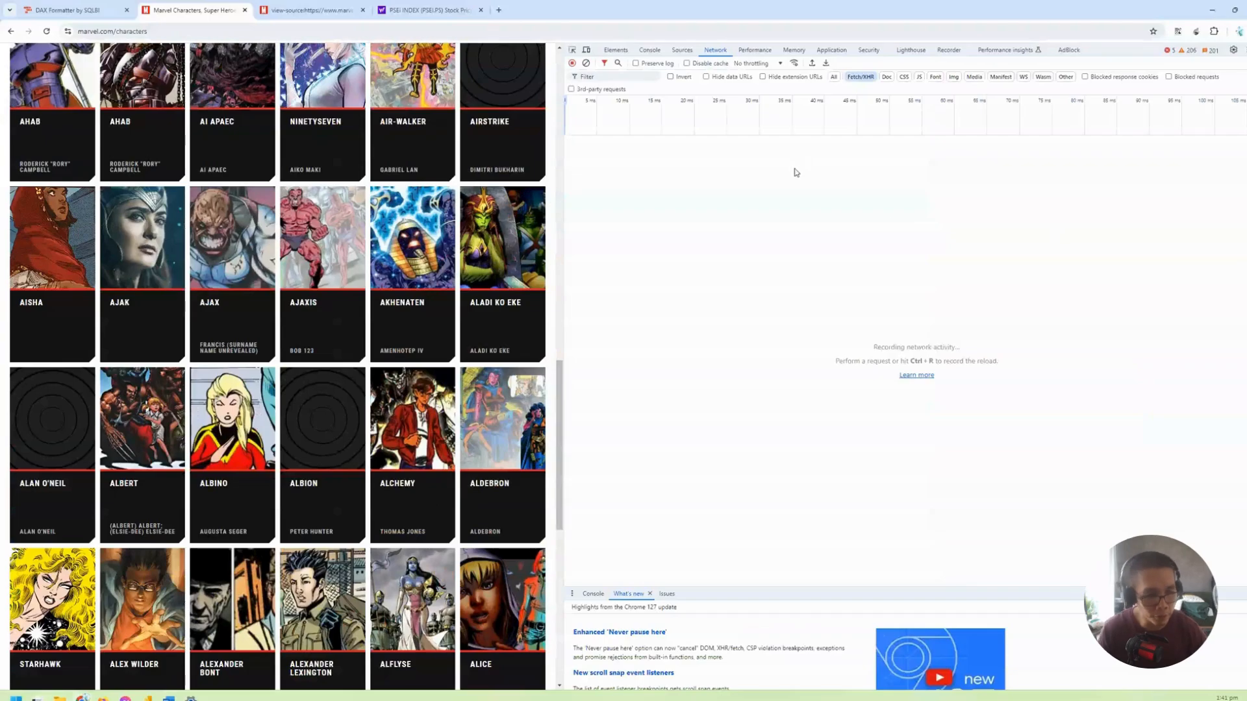
Step: Go back to page 1 of the characters list to record the network request it triggers
{"action": "scroll", "coordinate": [124, 266], "scroll_direction": "up", "scroll_amount": 5}
{"action": "scroll", "coordinate": [133, 256], "scroll_direction": "down", "scroll_amount": 6}
{"action": "scroll", "coordinate": [140, 248], "scroll_direction": "down", "scroll_amount": 5}
{"action": "scroll", "coordinate": [139, 249], "scroll_direction": "up", "scroll_amount": 3}
{"action": "scroll", "coordinate": [139, 249], "scroll_direction": "down", "scroll_amount": 3}
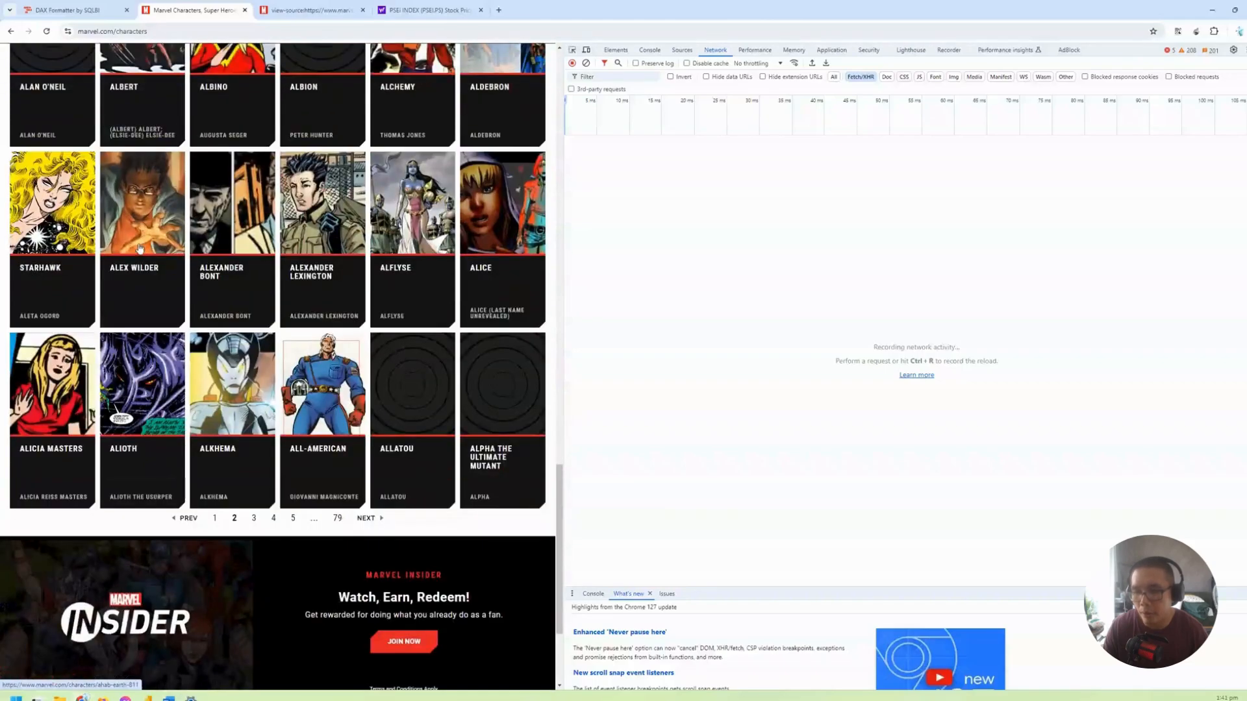
{"action": "left_click", "coordinate": [214, 517]}
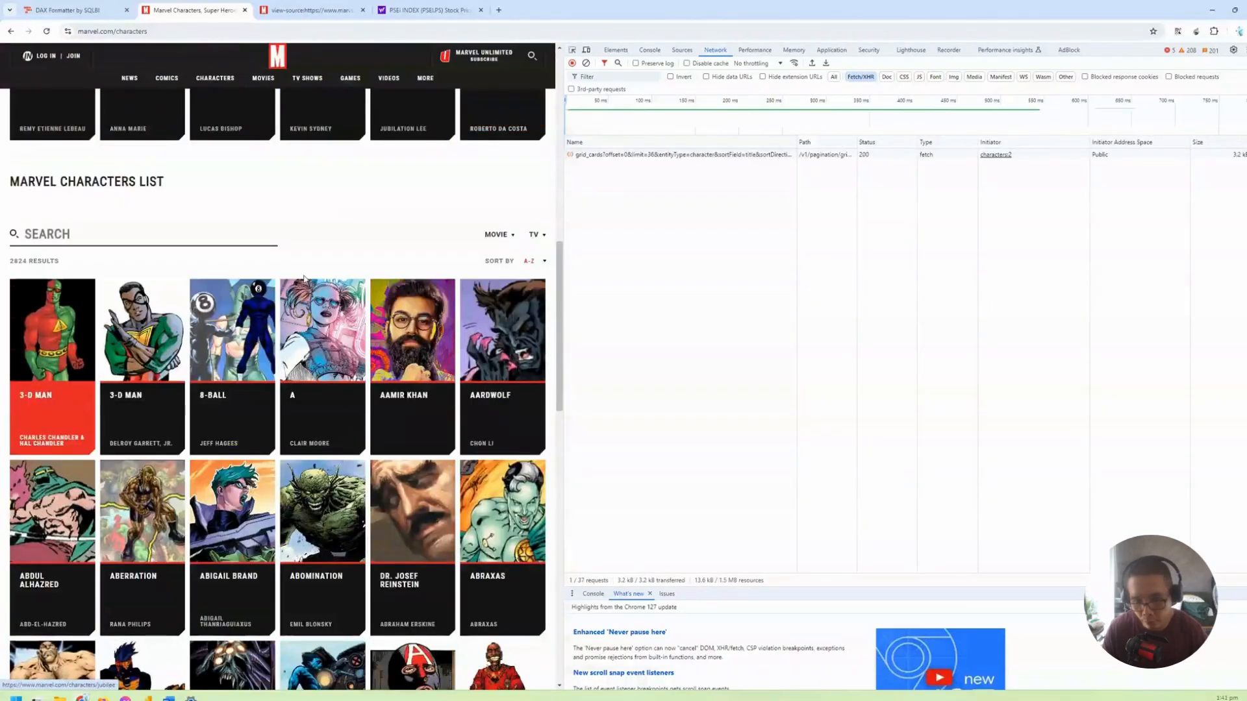
Step: Reload the characters page to record a fresh set of network requests
{"action": "scroll", "coordinate": [304, 279], "scroll_direction": "down", "scroll_amount": 3}
{"action": "scroll", "coordinate": [305, 280], "scroll_direction": "down", "scroll_amount": 3}
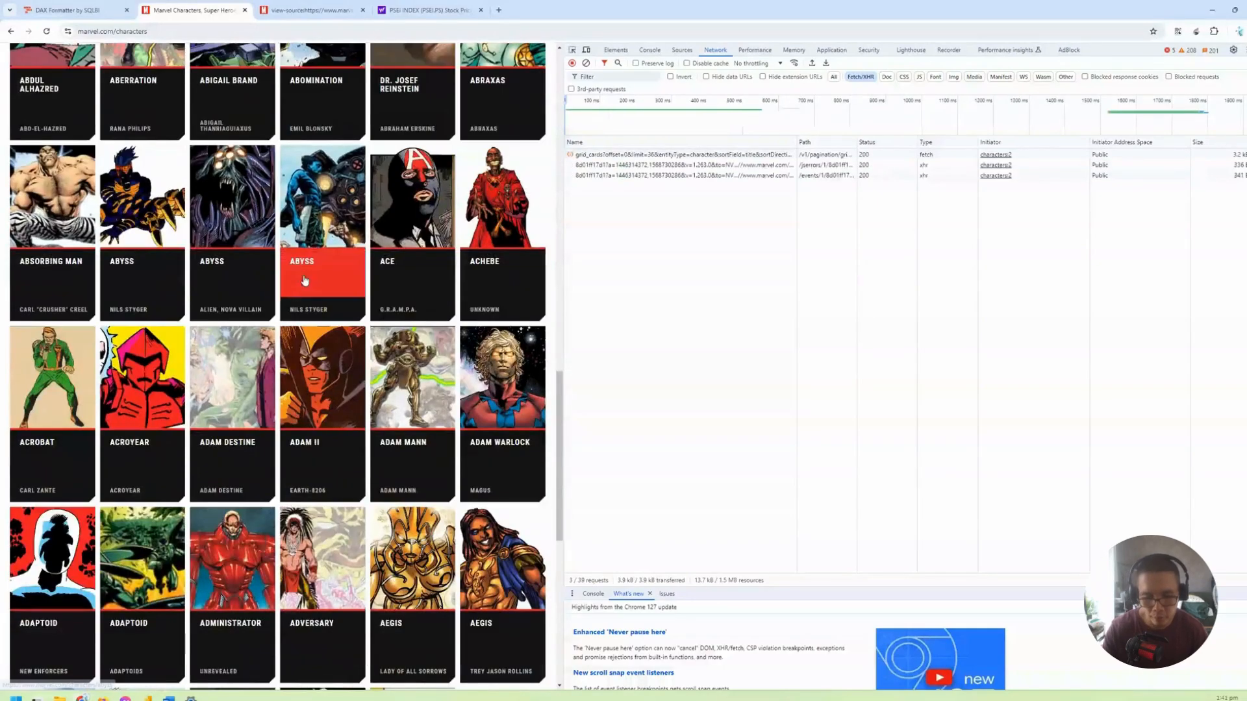
{"action": "key", "text": "F5"}
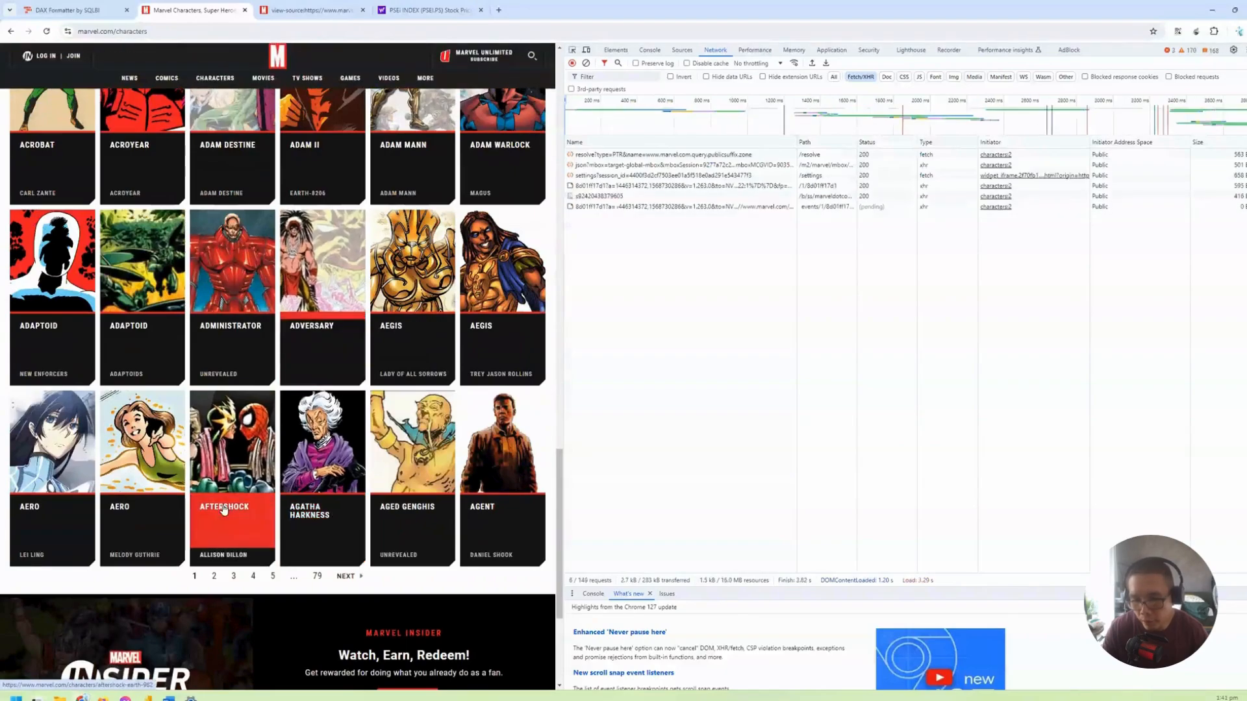
Step: Preview the responses of the recorded settings, json and resolve requests for character data
{"action": "scroll", "coordinate": [288, 450], "scroll_direction": "up", "scroll_amount": 4}
{"action": "scroll", "coordinate": [228, 323], "scroll_direction": "down", "scroll_amount": 5}
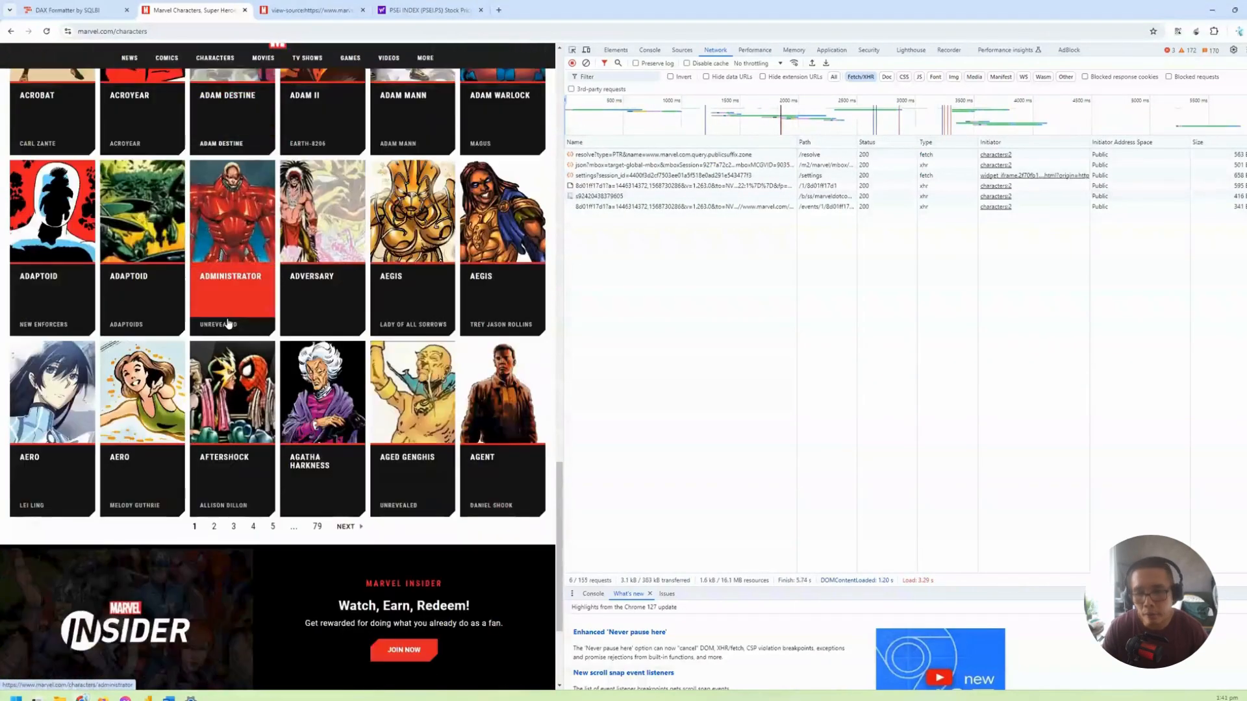
{"action": "scroll", "coordinate": [227, 323], "scroll_direction": "down", "scroll_amount": 3}
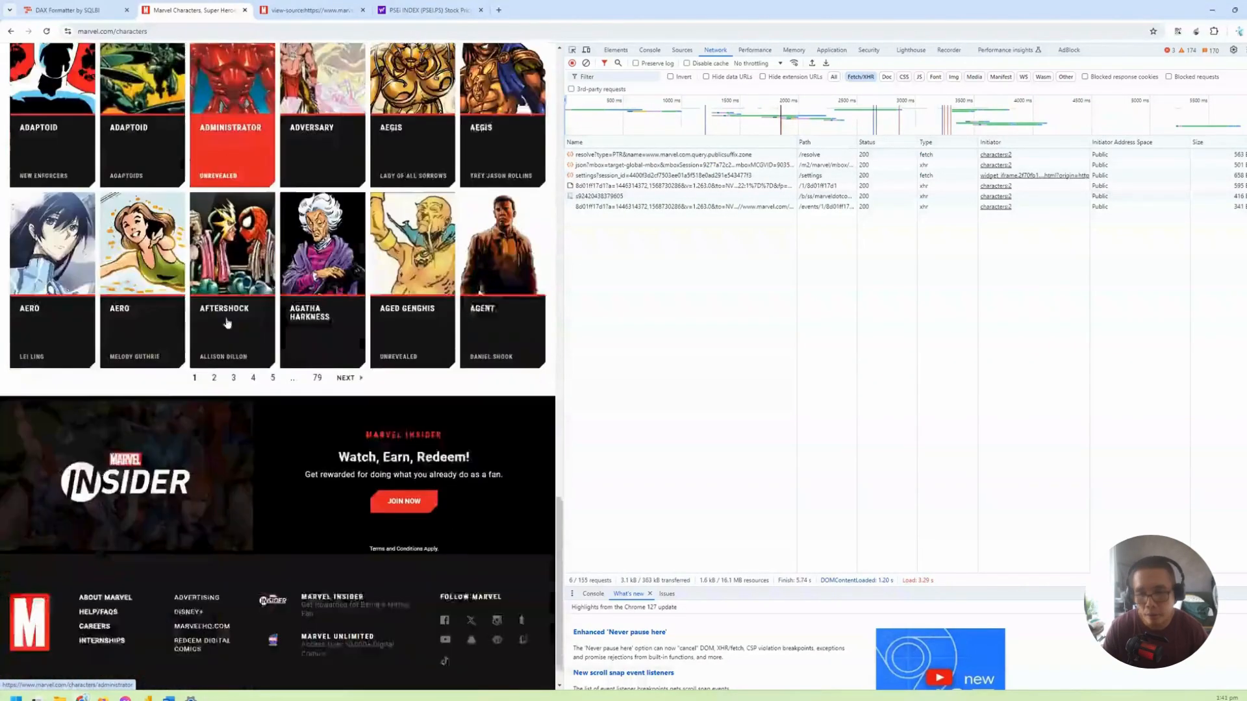
{"action": "left_click", "coordinate": [629, 175]}
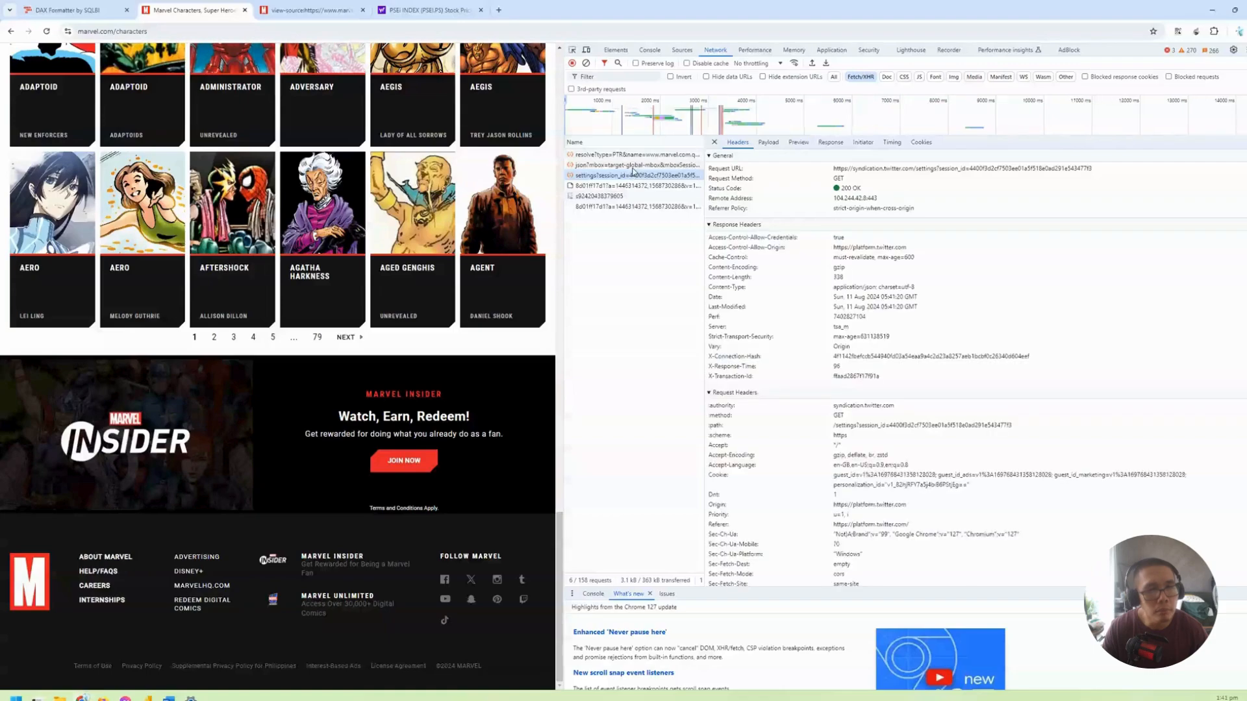
{"action": "left_click", "coordinate": [798, 142]}
{"action": "left_click", "coordinate": [625, 167]}
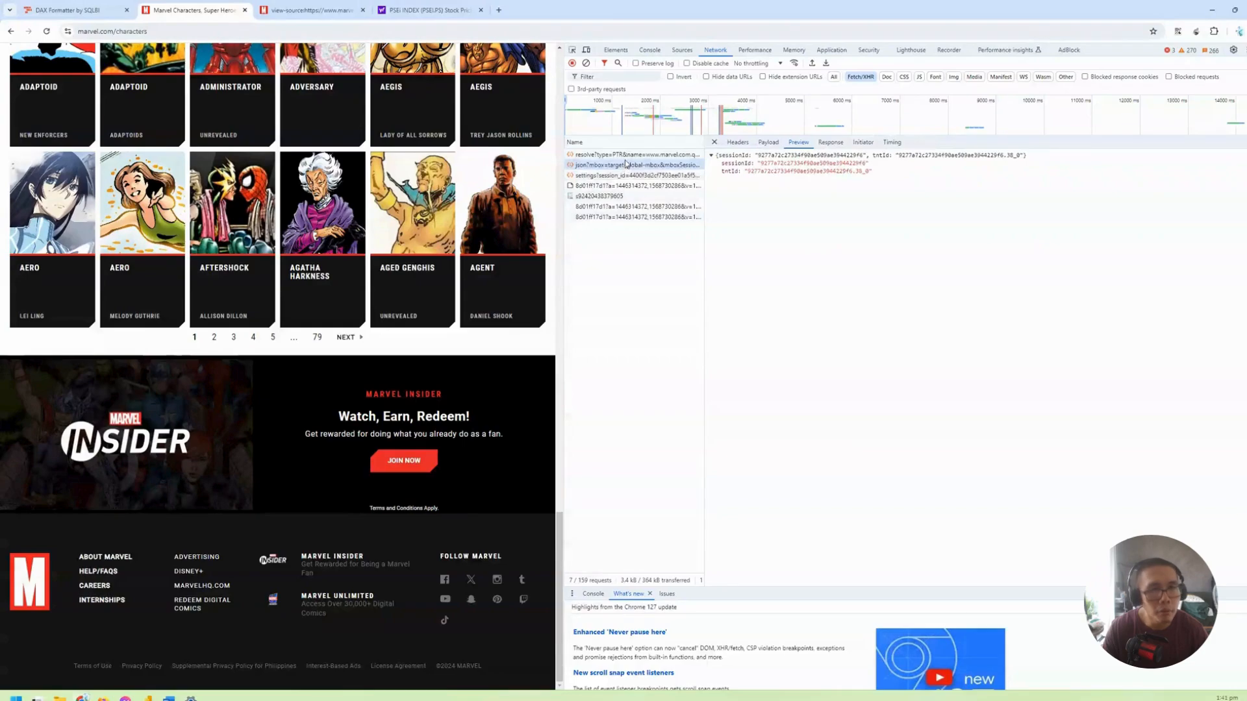
{"action": "left_click", "coordinate": [628, 156]}
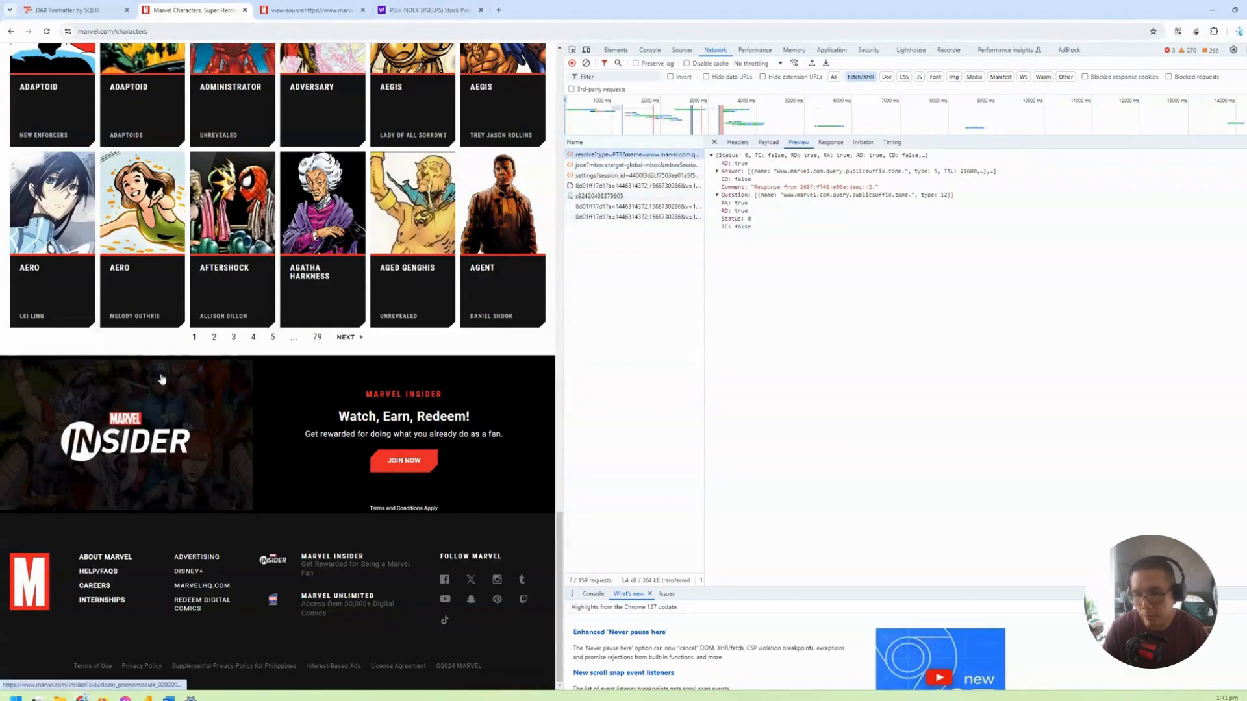
Step: Go to page 2 of the characters list and inspect the query string parameters of the grid_cards request it triggers
{"action": "left_click", "coordinate": [213, 339]}
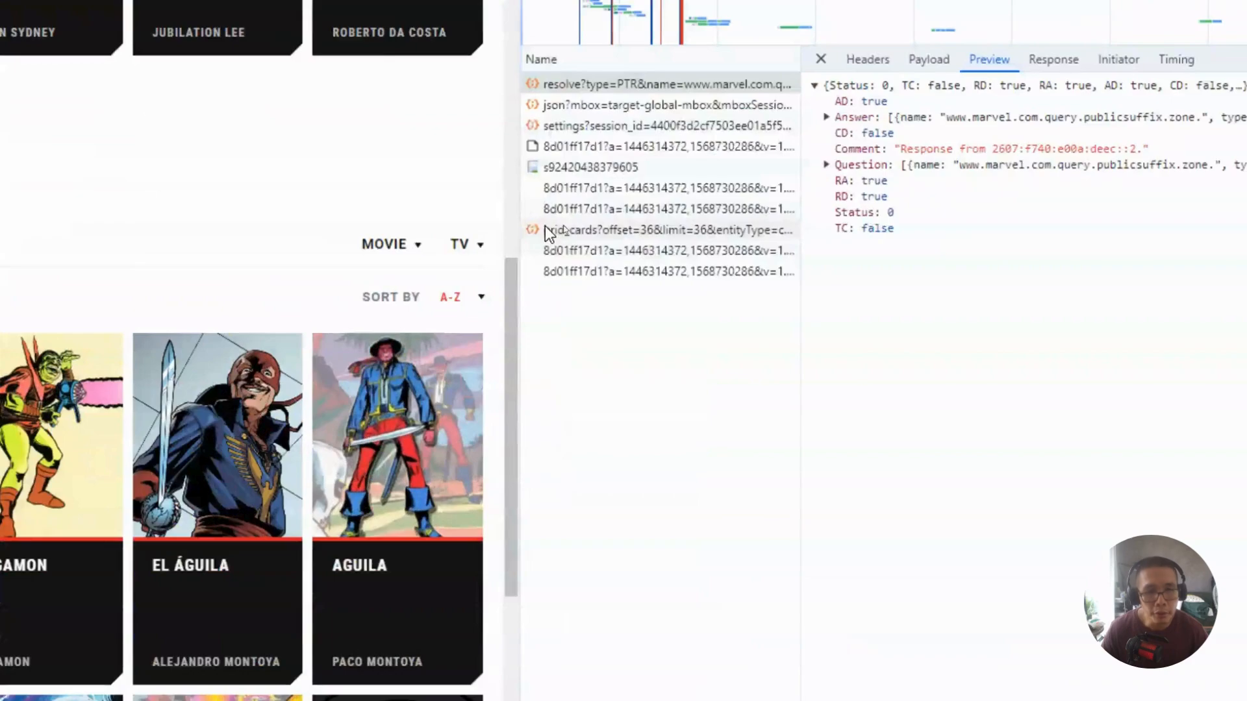
{"action": "left_click", "coordinate": [615, 234]}
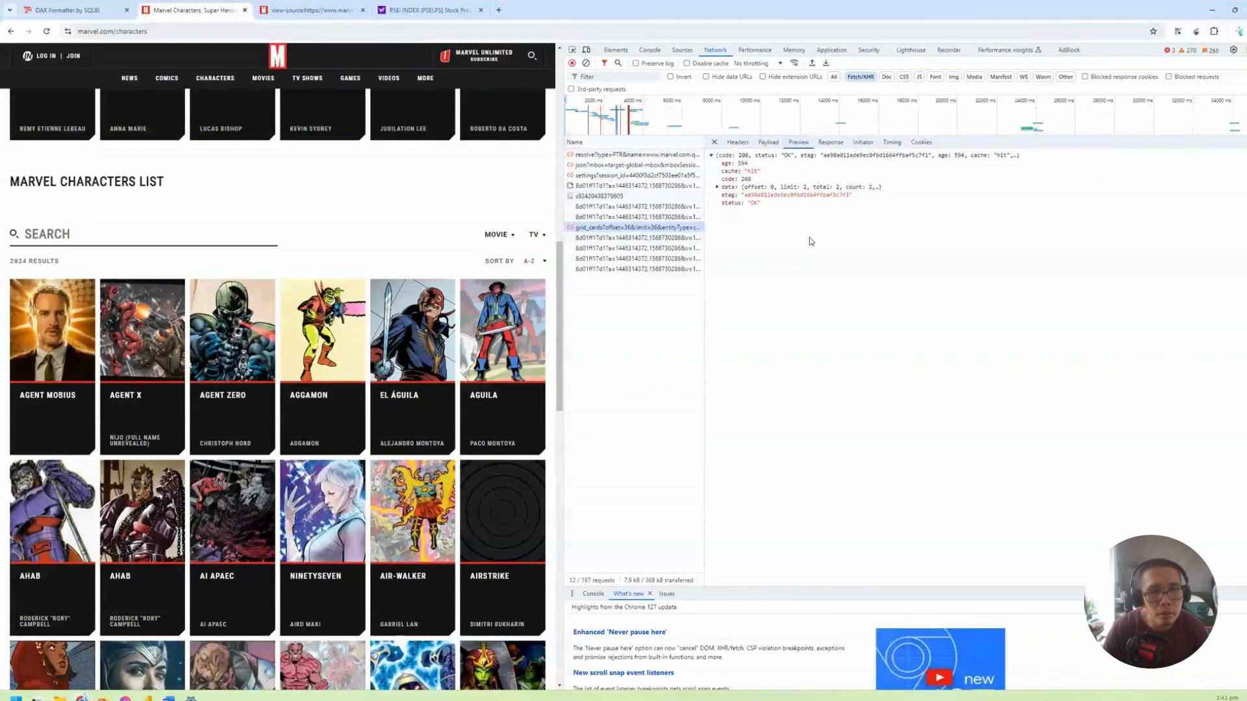
{"action": "left_click", "coordinate": [769, 141]}
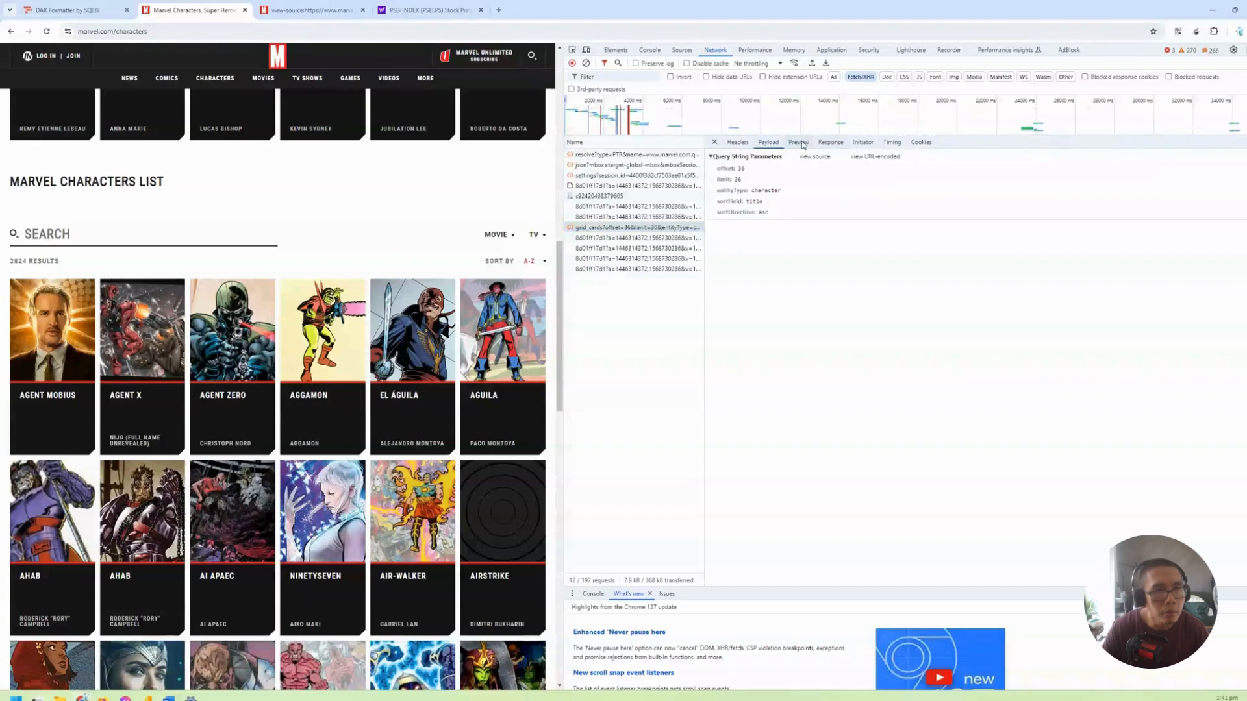
Step: Copy the full request URL from the headers of the grid_cards request
{"action": "left_click", "coordinate": [738, 143]}
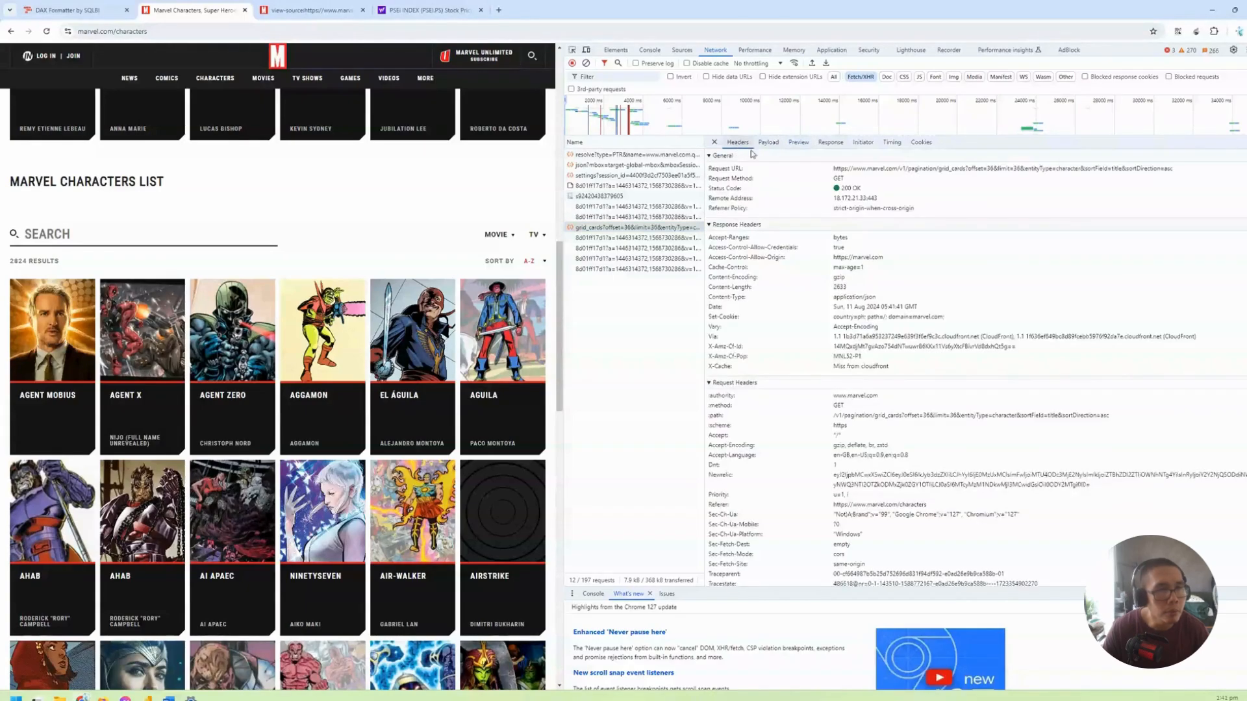
{"action": "left_click_drag", "start_coordinate": [1179, 168], "coordinate": [836, 170]}
{"action": "key", "text": "ctrl+c"}
Step: Expand the grid_cards response preview through data and results down to the individual character entries
{"action": "left_click", "coordinate": [798, 141]}
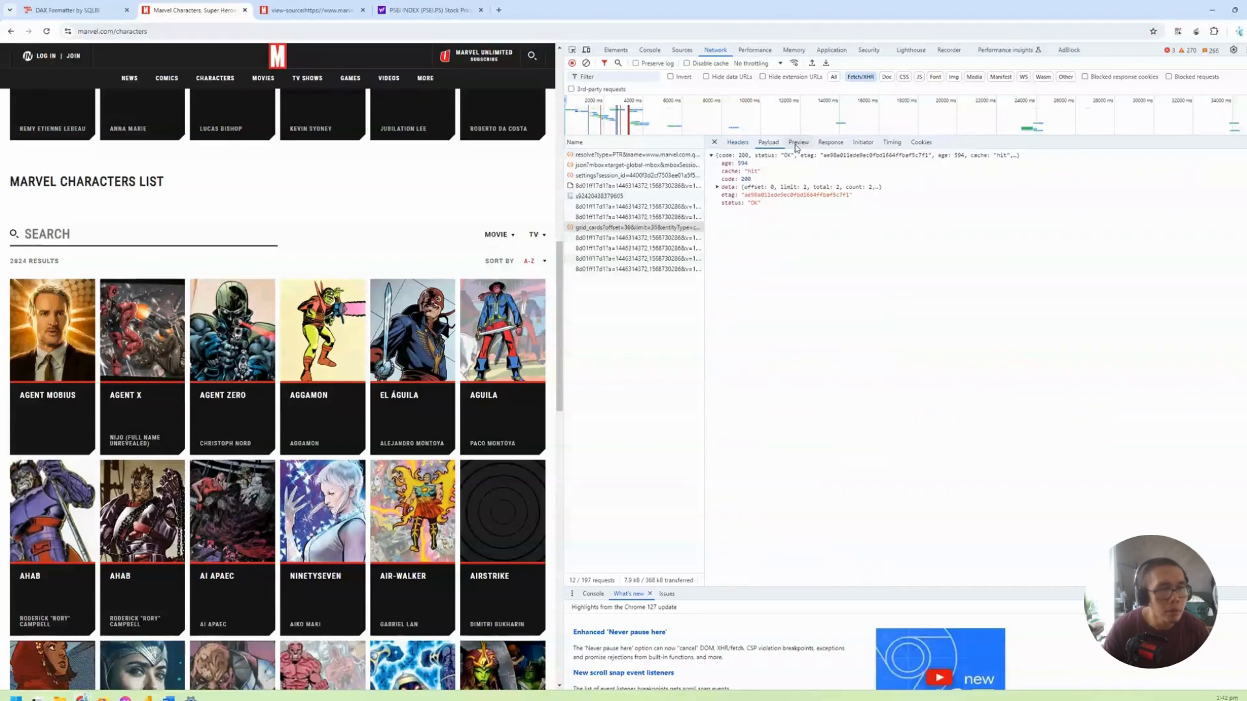
{"action": "left_click", "coordinate": [717, 188]}
{"action": "left_click", "coordinate": [723, 219]}
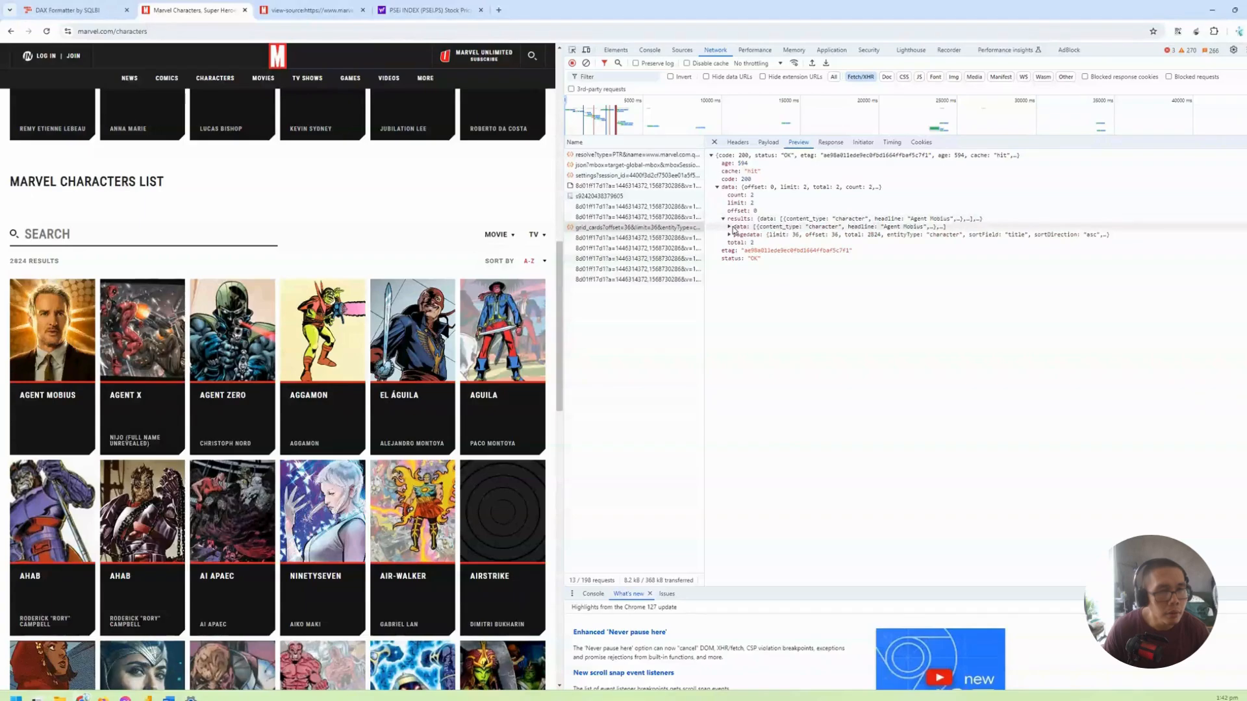
{"action": "left_click", "coordinate": [730, 227]}
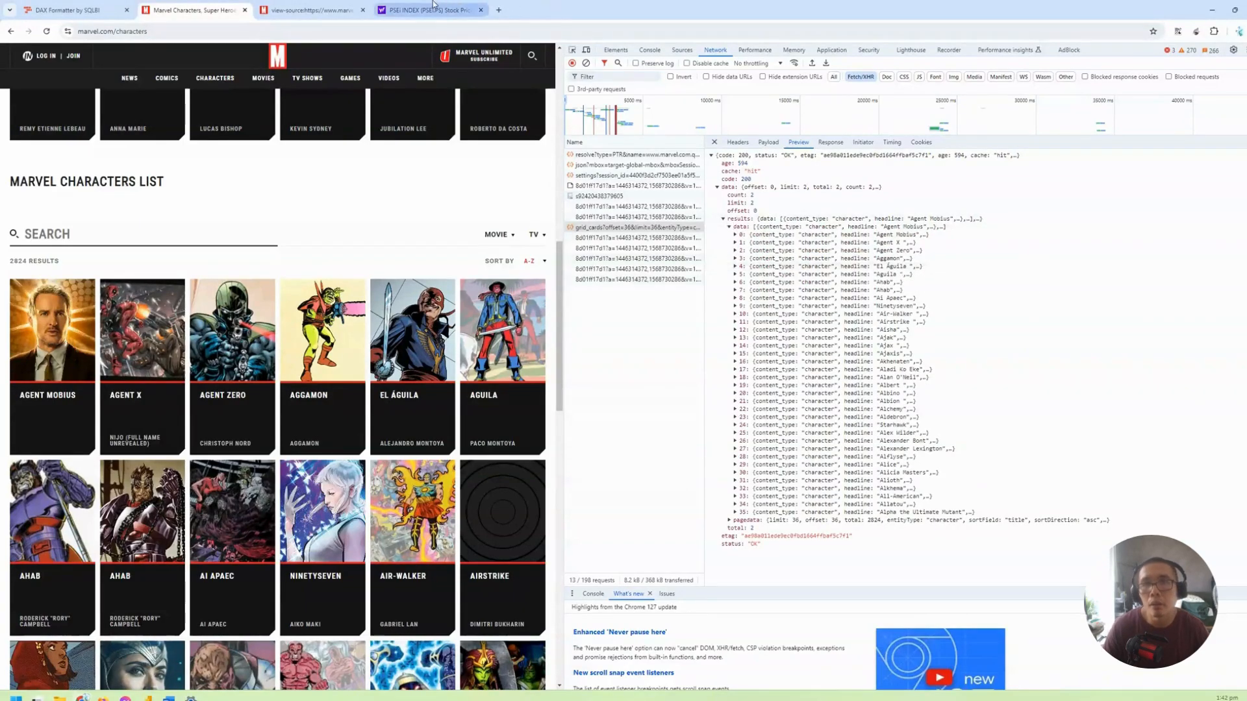
Step: Load the copied grid_cards URL in the browser tab that holds the page source
{"action": "left_click", "coordinate": [303, 10]}
{"action": "key", "text": "ctrl+v"}
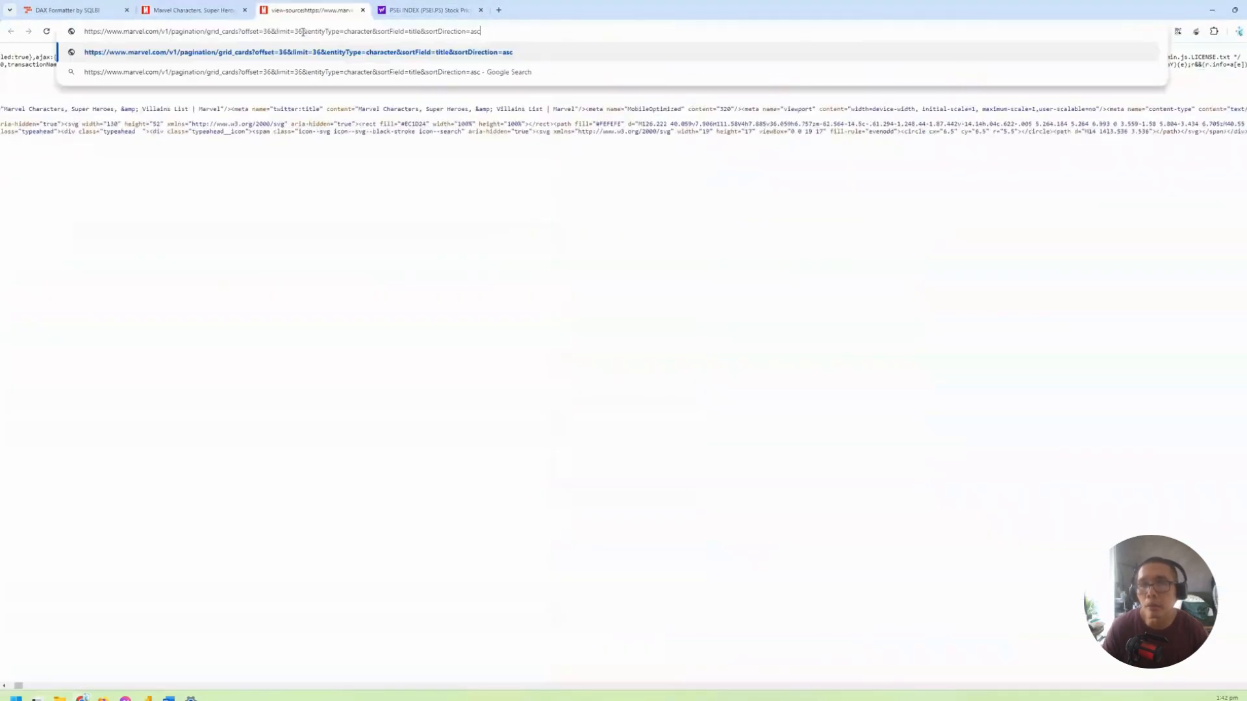
{"action": "key", "text": "Return"}
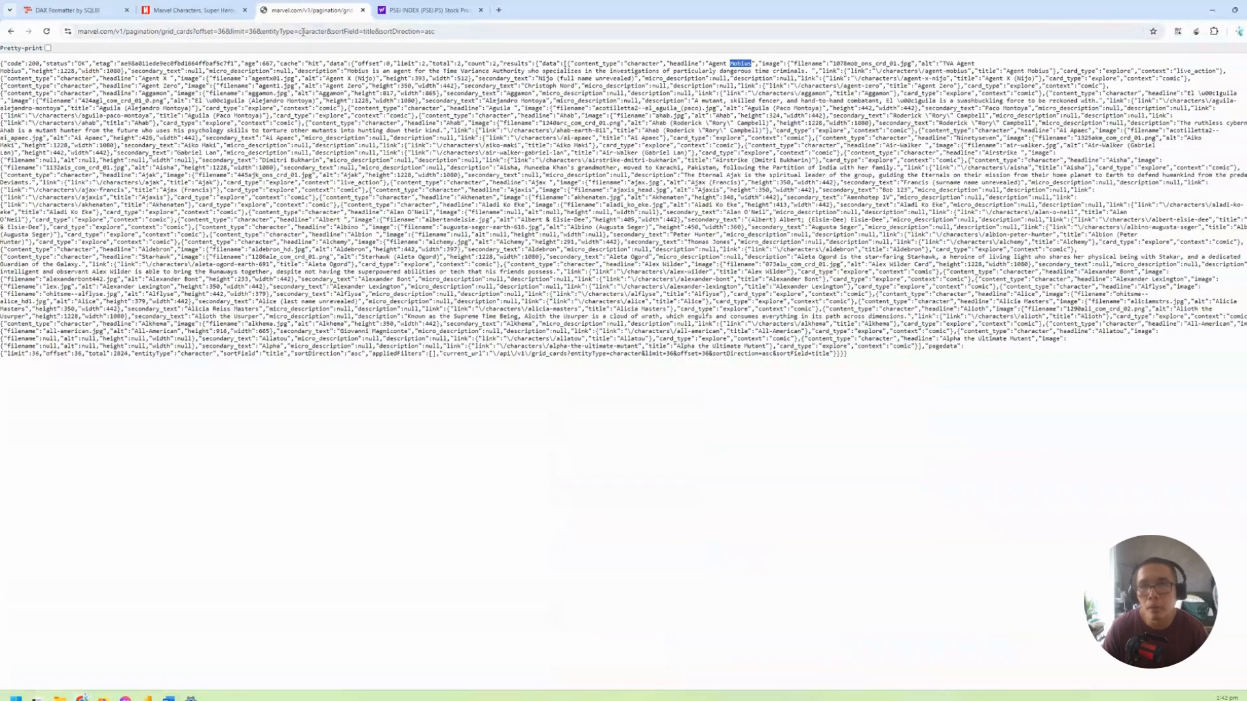
Step: Compare the raw grid_cards response with the characters page and search the response for "agent mobi"
{"action": "left_click", "coordinate": [209, 16]}
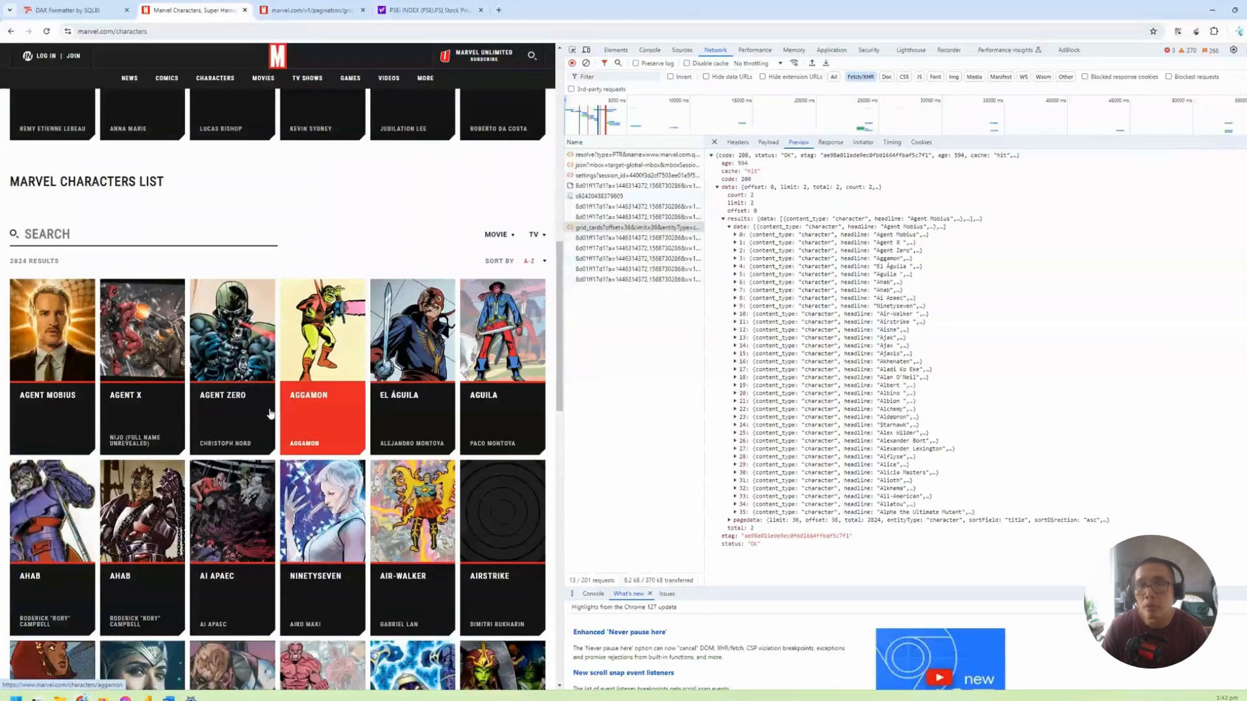
{"action": "left_click", "coordinate": [310, 9]}
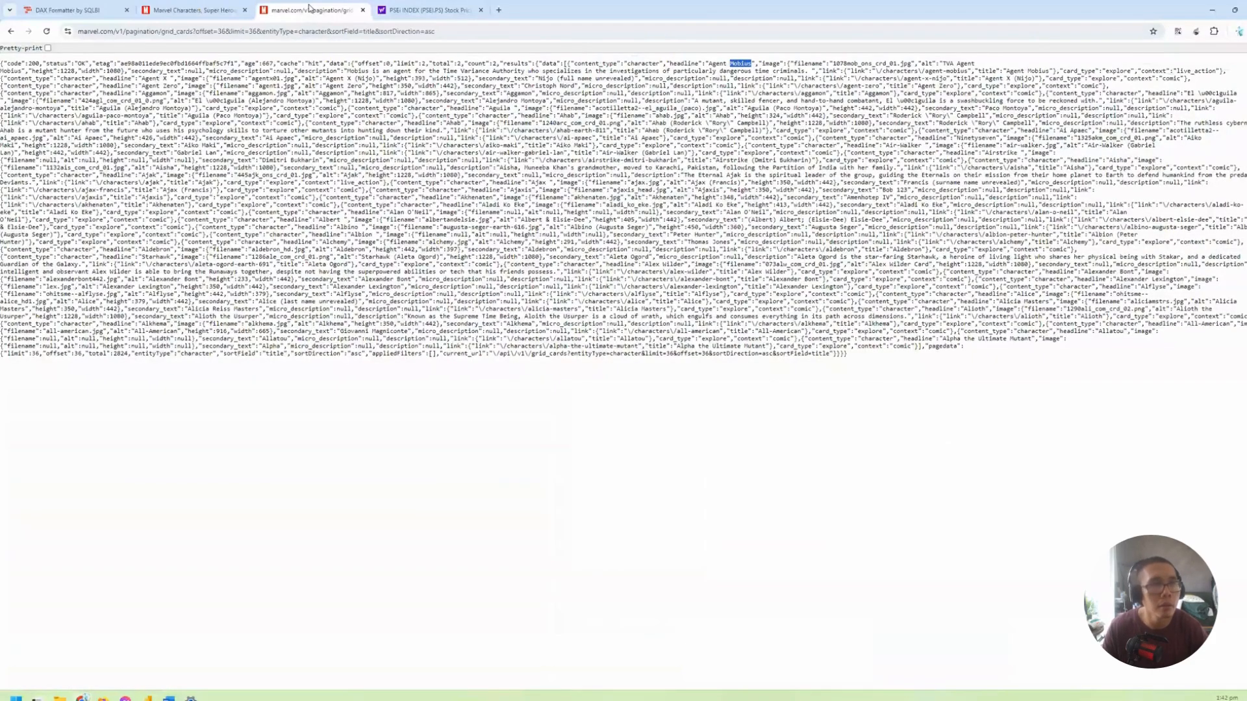
{"action": "key", "text": "ctrl+f"}
{"action": "type", "text": "ageb"}
{"action": "key", "text": "BackSpace"}
{"action": "type", "text": "nt mobi"}
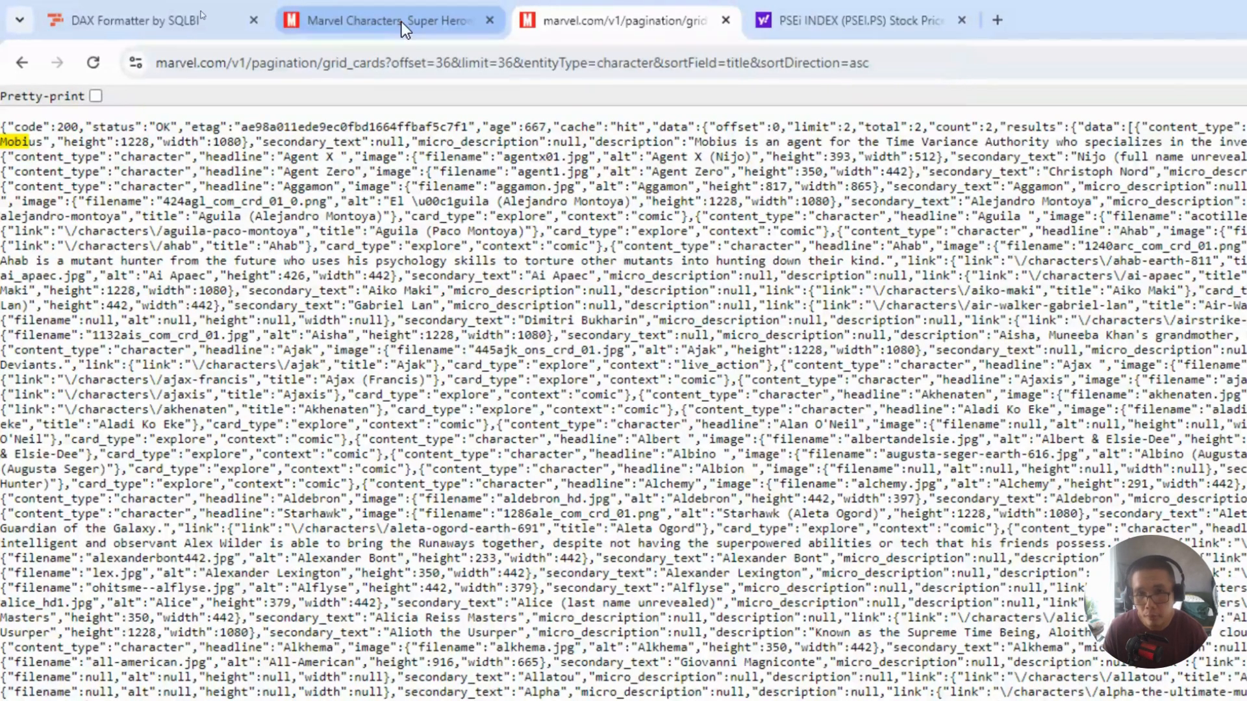
Step: Review page 2 of the characters list on the Marvel page, including its page links
{"action": "left_click", "coordinate": [400, 24]}
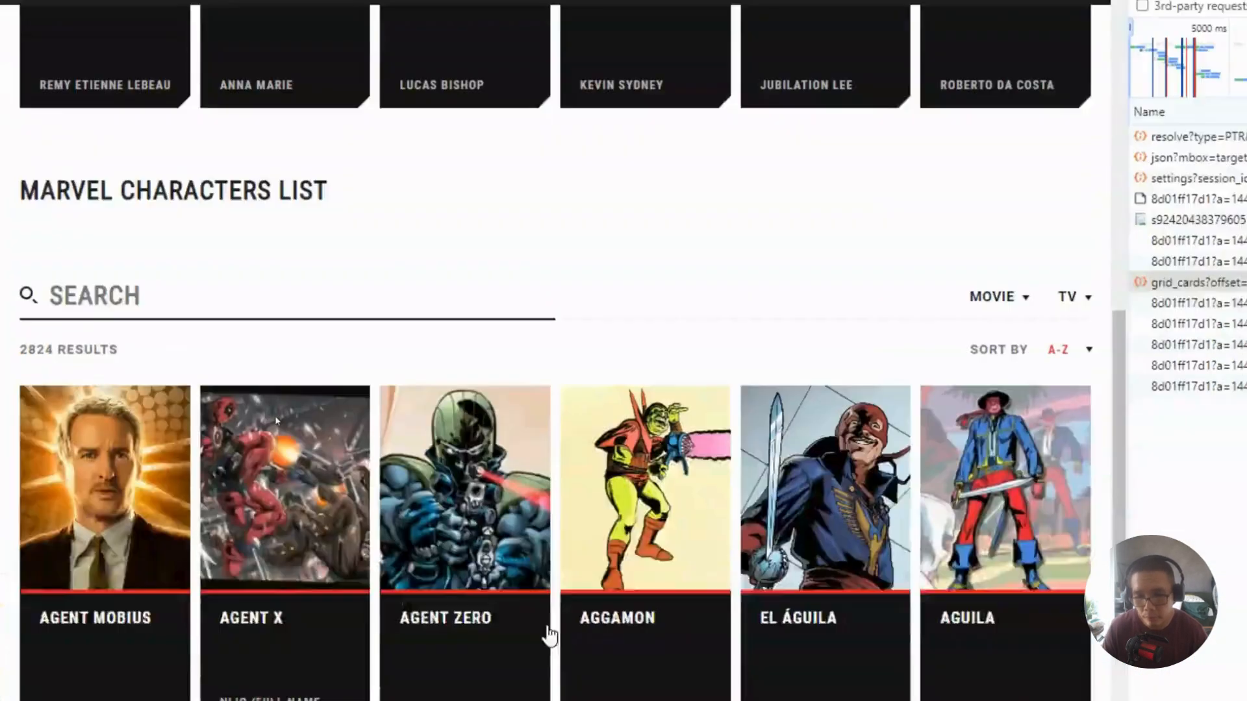
{"action": "scroll", "coordinate": [487, 536], "scroll_direction": "down", "scroll_amount": 20}
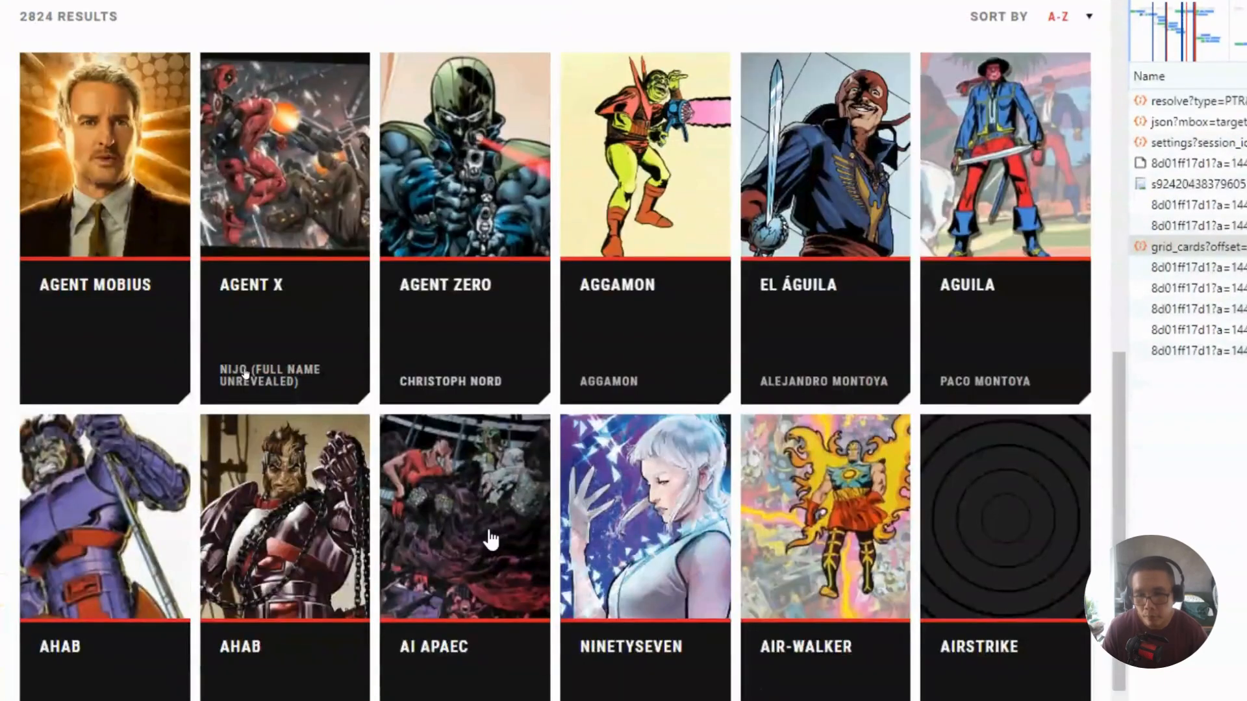
{"action": "scroll", "coordinate": [487, 534], "scroll_direction": "down", "scroll_amount": 1}
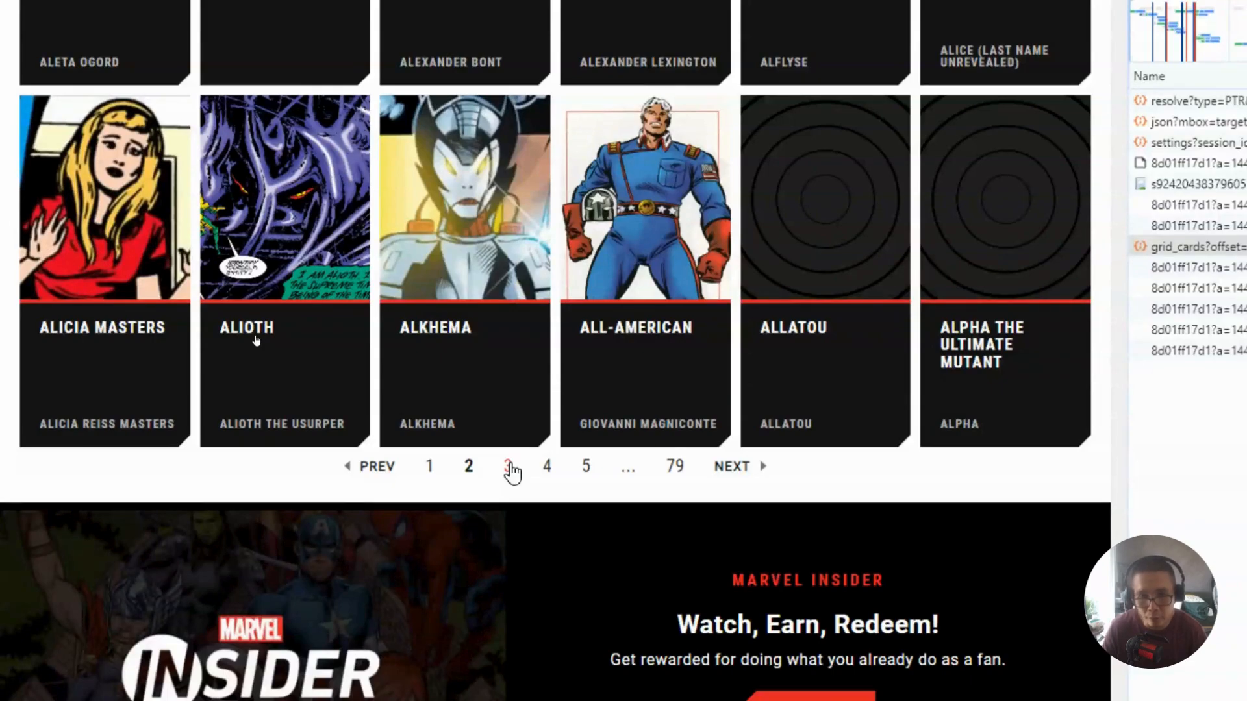
{"action": "left_click", "coordinate": [510, 467]}
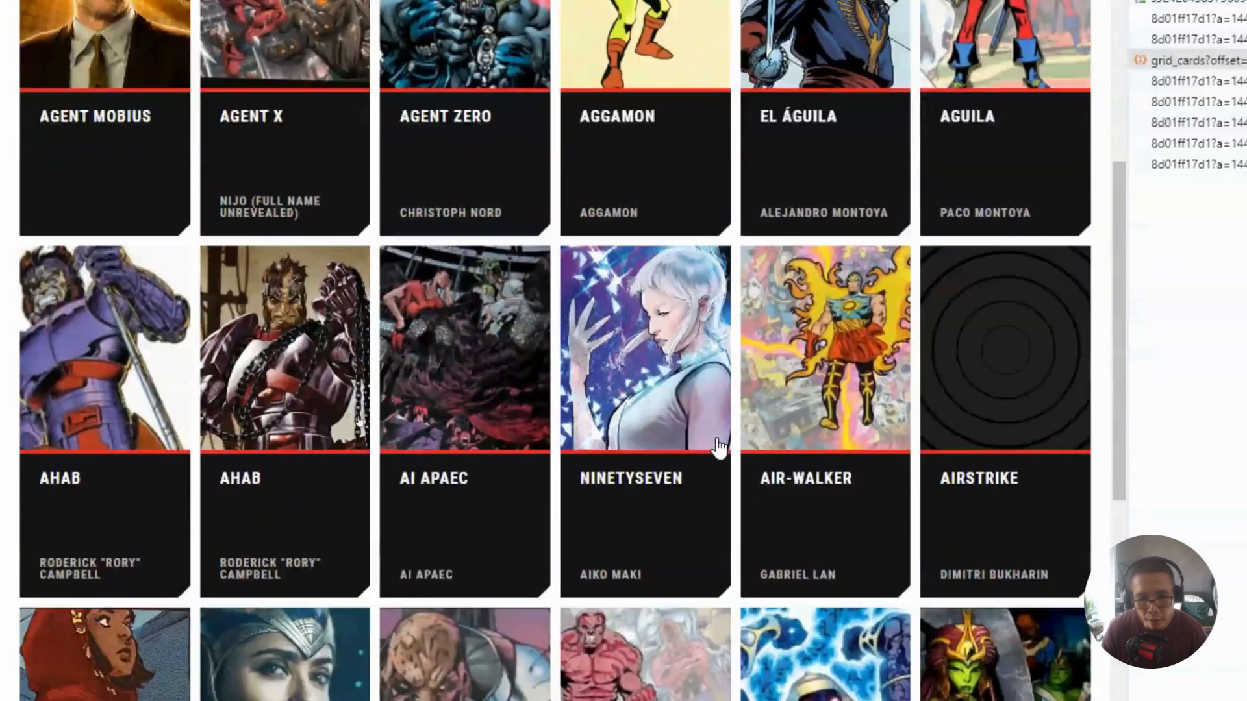
{"action": "scroll", "coordinate": [719, 446], "scroll_direction": "up", "scroll_amount": 8}
{"action": "scroll", "coordinate": [409, 52], "scroll_direction": "up", "scroll_amount": 9}
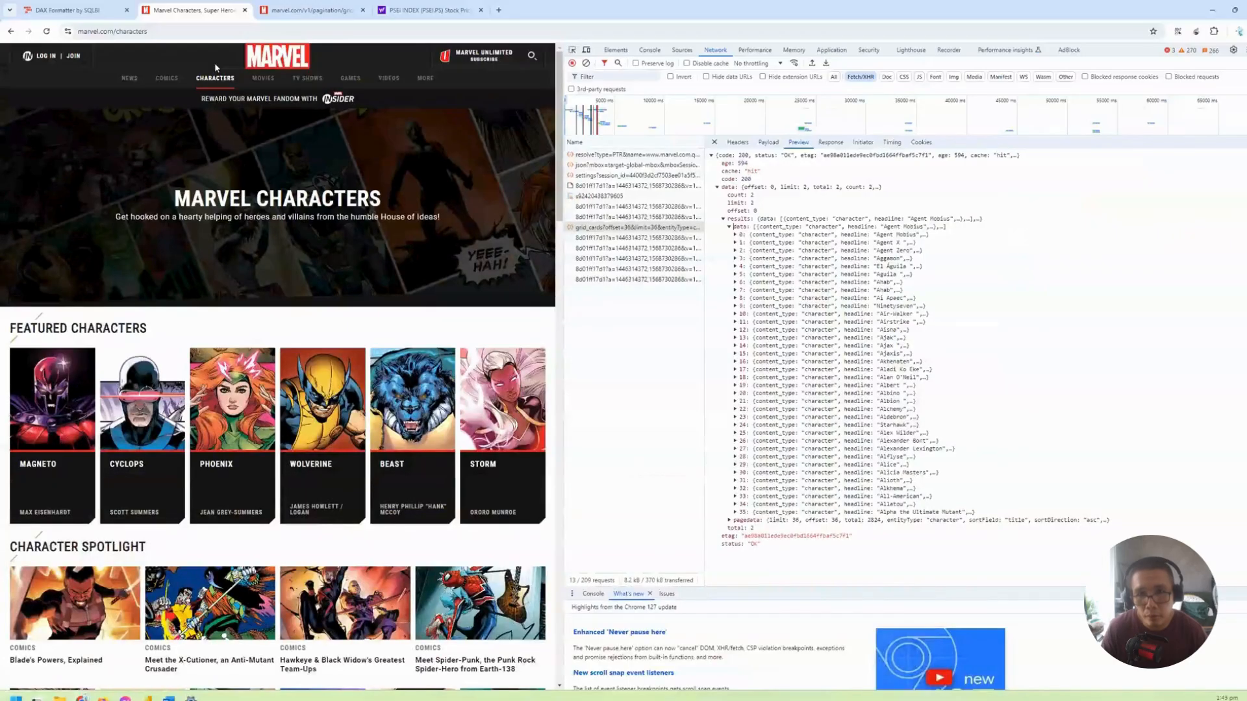
Step: Compare the offset and limit parameters in the grid_cards URL with the rows of characters shown on page 2
{"action": "left_click", "coordinate": [311, 9]}
{"action": "left_click", "coordinate": [250, 32]}
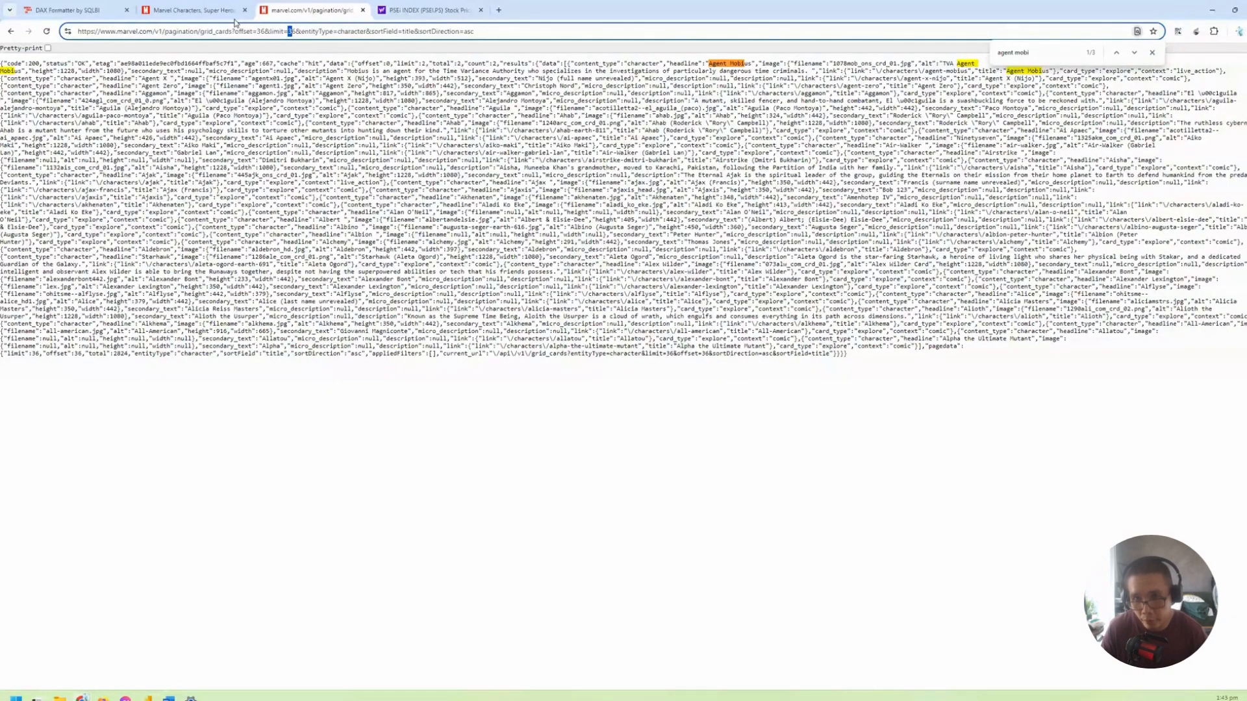
{"action": "left_click", "coordinate": [233, 11]}
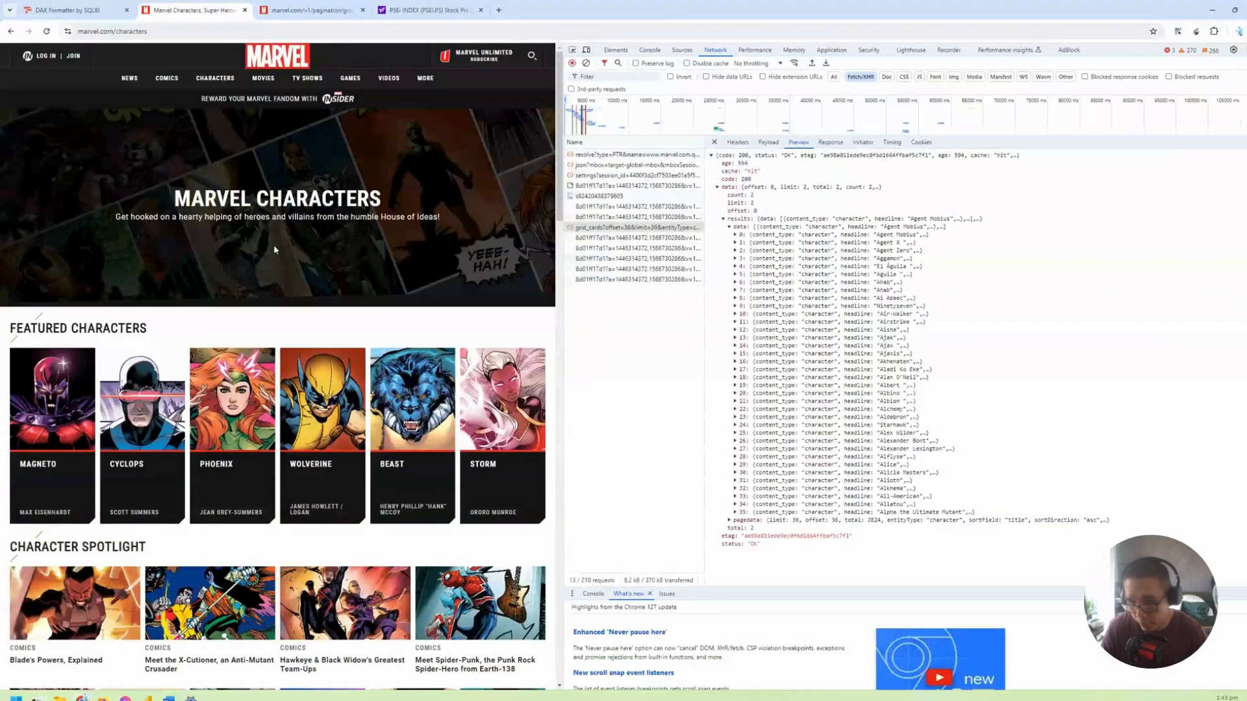
{"action": "scroll", "coordinate": [274, 249], "scroll_direction": "down", "scroll_amount": 10}
{"action": "scroll", "coordinate": [176, 214], "scroll_direction": "down", "scroll_amount": 2}
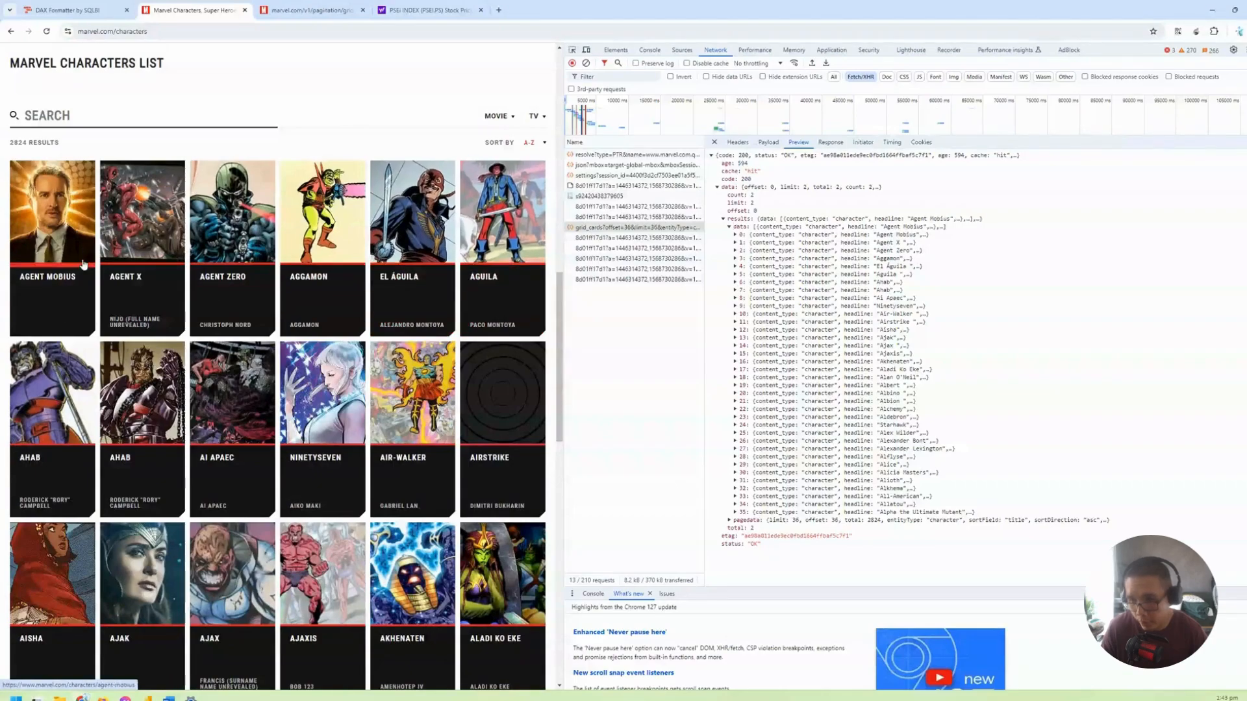
{"action": "scroll", "coordinate": [49, 430], "scroll_direction": "down", "scroll_amount": 2}
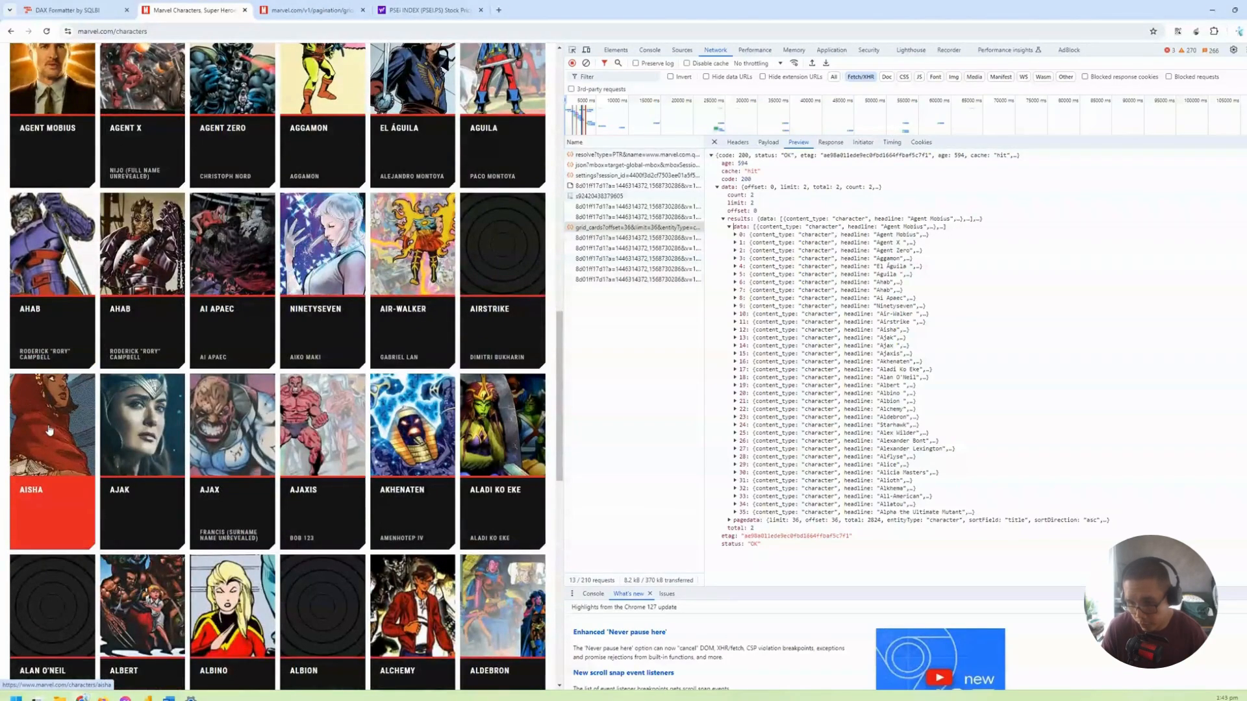
{"action": "scroll", "coordinate": [49, 430], "scroll_direction": "down", "scroll_amount": 7}
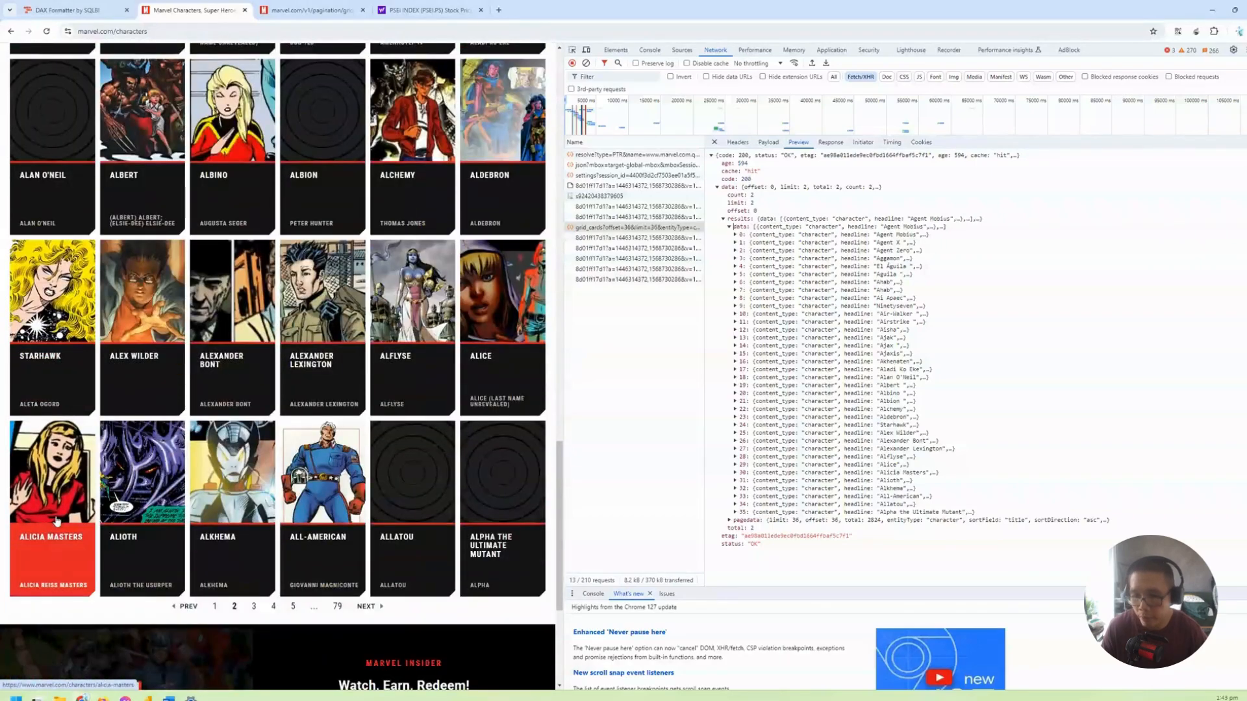
{"action": "scroll", "coordinate": [84, 366], "scroll_direction": "up", "scroll_amount": 6}
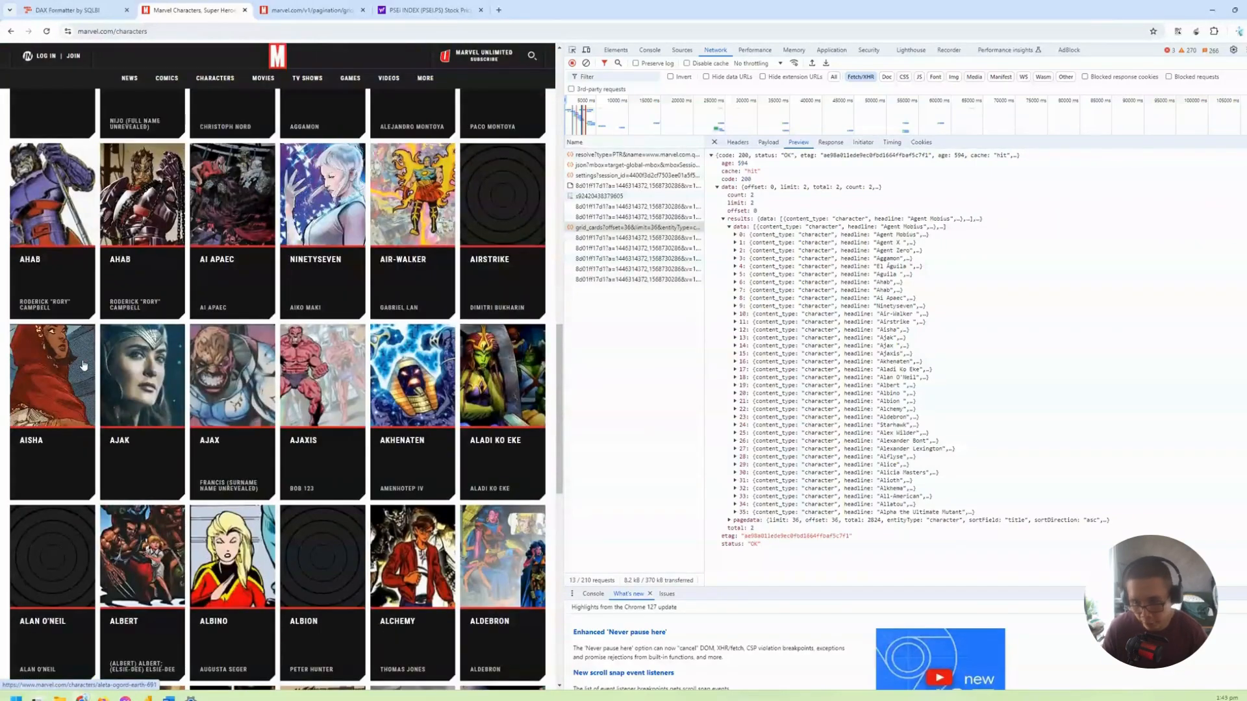
{"action": "left_click", "coordinate": [292, 5]}
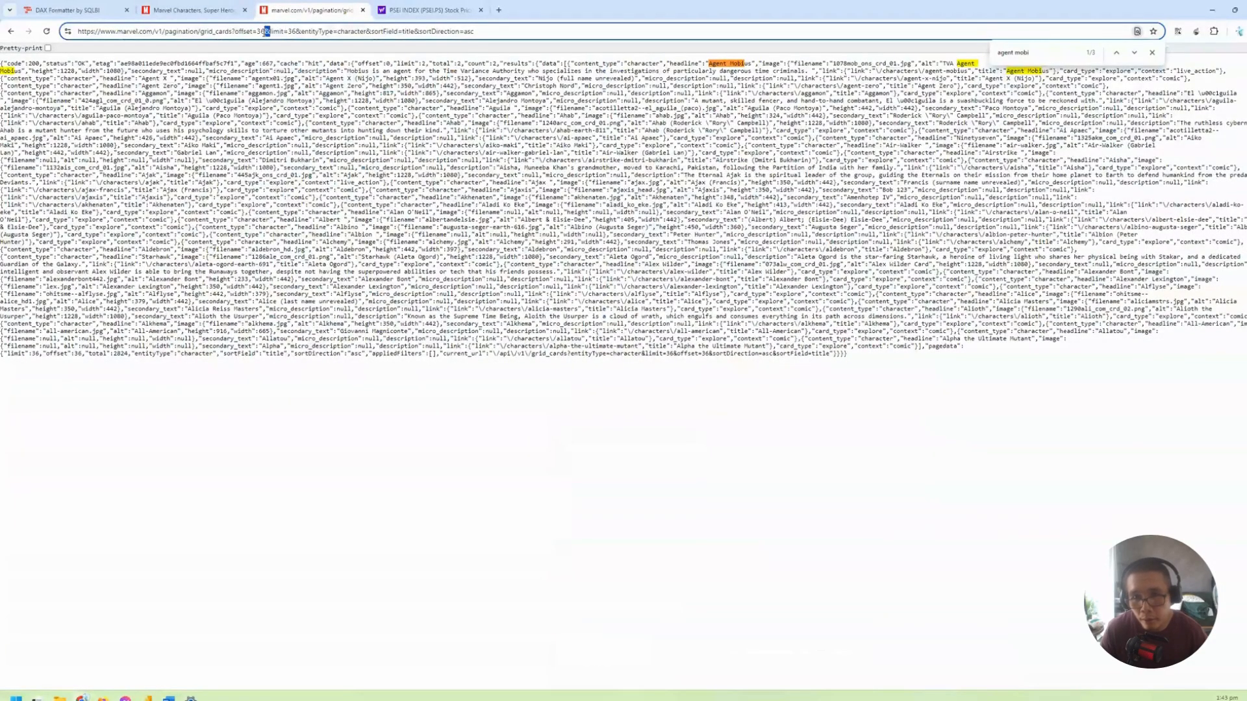
{"action": "left_click_drag", "start_coordinate": [262, 33], "coordinate": [260, 36]}
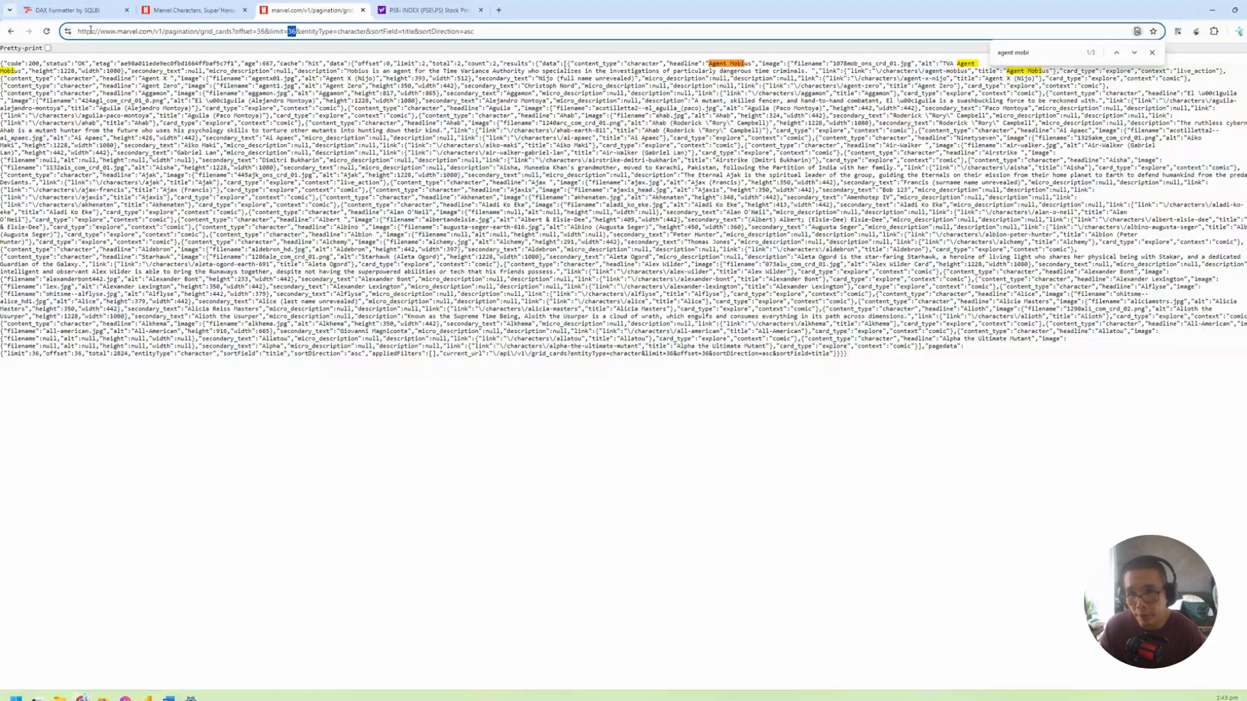
Step: Go to page 79, the last page of the Marvel characters list
{"action": "left_click", "coordinate": [227, 7]}
{"action": "scroll", "coordinate": [338, 325], "scroll_direction": "down", "scroll_amount": 10}
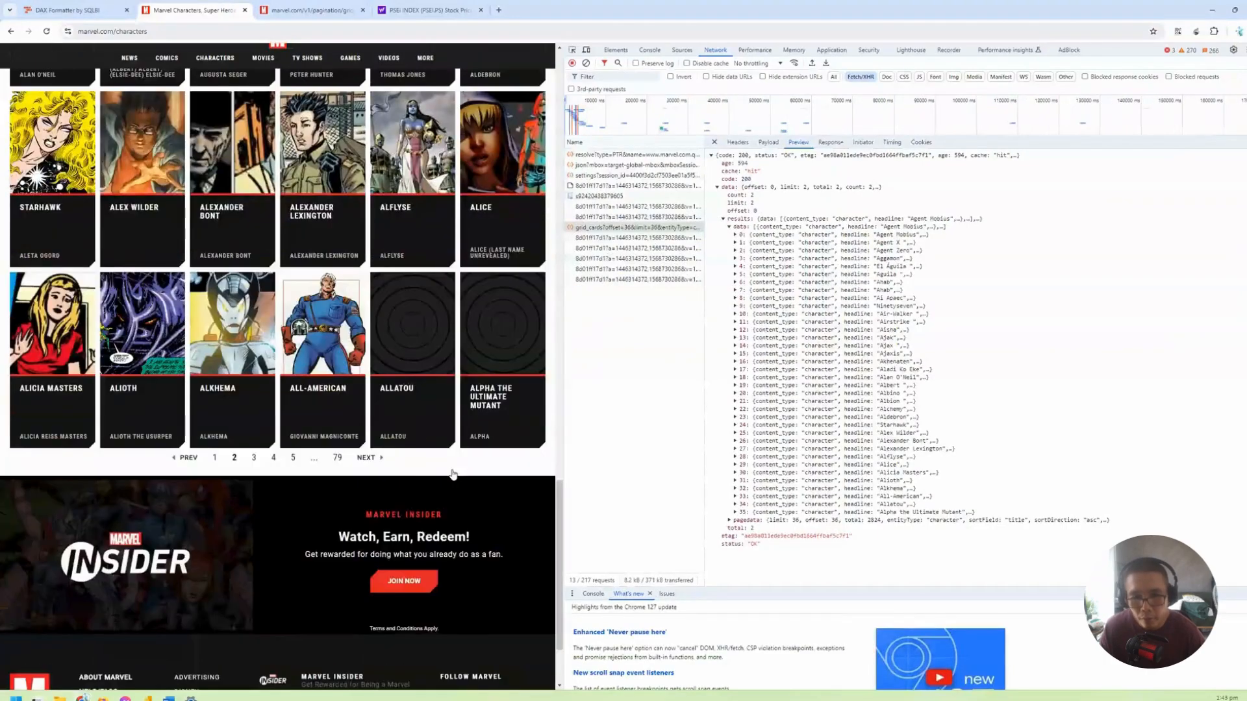
{"action": "left_click", "coordinate": [338, 338]}
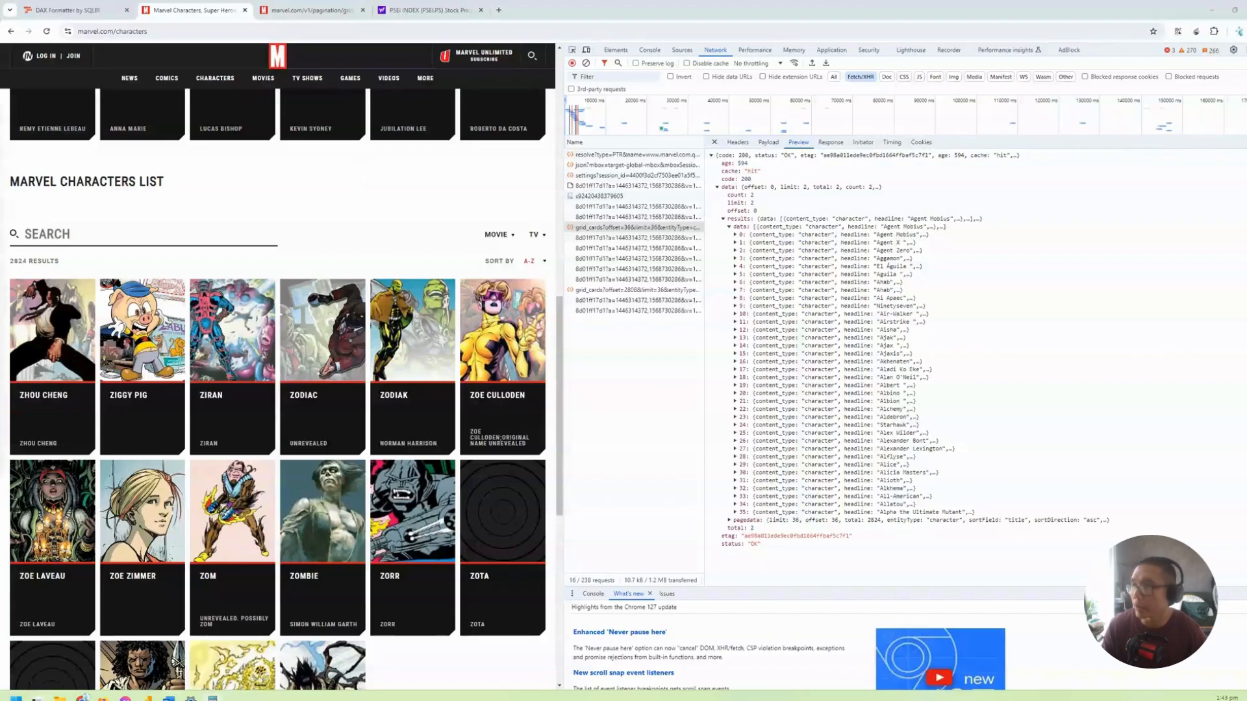
Step: Calculate 79 × 36 in Calculator, and return to the raw grid_cards response in the browser
{"action": "left_click_drag", "start_coordinate": [0, 135], "coordinate": [715, 134]}
{"action": "type", "text": "79*36"}
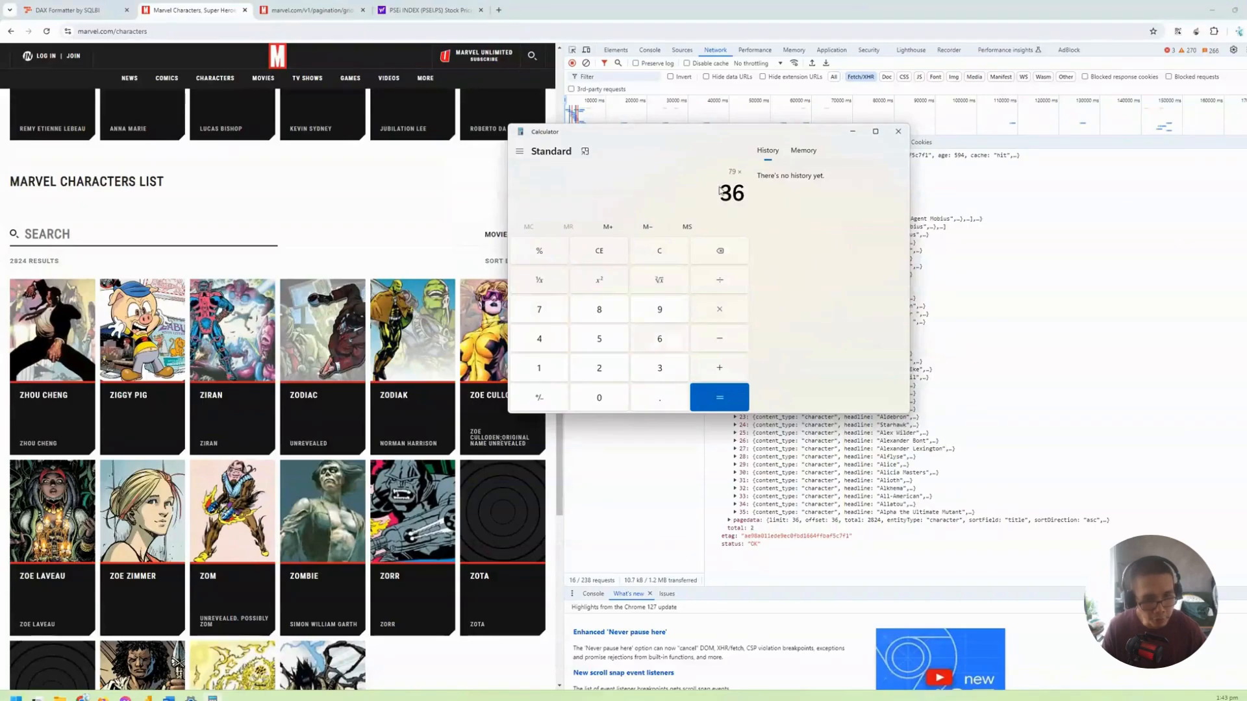
{"action": "key", "text": "Return"}
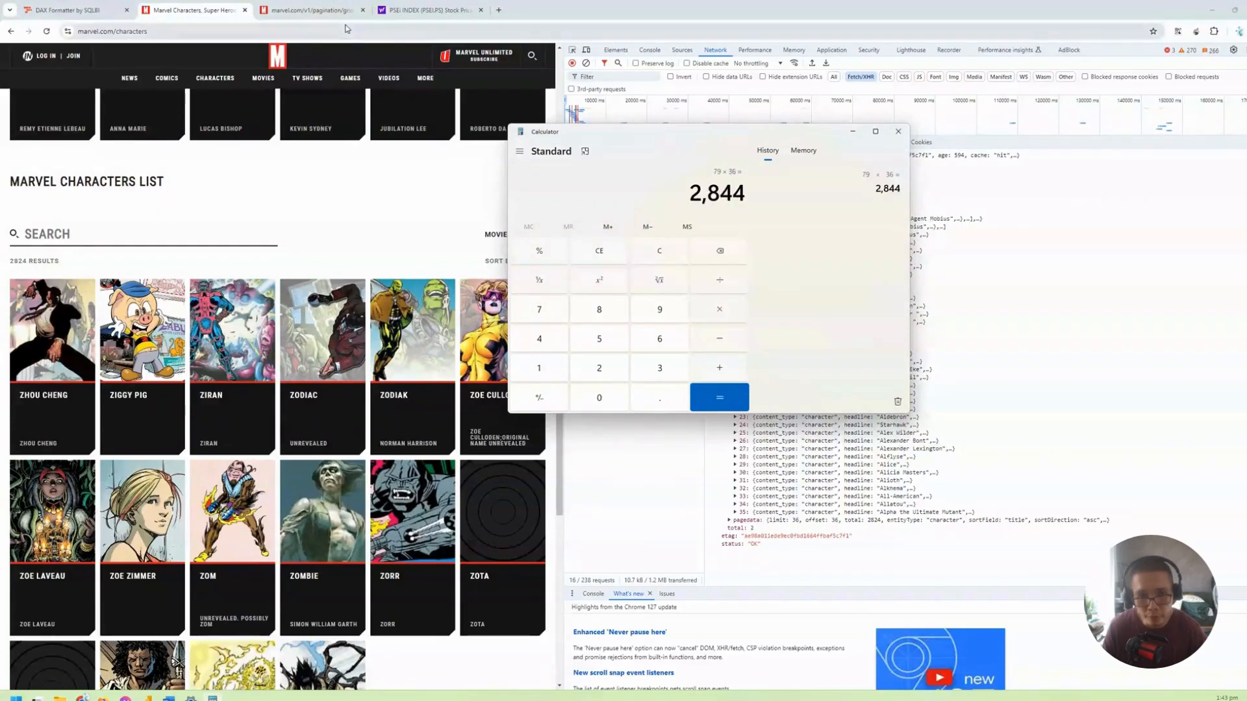
{"action": "left_click", "coordinate": [323, 13]}
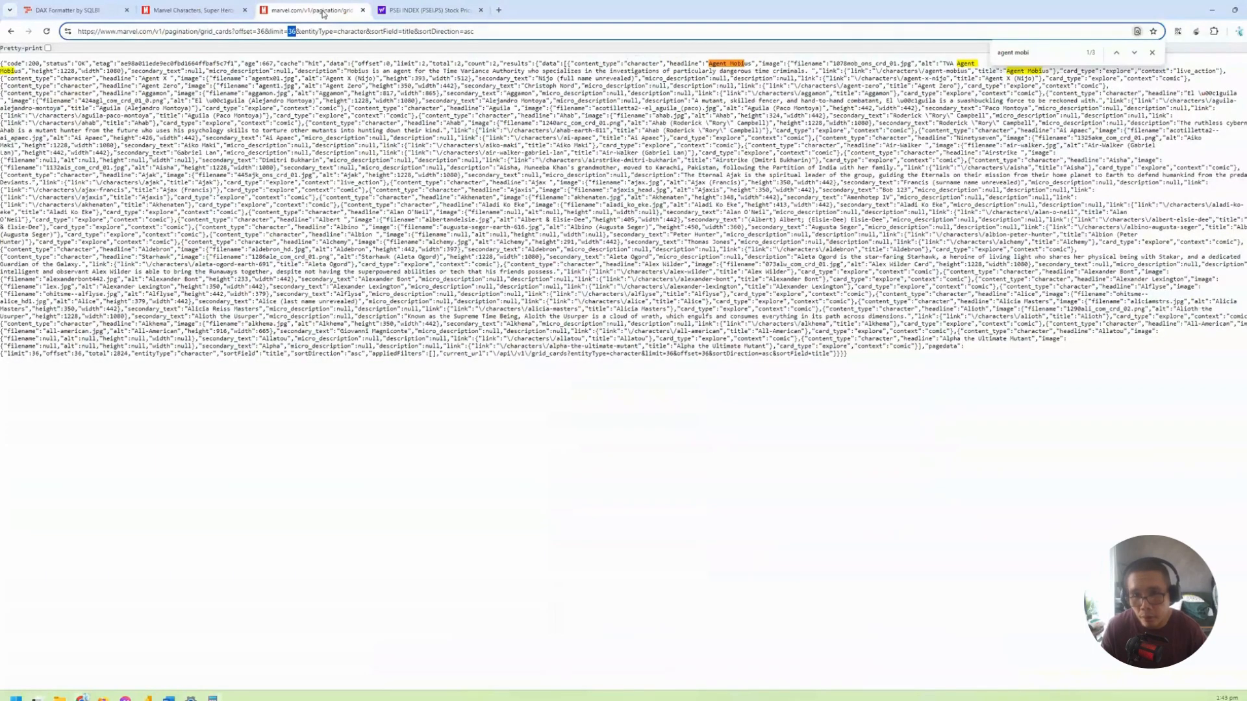
Step: Set the limit parameter in the grid_cards URL to 3000 and load the response
{"action": "type", "text": "3000"}
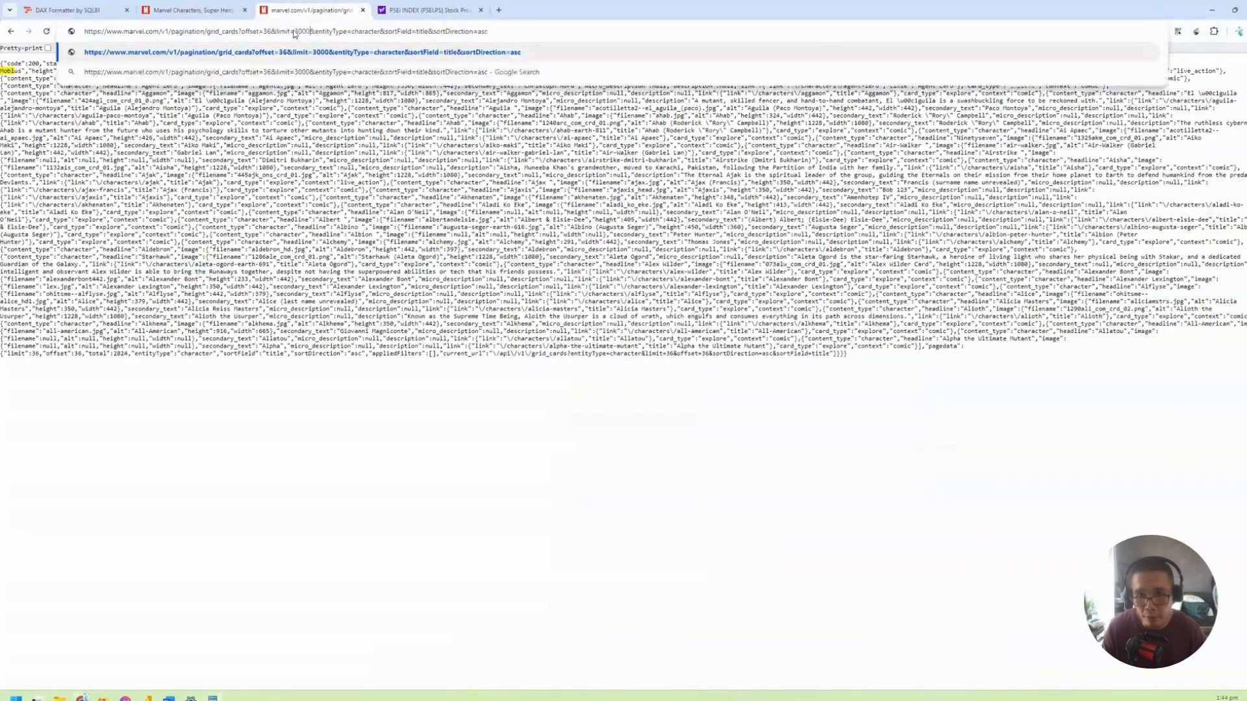
{"action": "key", "text": "Return"}
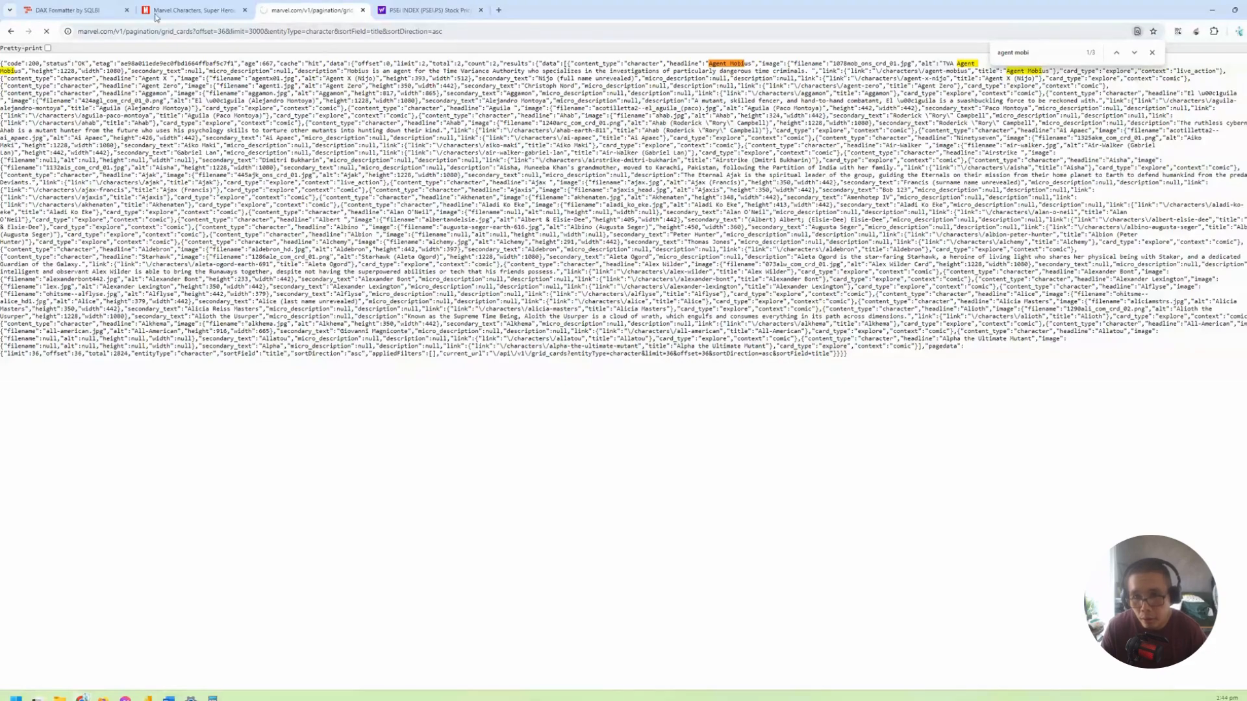
Step: Return to page 1 of the Marvel characters list and examine the request URL of its grid_cards request
{"action": "left_click", "coordinate": [185, 5]}
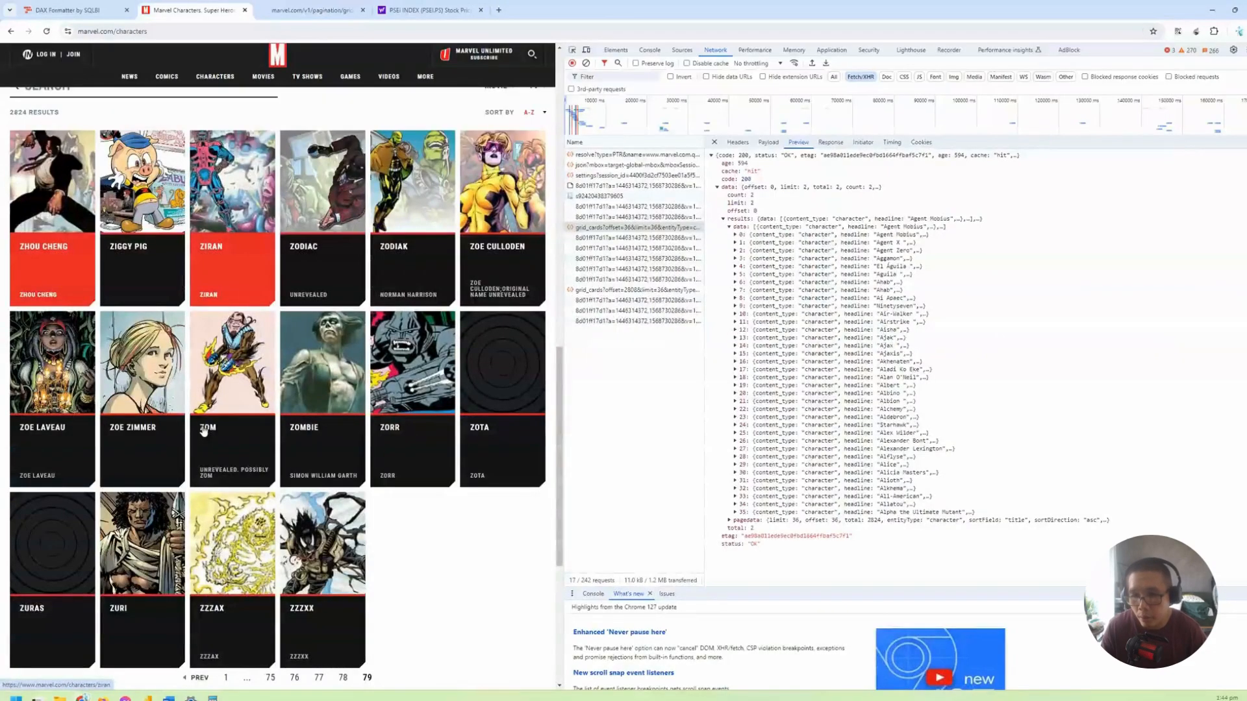
{"action": "scroll", "coordinate": [269, 487], "scroll_direction": "down", "scroll_amount": 5}
{"action": "scroll", "coordinate": [269, 488], "scroll_direction": "up", "scroll_amount": 2}
{"action": "left_click", "coordinate": [225, 482]}
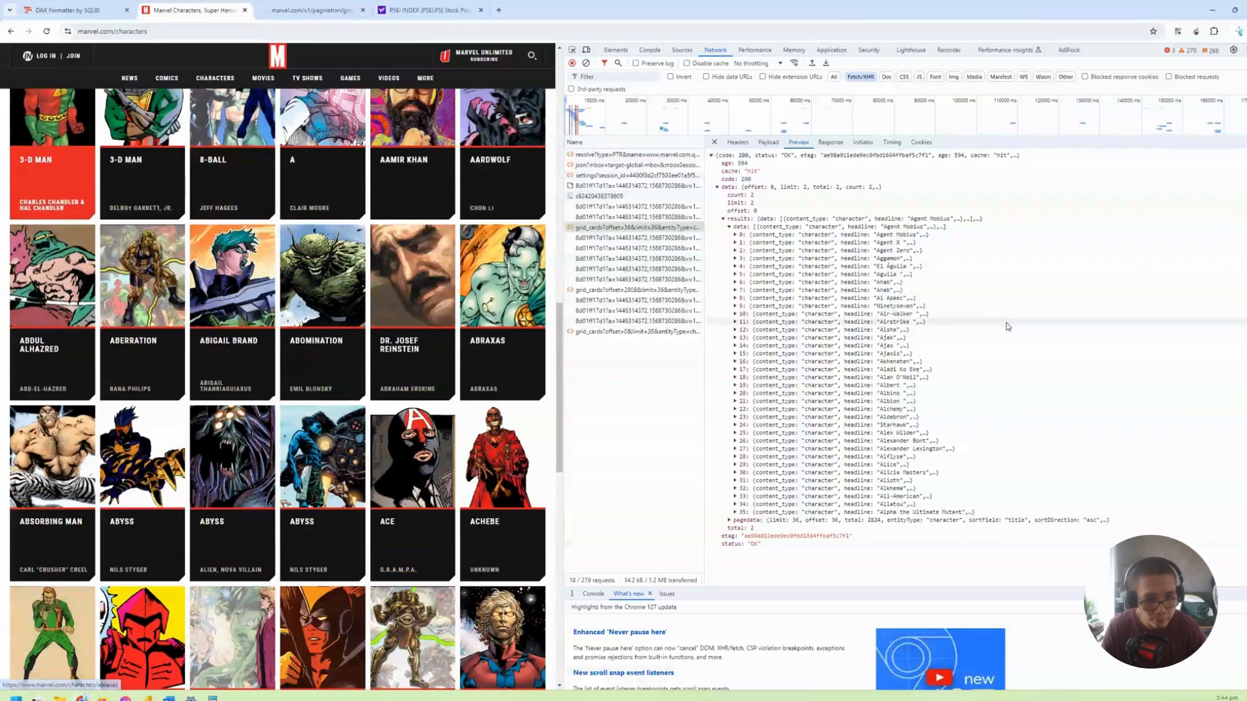
{"action": "right_click", "coordinate": [673, 332]}
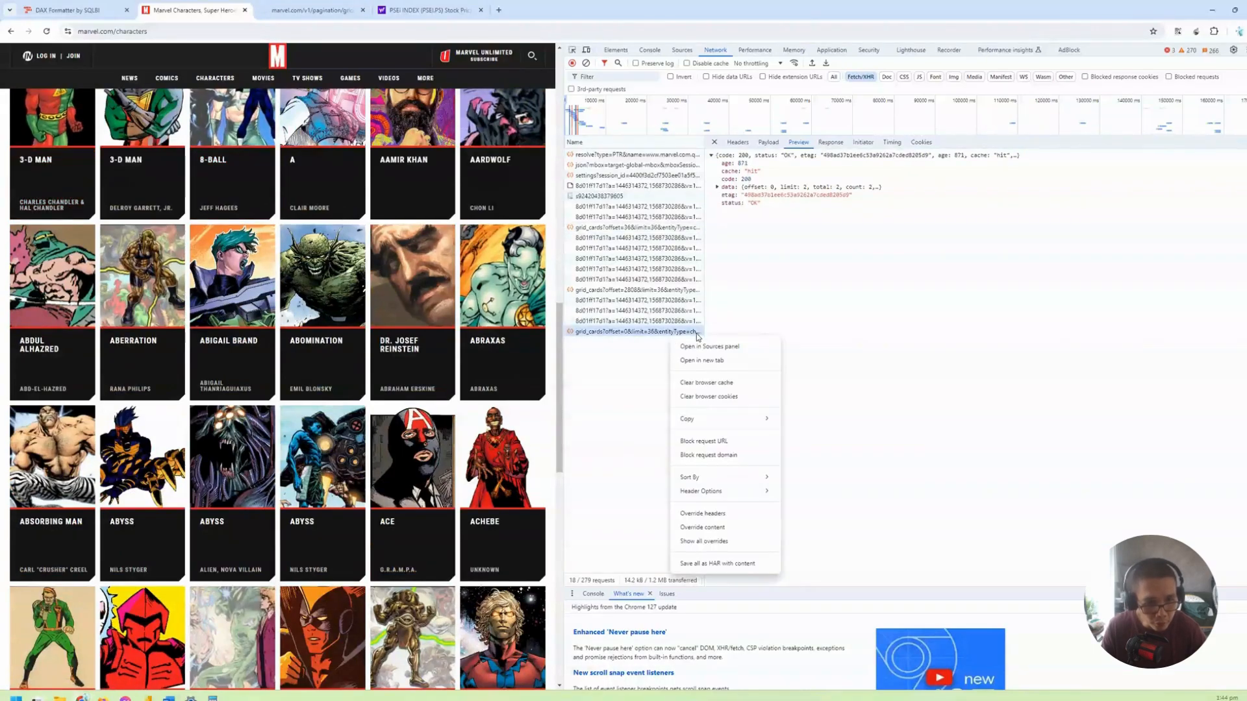
{"action": "left_click", "coordinate": [738, 143]}
{"action": "left_click_drag", "start_coordinate": [834, 169], "coordinate": [1163, 173]}
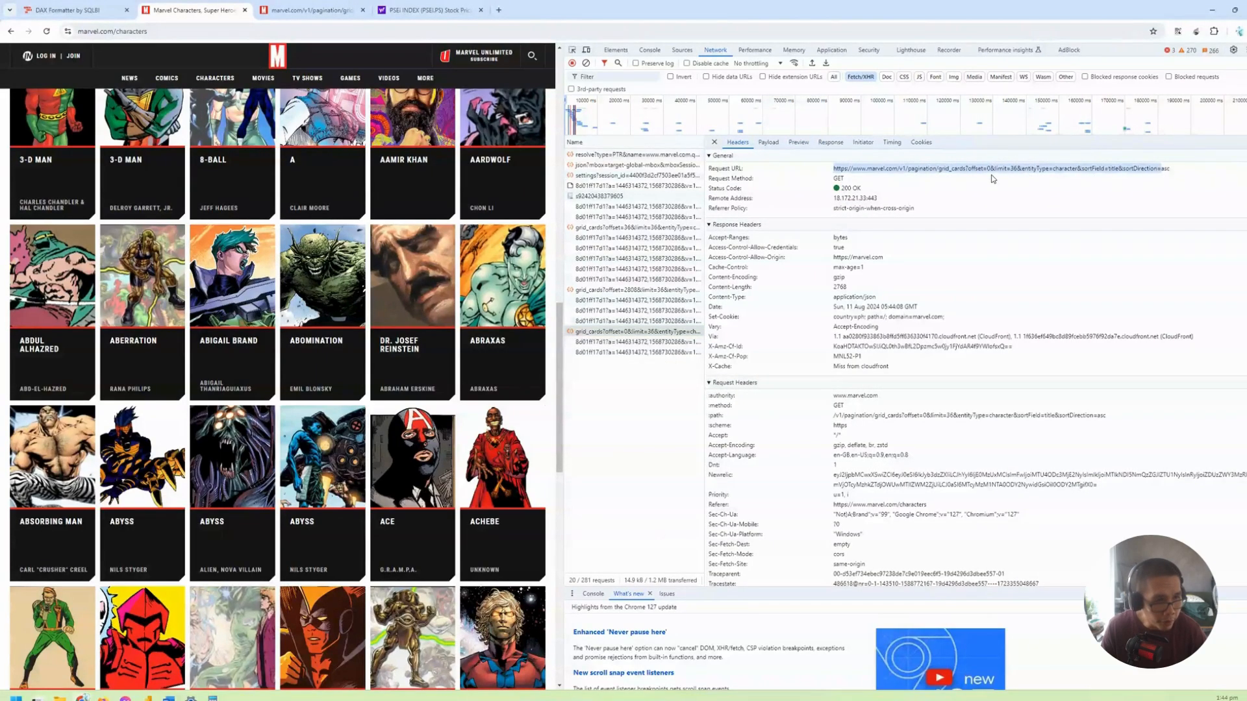
Step: Set the offset parameter to 0 in the raw grid_cards URL and reload the response
{"action": "left_click", "coordinate": [311, 9]}
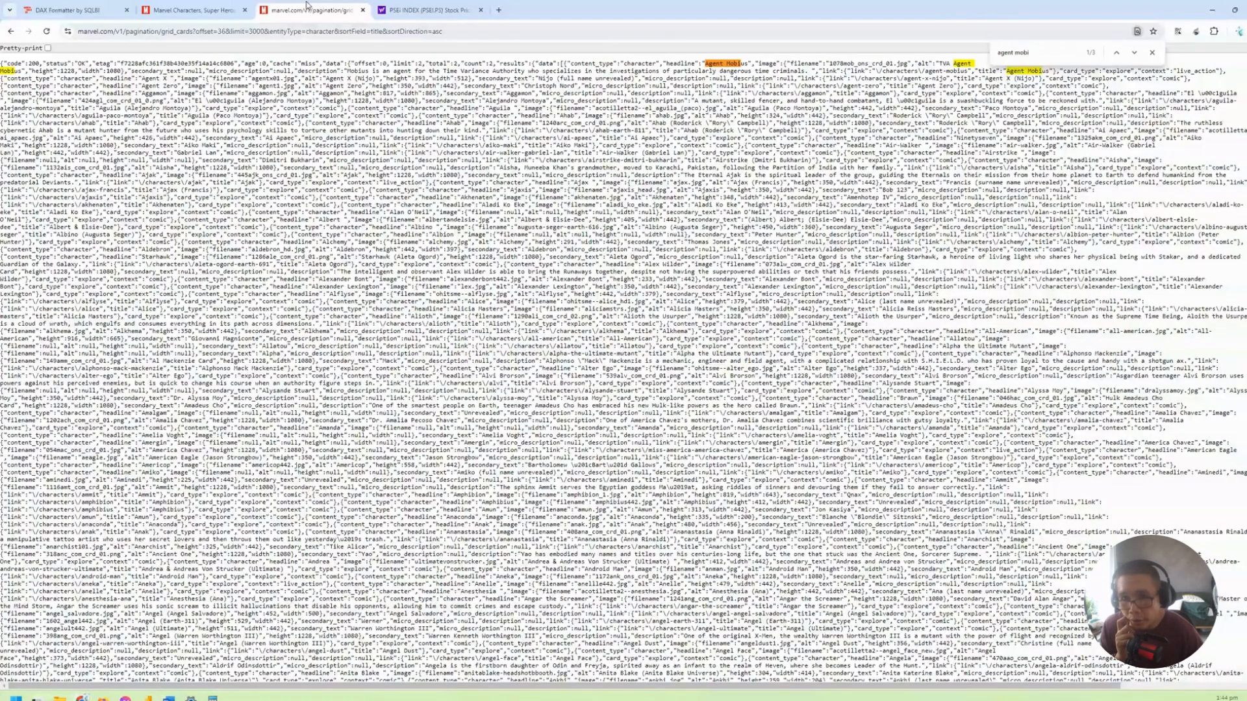
{"action": "left_click", "coordinate": [225, 32]}
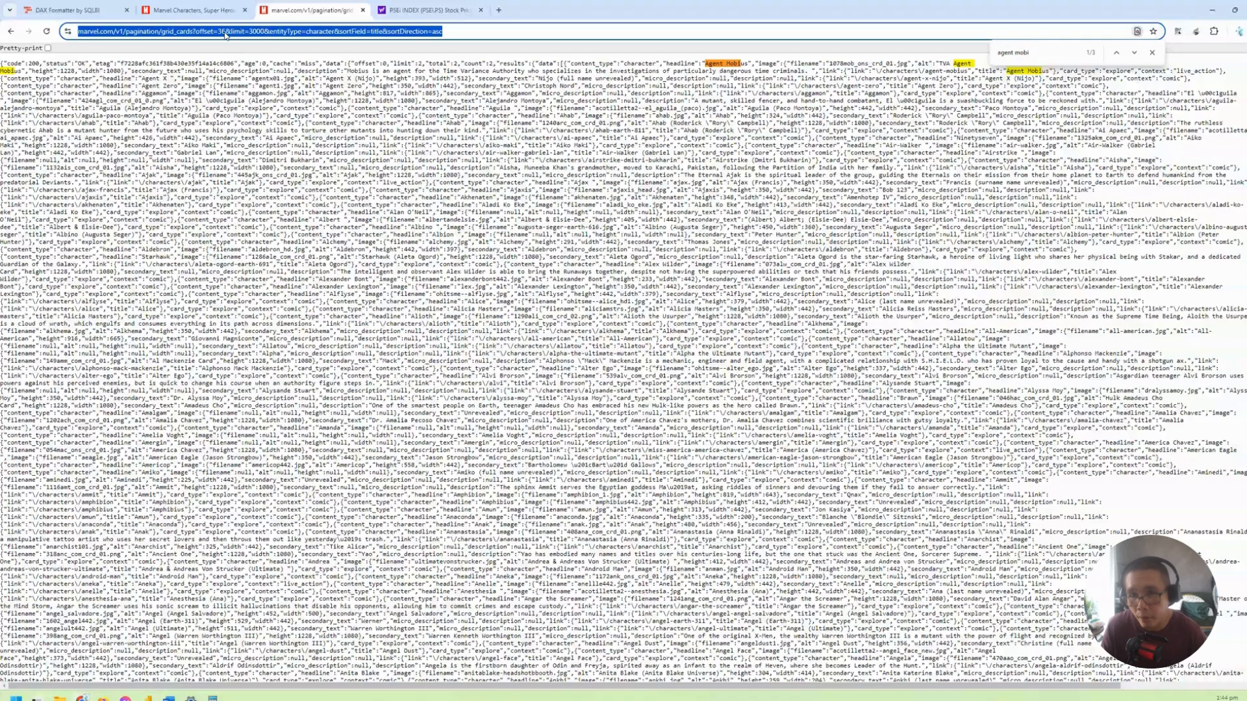
{"action": "double_click", "coordinate": [223, 31]}
{"action": "type", "text": "0"}
{"action": "key", "text": "Return"}
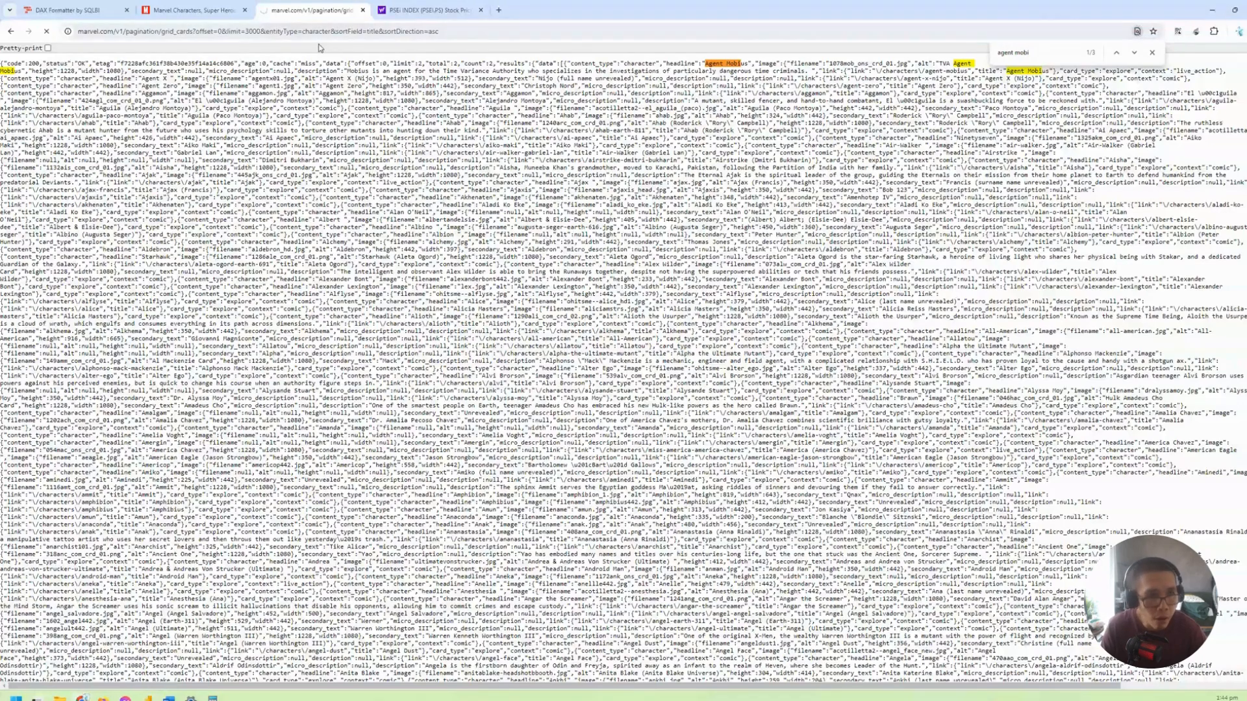
{"action": "key", "text": "ctrl+shift+Tab"}
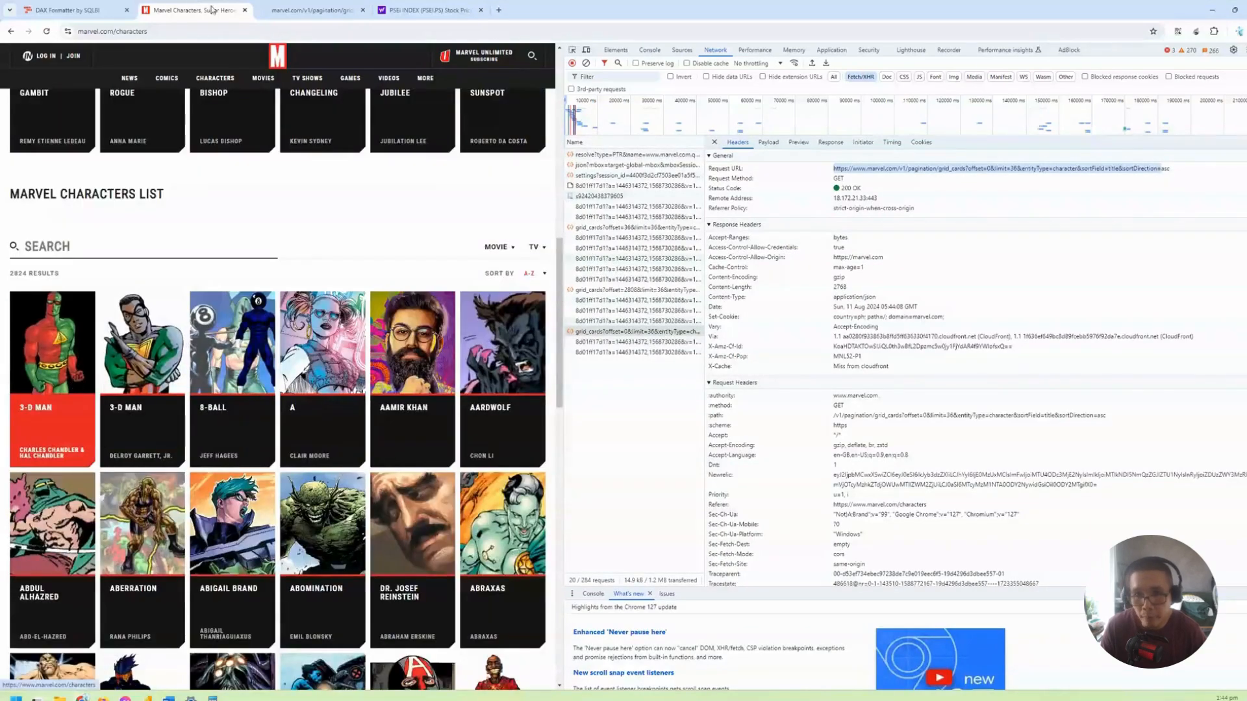
{"action": "left_click", "coordinate": [295, 12]}
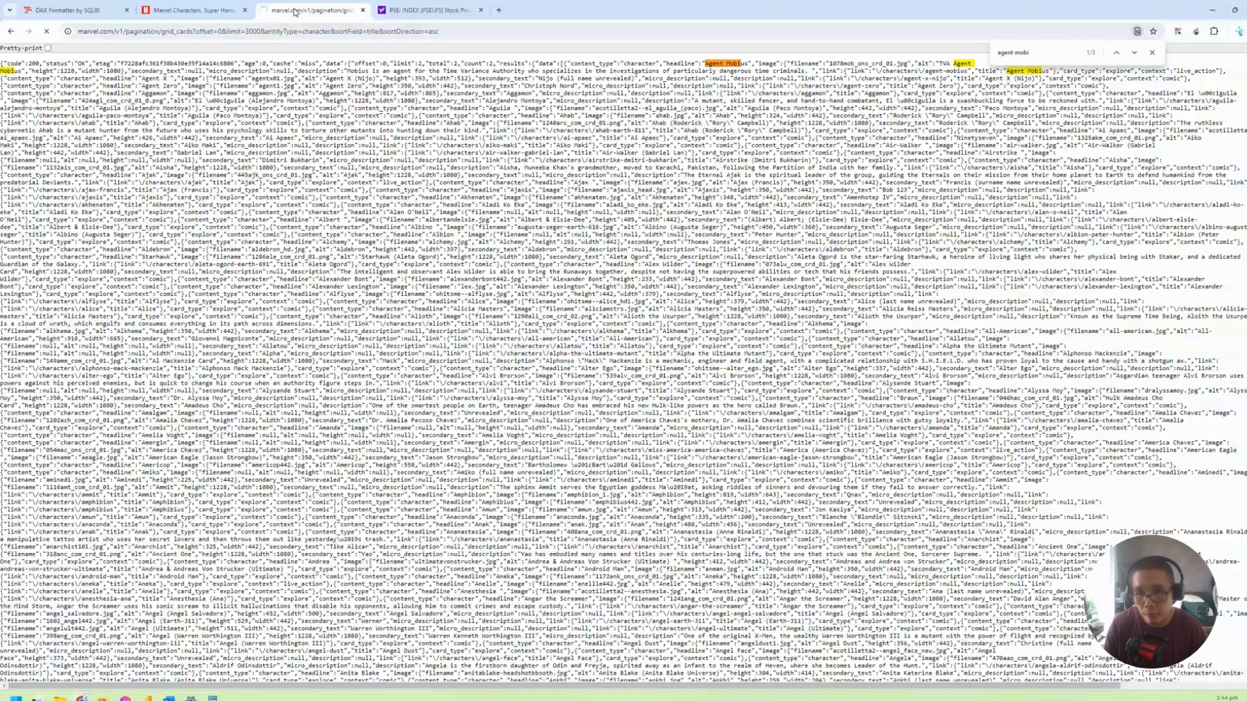
Step: Copy the grid_cards URL with offset=0 and limit=3000, switch to Power BI Desktop, and import it as a Web data source
{"action": "left_click", "coordinate": [333, 31]}
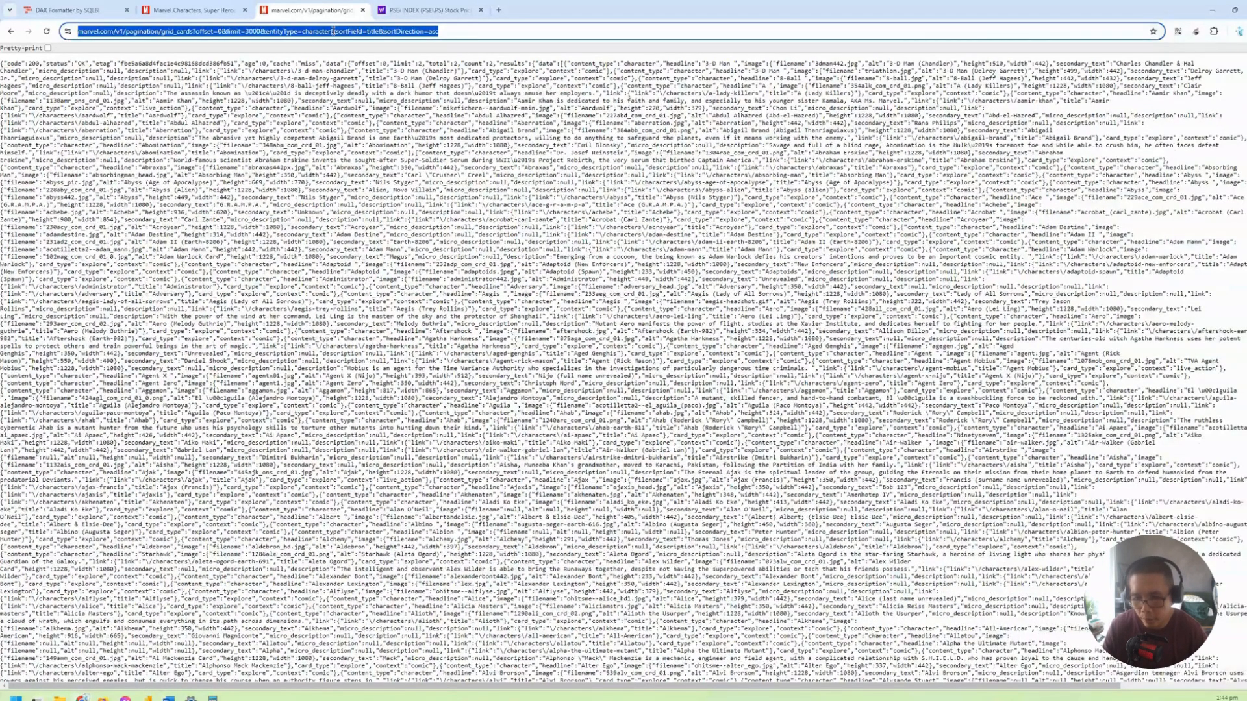
{"action": "mouse_move", "coordinate": [148, 699]}
{"action": "left_click", "coordinate": [231, 649]}
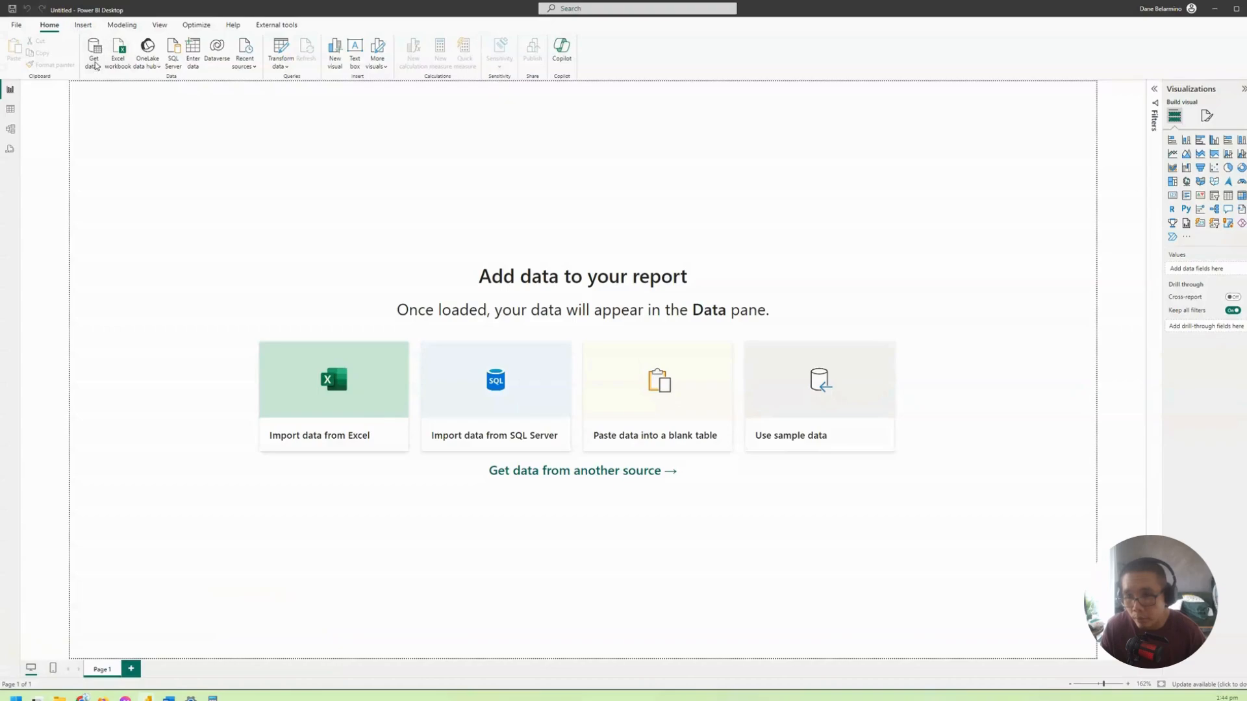
{"action": "left_click", "coordinate": [95, 63]}
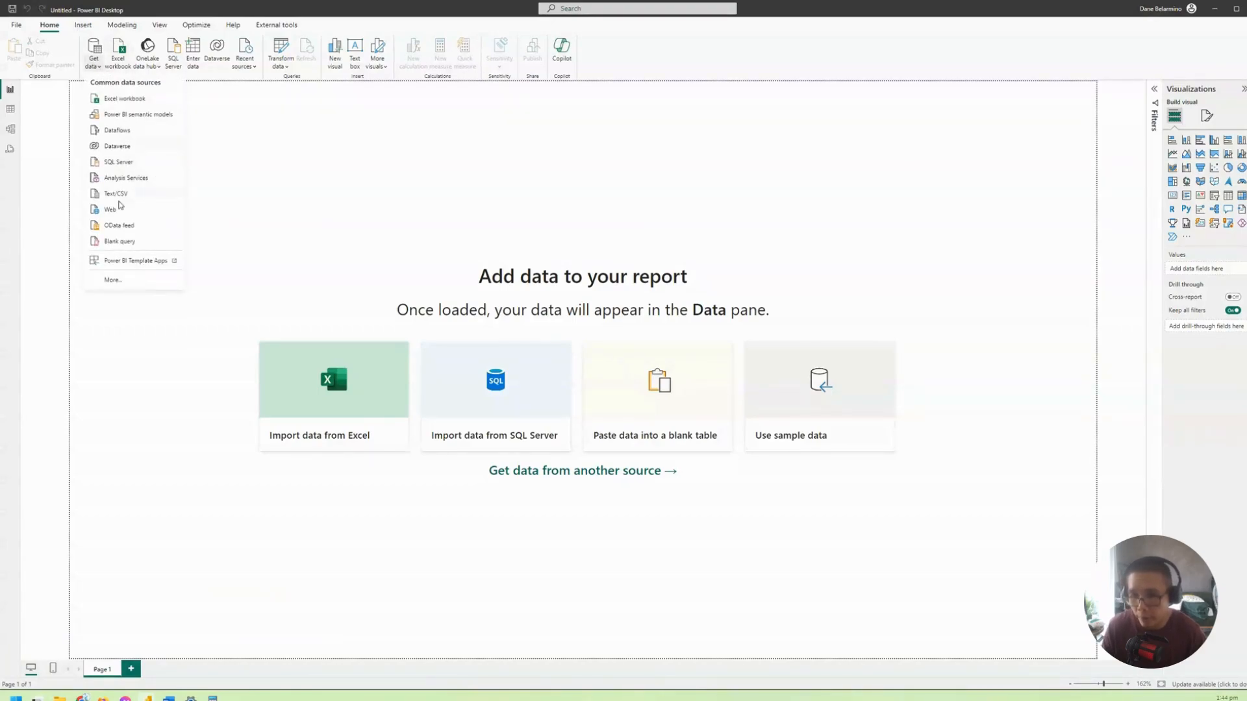
{"action": "left_click", "coordinate": [112, 209]}
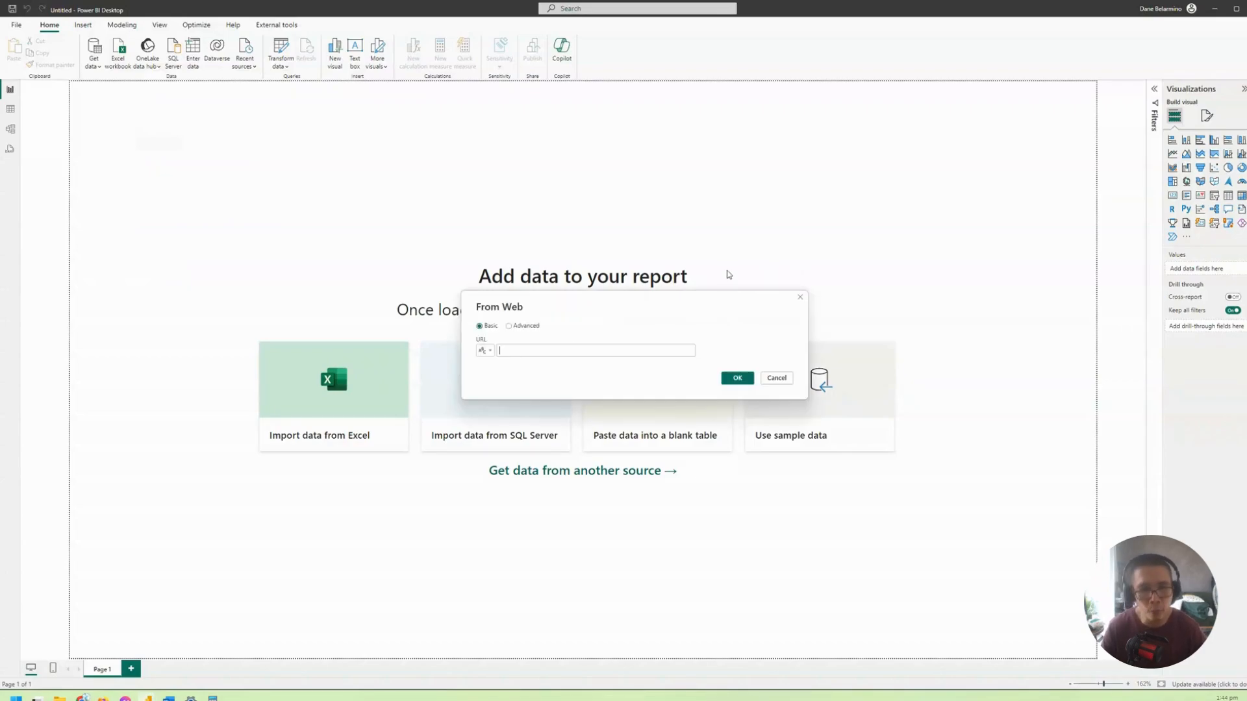
{"action": "key", "text": "ctrl+v"}
{"action": "left_click", "coordinate": [734, 378]}
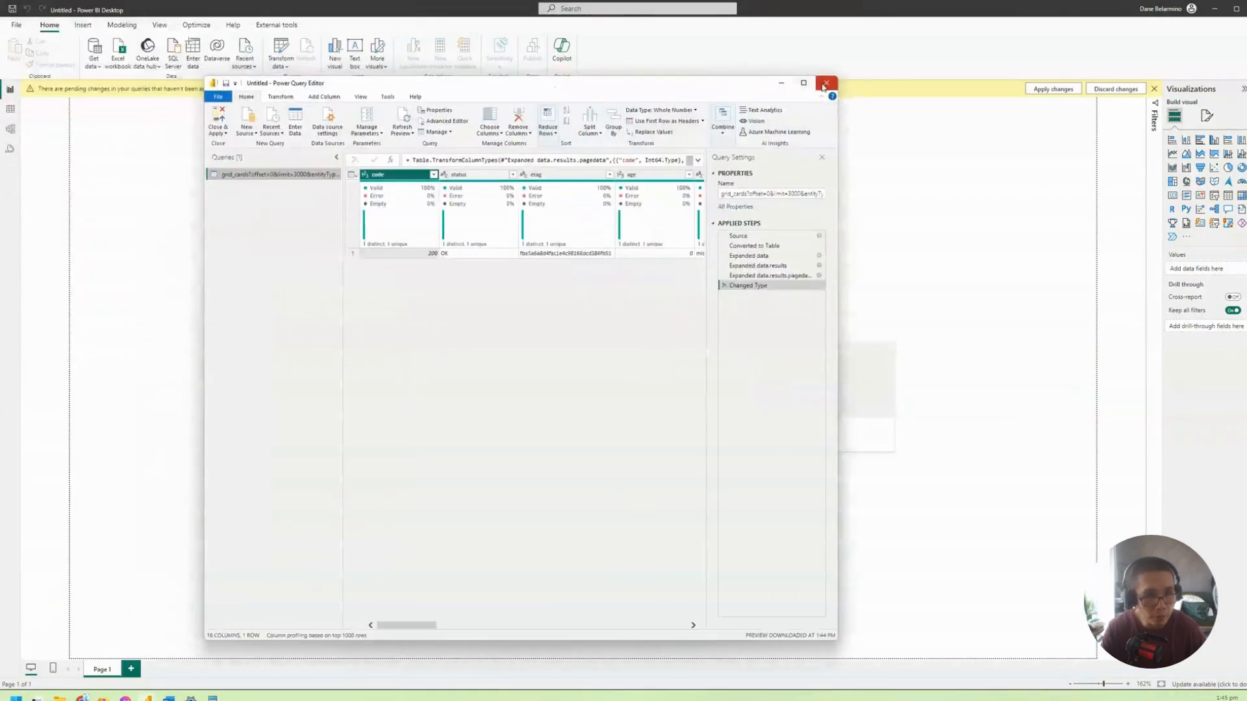
Step: Maximize the Power Query Editor and preview the lists in the data.results.pagedata.appliedFilters and data.results.data columns
{"action": "left_click", "coordinate": [811, 88]}
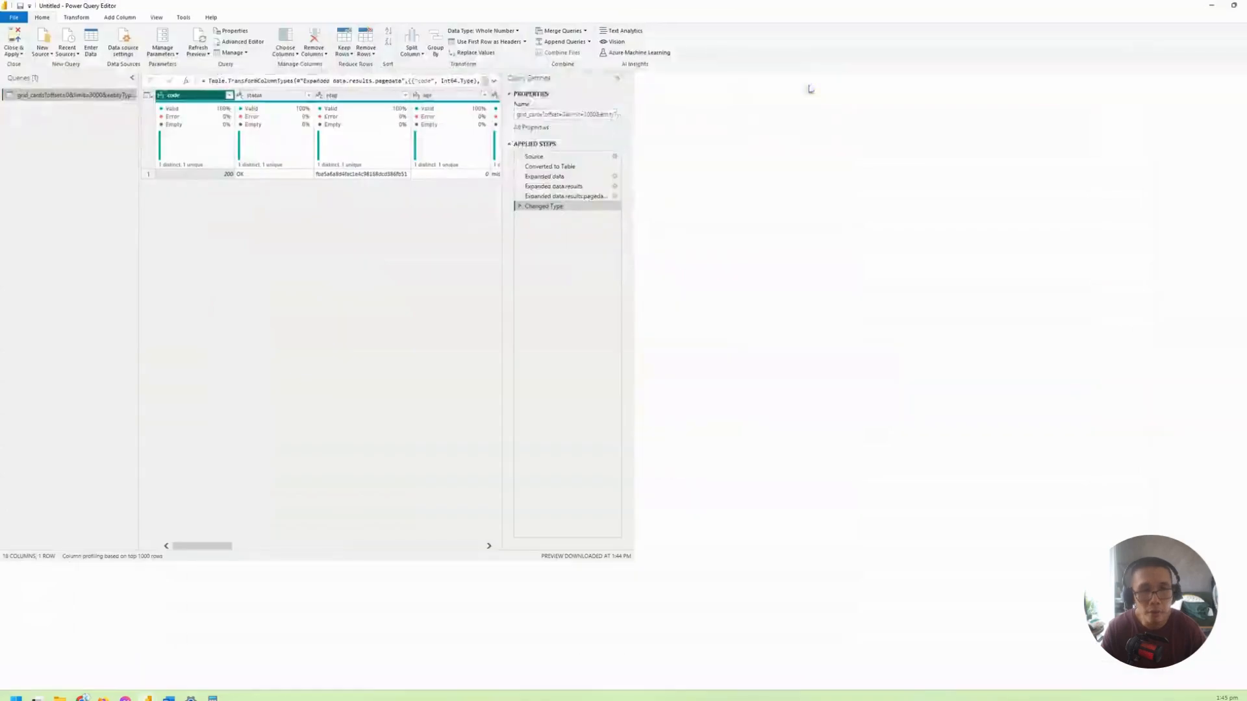
{"action": "left_click_drag", "start_coordinate": [632, 675], "coordinate": [1098, 649]}
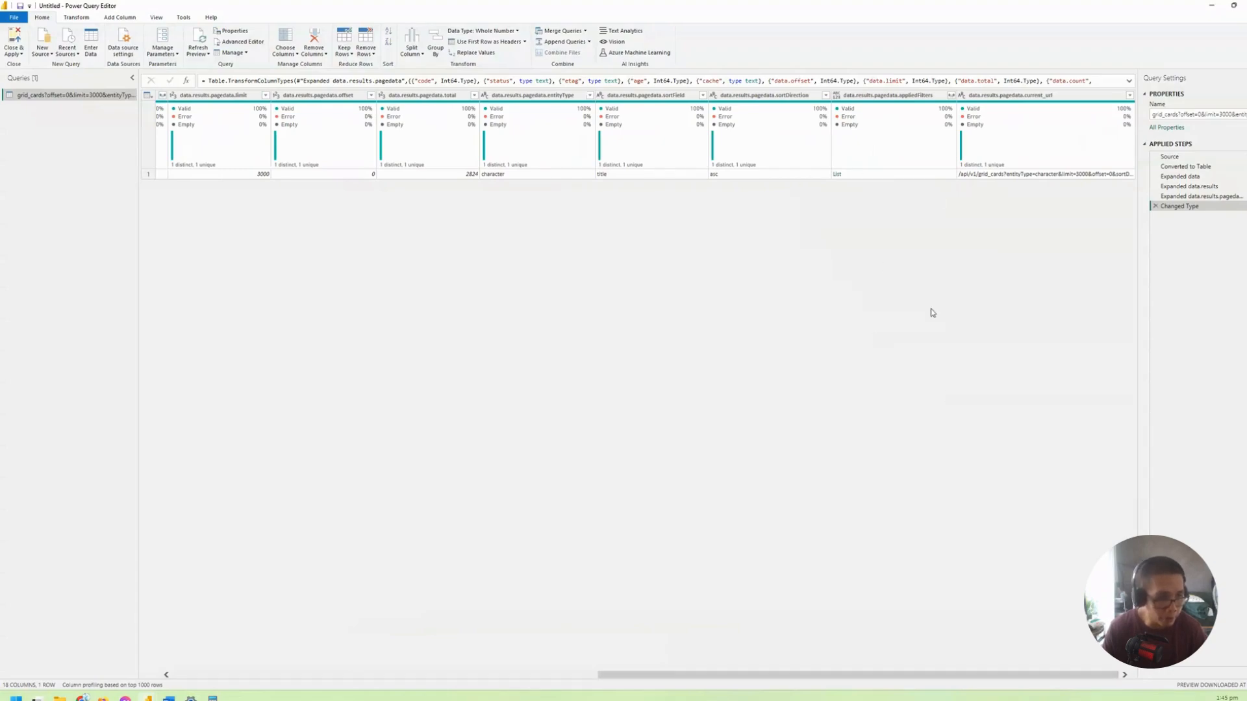
{"action": "left_click", "coordinate": [888, 178]}
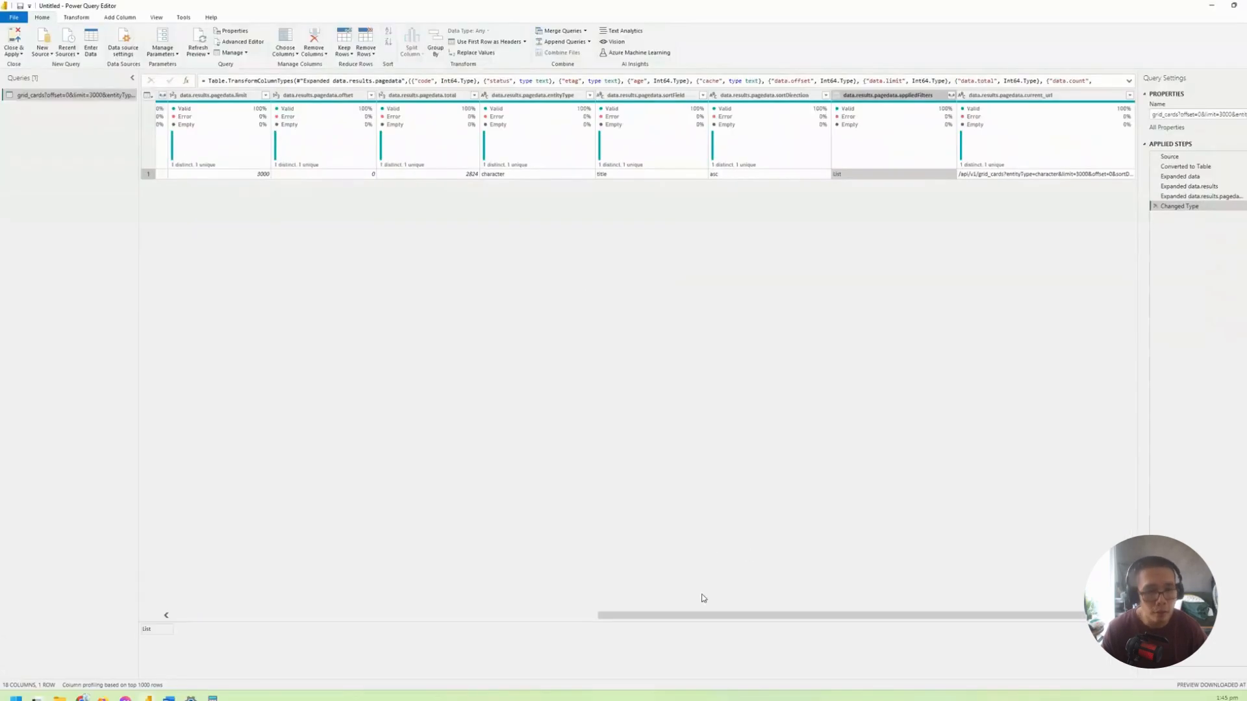
{"action": "left_click_drag", "start_coordinate": [699, 616], "coordinate": [481, 616]}
{"action": "left_click", "coordinate": [522, 177]}
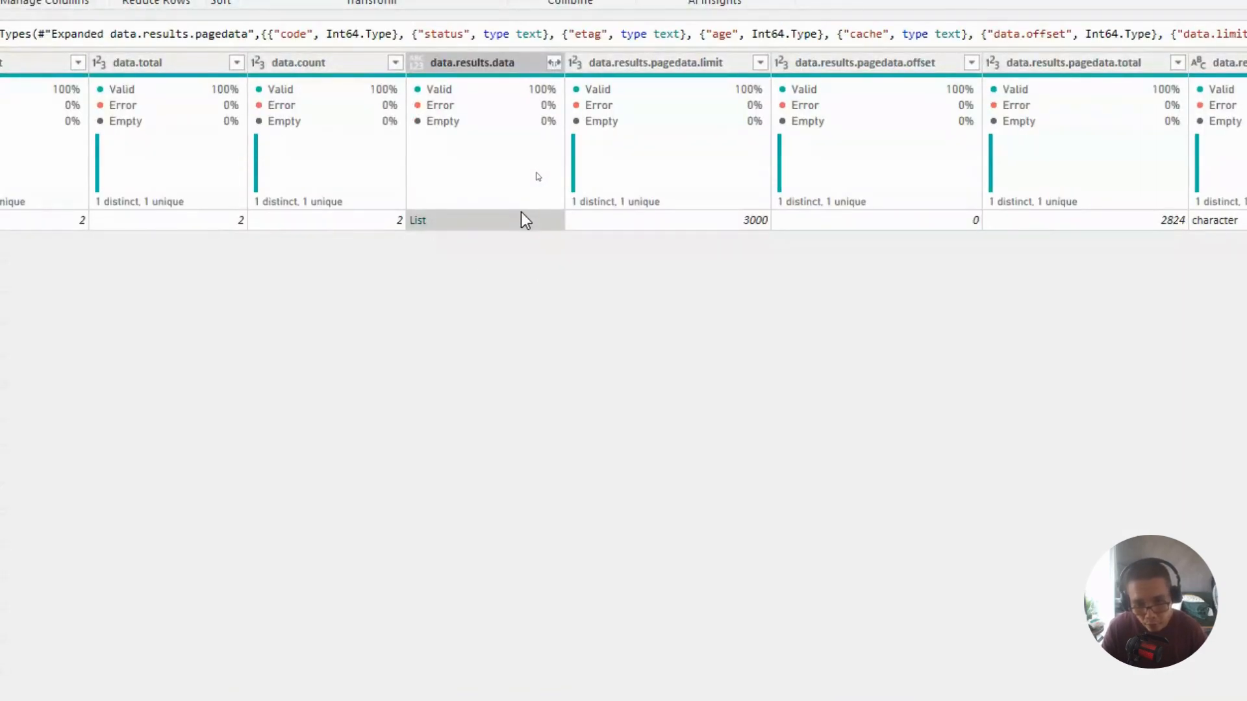
Step: Drill into the data.results.data list and preview all fields of its first record in an enlarged preview area
{"action": "mouse_move", "coordinate": [160, 695]}
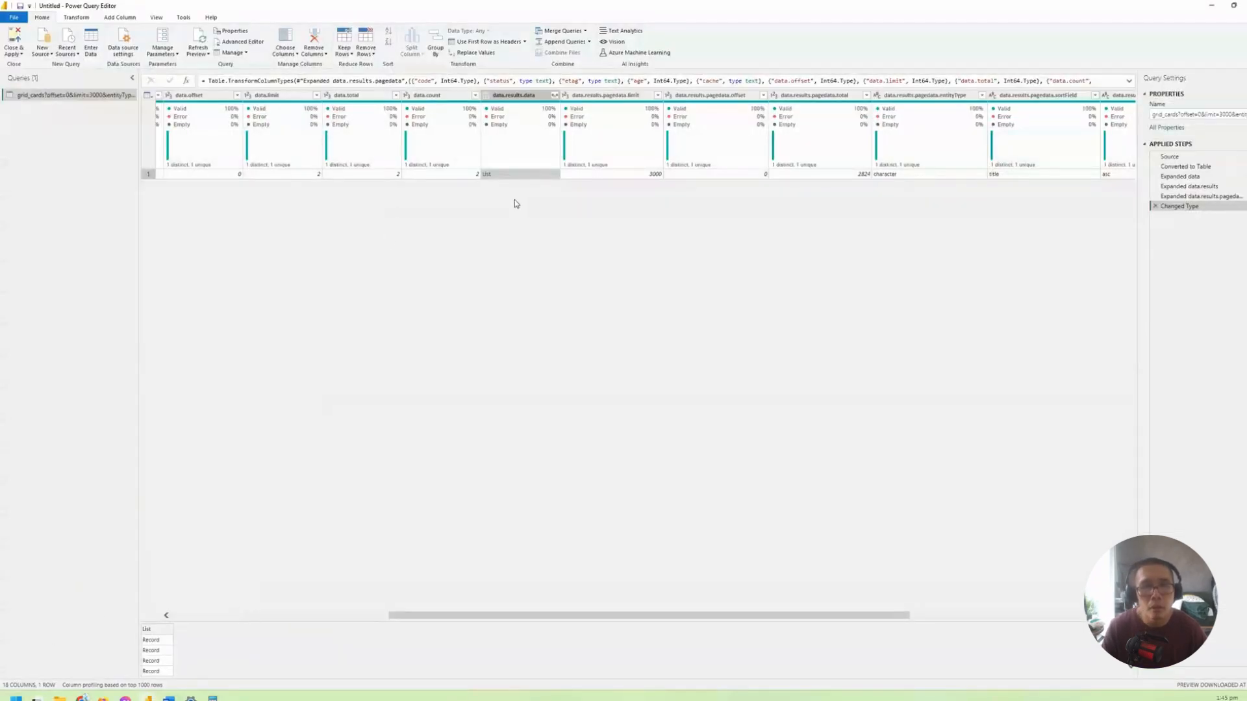
{"action": "left_click", "coordinate": [487, 174]}
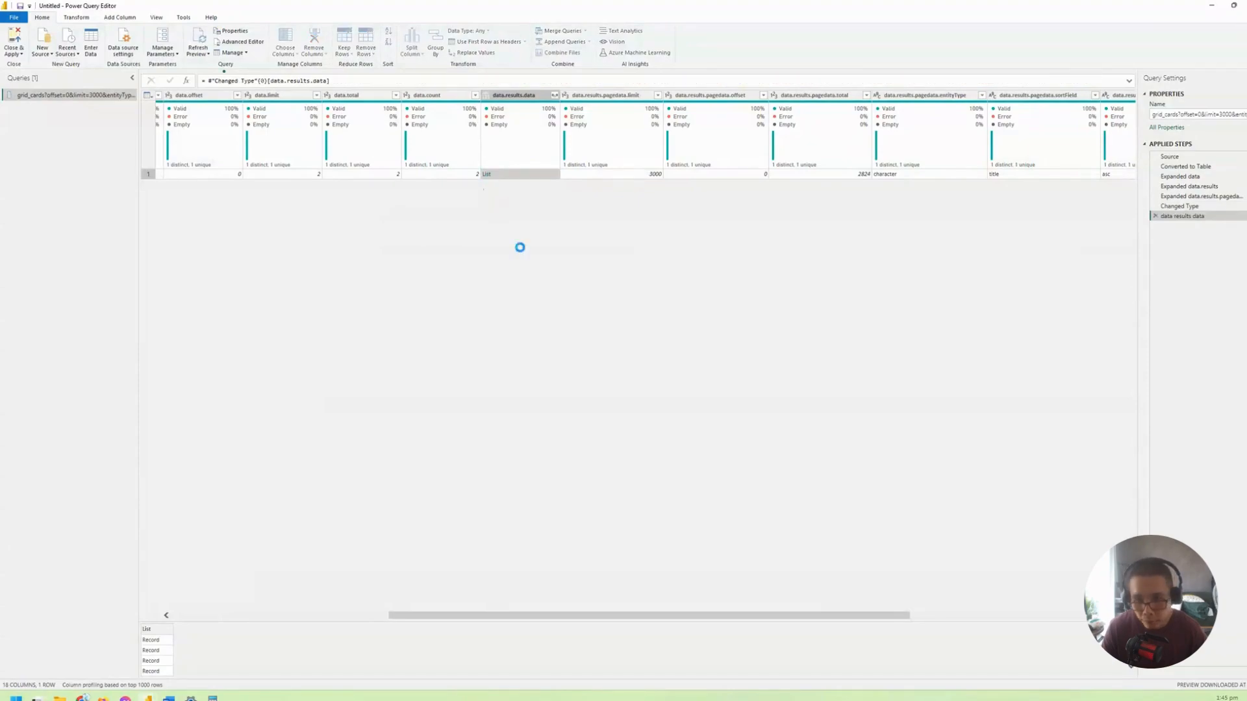
{"action": "left_click", "coordinate": [180, 107]}
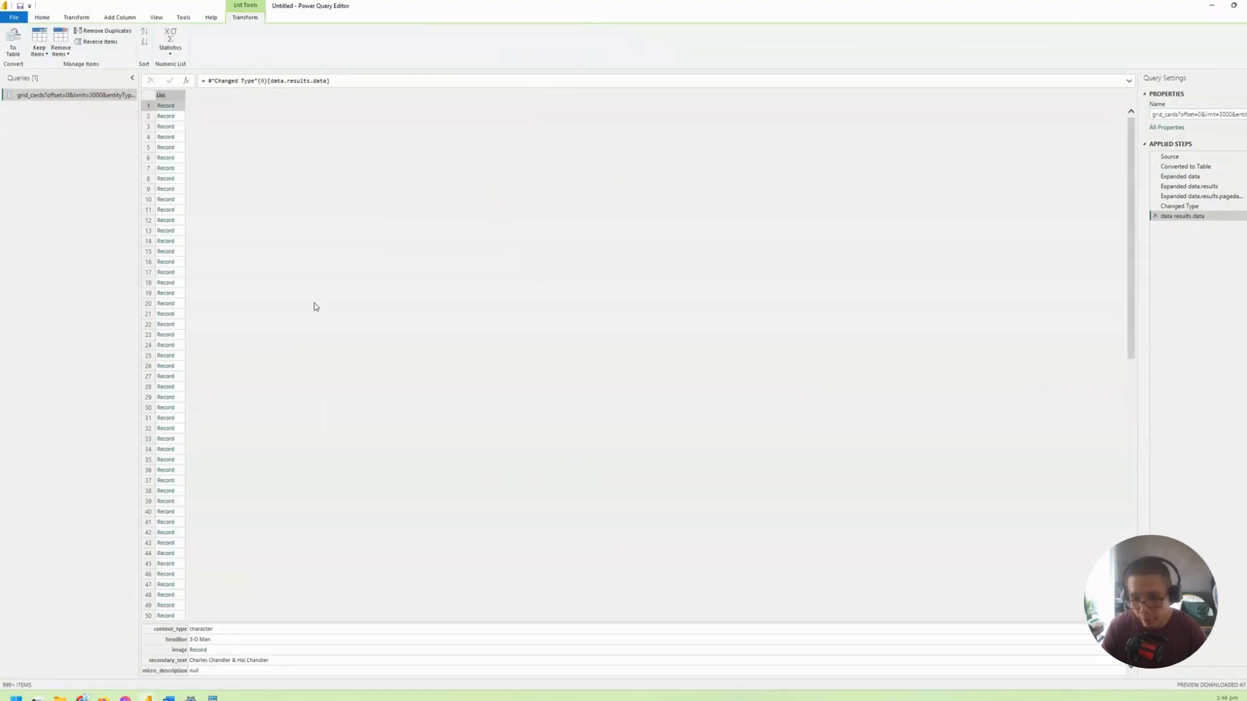
{"action": "left_click_drag", "start_coordinate": [439, 624], "coordinate": [463, 429]}
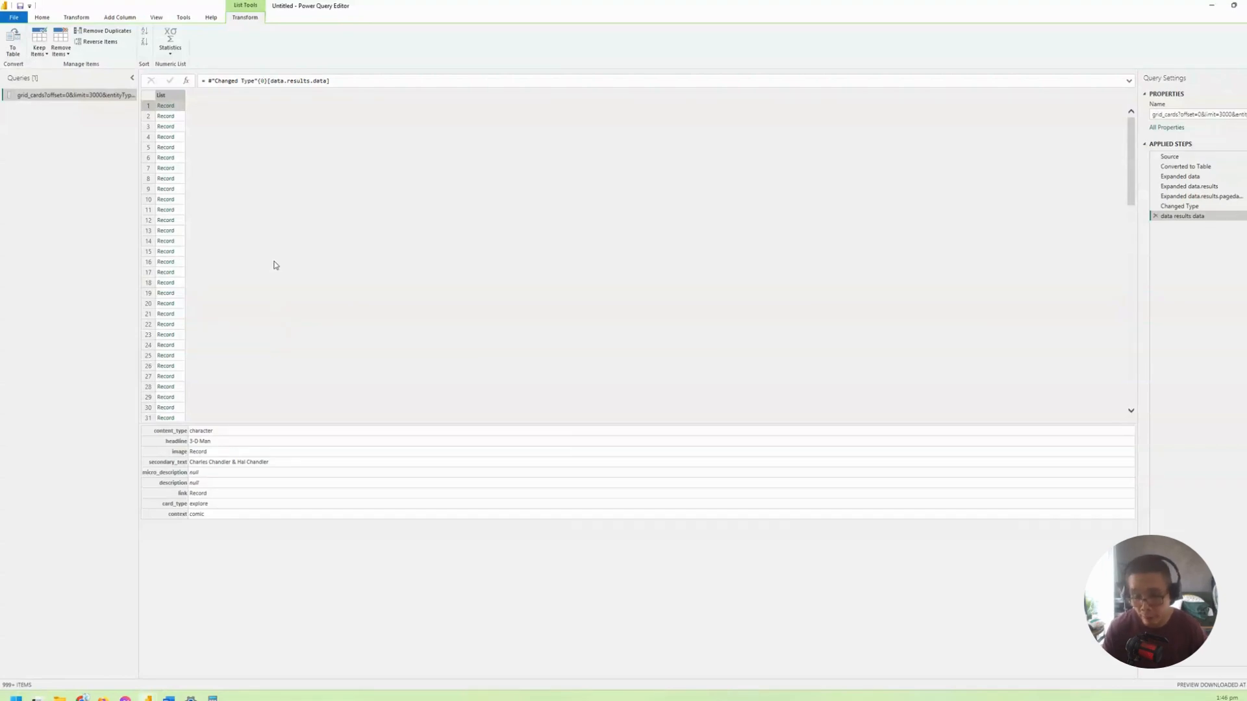
Step: Wrap the data.results.data step's formula in Table.FromRecords() to turn the list of records into a table
{"action": "left_click", "coordinate": [210, 80]}
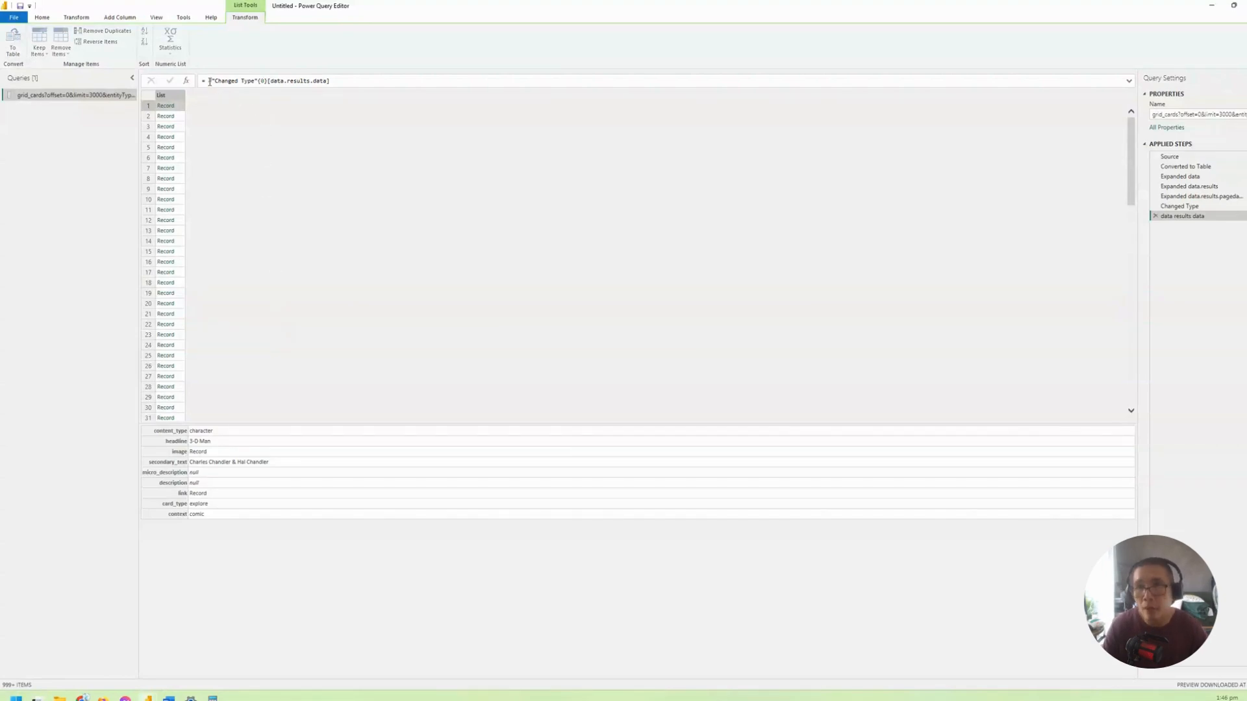
{"action": "type", "text": "Tab"}
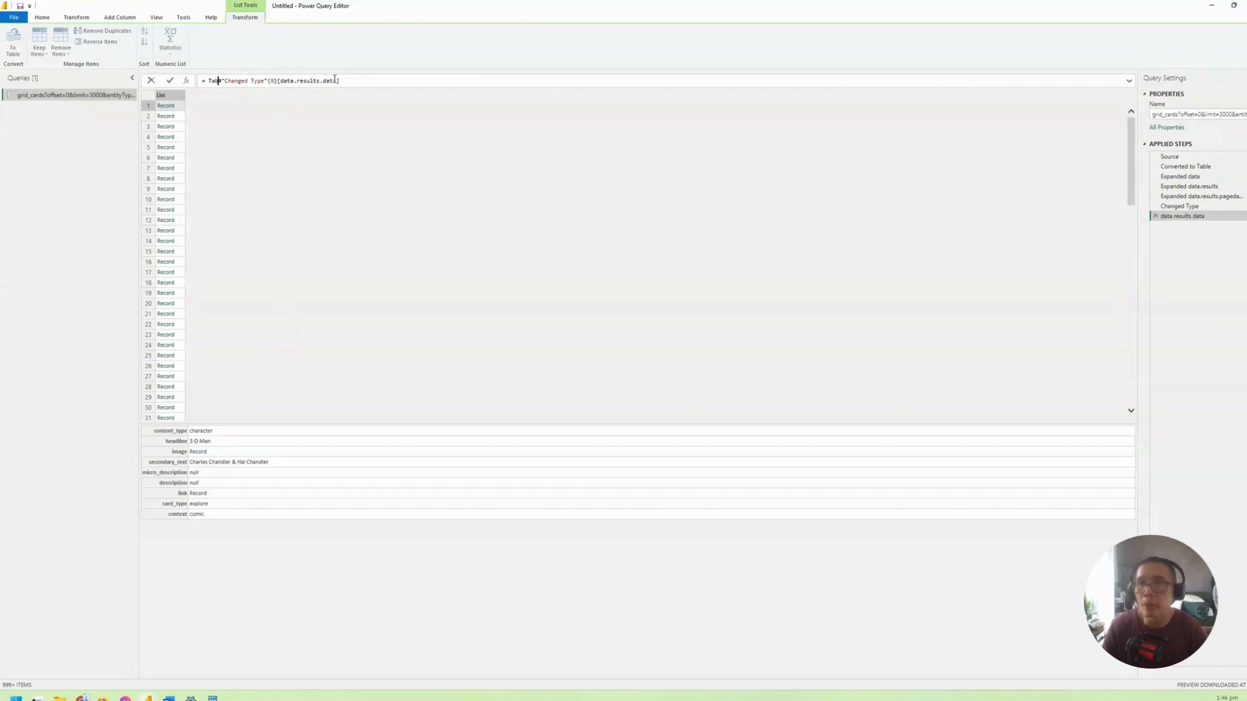
{"action": "type", "text": "le."}
{"action": "type", "text": "From"}
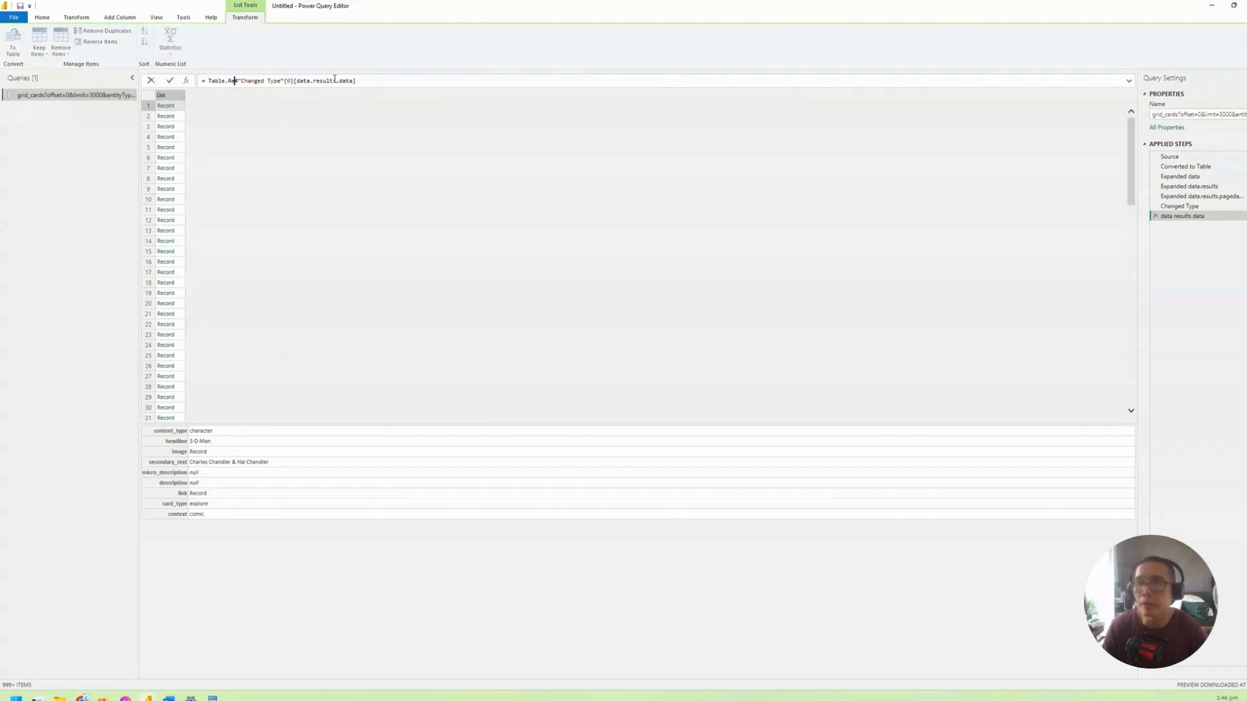
{"action": "type", "text": "Records("}
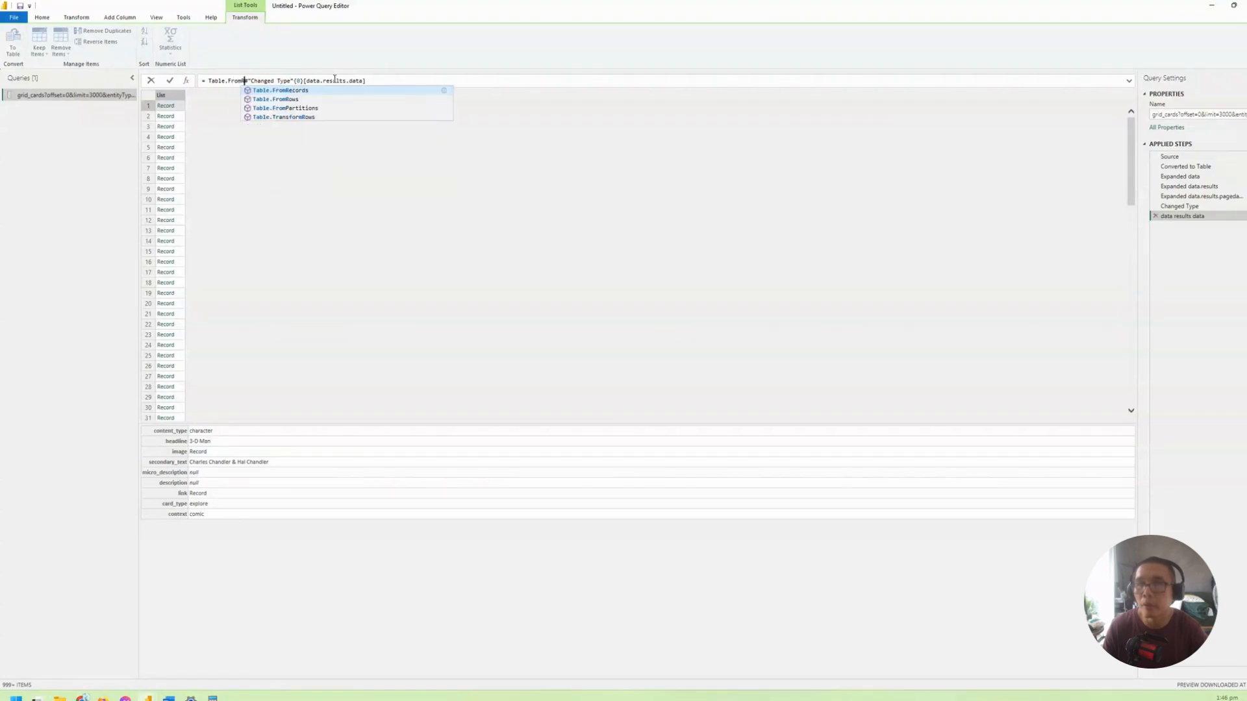
{"action": "key", "text": "End"}
{"action": "type", "text": ")"}
{"action": "key", "text": "Return"}
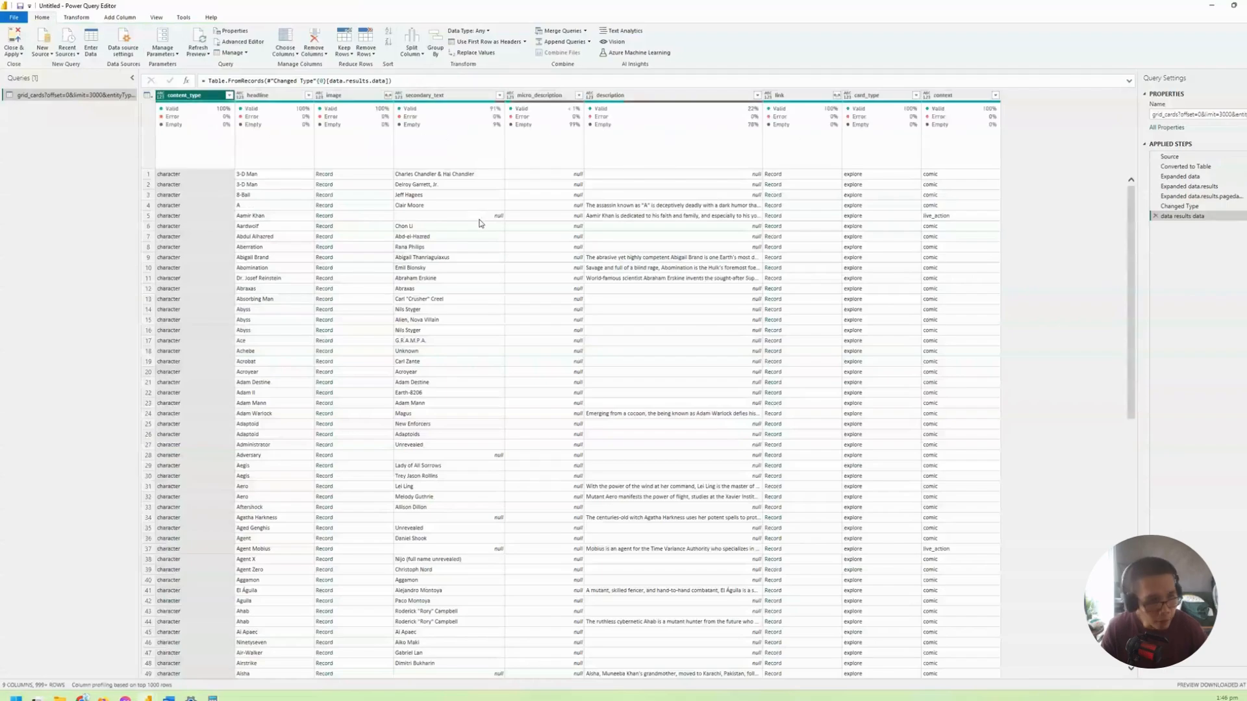
Step: Preview the first row's image record and the link record in row 22 of the characters table
{"action": "left_click", "coordinate": [371, 176]}
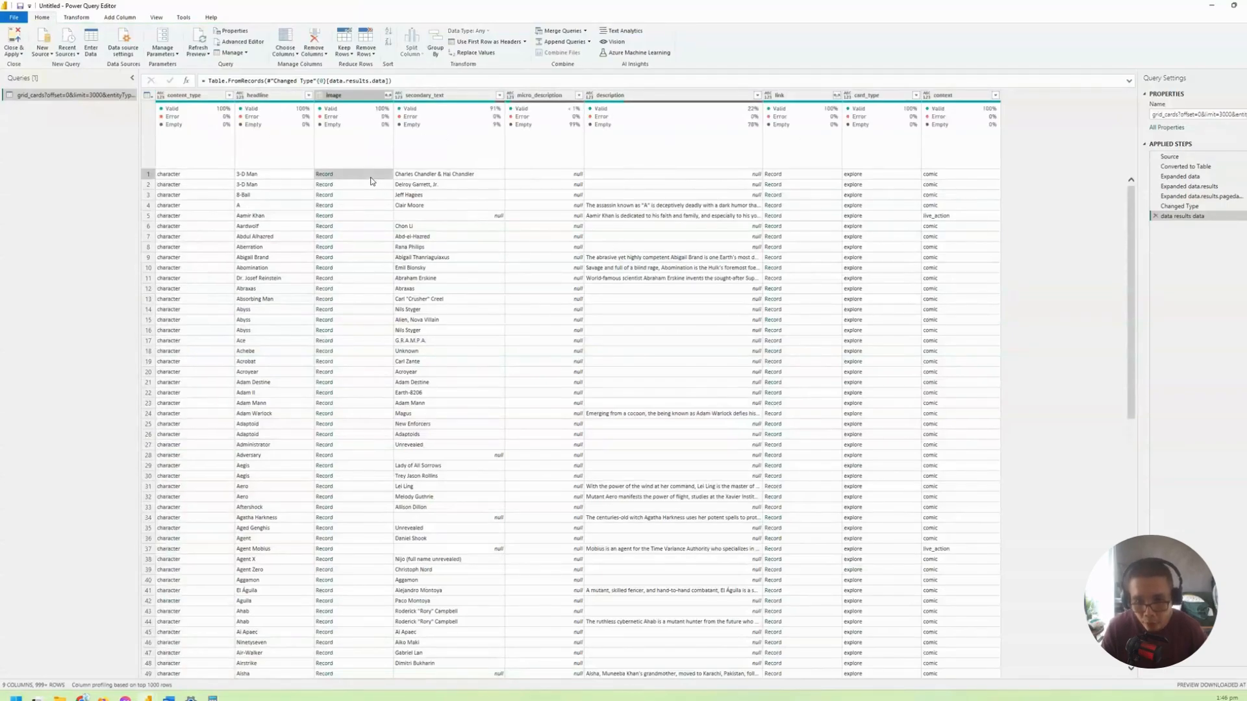
{"action": "left_click_drag", "start_coordinate": [491, 424], "coordinate": [494, 414]}
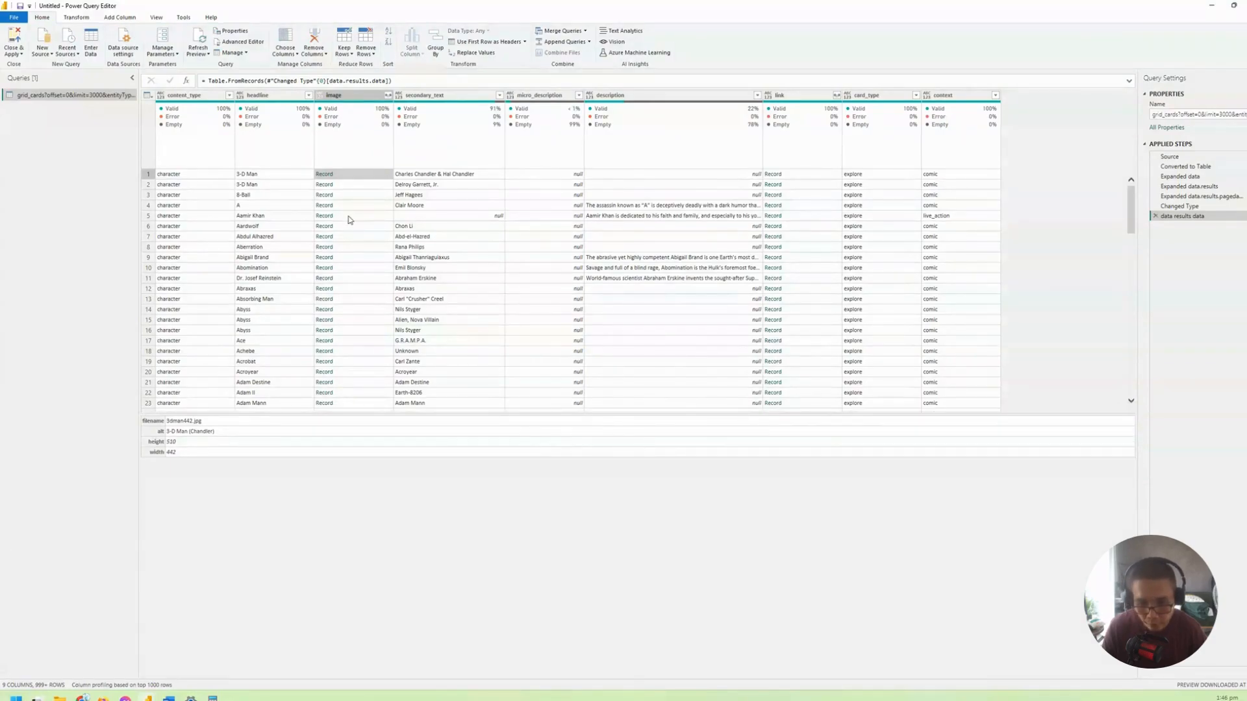
{"action": "scroll", "coordinate": [350, 217], "scroll_direction": "down", "scroll_amount": 8}
{"action": "scroll", "coordinate": [349, 219], "scroll_direction": "up", "scroll_amount": 1}
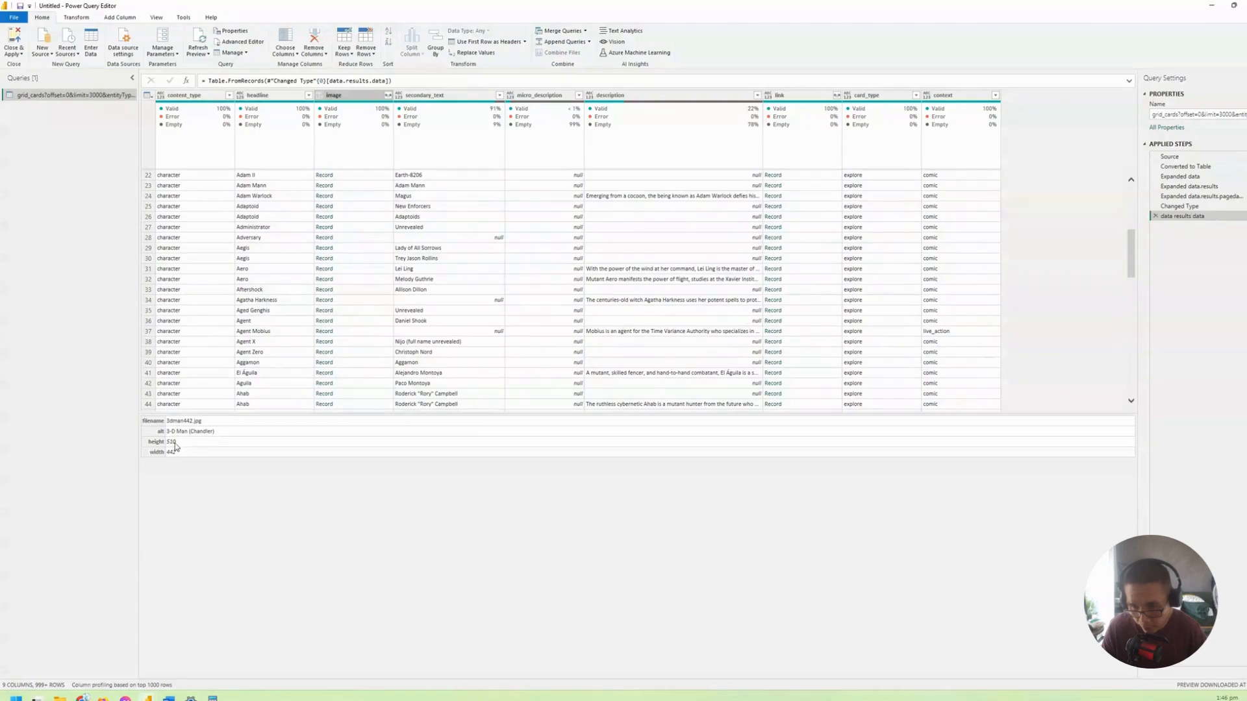
{"action": "left_click", "coordinate": [812, 177]}
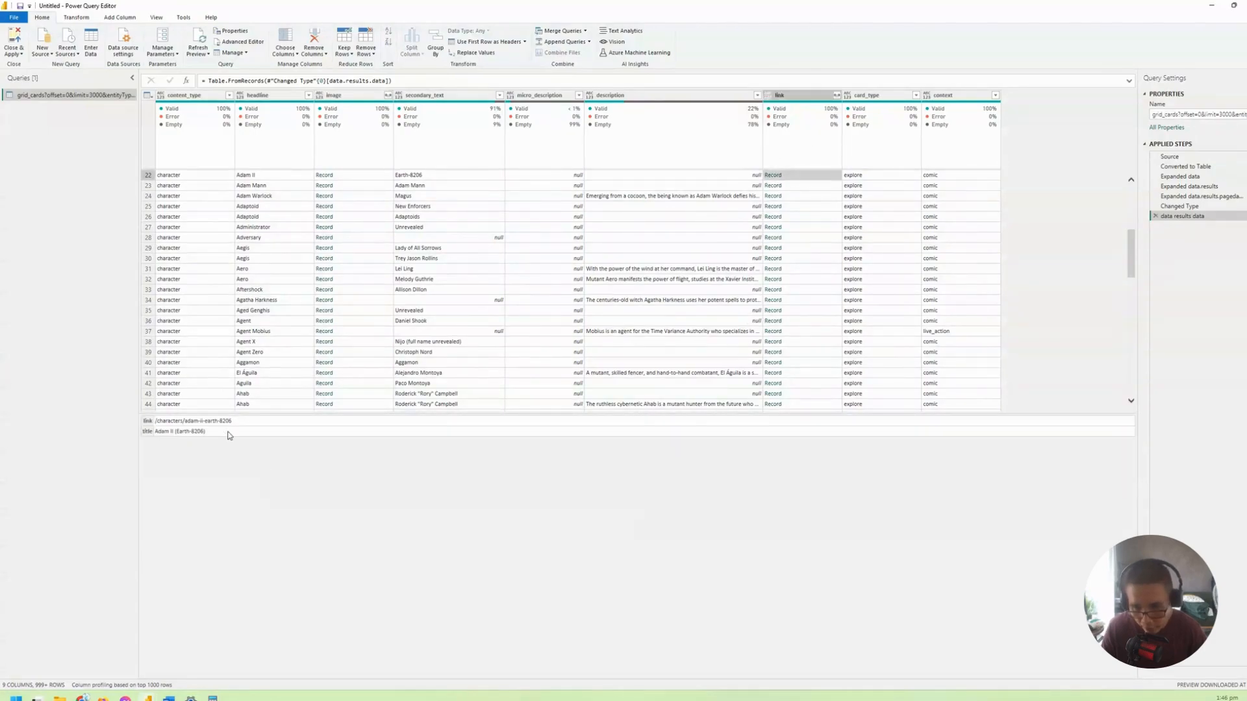
Step: Expand the link column to only its link field, without the original column name as prefix
{"action": "left_click", "coordinate": [836, 95]}
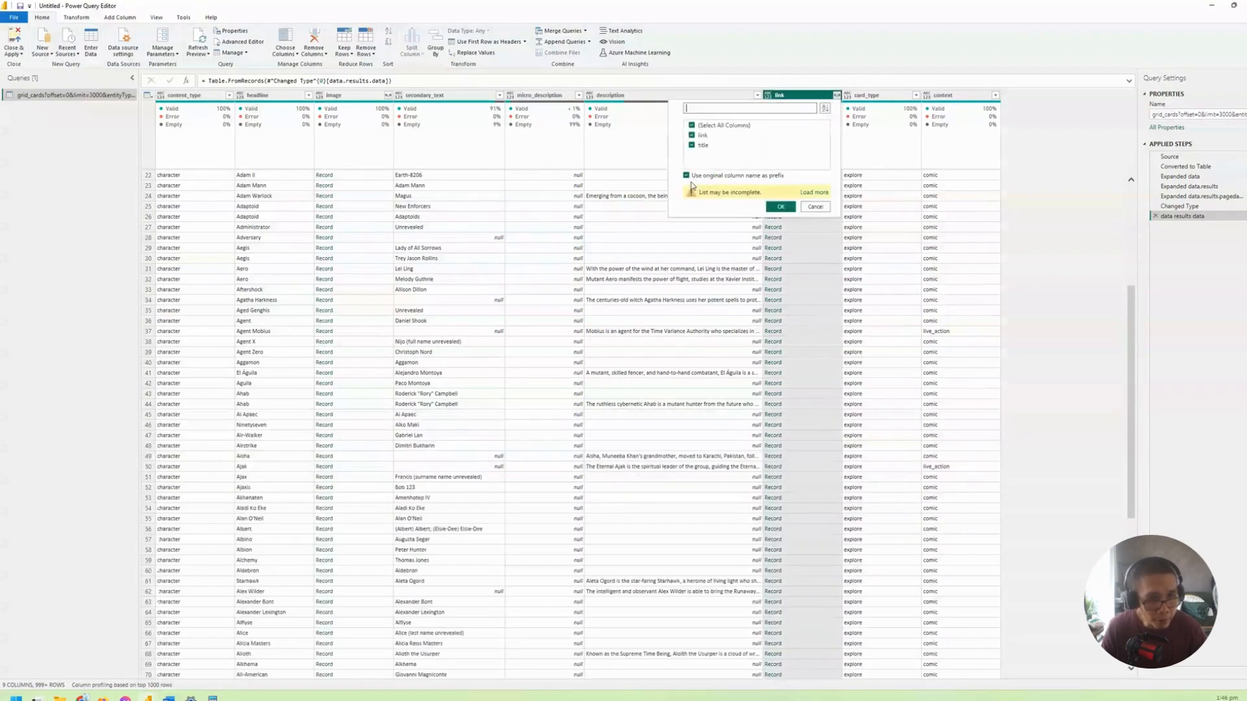
{"action": "left_click", "coordinate": [692, 146]}
{"action": "left_click", "coordinate": [780, 208]}
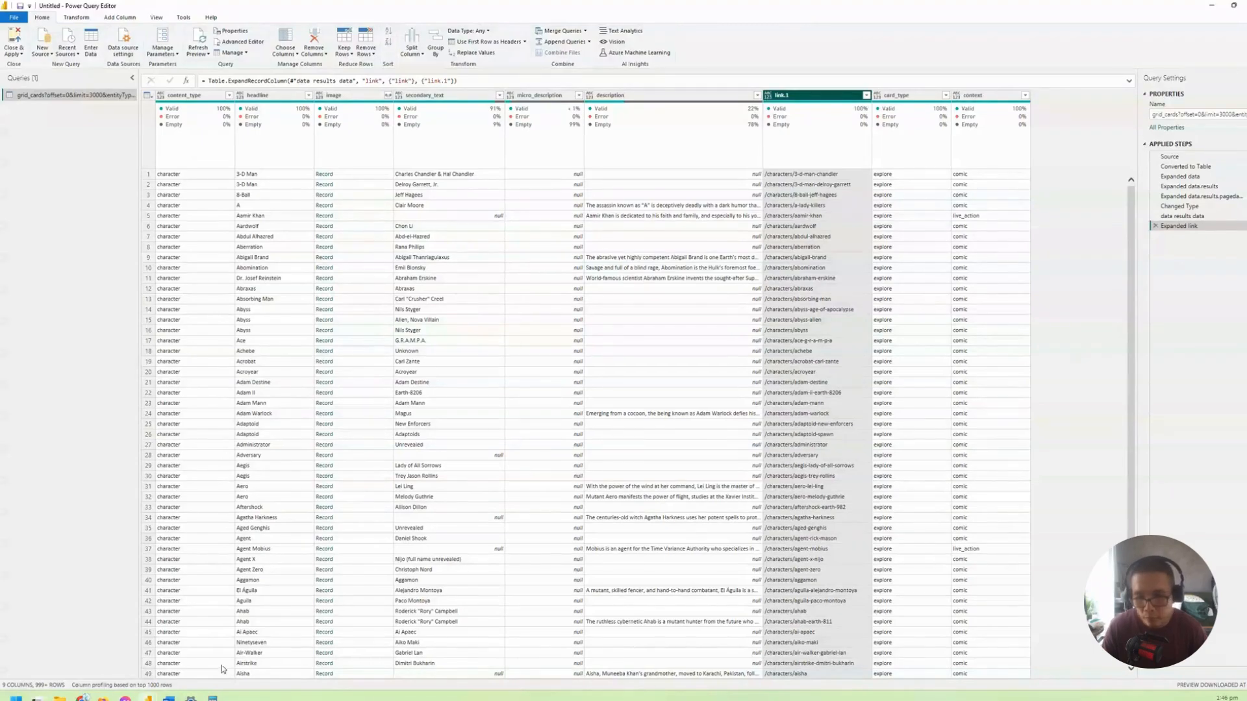
Step: Expand the image column to only its filename field, without the original column name as prefix
{"action": "left_click", "coordinate": [388, 96]}
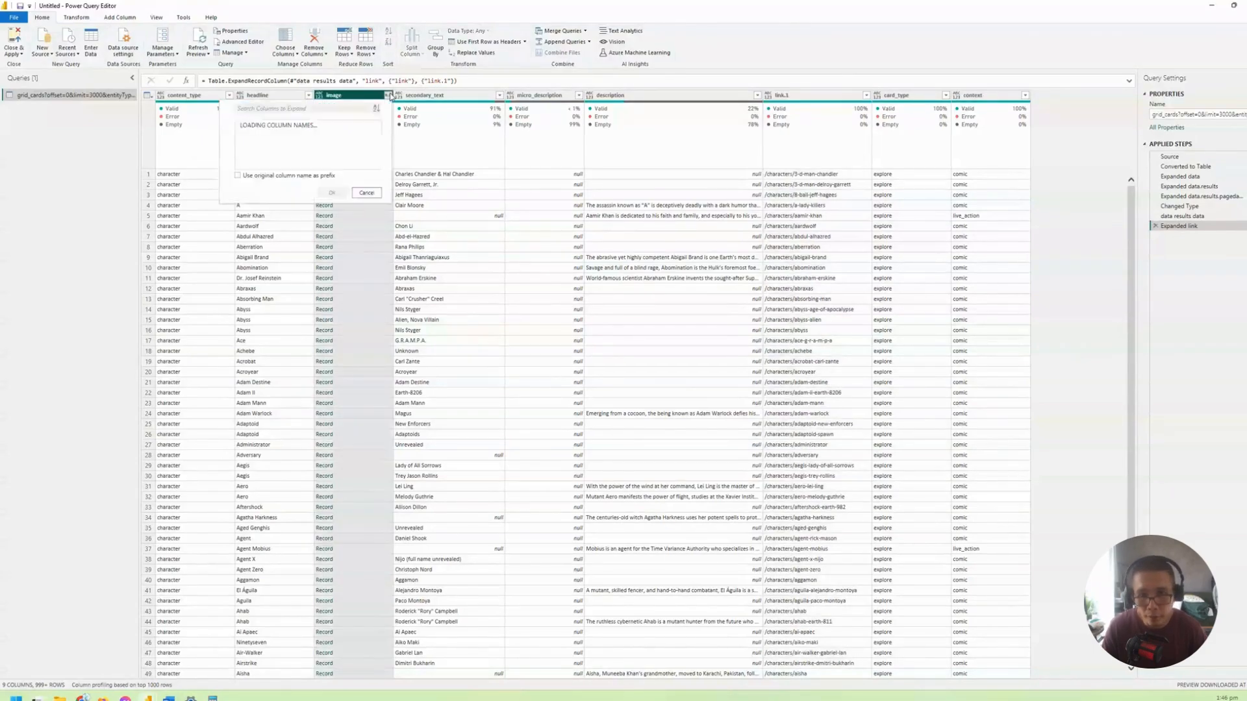
{"action": "left_click", "coordinate": [261, 126]}
{"action": "left_click", "coordinate": [244, 136]}
{"action": "left_click", "coordinate": [332, 206]}
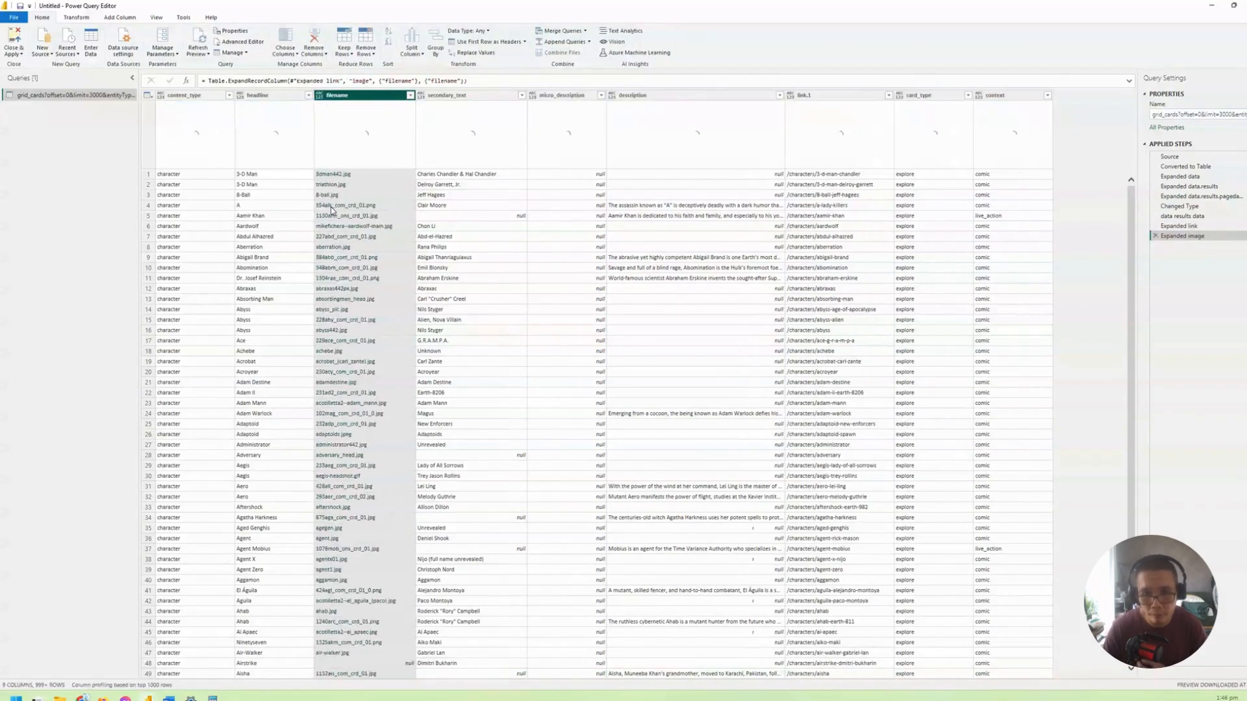
Step: Preview the first row's filename, then open the 3-D Man image from Chrome's Marvel characters page in a new tab and select its address
{"action": "left_click", "coordinate": [363, 175]}
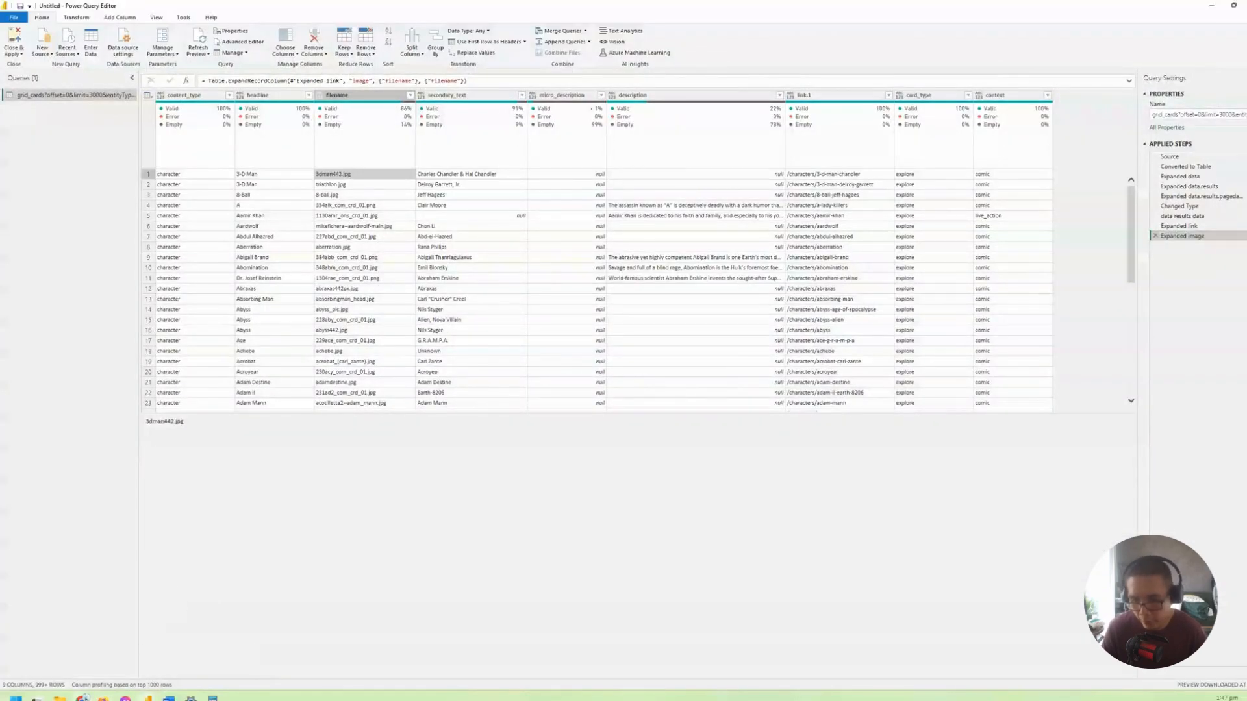
{"action": "mouse_move", "coordinate": [83, 698]}
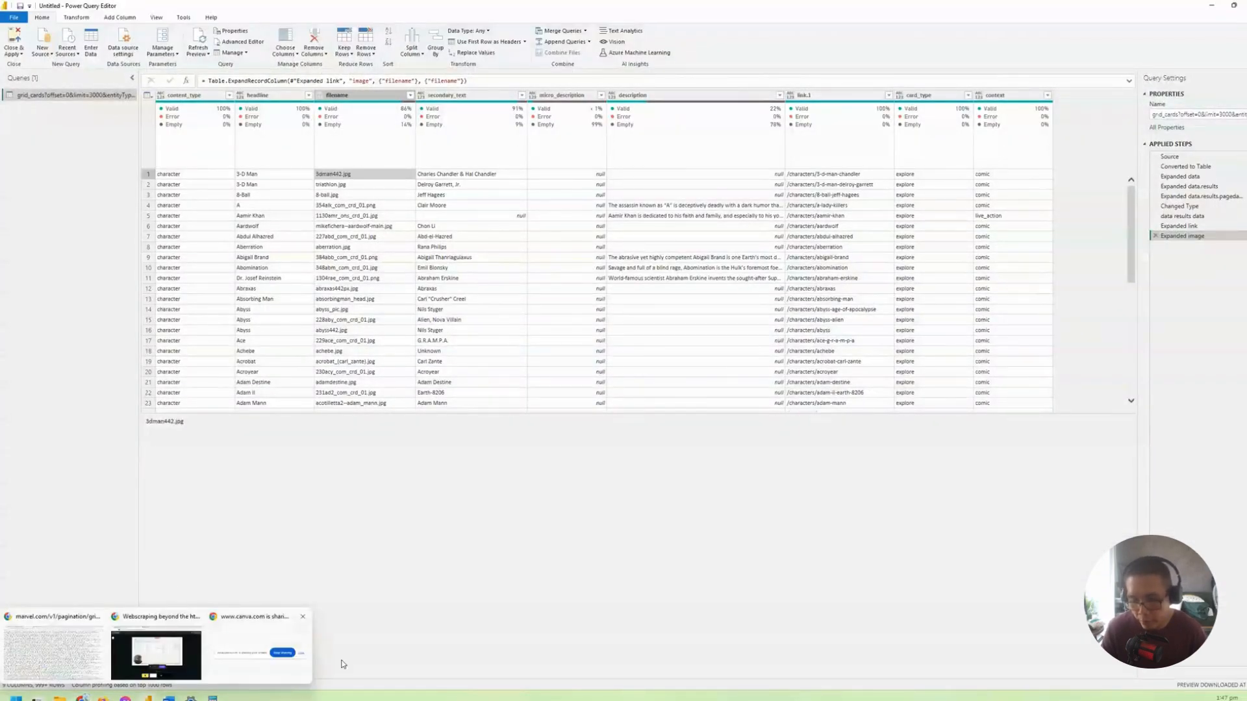
{"action": "left_click", "coordinate": [63, 661]}
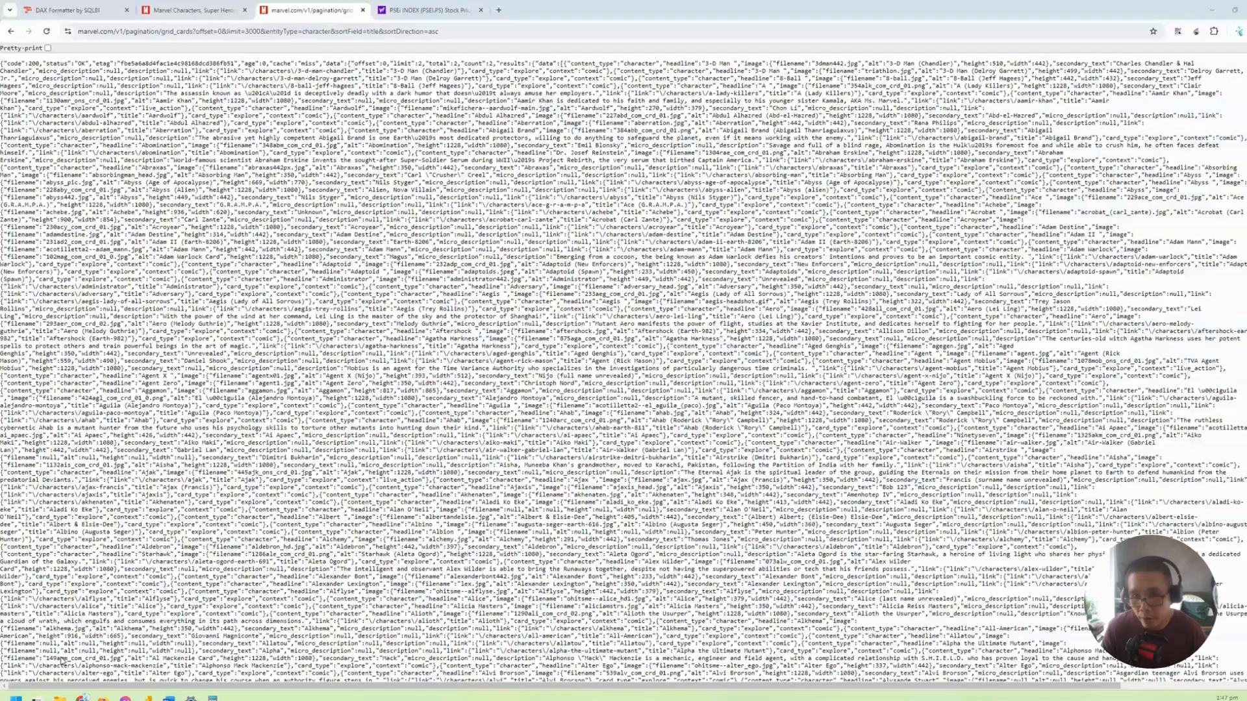
{"action": "left_click", "coordinate": [214, 8]}
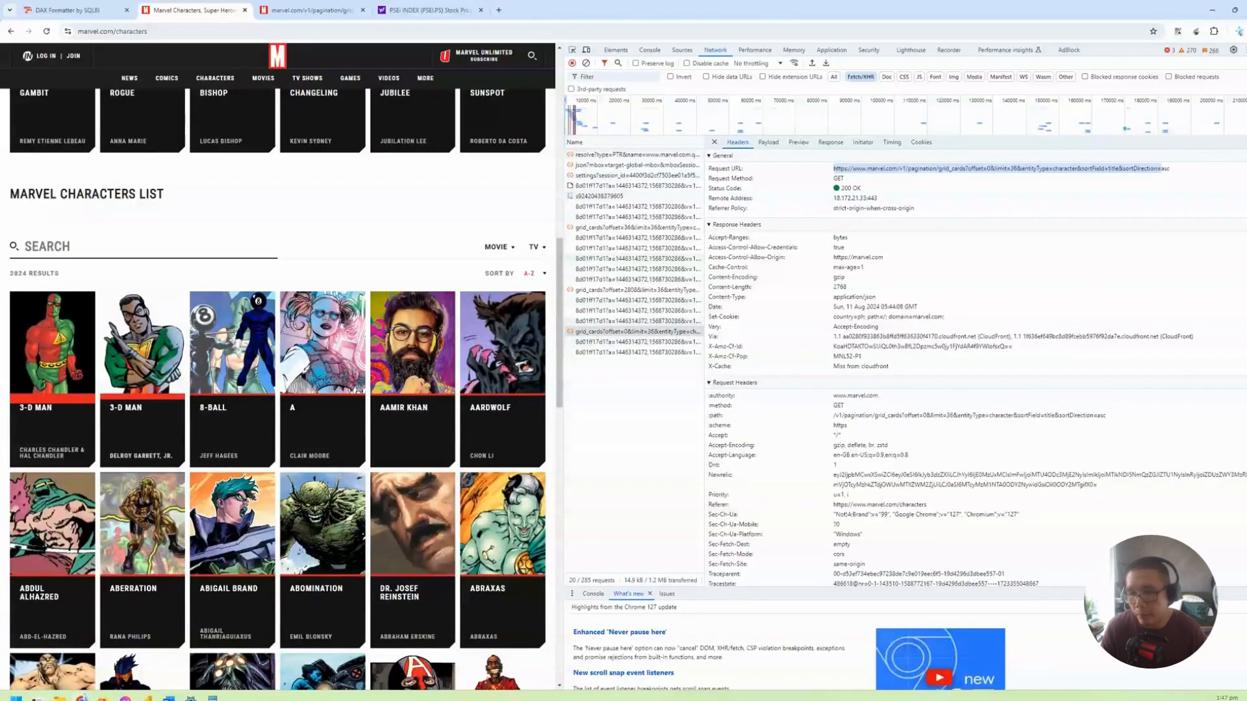
{"action": "right_click", "coordinate": [72, 339]}
{"action": "left_click", "coordinate": [107, 480]}
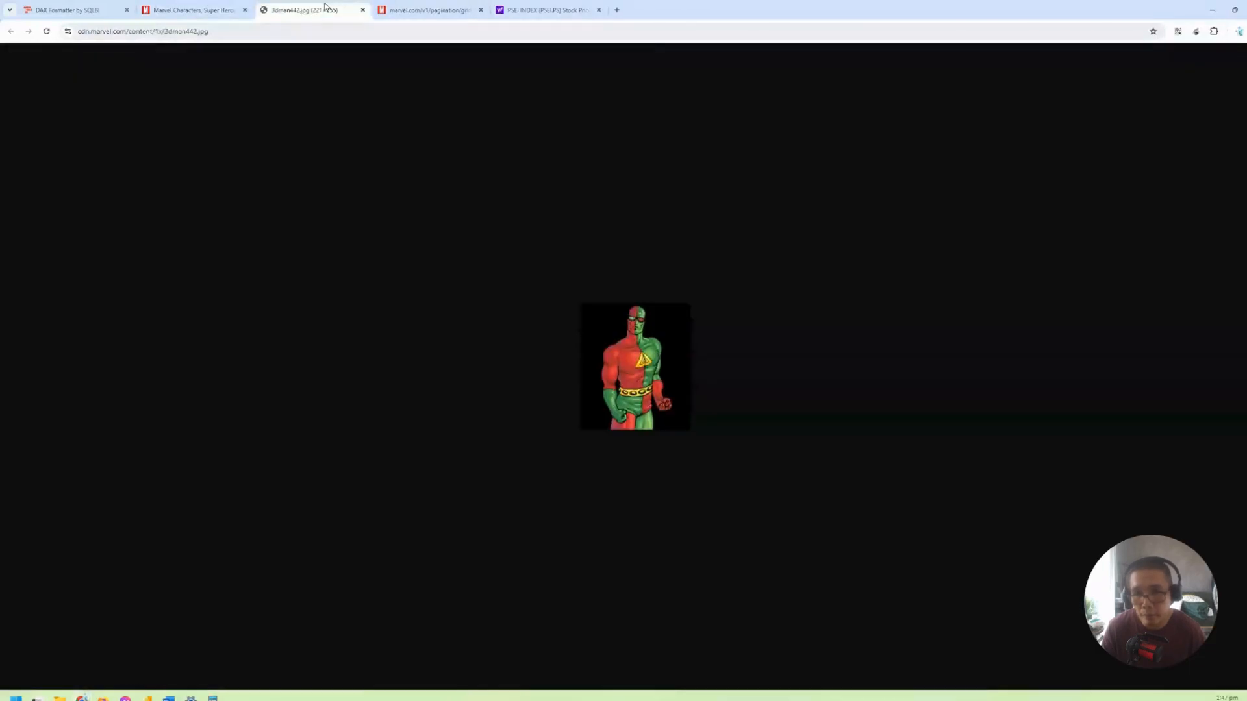
{"action": "left_click", "coordinate": [325, 10]}
{"action": "left_click", "coordinate": [298, 31]}
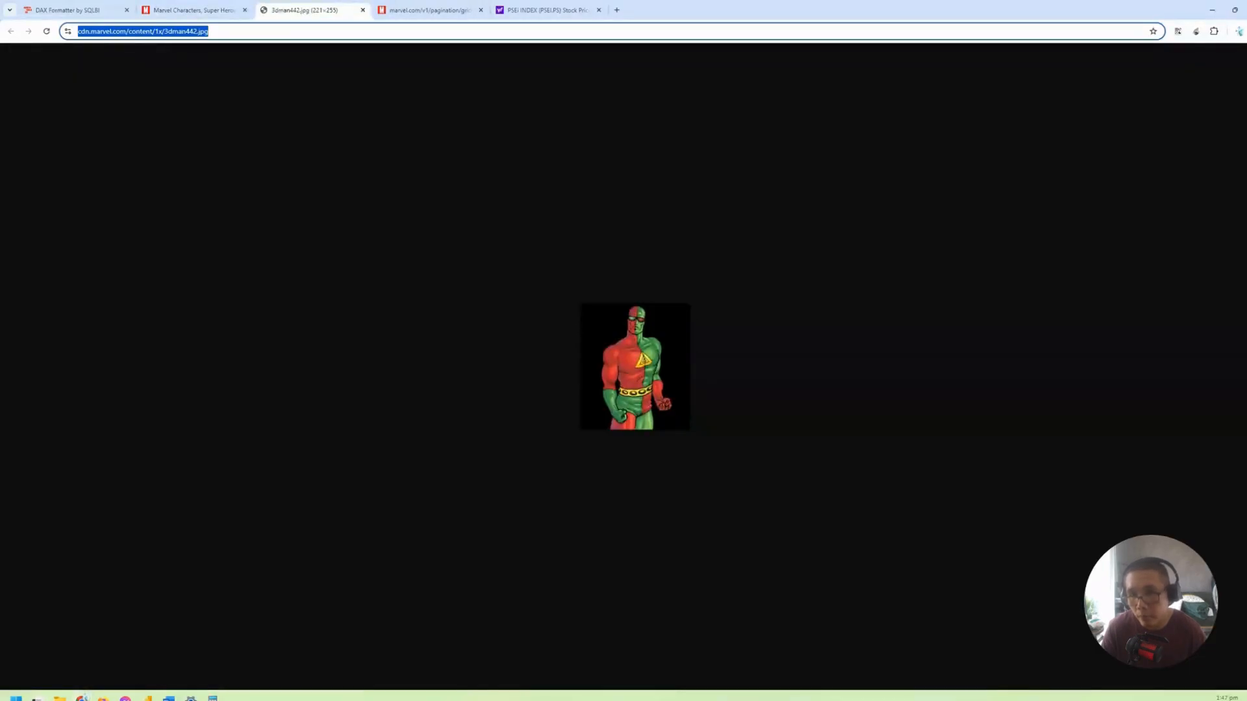
Step: Compare the 3-D Man image's address in Chrome with the first row's filename value in Power Query
{"action": "key", "text": "alt+Tab"}
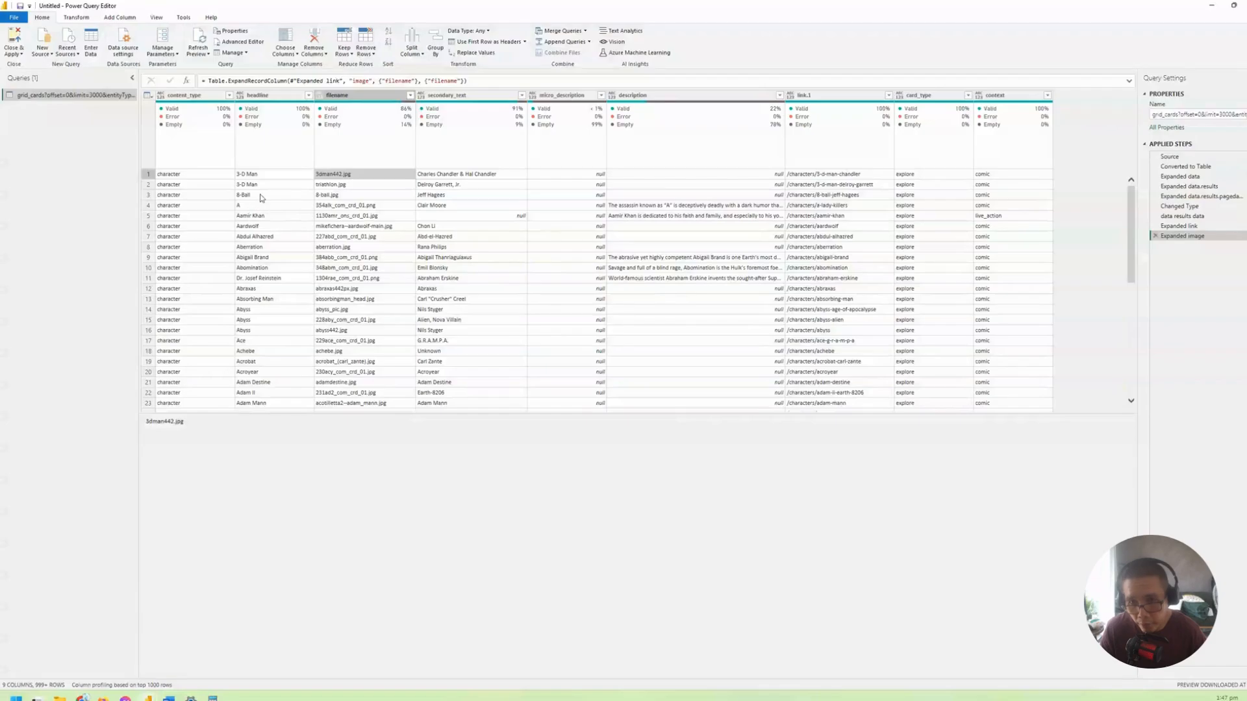
{"action": "key", "text": "alt+Tab"}
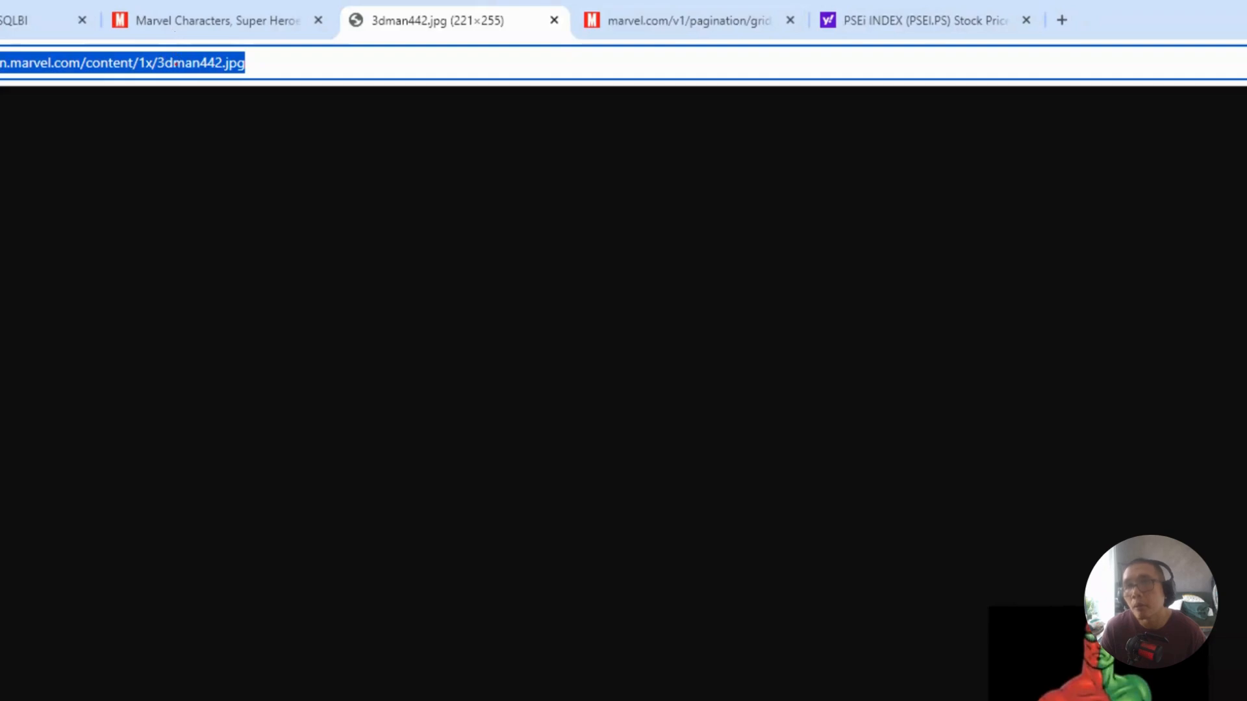
{"action": "mouse_move", "coordinate": [150, 49]}
{"action": "left_mouse_down"}
{"action": "mouse_move", "coordinate": [155, 72]}
{"action": "mouse_move", "coordinate": [276, 87]}
{"action": "left_mouse_up"}
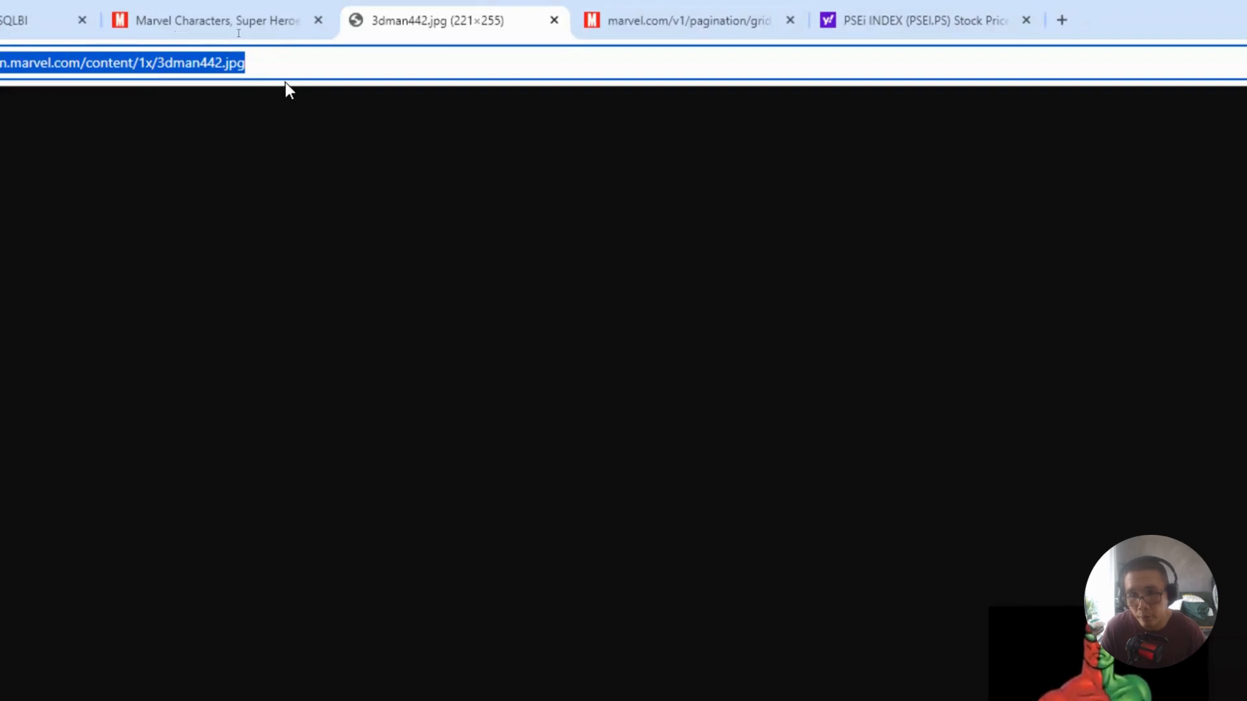
{"action": "left_click", "coordinate": [314, 58]}
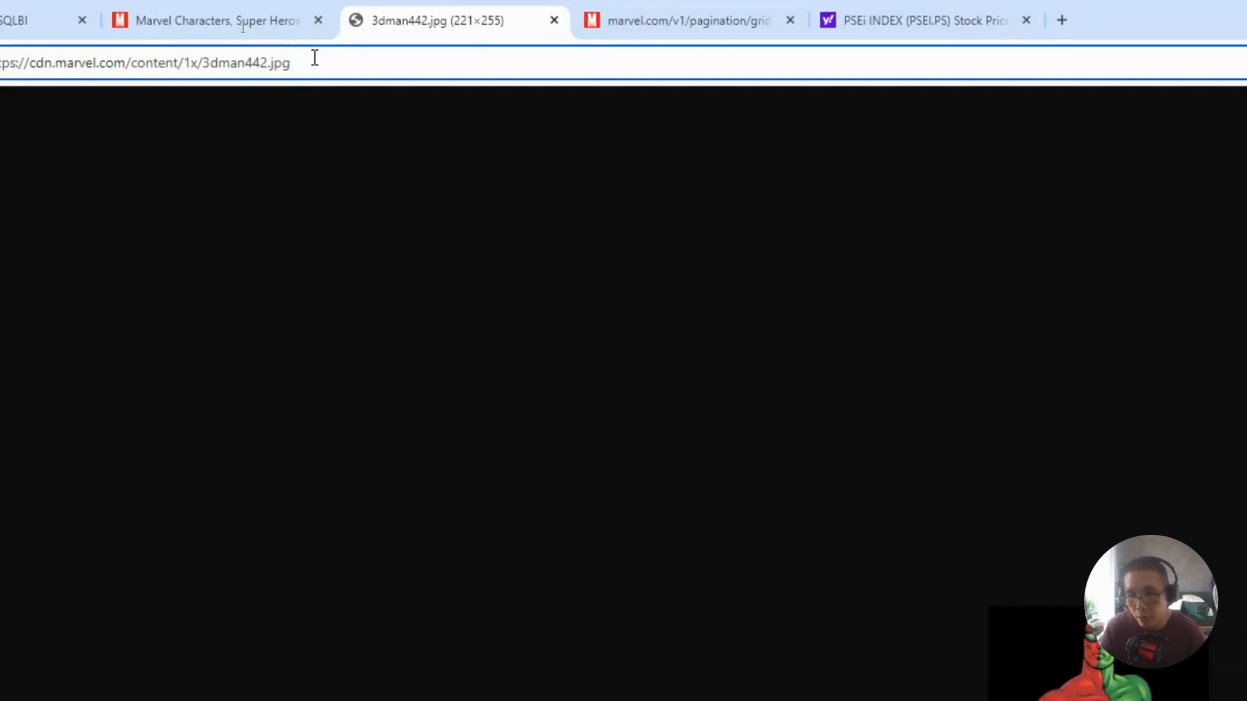
{"action": "key", "text": "alt+Tab"}
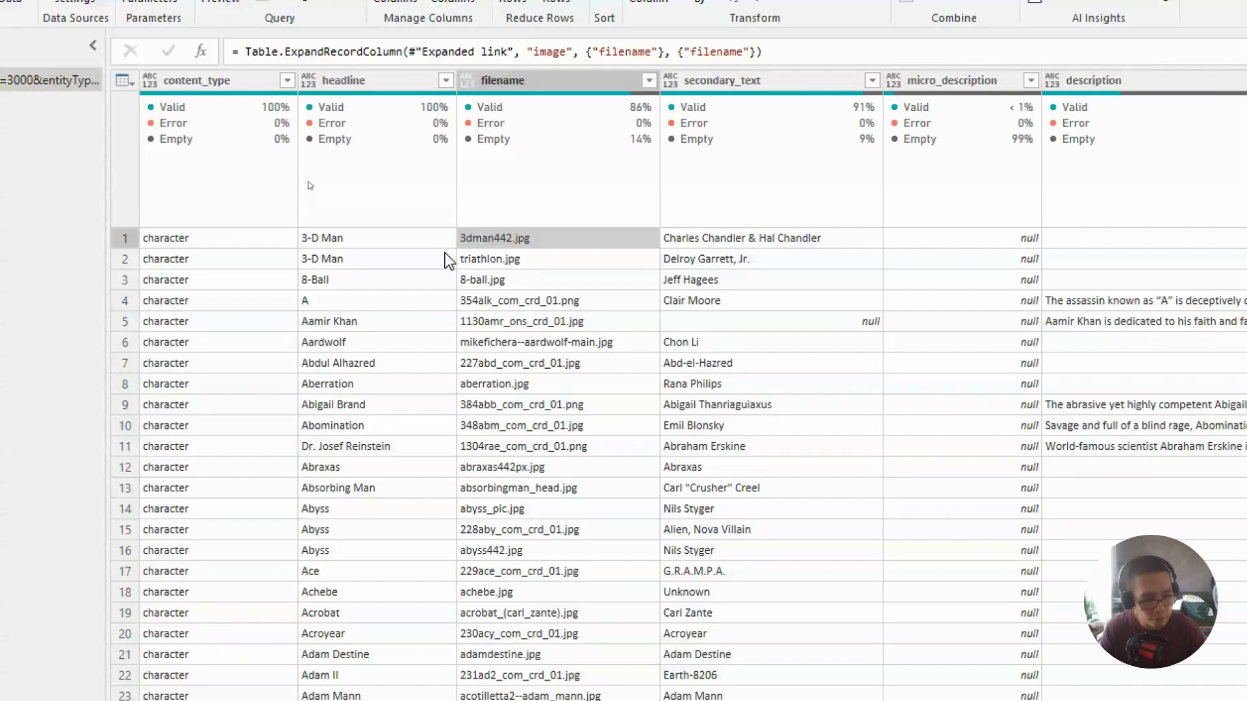
{"action": "left_click_drag", "start_coordinate": [444, 252], "coordinate": [558, 250]}
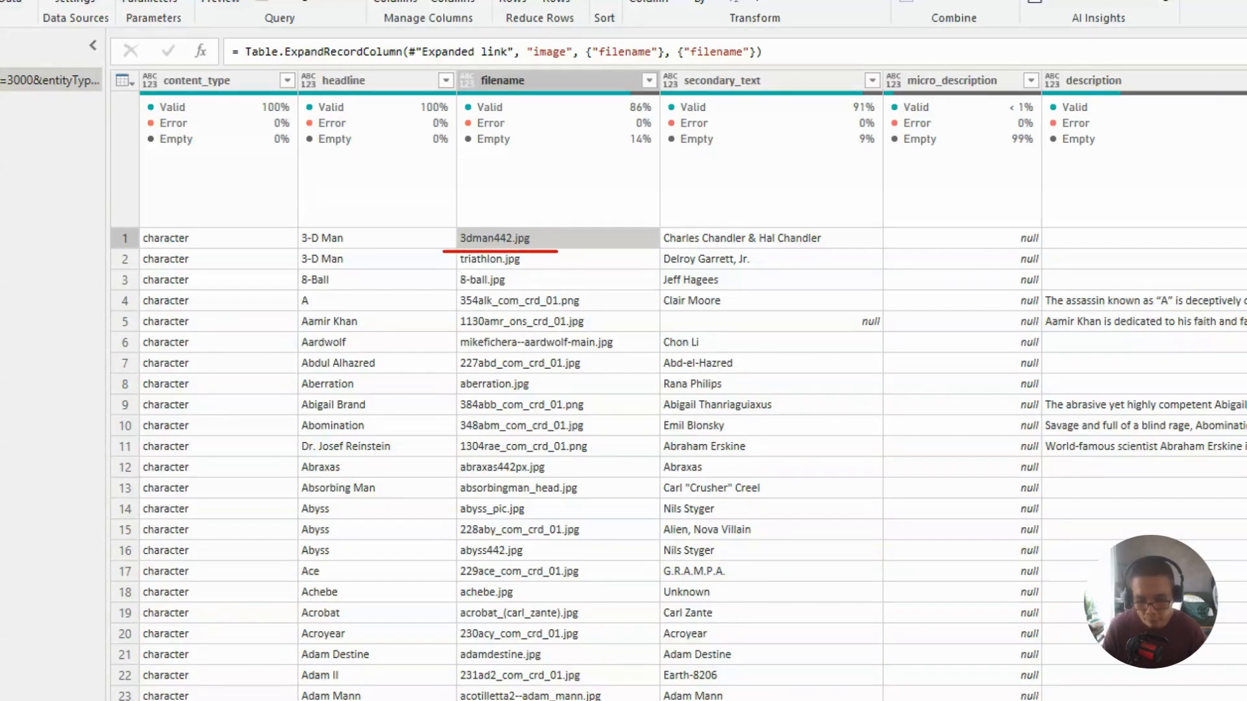
{"action": "key", "text": "Escape"}
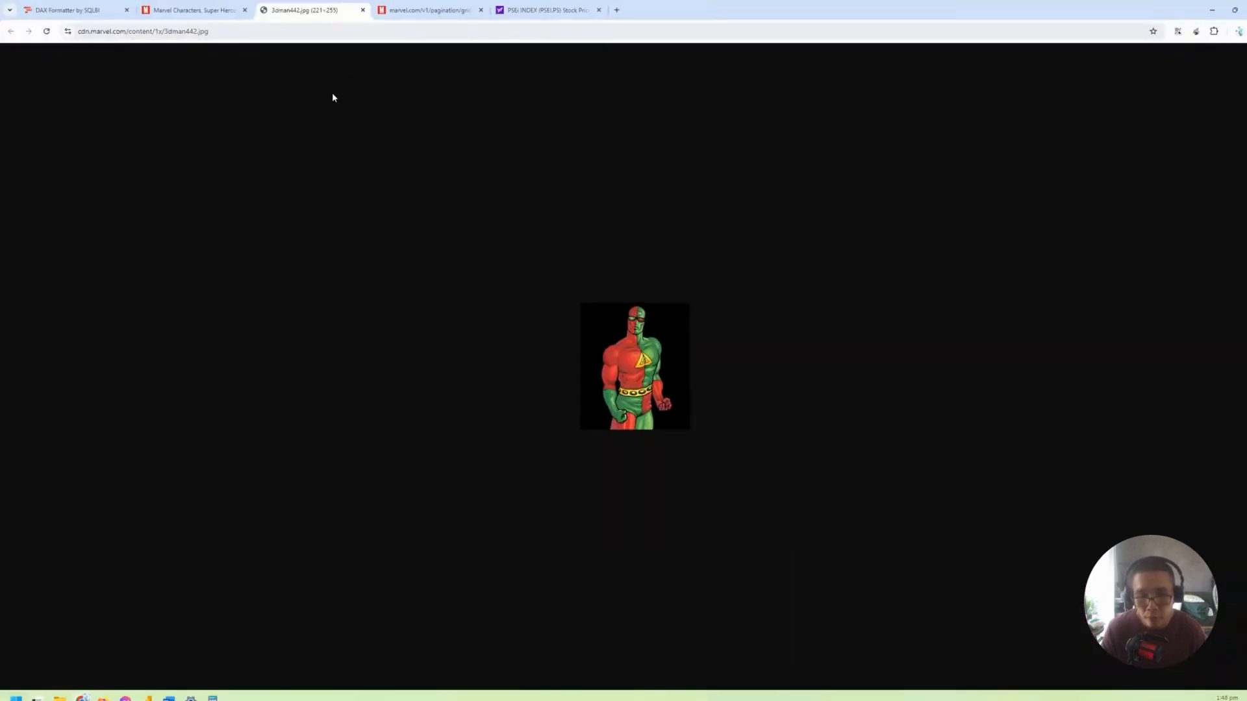
{"action": "left_click", "coordinate": [164, 30]}
{"action": "left_click", "coordinate": [163, 31]}
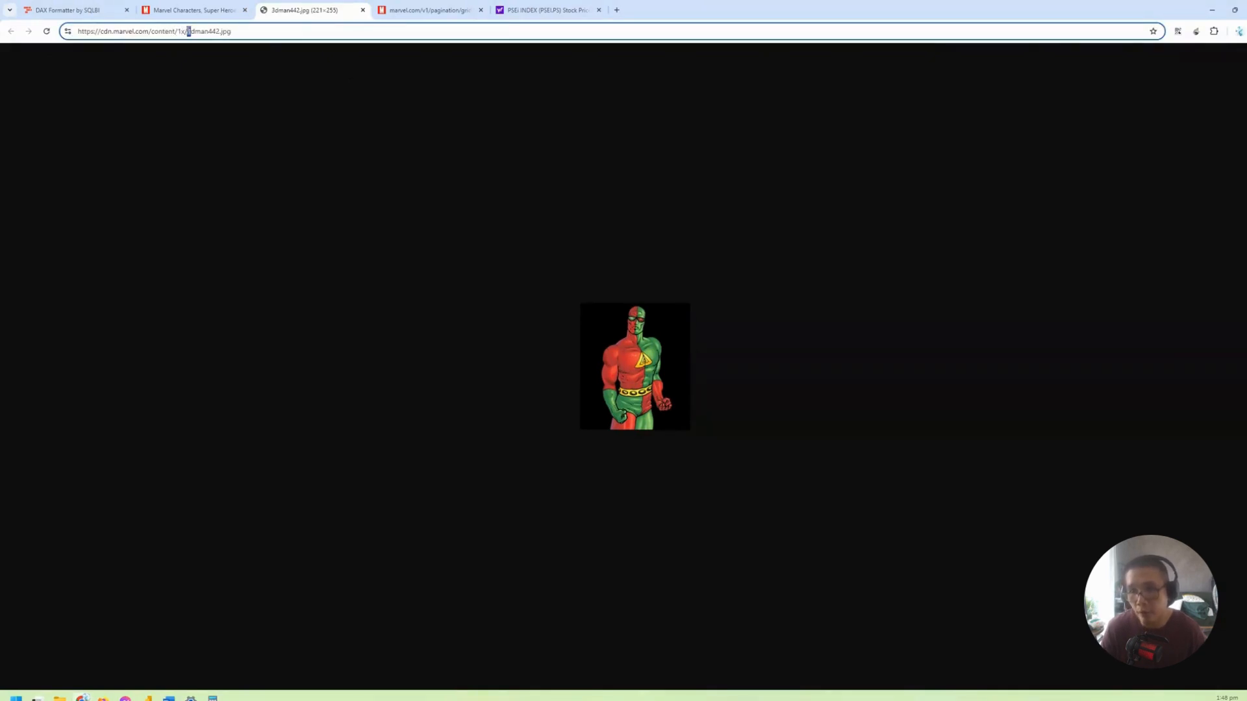
{"action": "left_click_drag", "start_coordinate": [187, 32], "coordinate": [71, 36]}
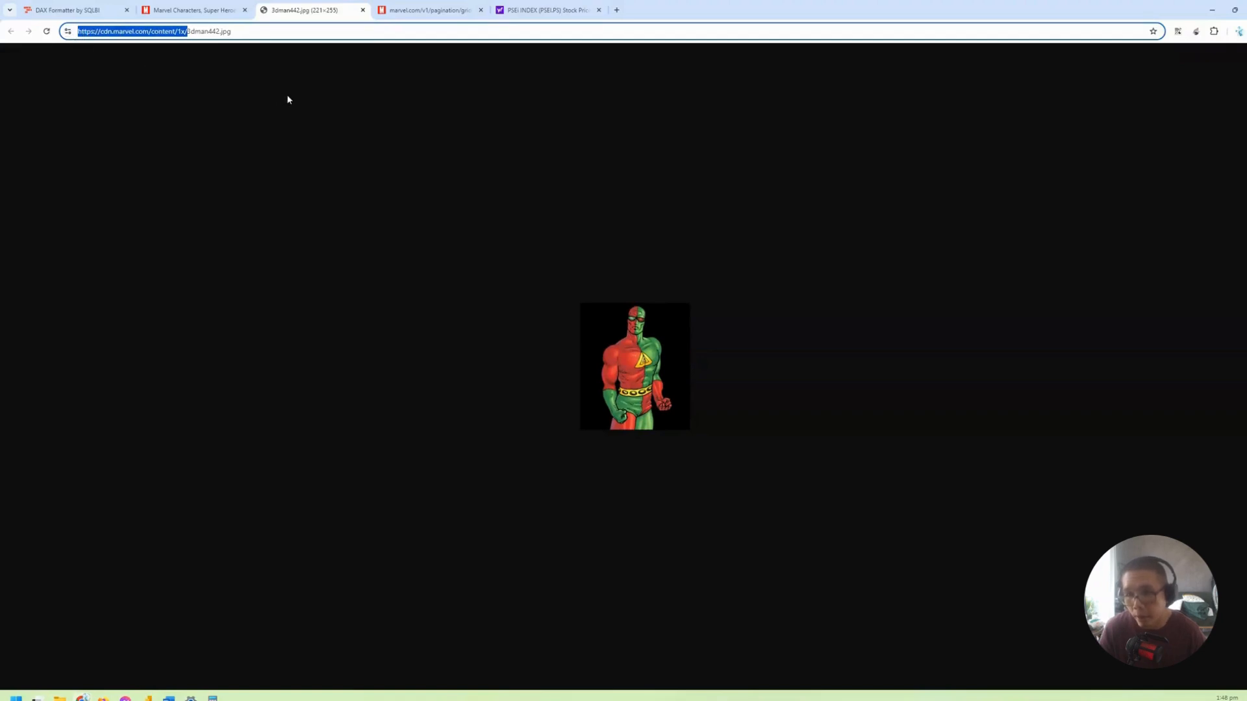
{"action": "left_click", "coordinate": [174, 45]}
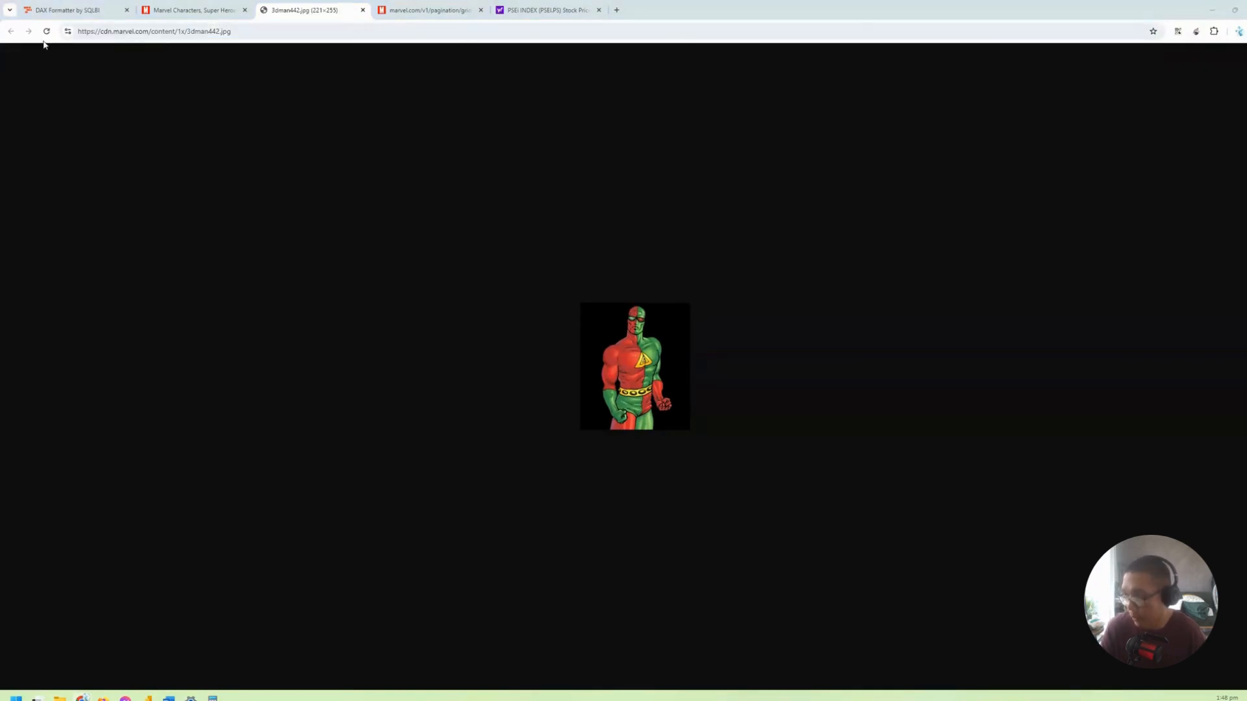
Step: Switch to Power Query and start a custom column named Character Thubmnail URL
{"action": "key", "text": "alt+Tab"}
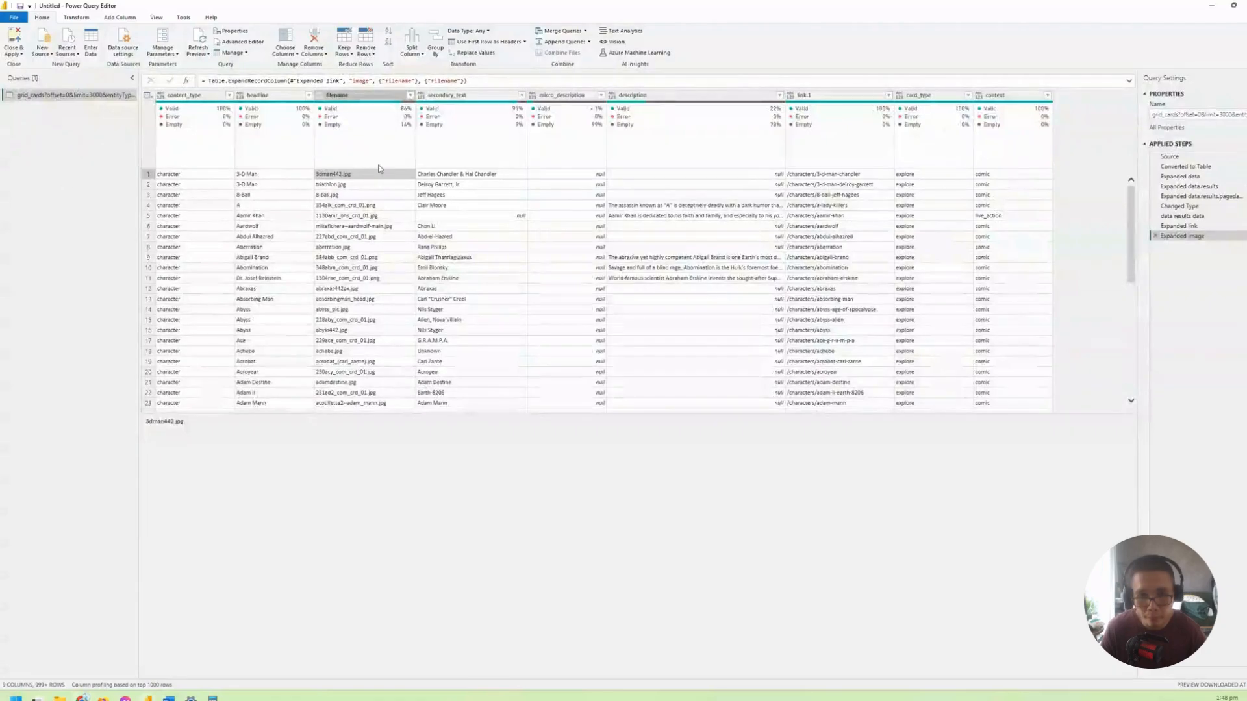
{"action": "left_click", "coordinate": [364, 97]}
{"action": "left_click", "coordinate": [120, 17]}
{"action": "left_click", "coordinate": [50, 41]}
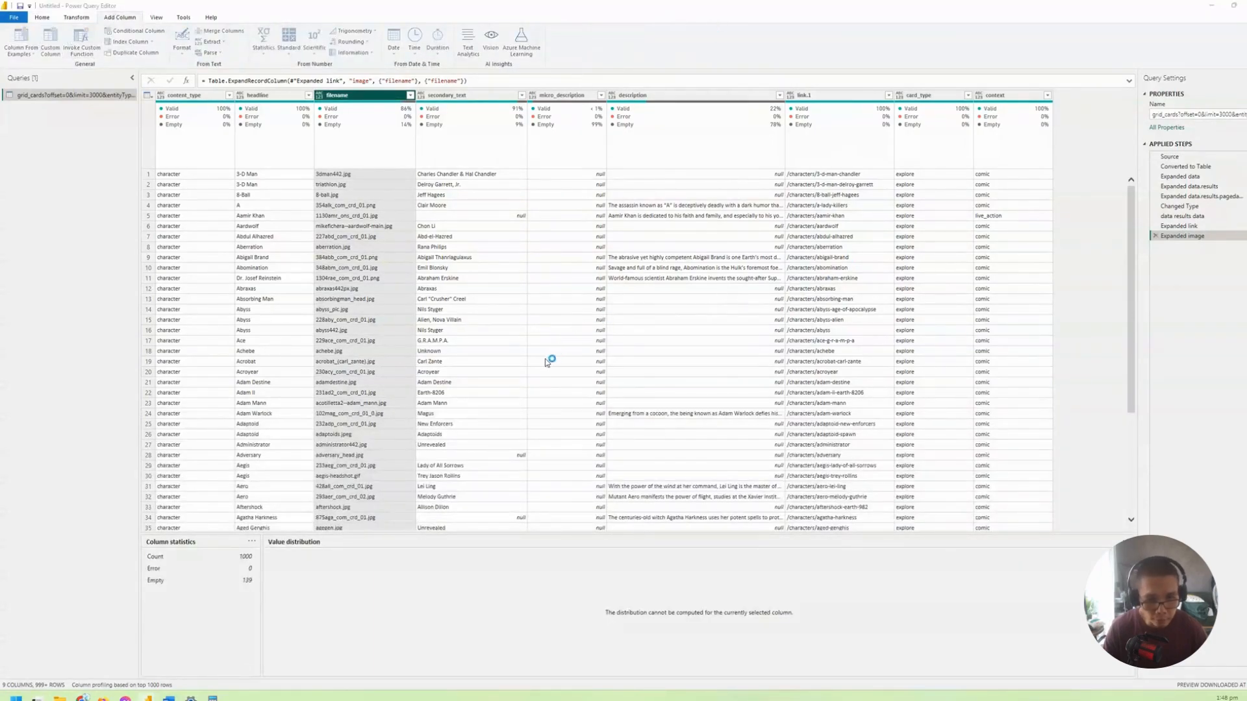
{"action": "double_click", "coordinate": [538, 299]}
{"action": "type", "text": "file url"}
{"action": "double_click", "coordinate": [483, 297]}
{"action": "type", "text": "Chara"}
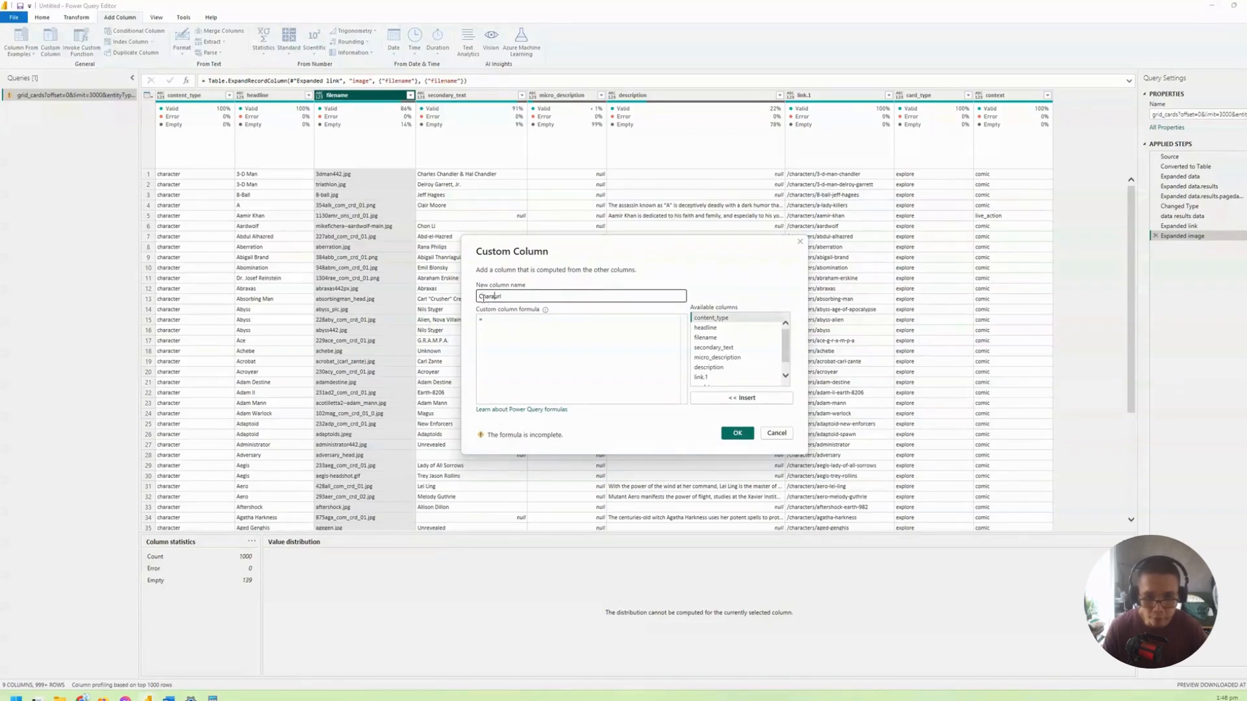
{"action": "key", "text": "BackSpace"}
{"action": "key", "text": "BackSpace"}
{"action": "type", "text": "cter THumbnail URL"}
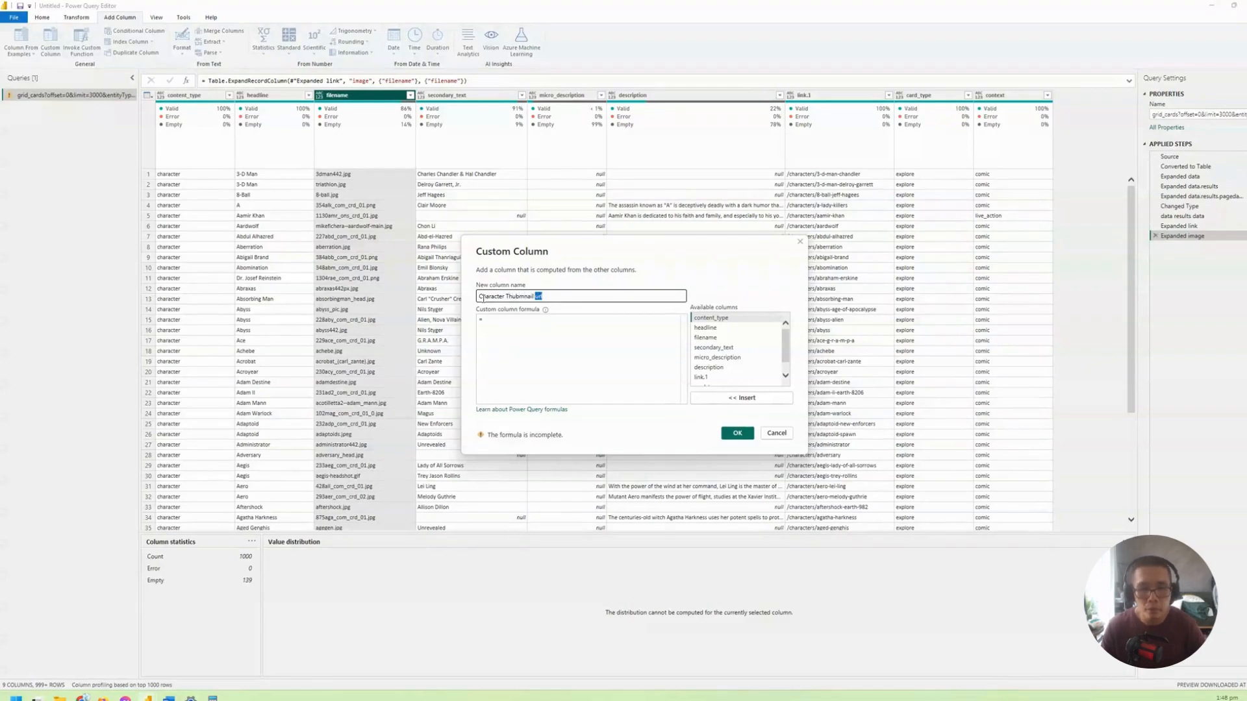
{"action": "left_click", "coordinate": [521, 321]}
{"action": "type", "text": "\"https://cdn.marvel.com/content/1x/"}
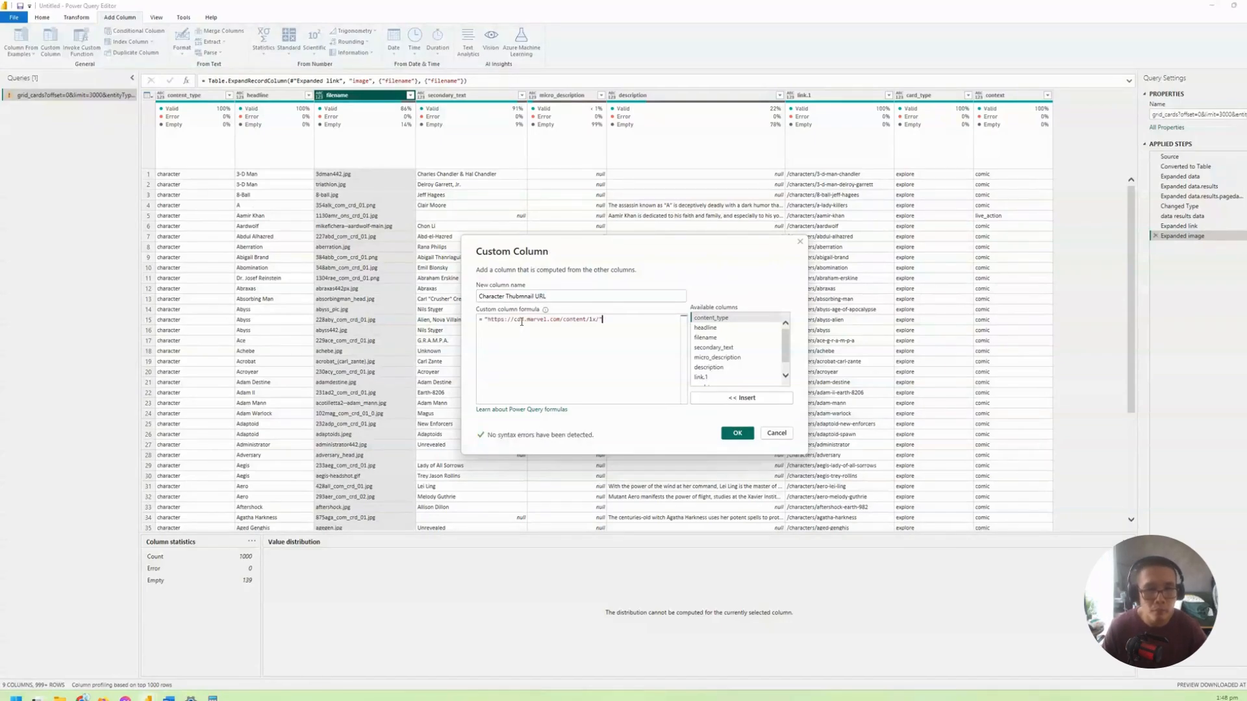
{"action": "type", "text": "&"}
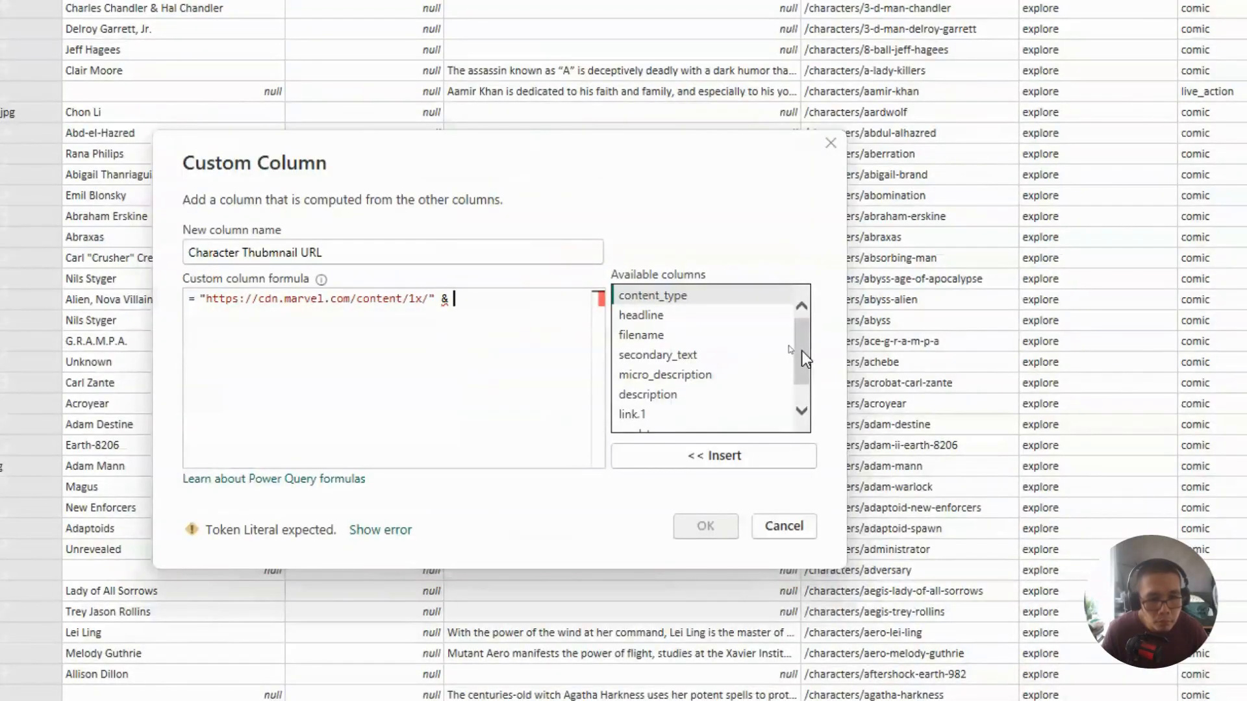
{"action": "scroll", "coordinate": [802, 349], "scroll_direction": "down", "scroll_amount": 1}
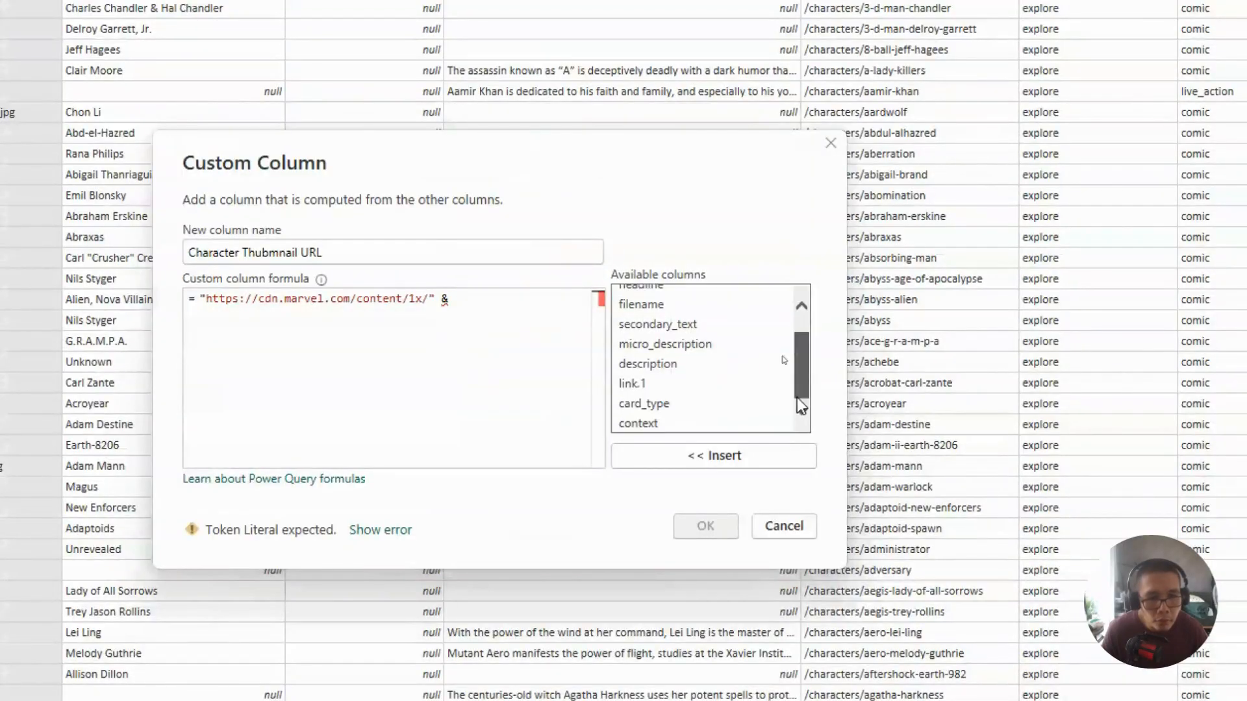
{"action": "double_click", "coordinate": [661, 310]}
{"action": "left_click", "coordinate": [724, 530]}
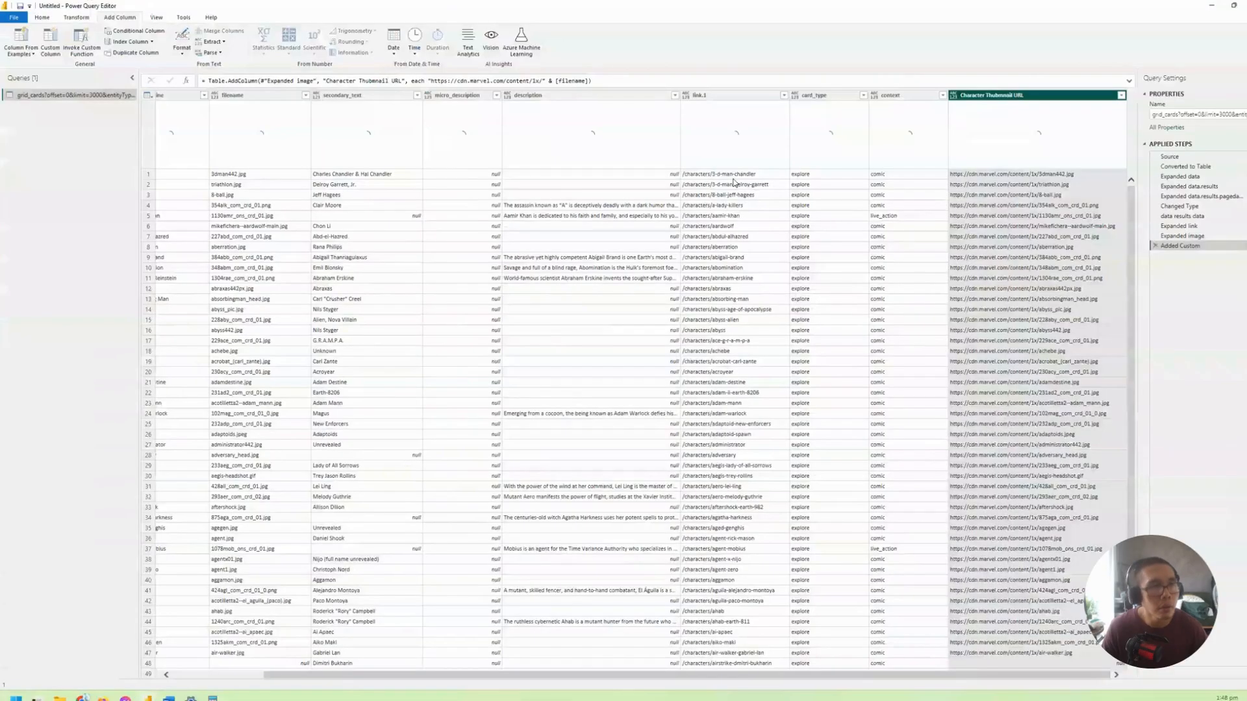
Step: Add type text to the Added Custom step's formula so the thumbnail URL column is typed as text
{"action": "type", "text": ", type text"}
{"action": "key", "text": "Return"}
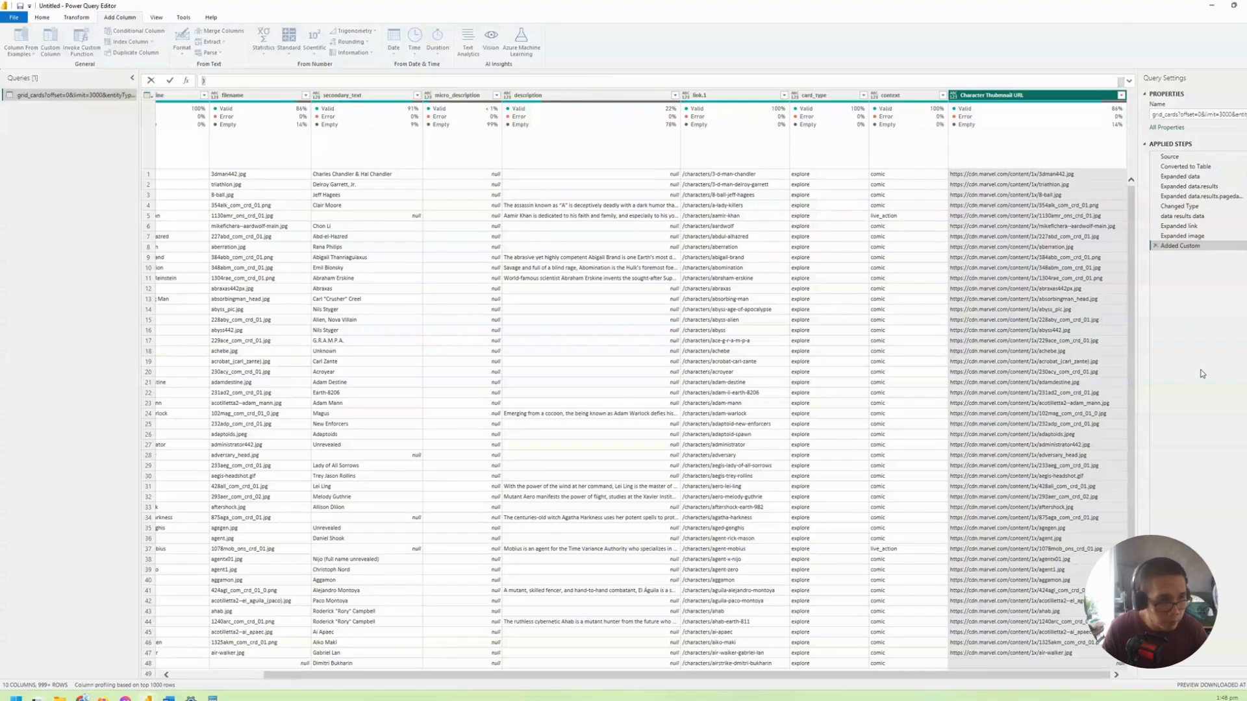
{"action": "key", "text": "Return"}
{"action": "left_click", "coordinate": [1064, 186]}
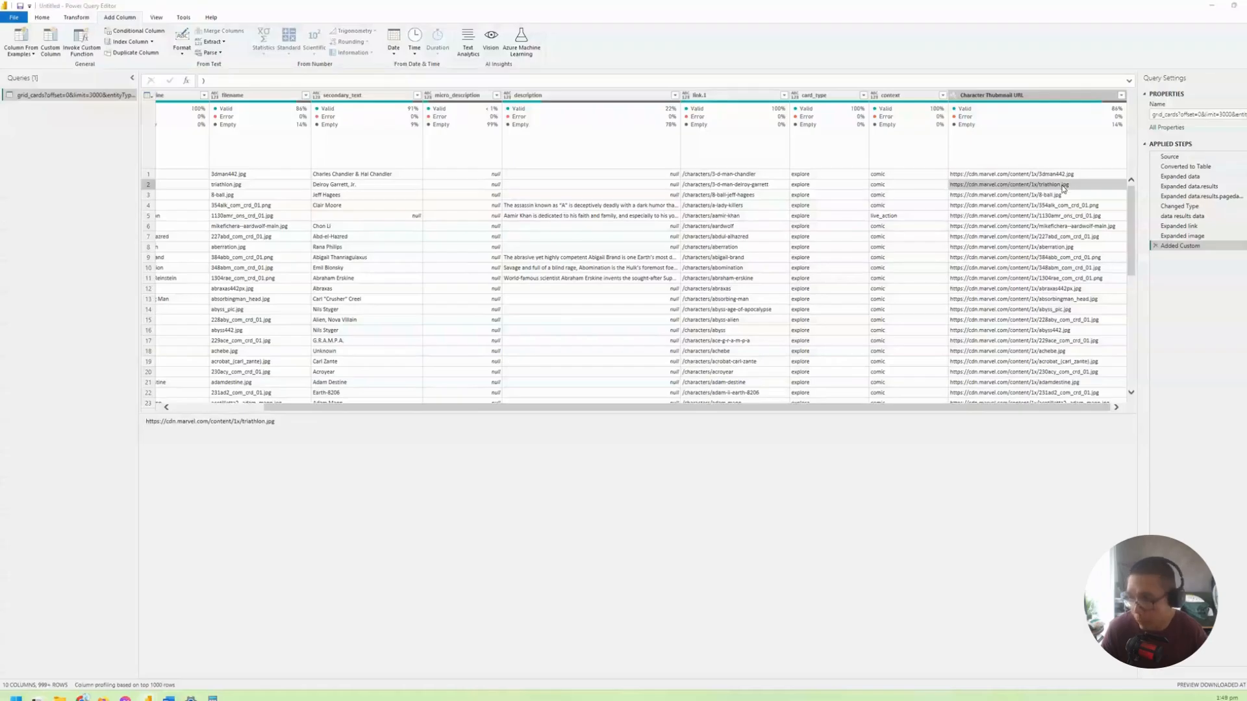
{"action": "key", "text": "alt+Tab"}
{"action": "left_click", "coordinate": [479, 30]}
{"action": "type", "text": "https://cdn.marvel.com/content/1x/triathlon.jpg"}
{"action": "key", "text": "Return"}
{"action": "key", "text": "alt+Tab"}
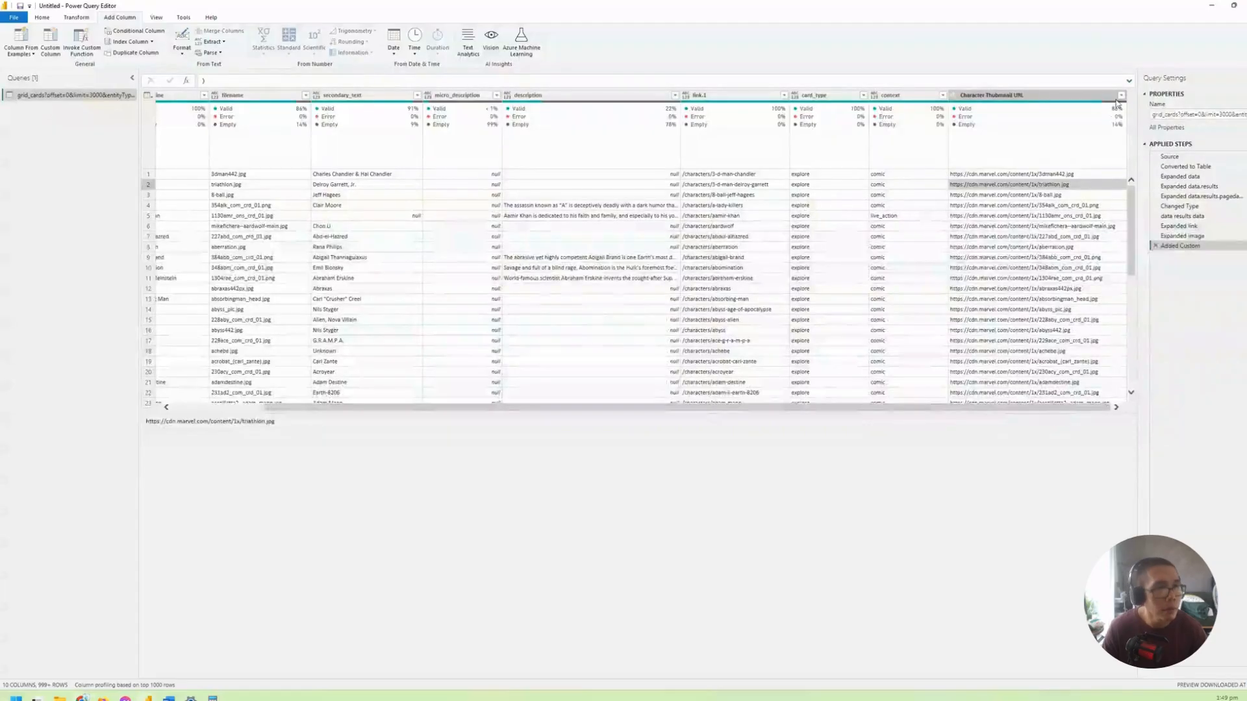
Step: Test the Aardwolf thumbnail URL from row 6 in Chrome, and return to the first columns of the Power Query table
{"action": "left_click", "coordinate": [1052, 226]}
{"action": "key", "text": "alt+Tab"}
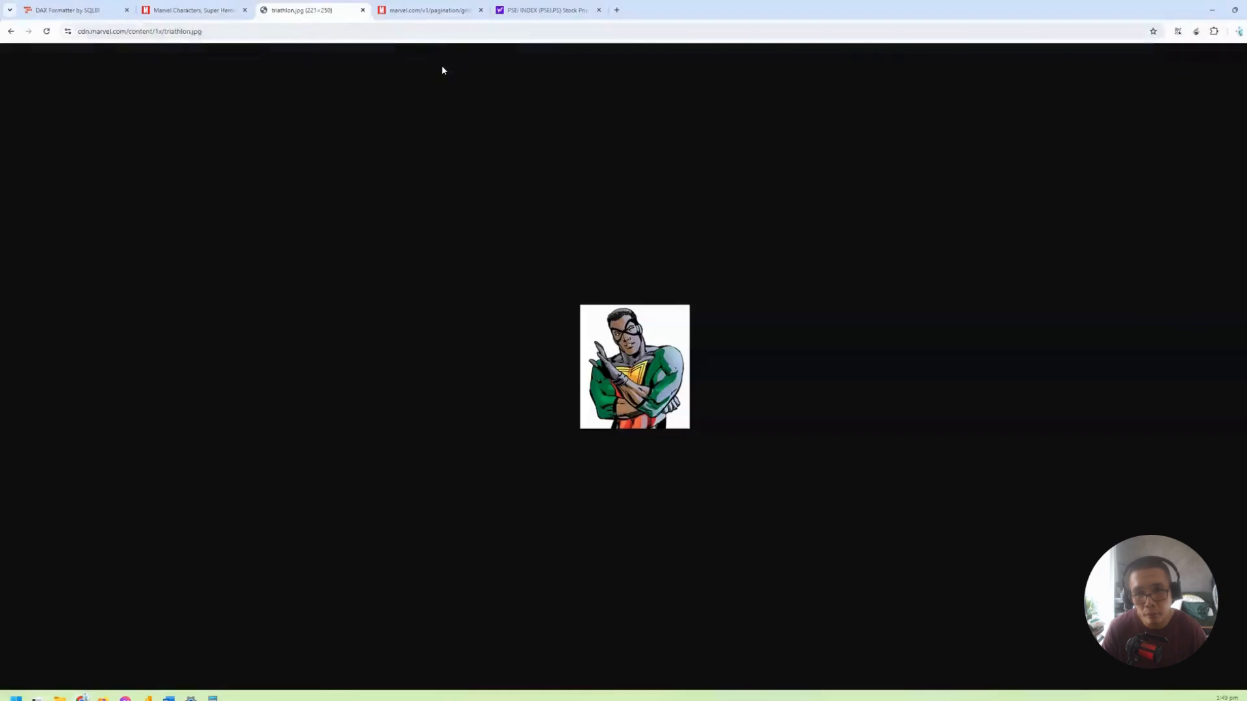
{"action": "left_click", "coordinate": [457, 33]}
{"action": "type", "text": "https://cdn.marvel.com/content/1x/mikefichera--aardwolf-main.jpg"}
{"action": "key", "text": "Return"}
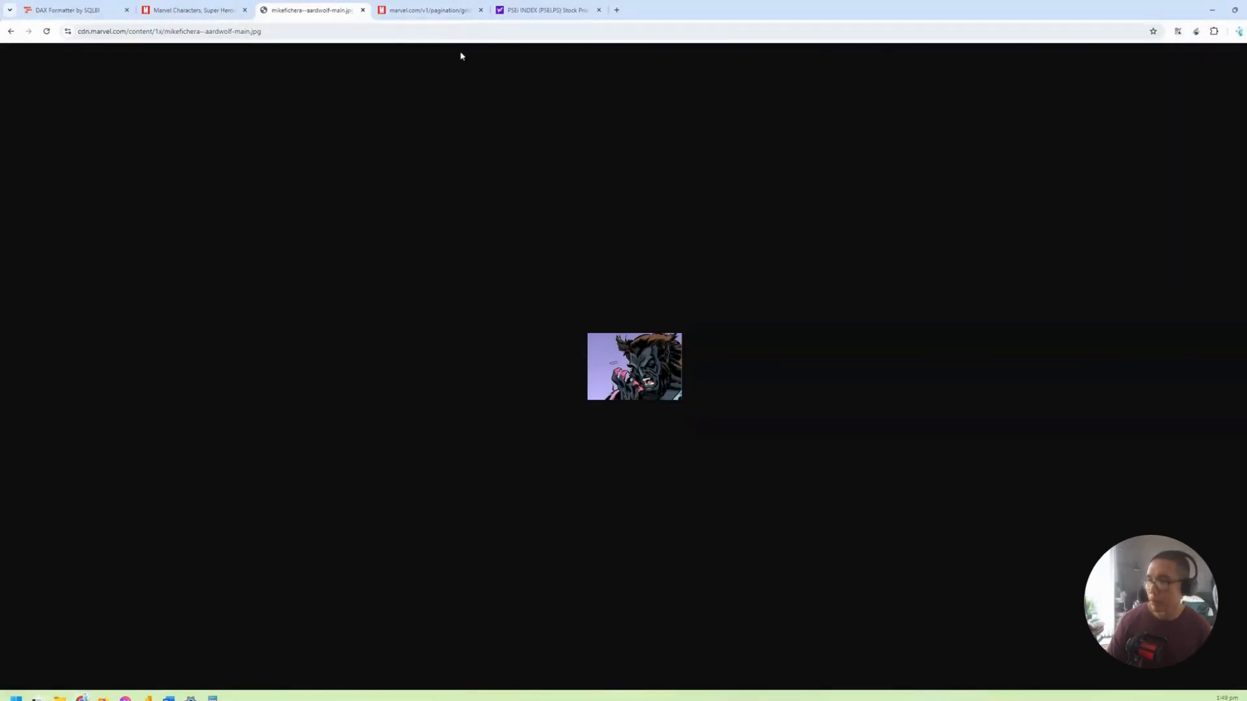
{"action": "key", "text": "alt+Tab"}
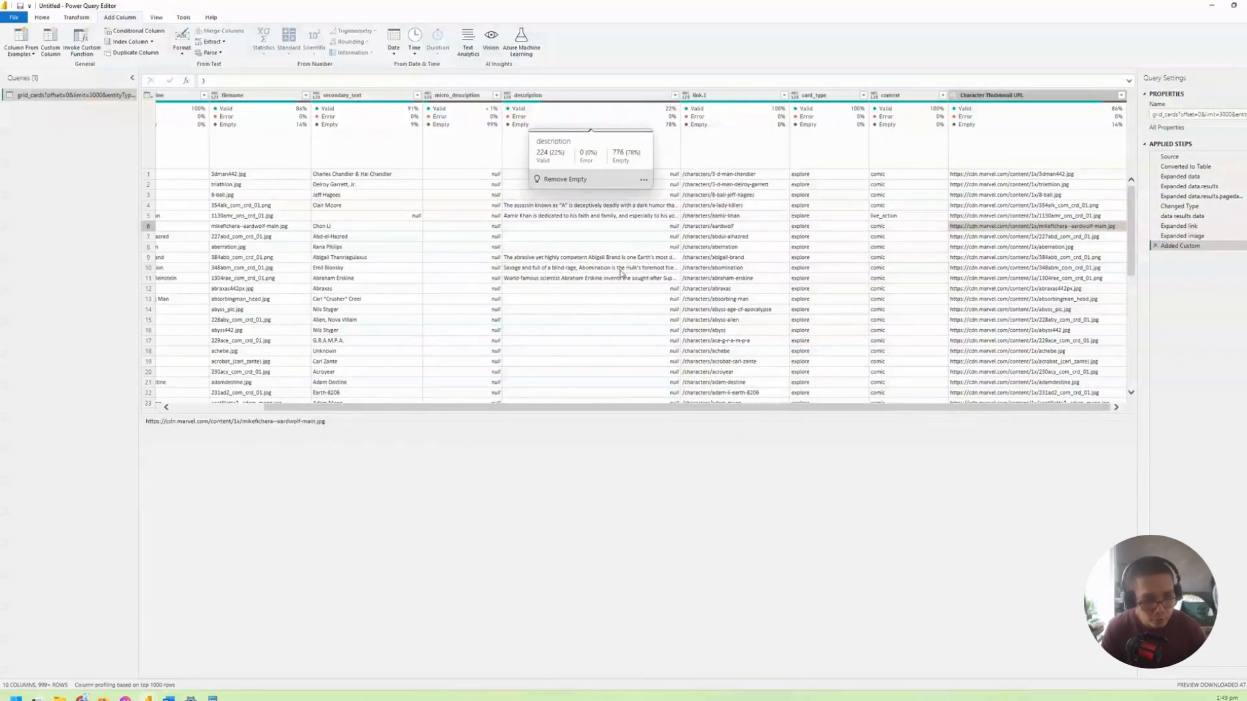
{"action": "left_click_drag", "start_coordinate": [786, 408], "coordinate": [695, 412]}
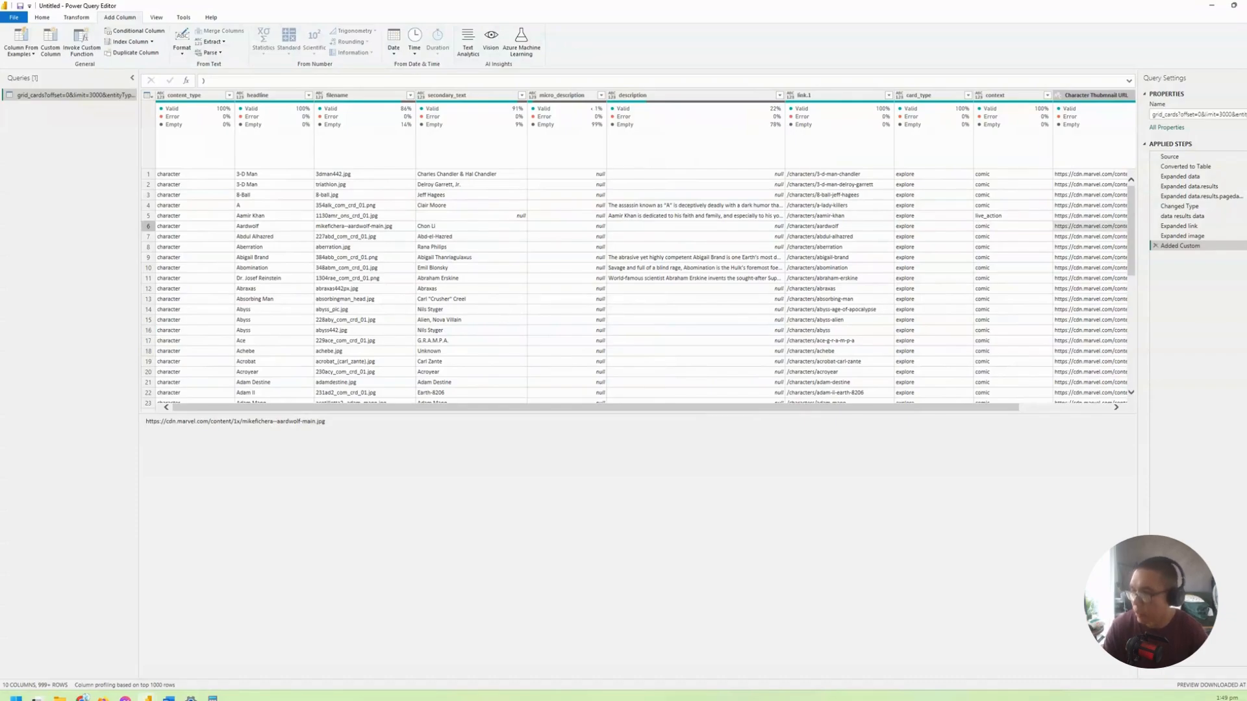
Step: Switch to Chrome and open the developer tools and the page source for Yahoo Finance's PSEi INDEX page
{"action": "left_click", "coordinate": [82, 698]}
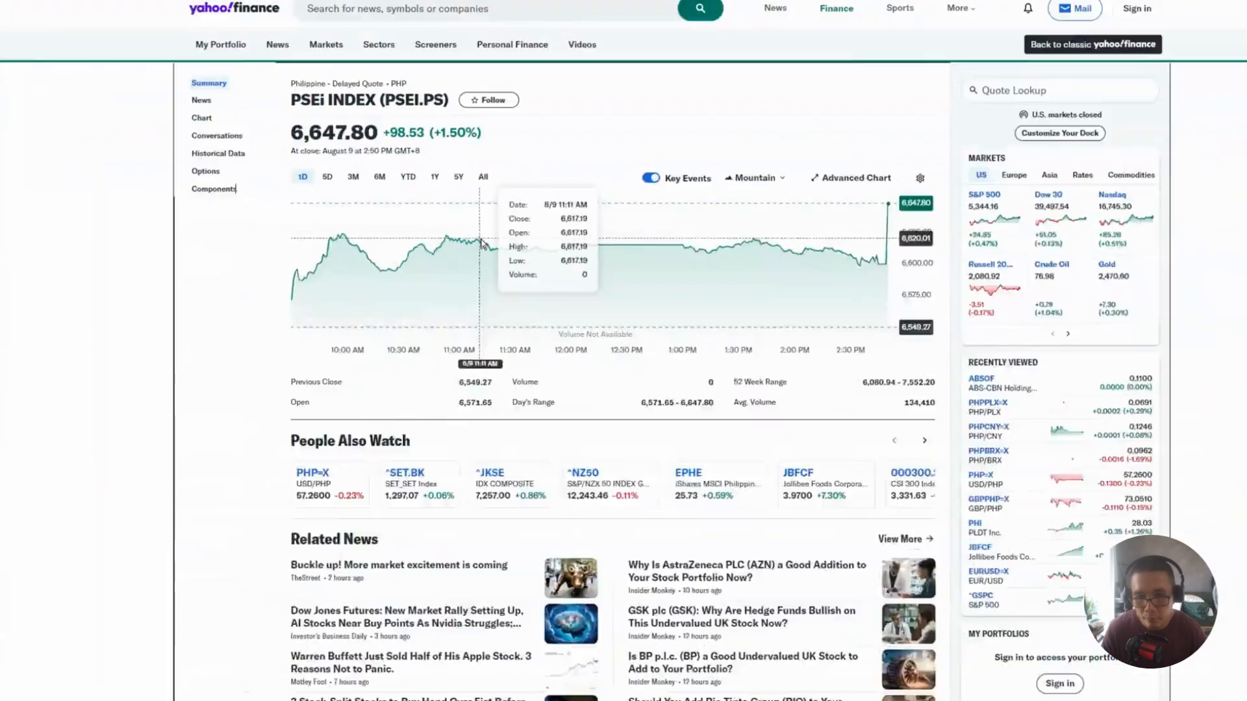
{"action": "right_click", "coordinate": [235, 257]}
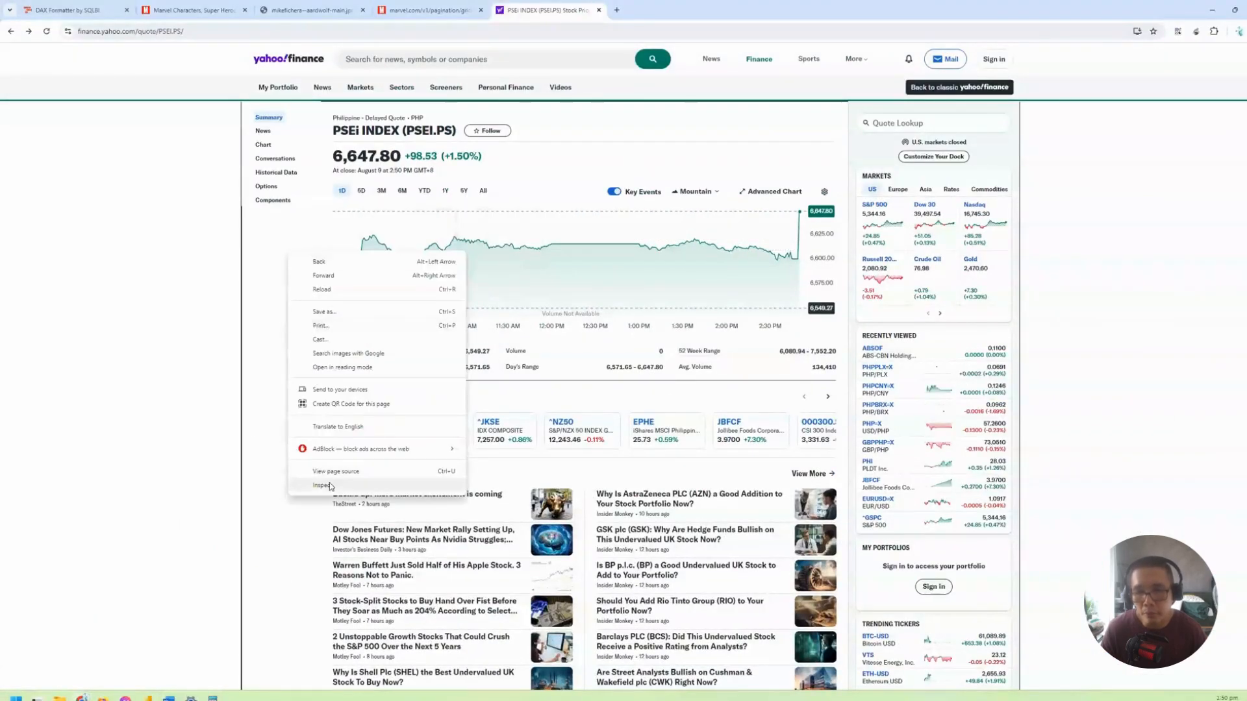
{"action": "left_click", "coordinate": [323, 485]}
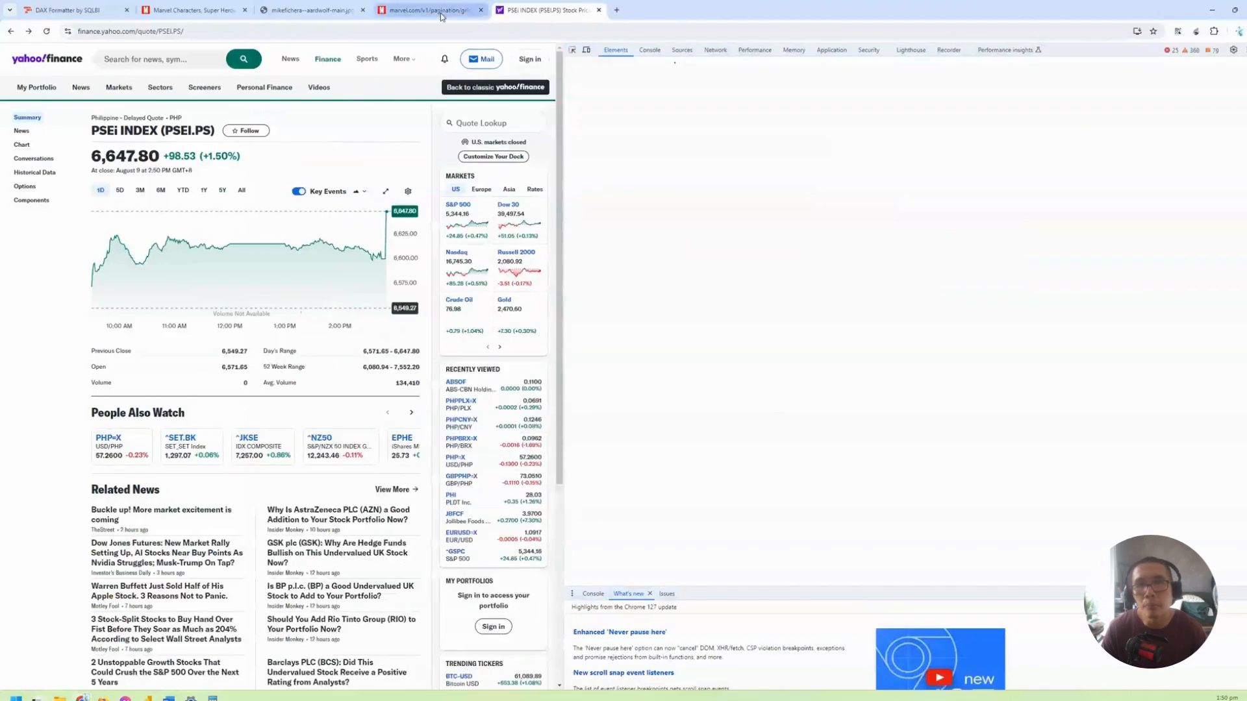
{"action": "right_click", "coordinate": [69, 312]}
{"action": "left_click", "coordinate": [120, 533]}
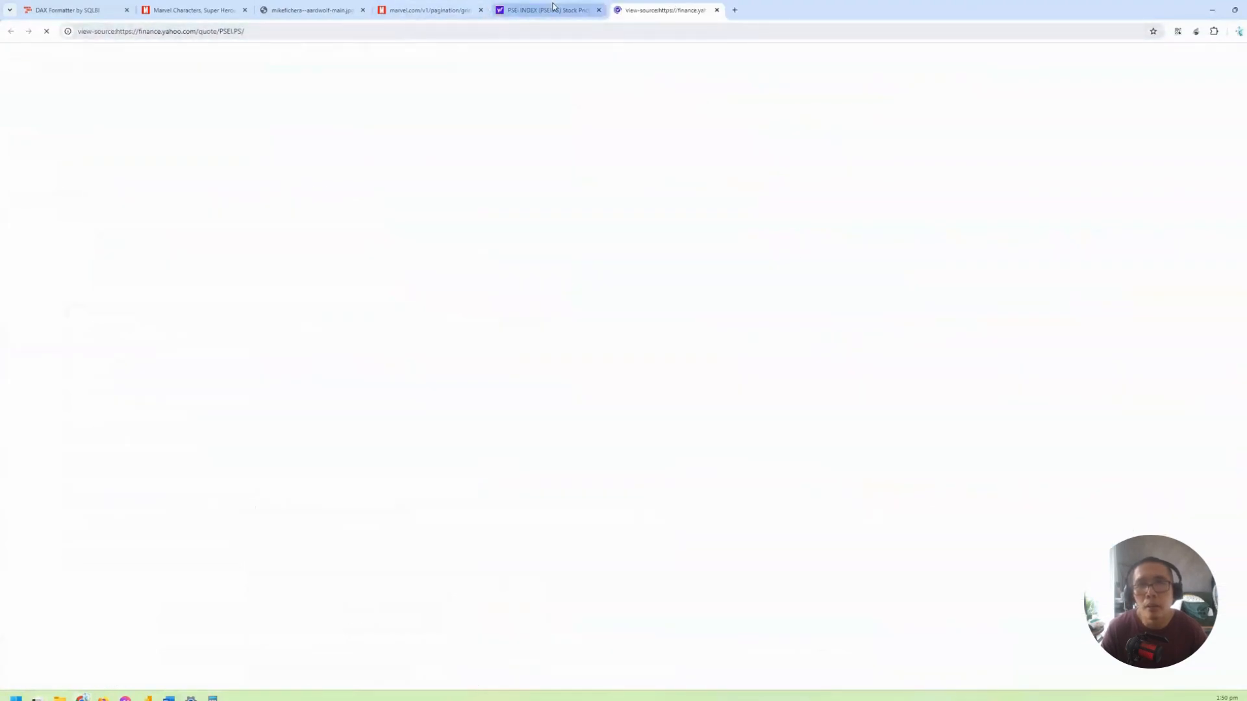
Step: Read a price point on the PSEi INDEX 1D chart and search the page source for 201.27
{"action": "left_click", "coordinate": [552, 8]}
{"action": "mouse_move", "coordinate": [108, 265]}
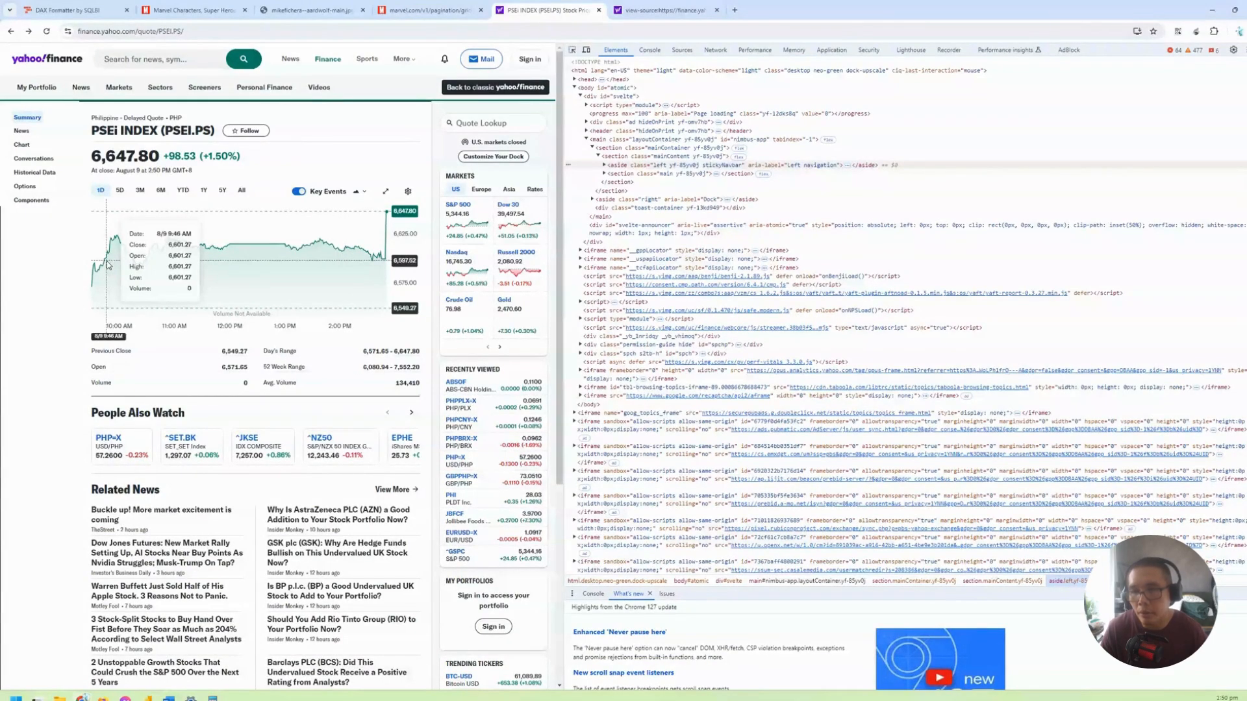
{"action": "left_click", "coordinate": [622, 7]}
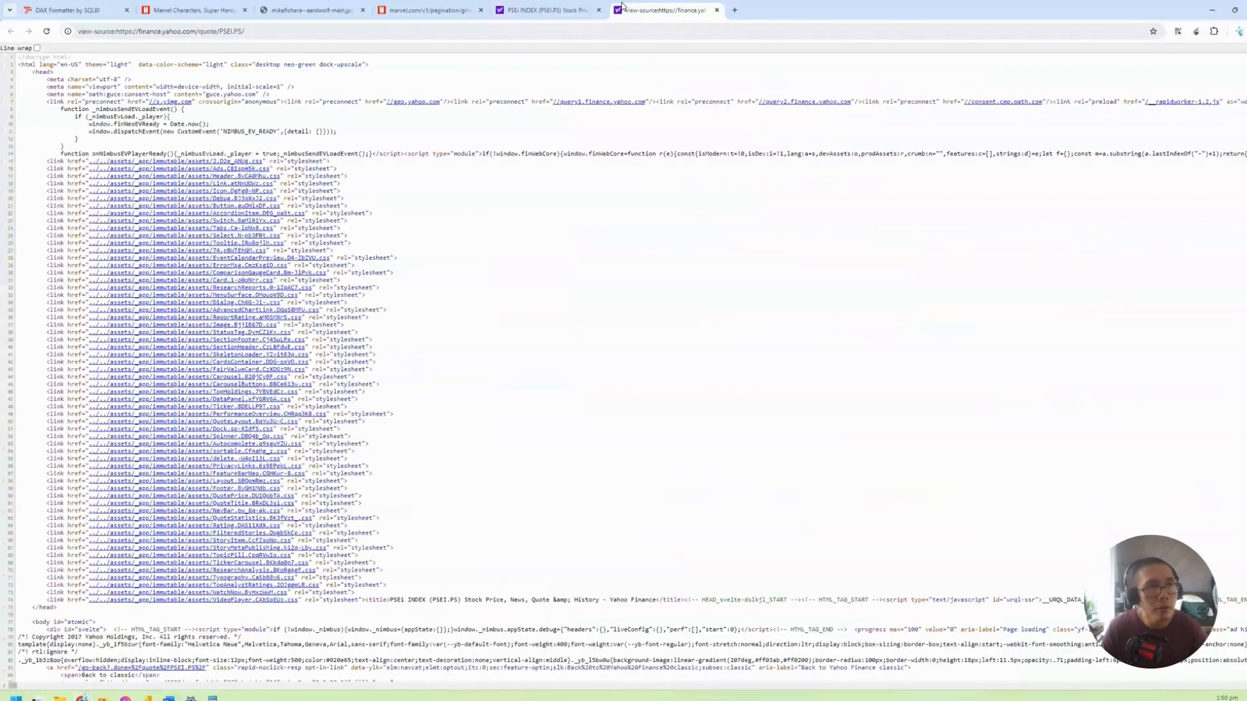
{"action": "key", "text": "ctrl+f"}
{"action": "type", "text": "201.27"}
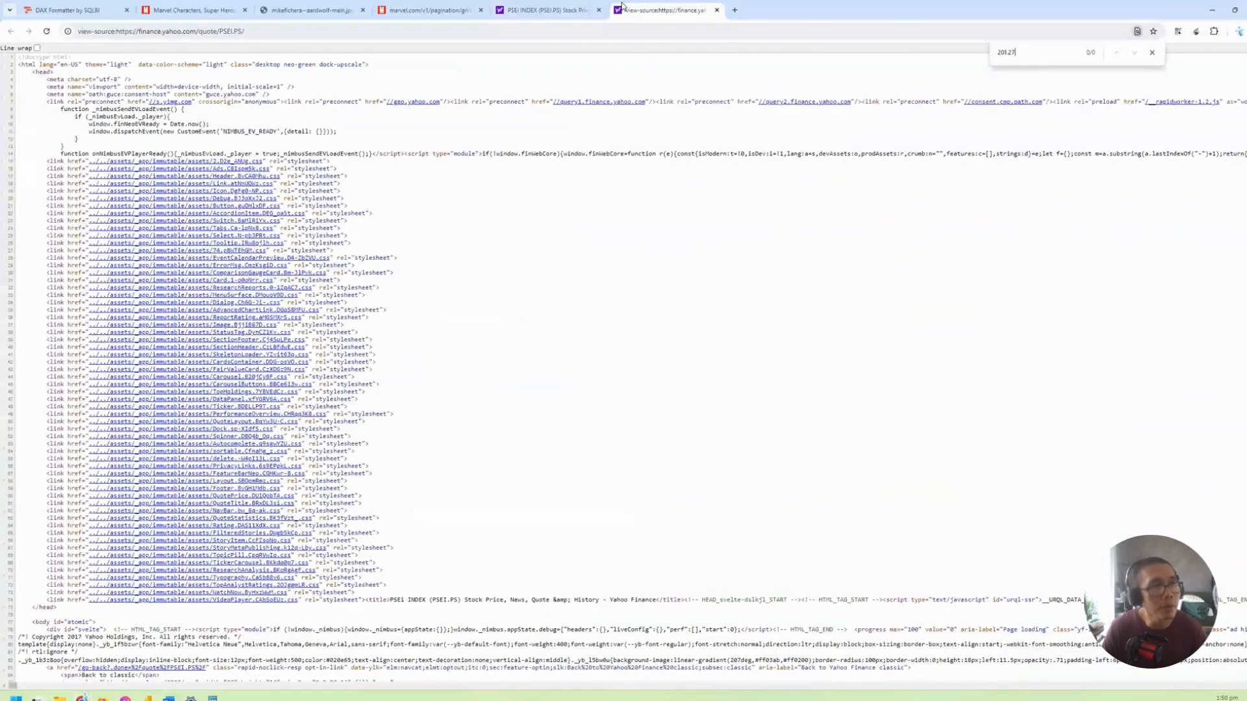
{"action": "scroll", "coordinate": [774, 283], "scroll_direction": "down", "scroll_amount": 5}
{"action": "scroll", "coordinate": [773, 284], "scroll_direction": "up", "scroll_amount": 5}
Step: Show the PSEi INDEX page's network requests beside a widened page view and set the chart range to 1Y
{"action": "left_click", "coordinate": [527, 7]}
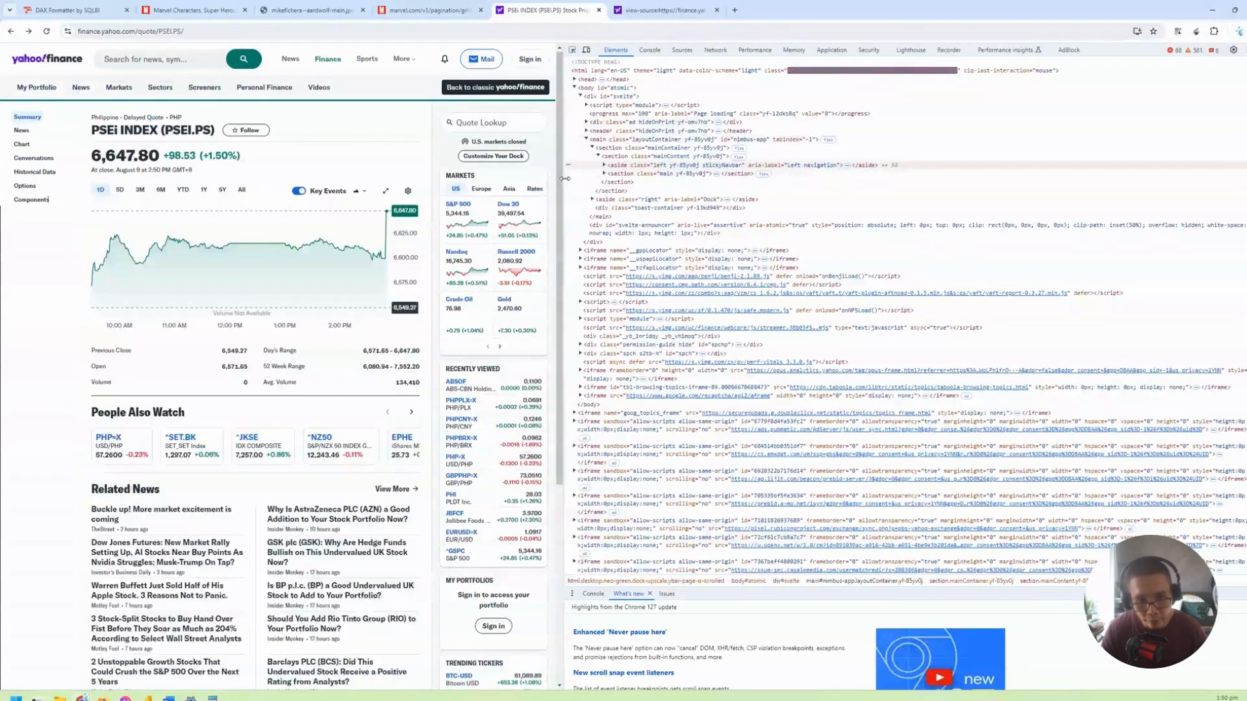
{"action": "left_click_drag", "start_coordinate": [564, 180], "coordinate": [629, 179]}
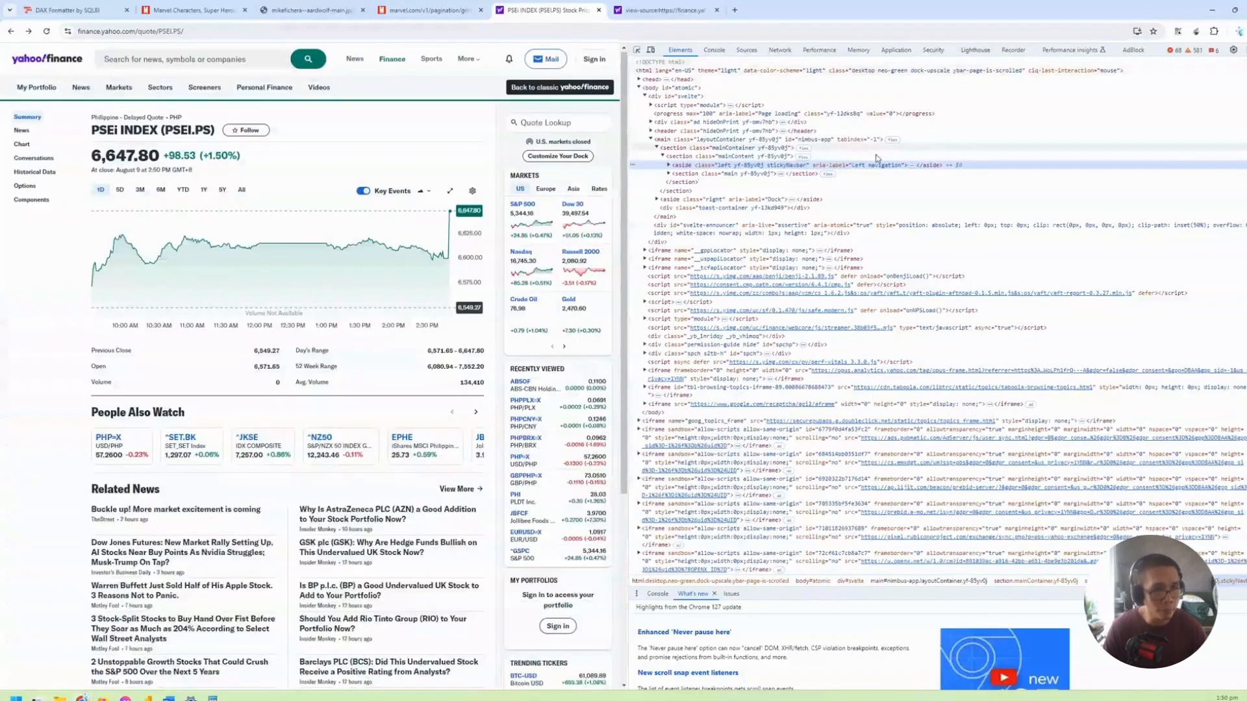
{"action": "left_click", "coordinate": [780, 50]}
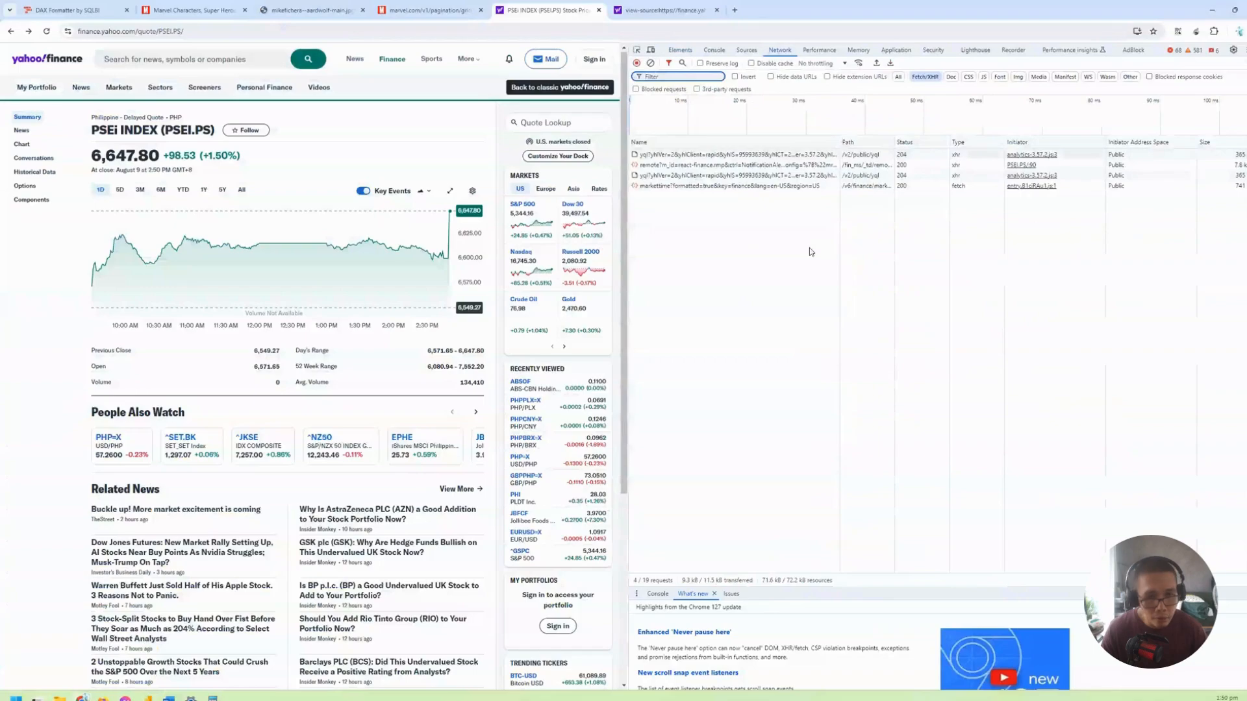
{"action": "left_click", "coordinate": [61, 266]}
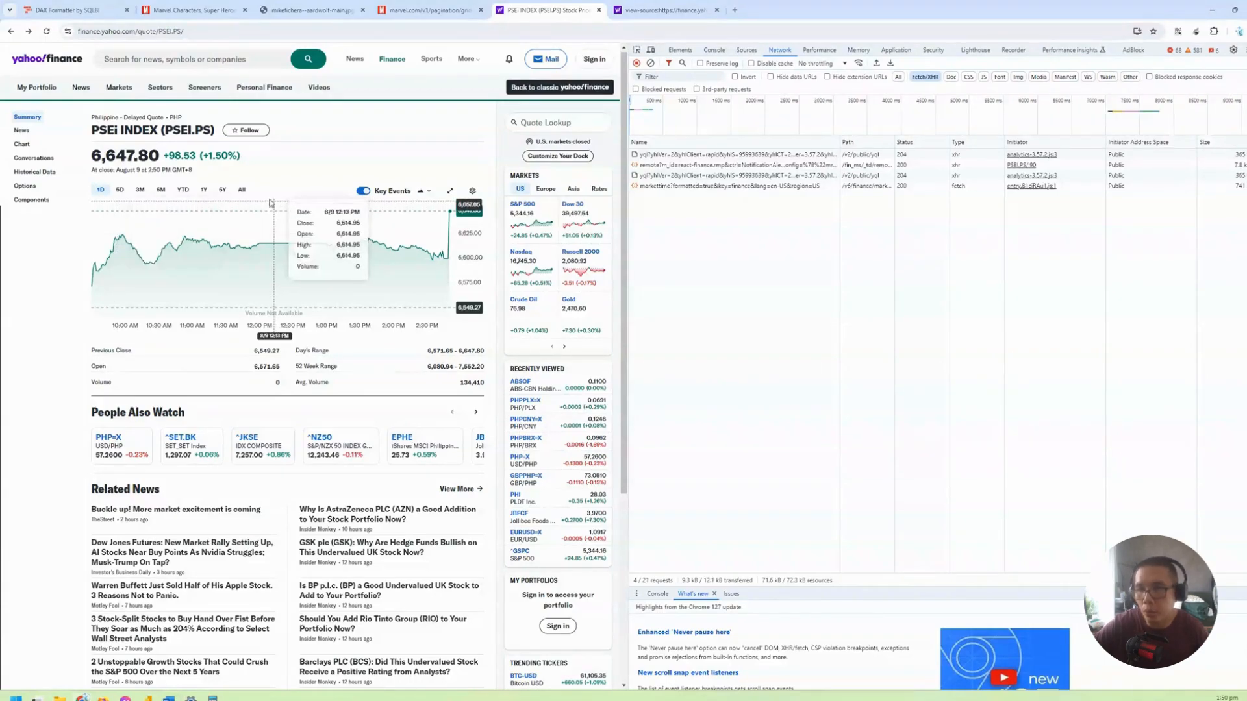
{"action": "left_click", "coordinate": [202, 195]}
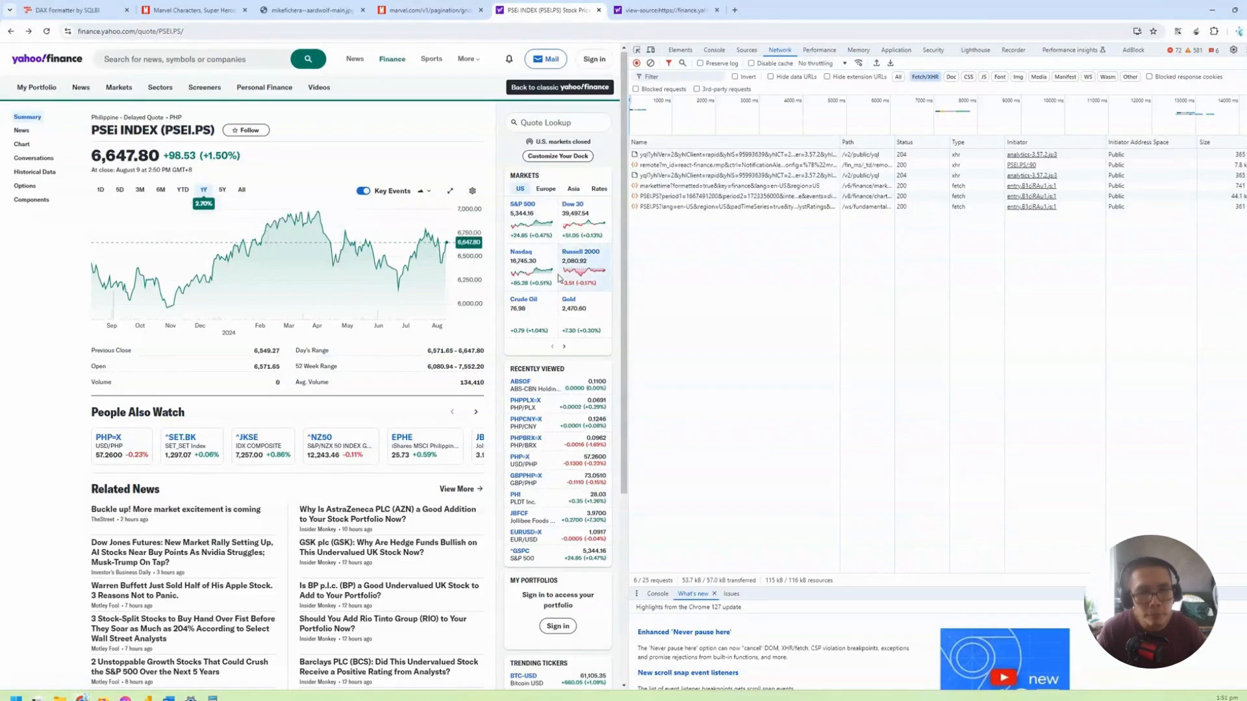
Step: Examine the PSEI.PS timeseries request's URL and the symbol and type entries in both results of its response preview
{"action": "left_click", "coordinate": [697, 206]}
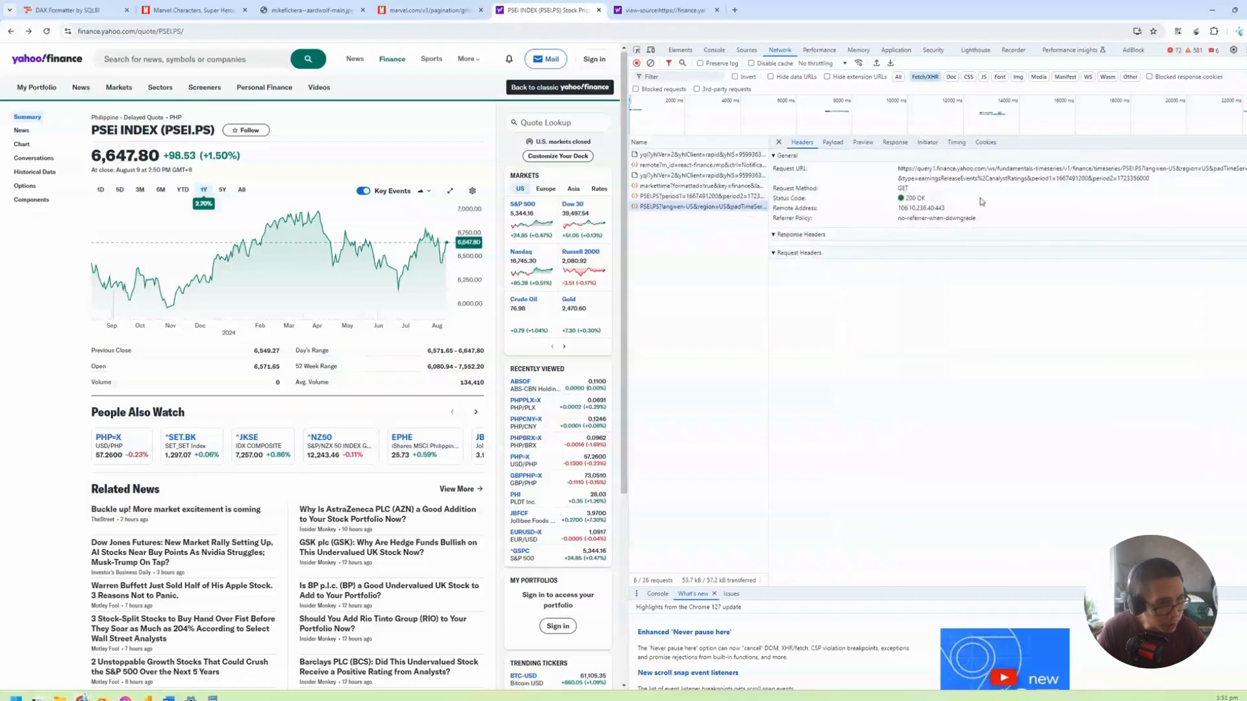
{"action": "left_click_drag", "start_coordinate": [1140, 180], "coordinate": [941, 170]}
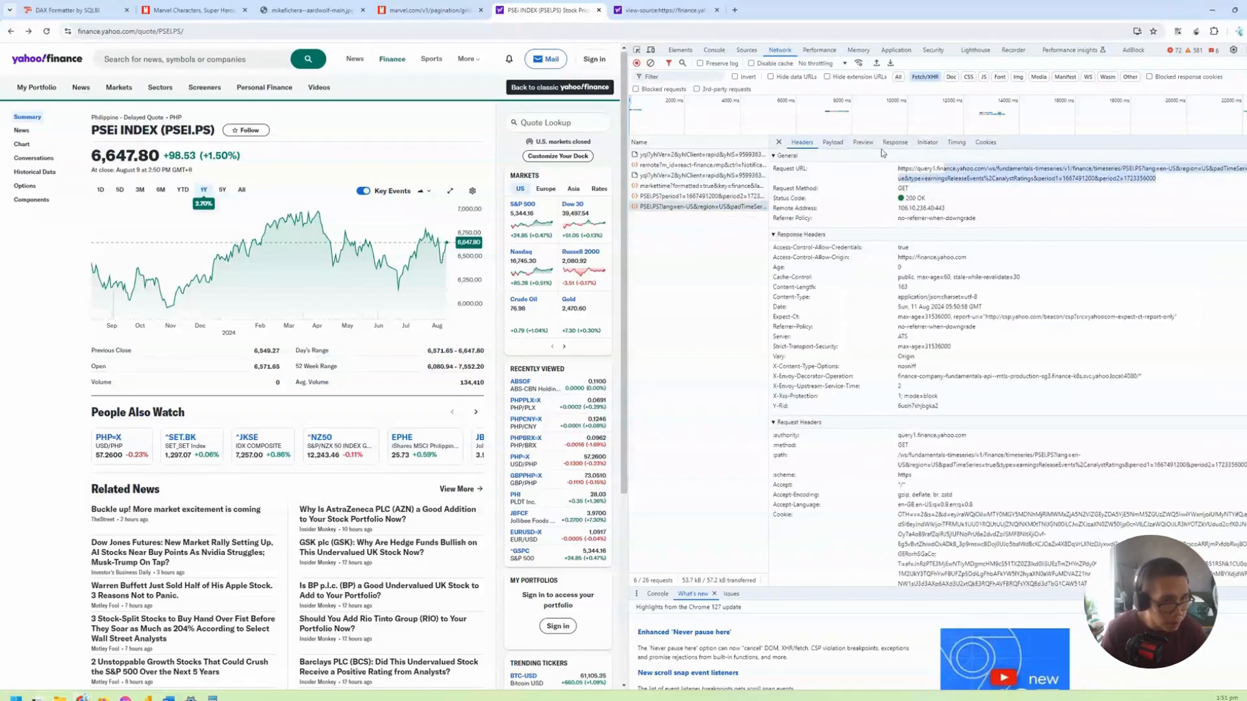
{"action": "left_click", "coordinate": [865, 144]}
{"action": "left_click", "coordinate": [782, 164]}
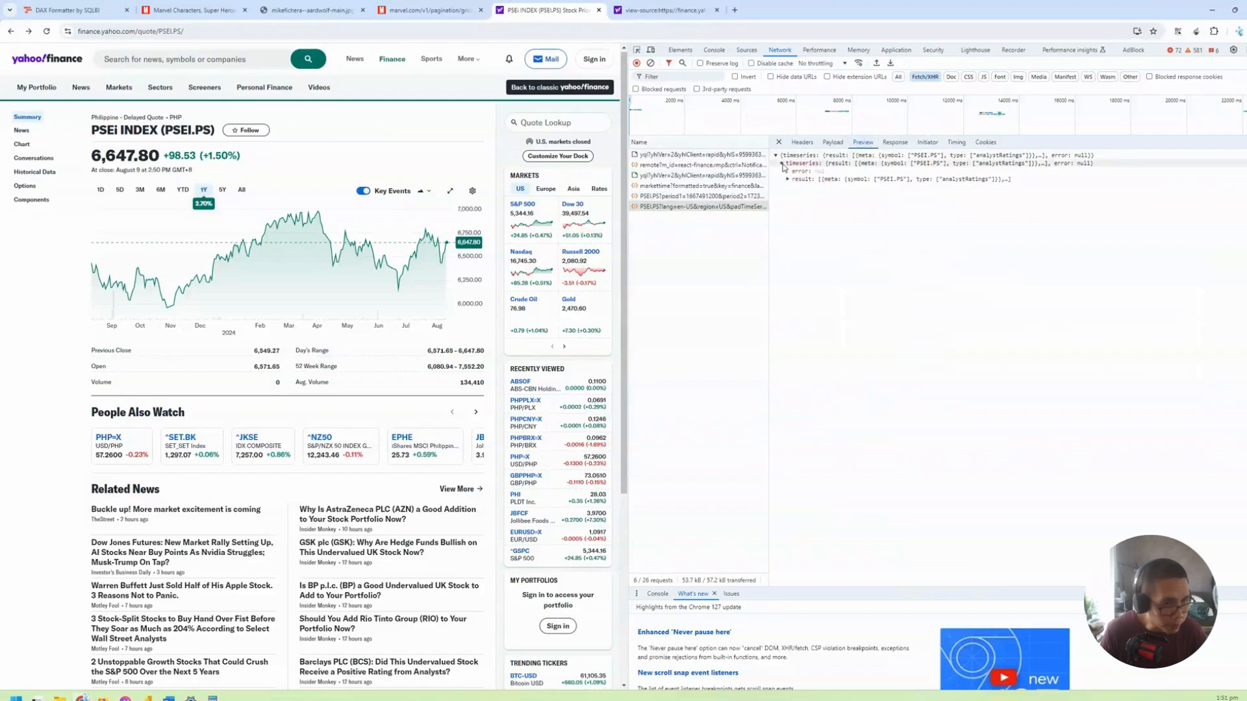
{"action": "left_click", "coordinate": [788, 179]}
{"action": "left_click", "coordinate": [794, 187]}
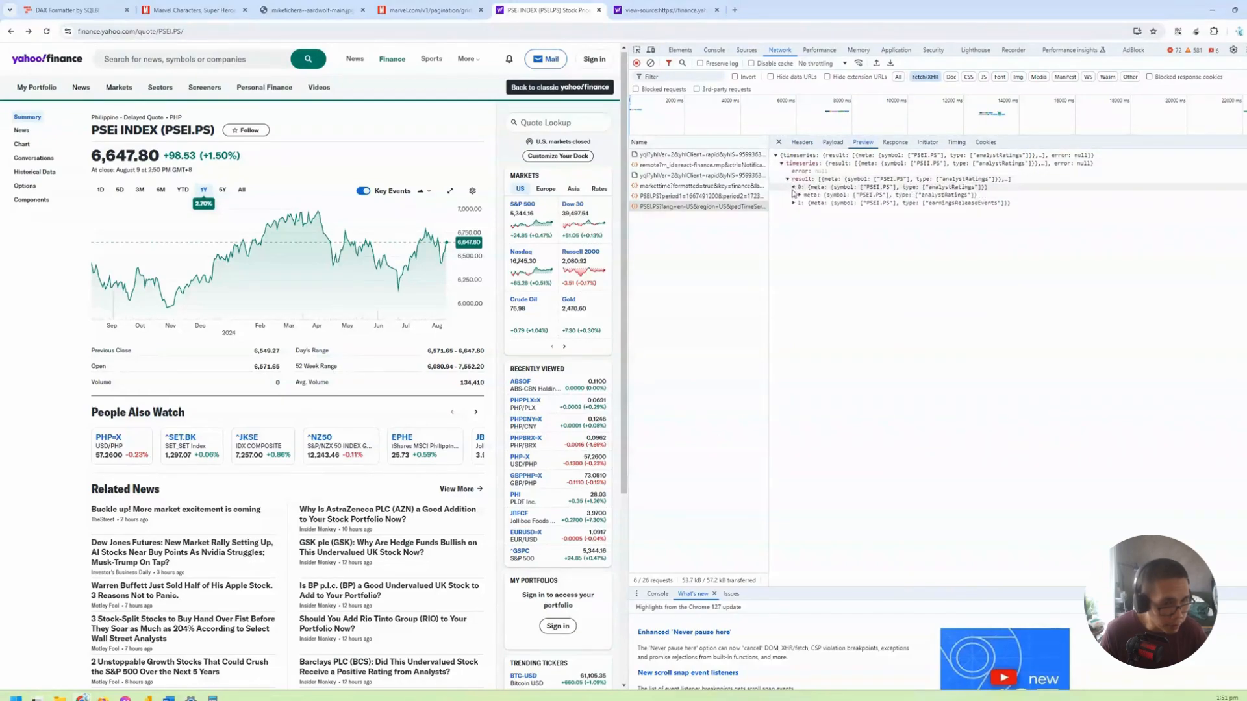
{"action": "left_click", "coordinate": [794, 203]}
{"action": "left_click", "coordinate": [799, 195]}
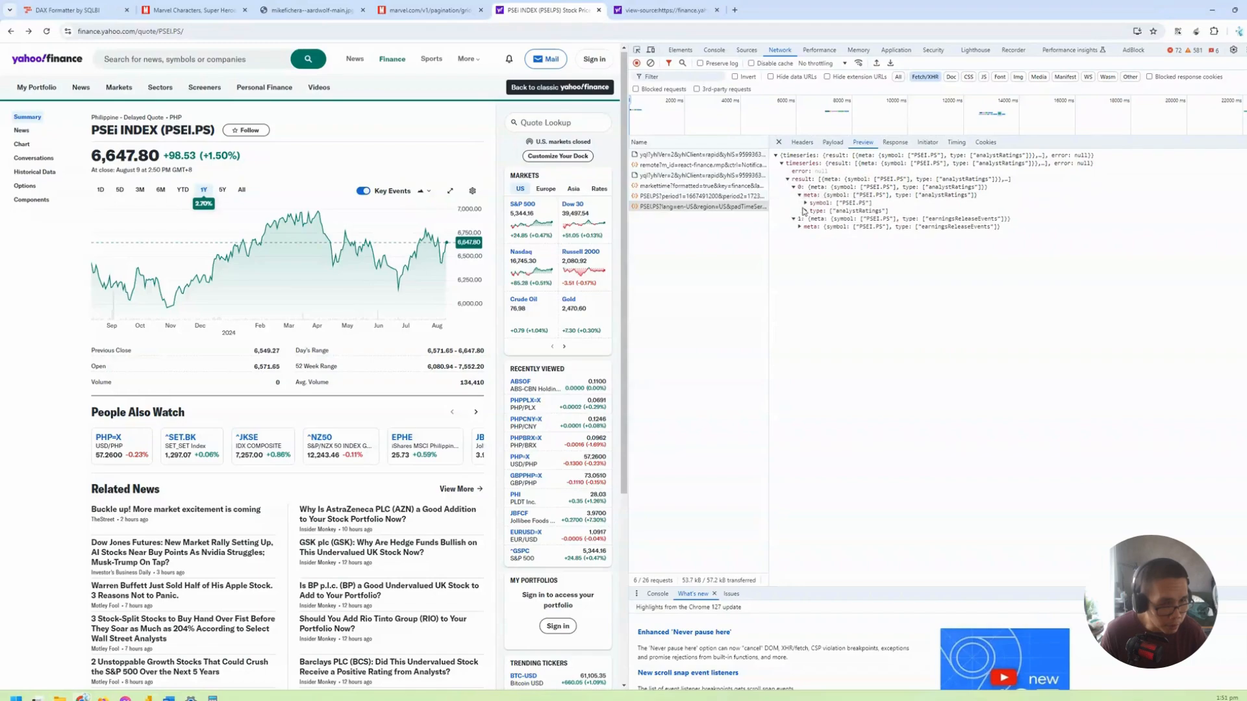
{"action": "left_click", "coordinate": [805, 203]}
{"action": "left_click", "coordinate": [806, 219]}
{"action": "left_click", "coordinate": [800, 243]}
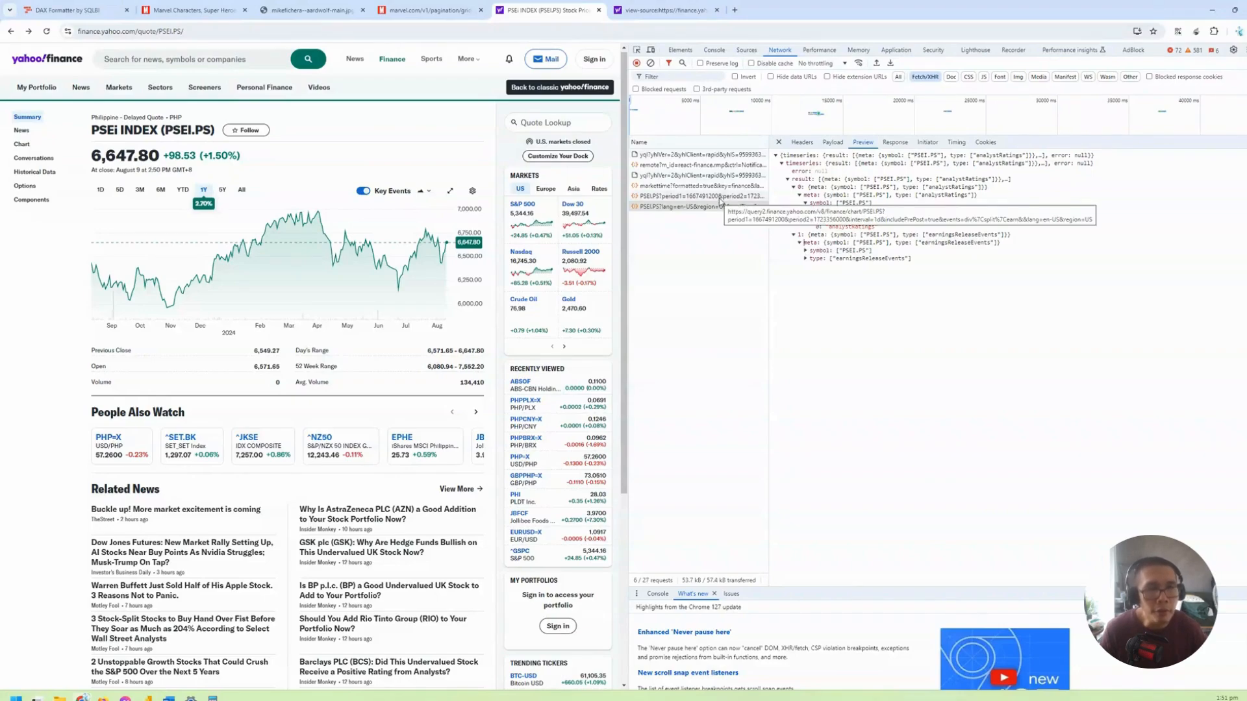
Step: Preview the PSEI.PS?period1 chart request's response and expand its result down to the adjclose indicator values
{"action": "left_click", "coordinate": [720, 197]}
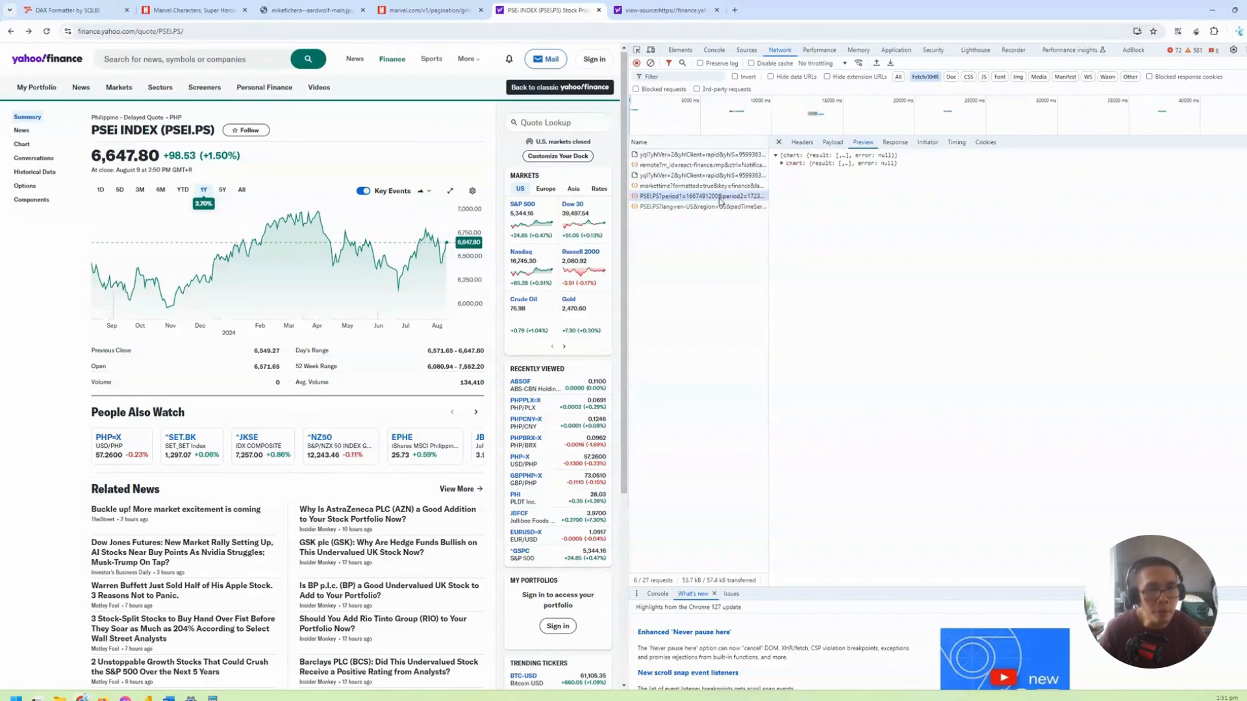
{"action": "left_click", "coordinate": [783, 164]}
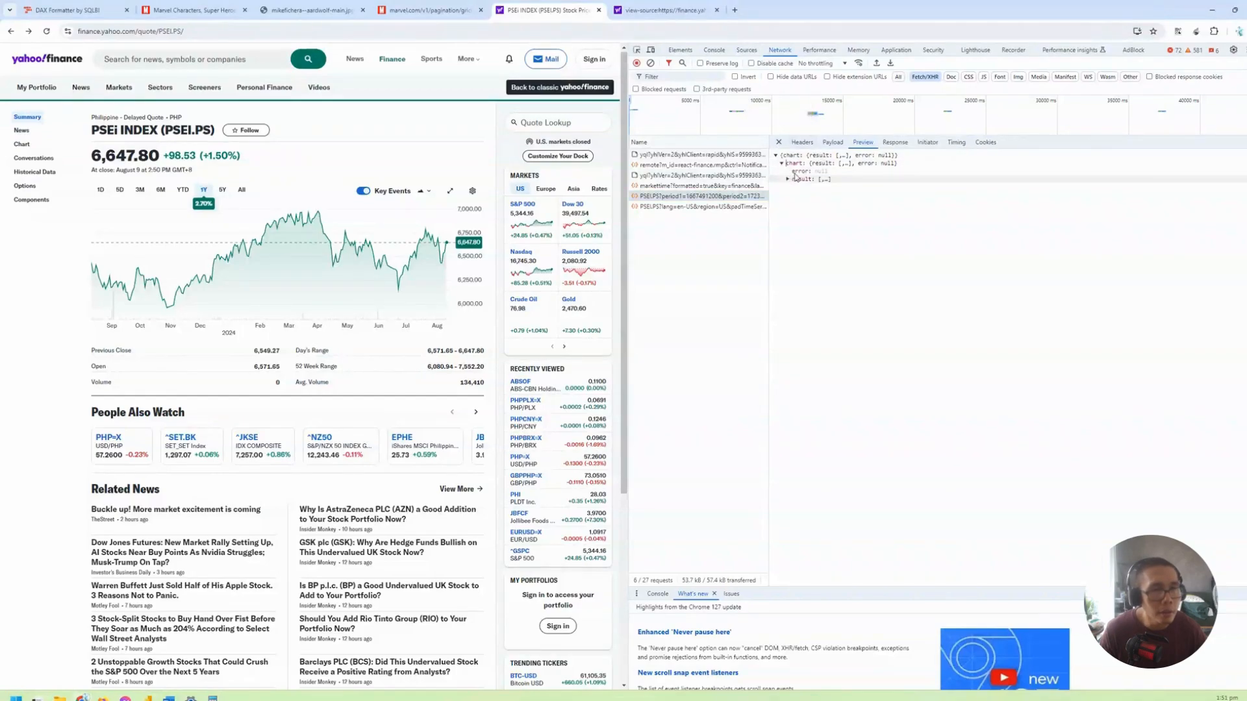
{"action": "left_click", "coordinate": [788, 180]}
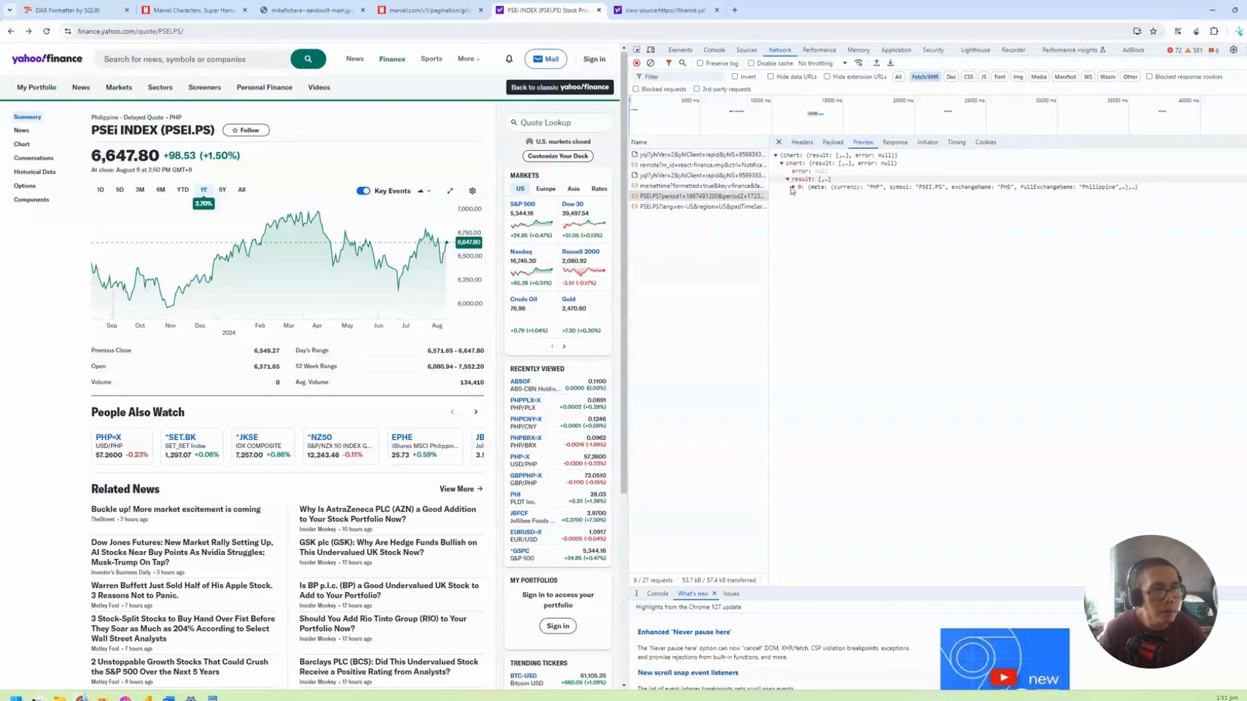
{"action": "left_click", "coordinate": [793, 188]}
{"action": "left_click", "coordinate": [799, 194]}
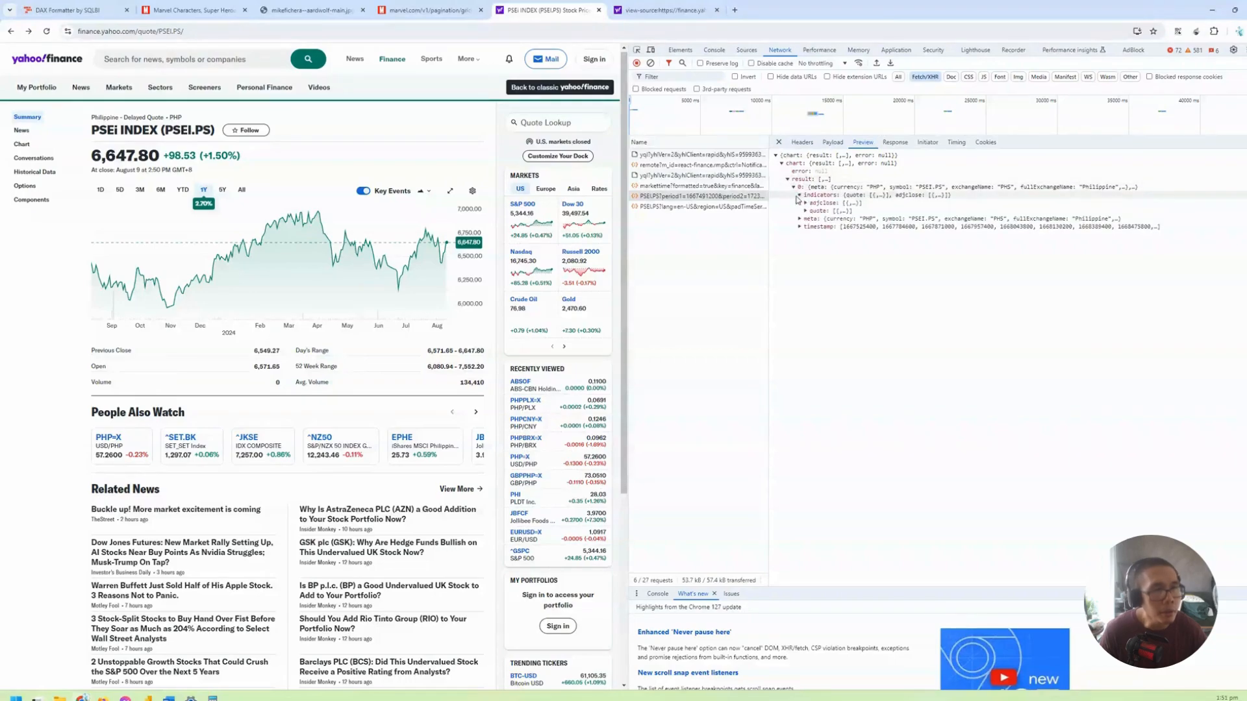
{"action": "left_click", "coordinate": [806, 203]}
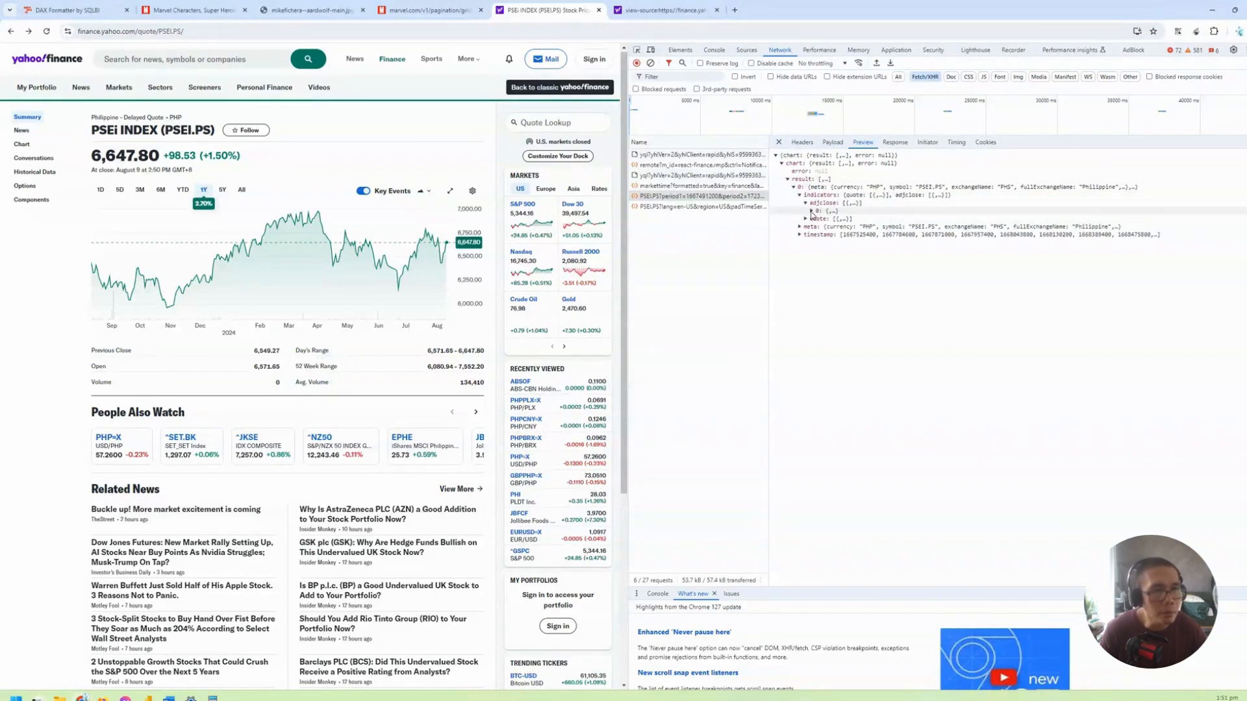
{"action": "left_click", "coordinate": [811, 211]}
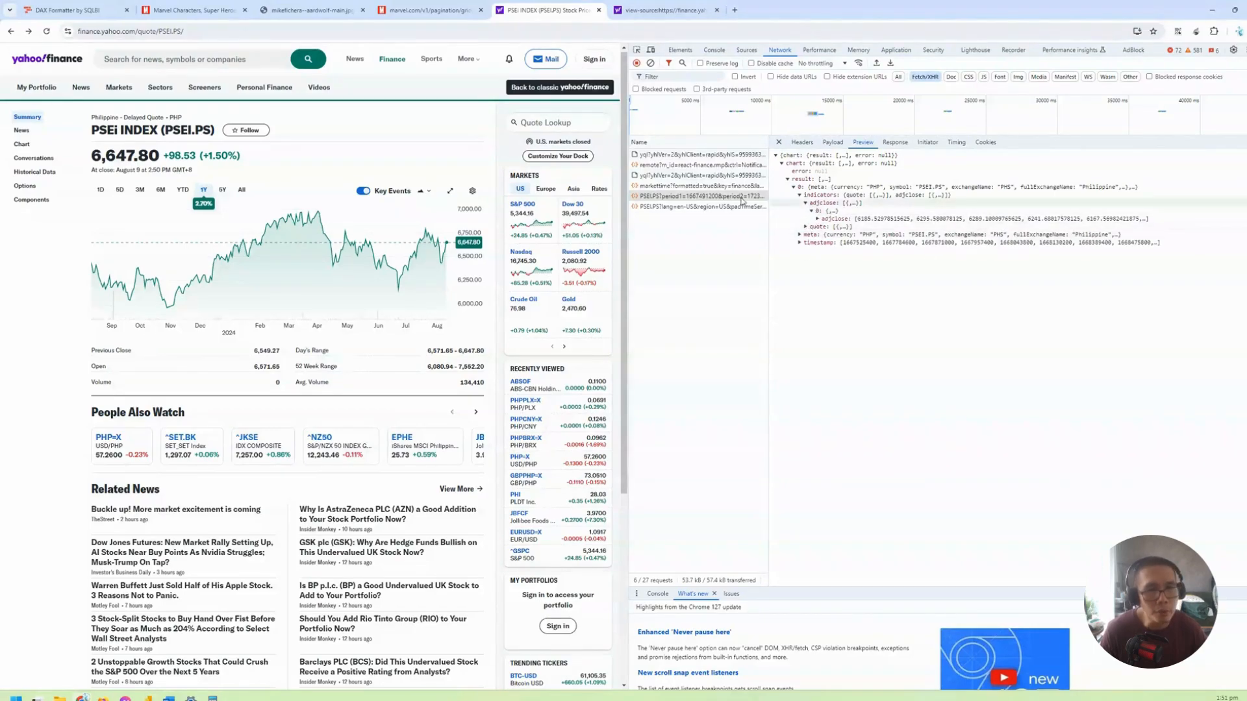
Step: Copy the PSEI.PS chart request's full URL from its headers and load it in a new browser tab
{"action": "left_click", "coordinate": [803, 142]}
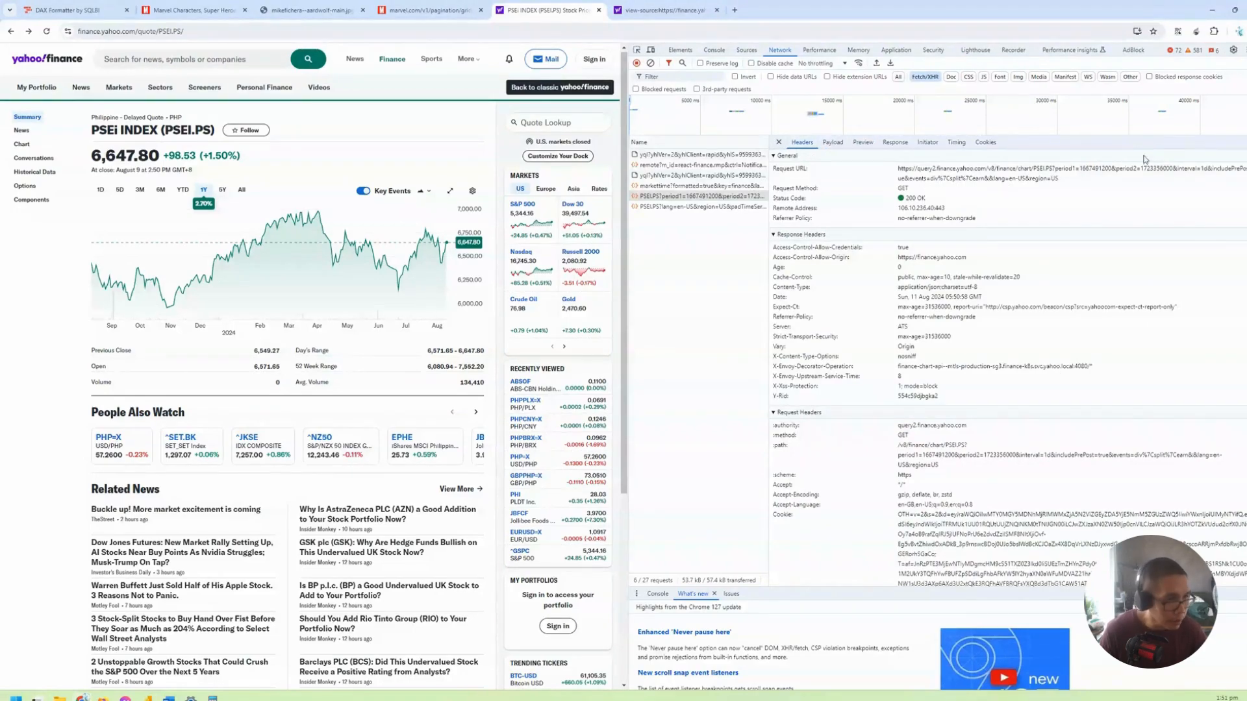
{"action": "left_click_drag", "start_coordinate": [1079, 178], "coordinate": [869, 170]}
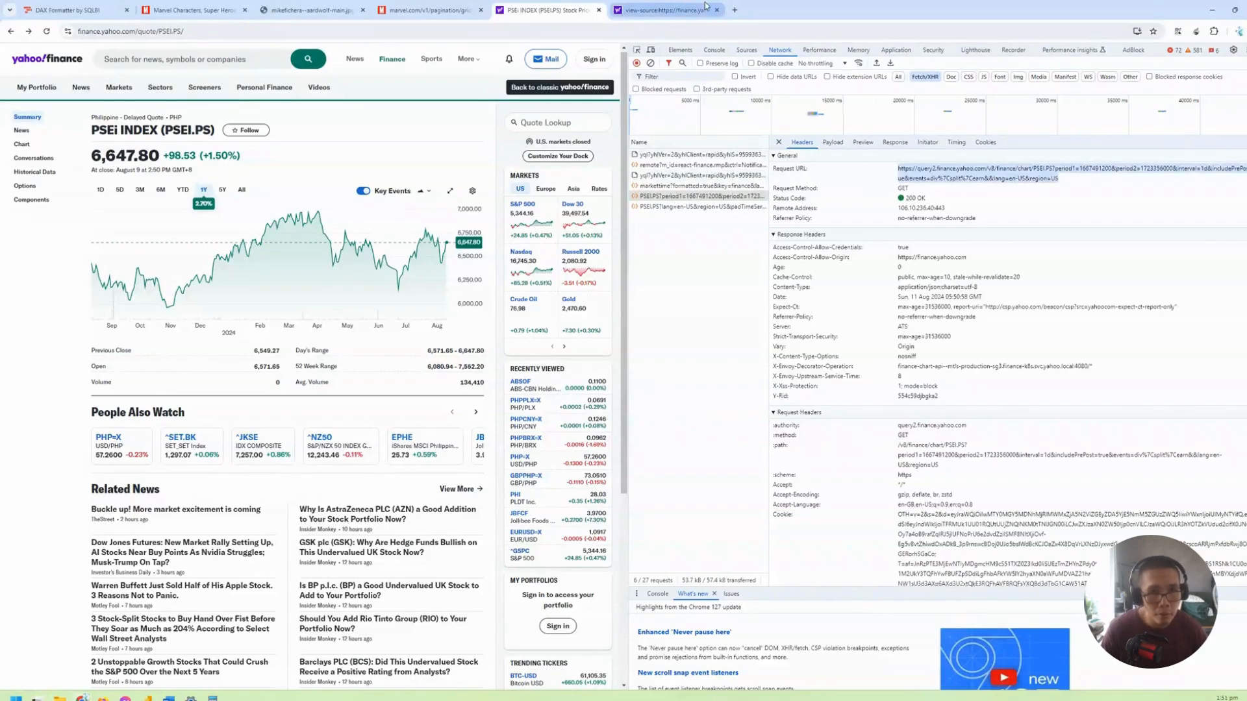
{"action": "left_click", "coordinate": [734, 10]}
{"action": "key", "text": "ctrl+v"}
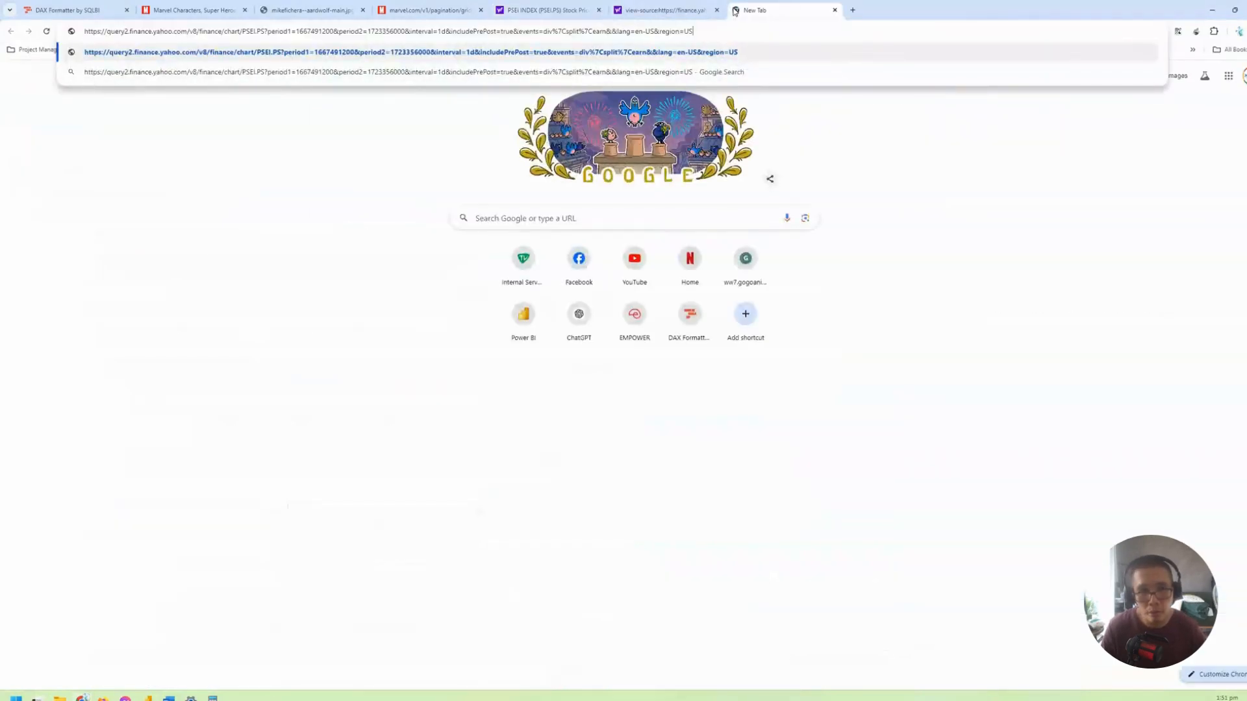
{"action": "key", "text": "Return"}
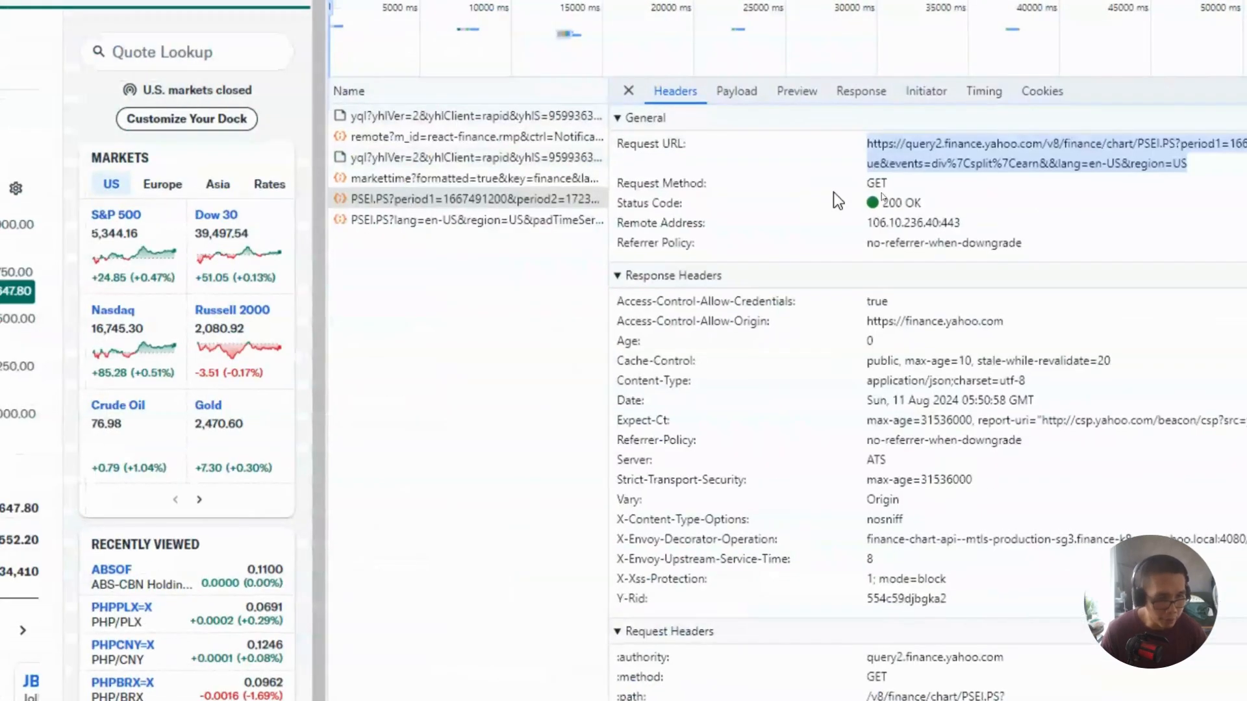
Step: Check the chart request's method in its headers and look through the JSON response in the query2.finance.yahoo.com tab
{"action": "left_click_drag", "start_coordinate": [845, 189], "coordinate": [928, 191]}
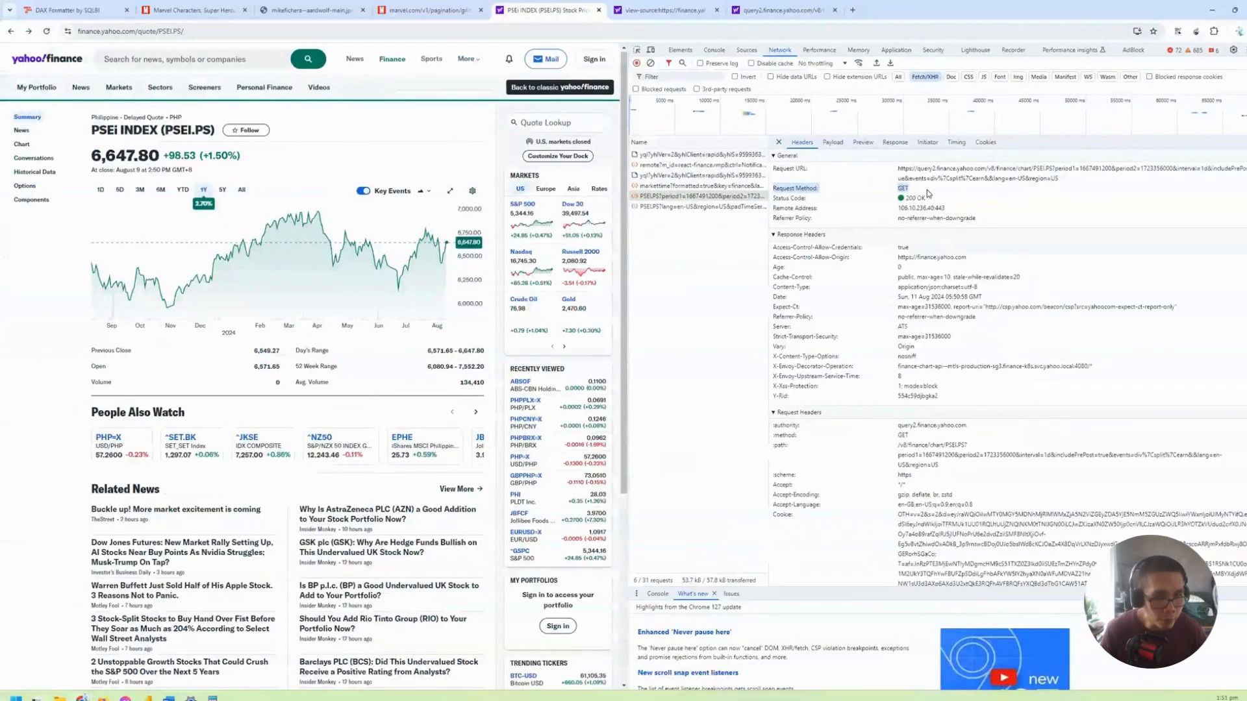
{"action": "left_click", "coordinate": [812, 8]}
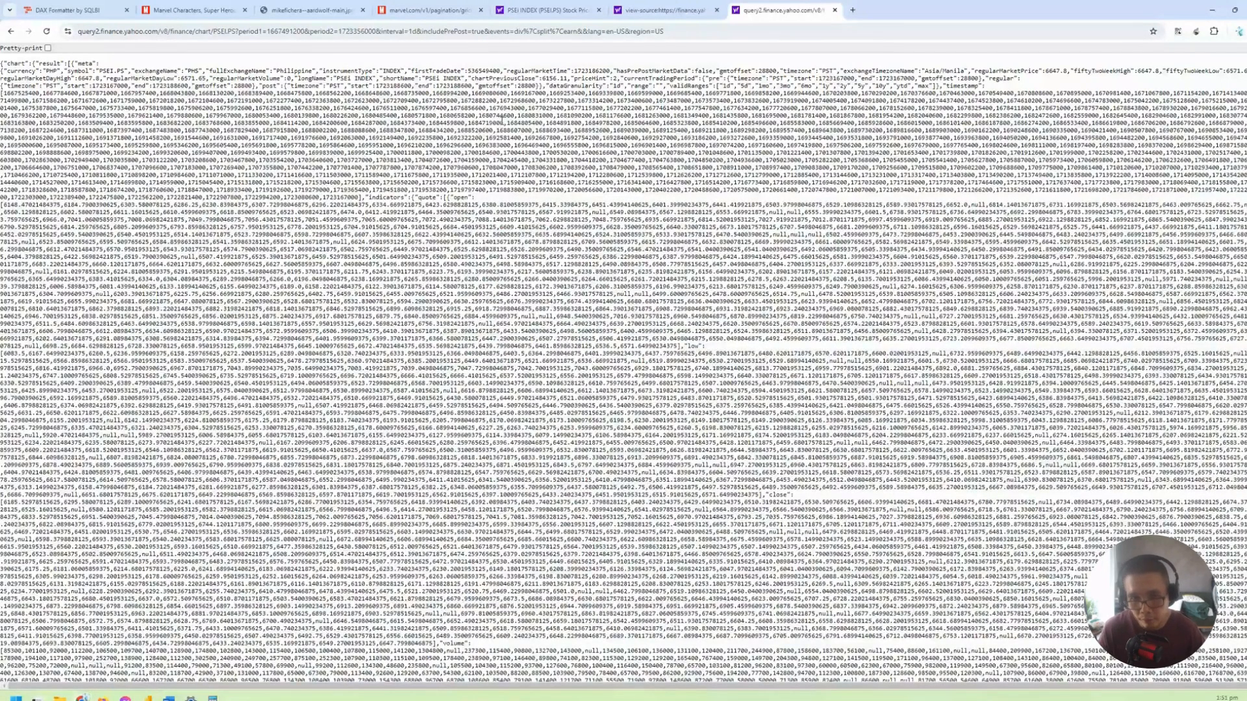
{"action": "scroll", "coordinate": [455, 143], "scroll_direction": "down", "scroll_amount": 3}
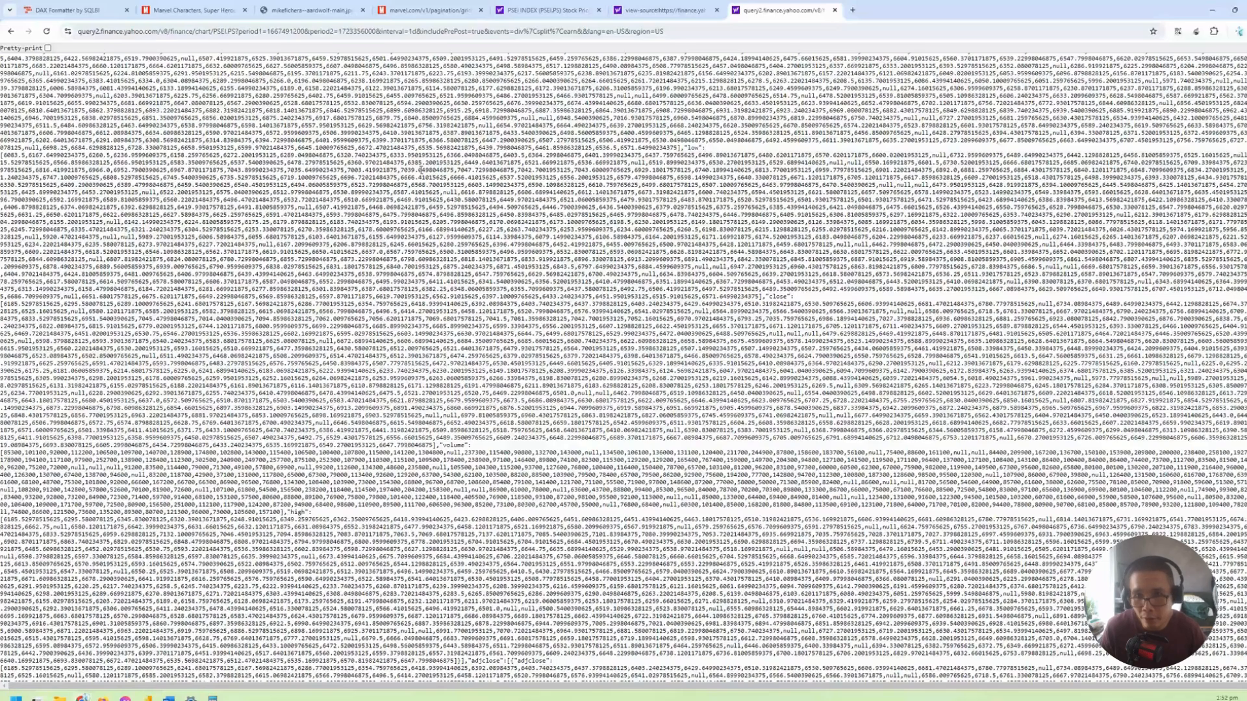
{"action": "scroll", "coordinate": [421, 170], "scroll_direction": "up", "scroll_amount": 3}
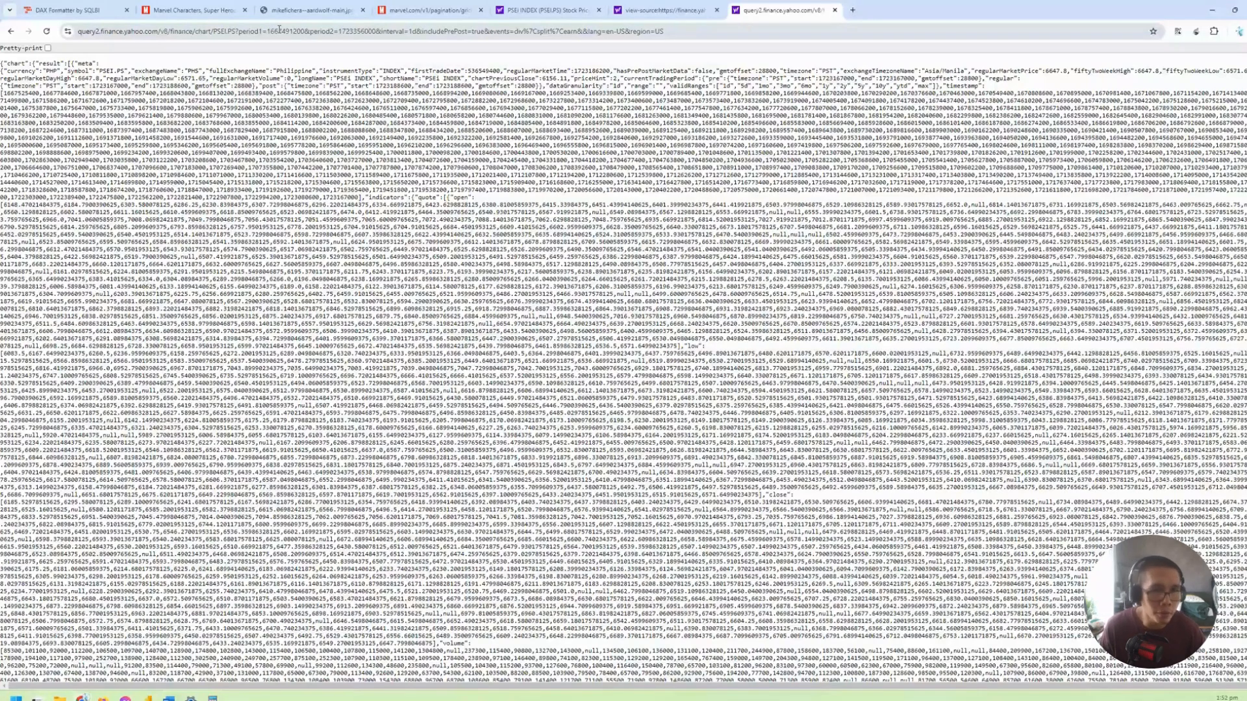
Step: Copy the period1 value from the PSEI.PS chart URL and open ChatGPT in a new browser tab
{"action": "double_click", "coordinate": [279, 30]}
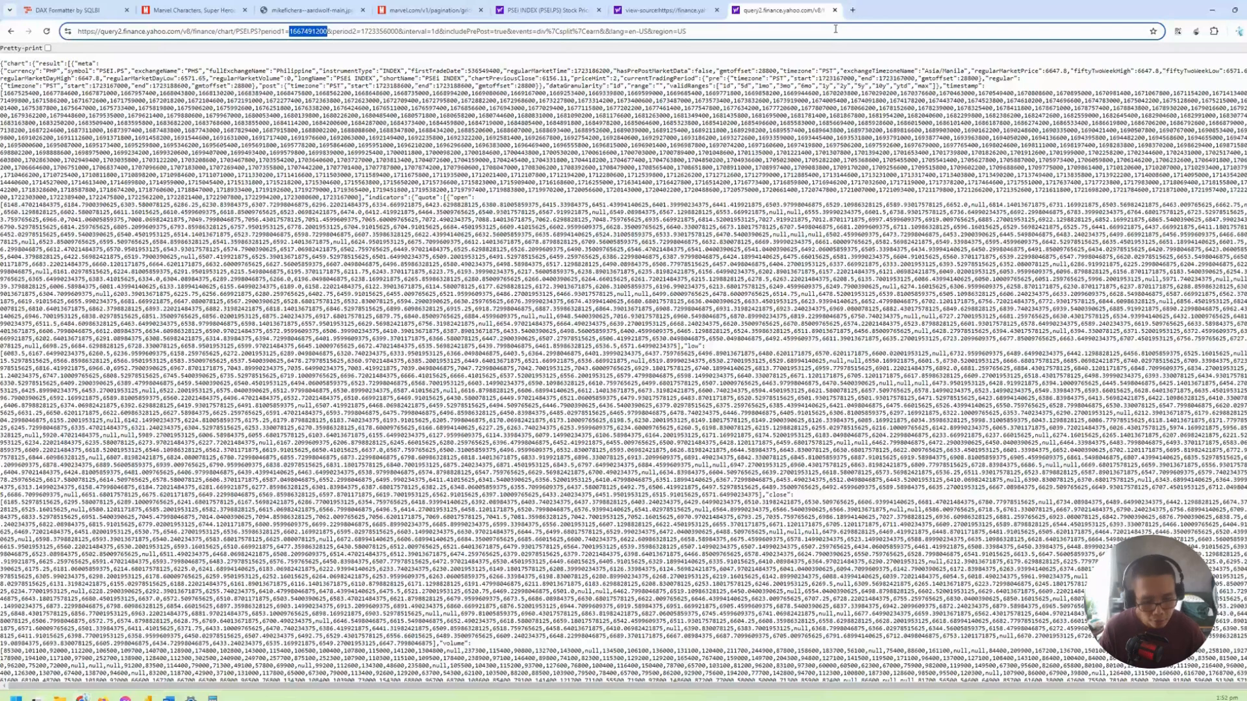
{"action": "key", "text": "ctrl+t"}
{"action": "type", "text": "chat"}
{"action": "key", "text": "Return"}
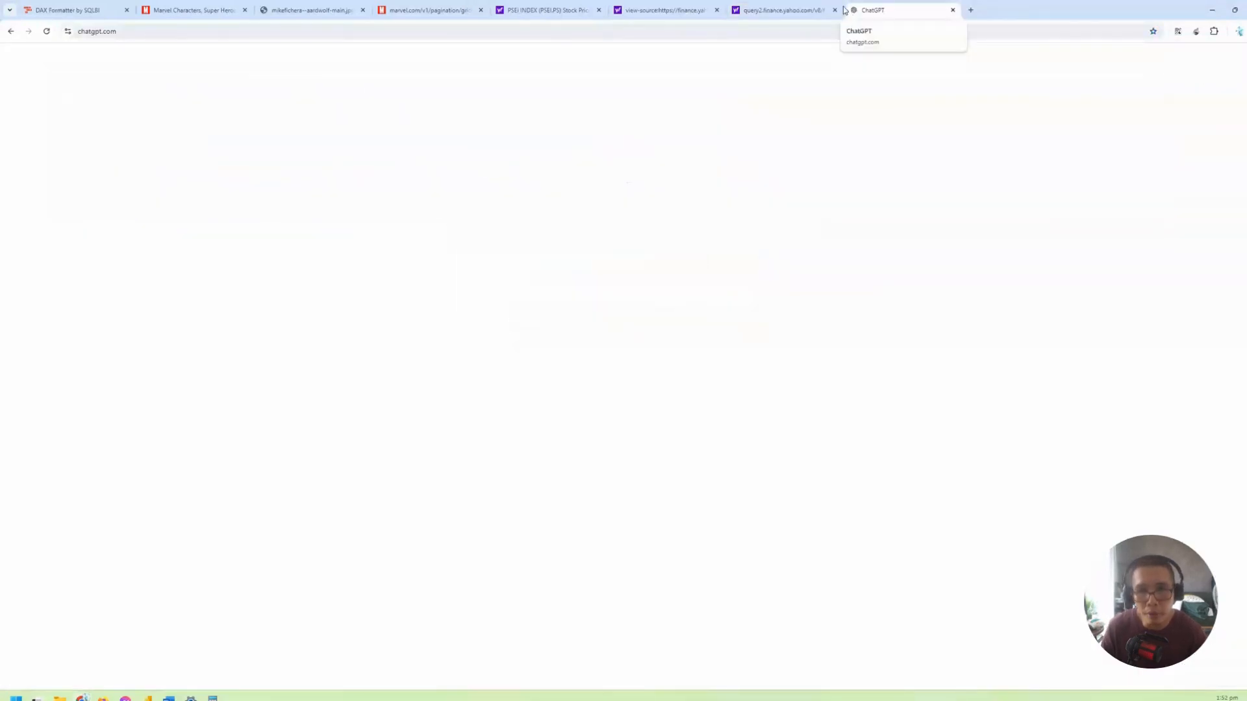
{"action": "left_click", "coordinate": [646, 8]}
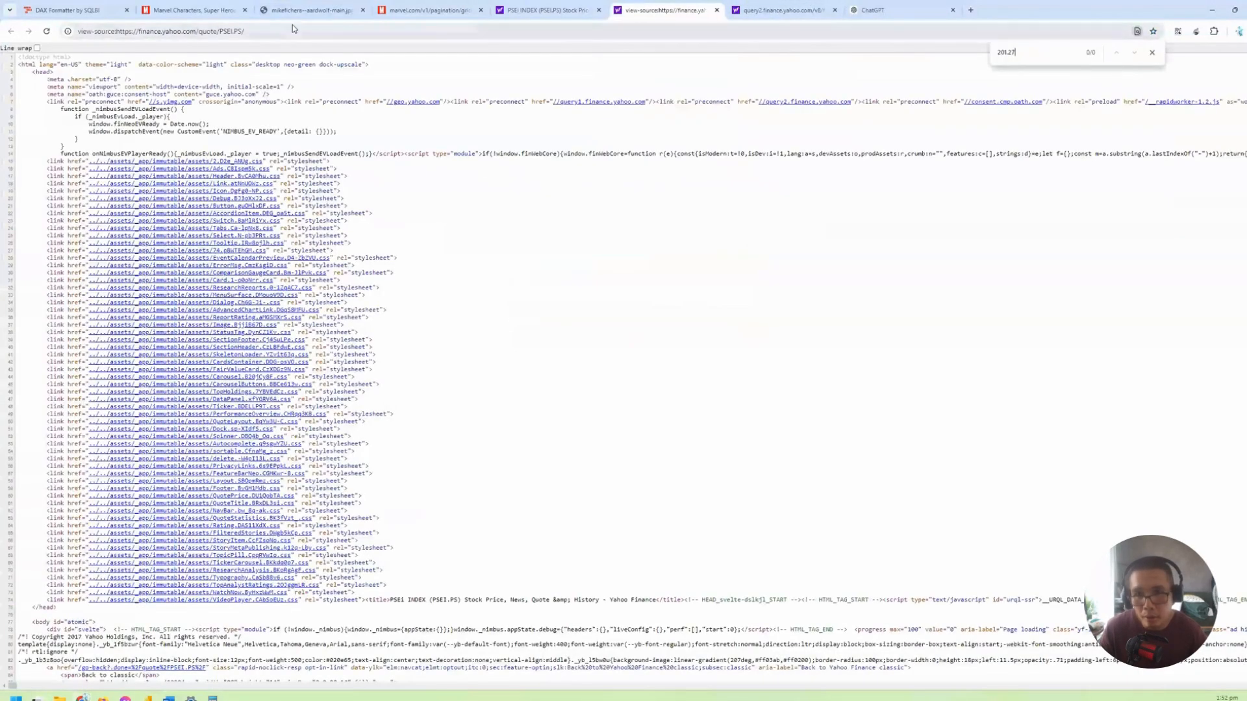
{"action": "left_click", "coordinate": [539, 10]}
{"action": "left_click", "coordinate": [659, 10]}
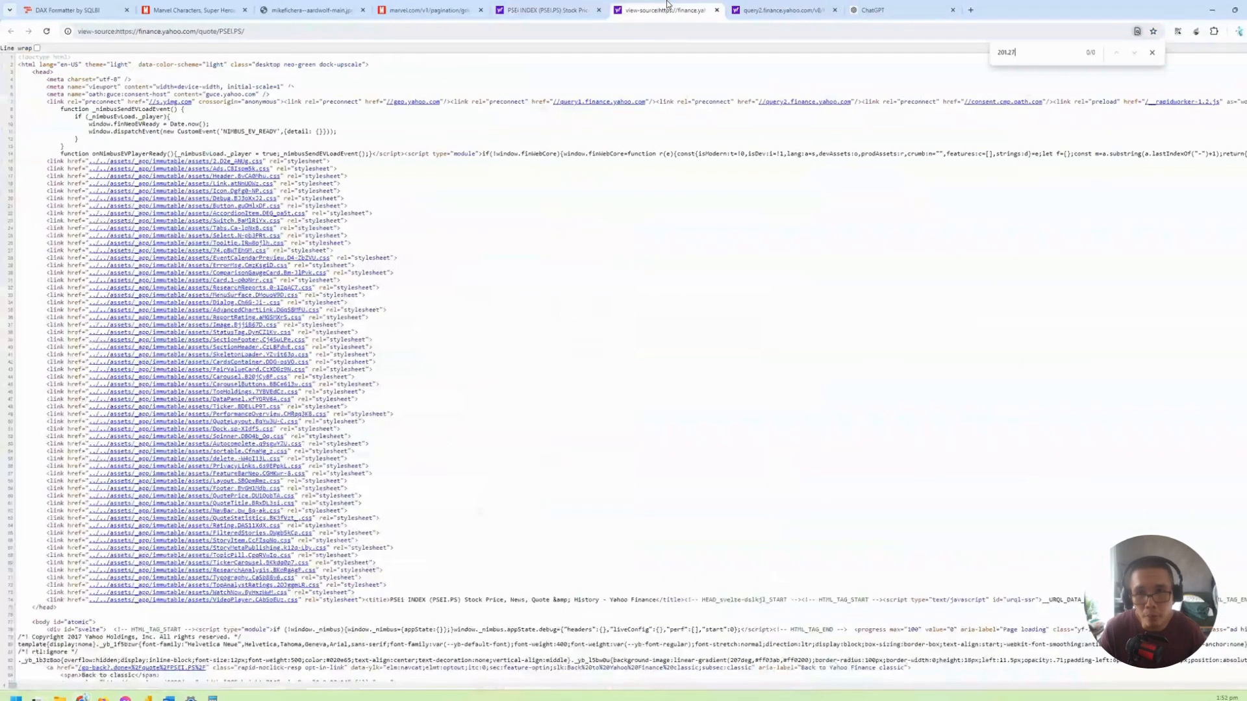
{"action": "left_click", "coordinate": [782, 10]}
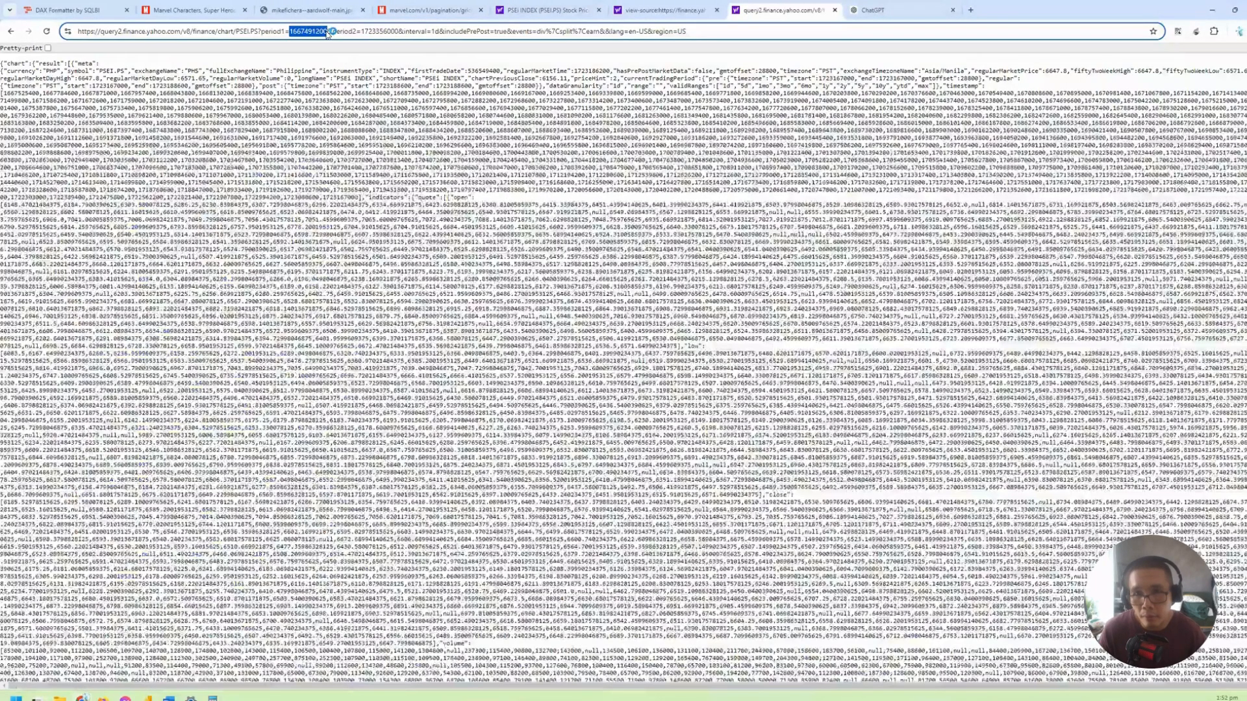
{"action": "left_click", "coordinate": [874, 10]}
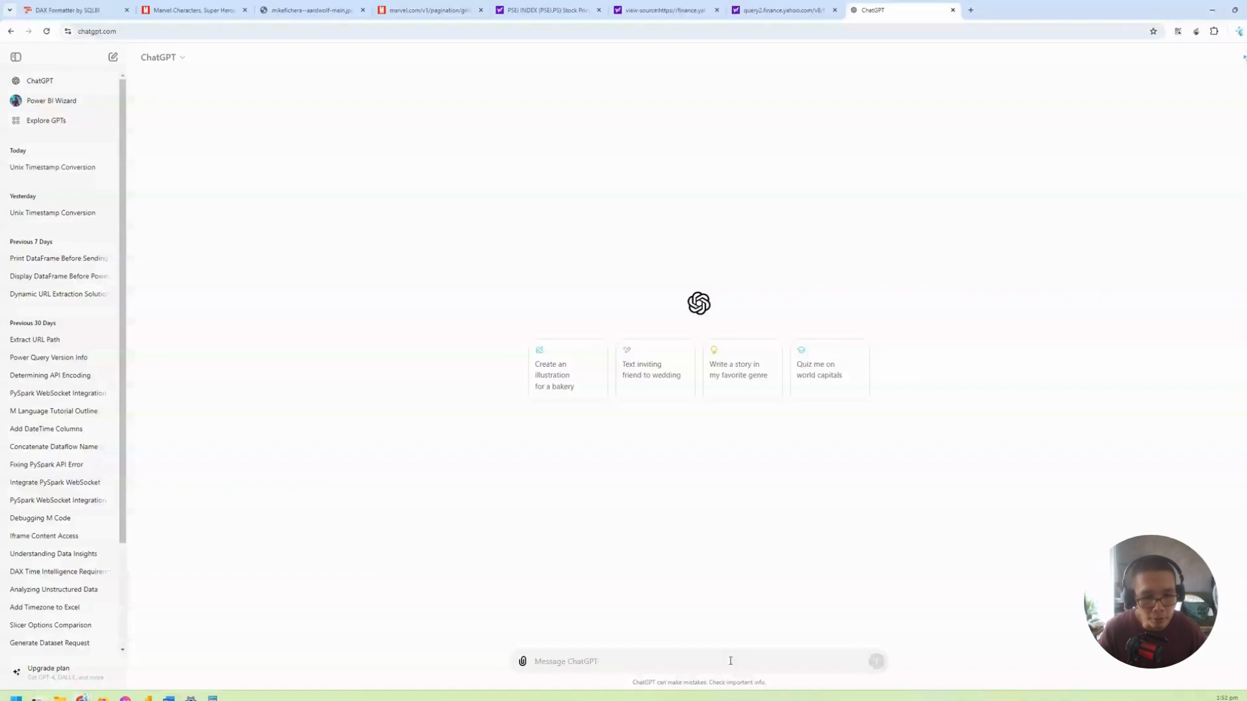
{"action": "type", "text": "what is 1667491200"}
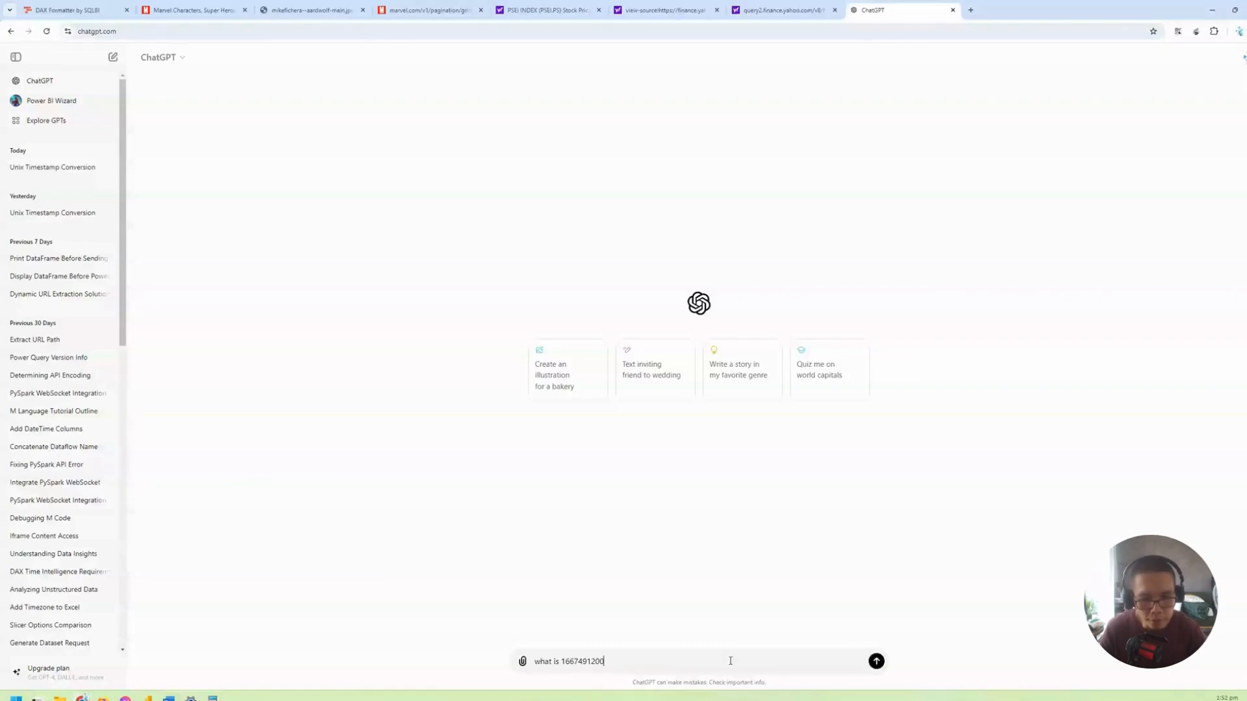
{"action": "key", "text": "Return"}
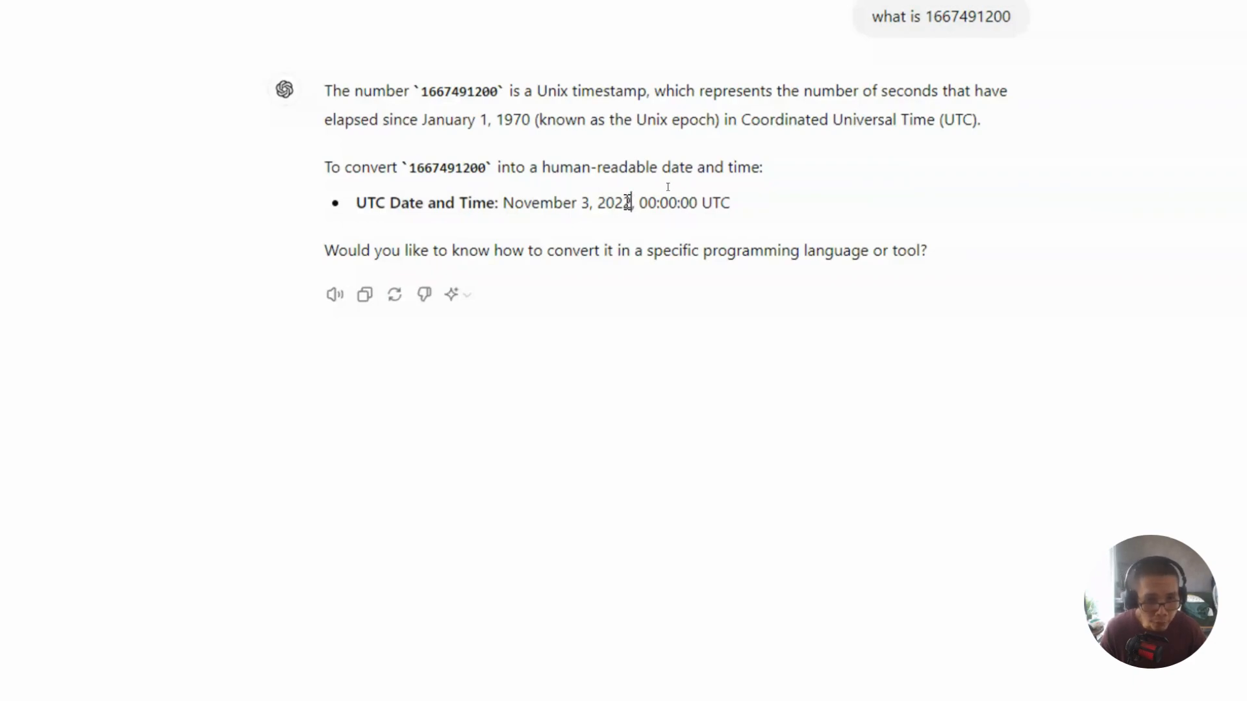
{"action": "left_click_drag", "start_coordinate": [630, 203], "coordinate": [548, 205]}
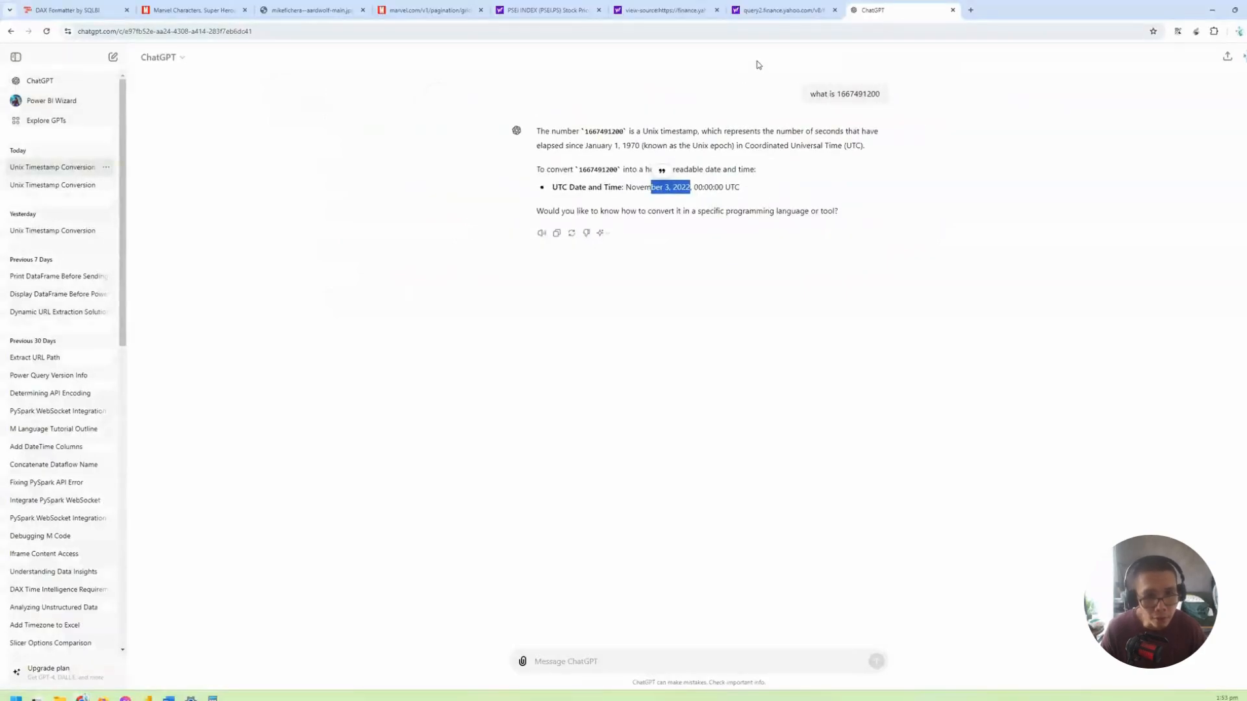
{"action": "left_click", "coordinate": [764, 18]}
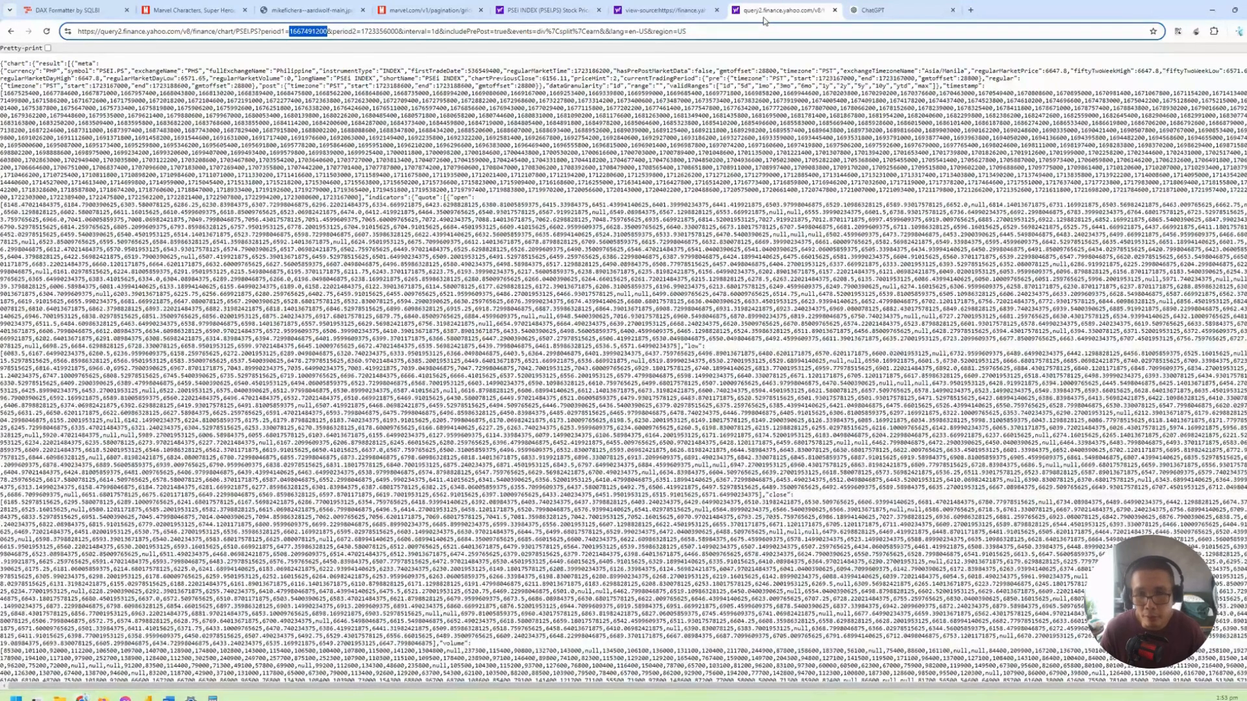
{"action": "left_click", "coordinate": [414, 31]}
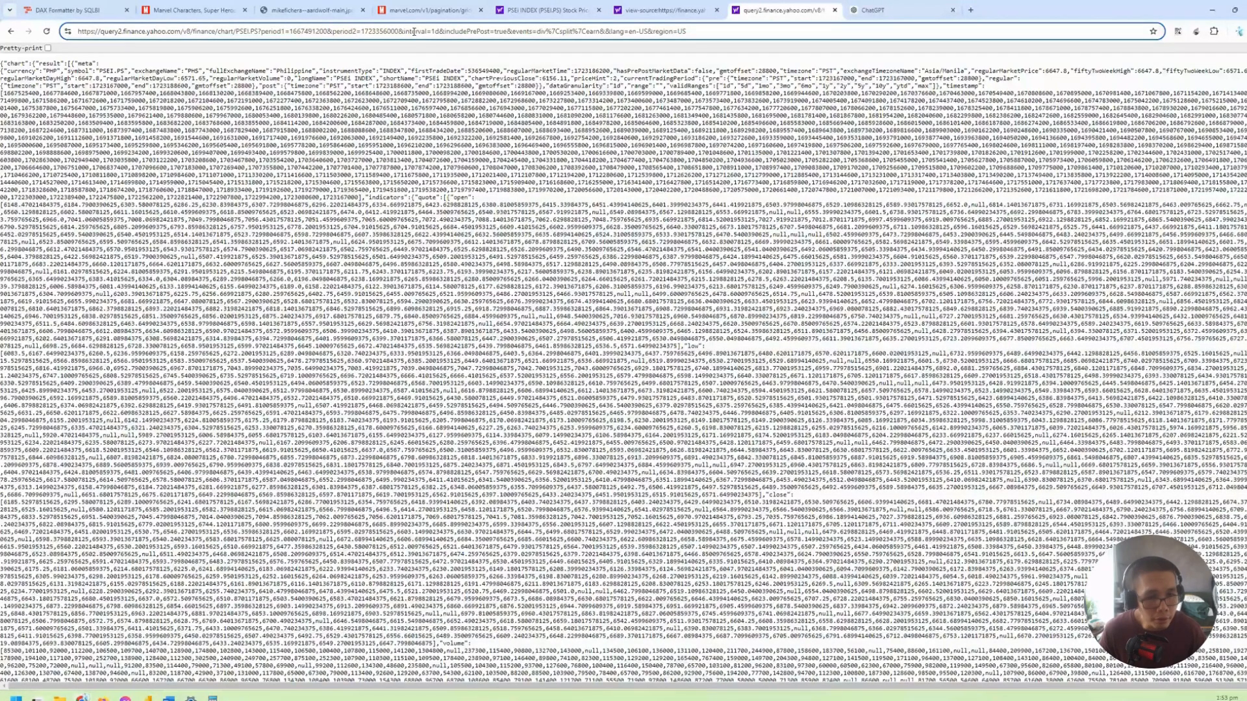
{"action": "key", "text": "ctrl+Tab"}
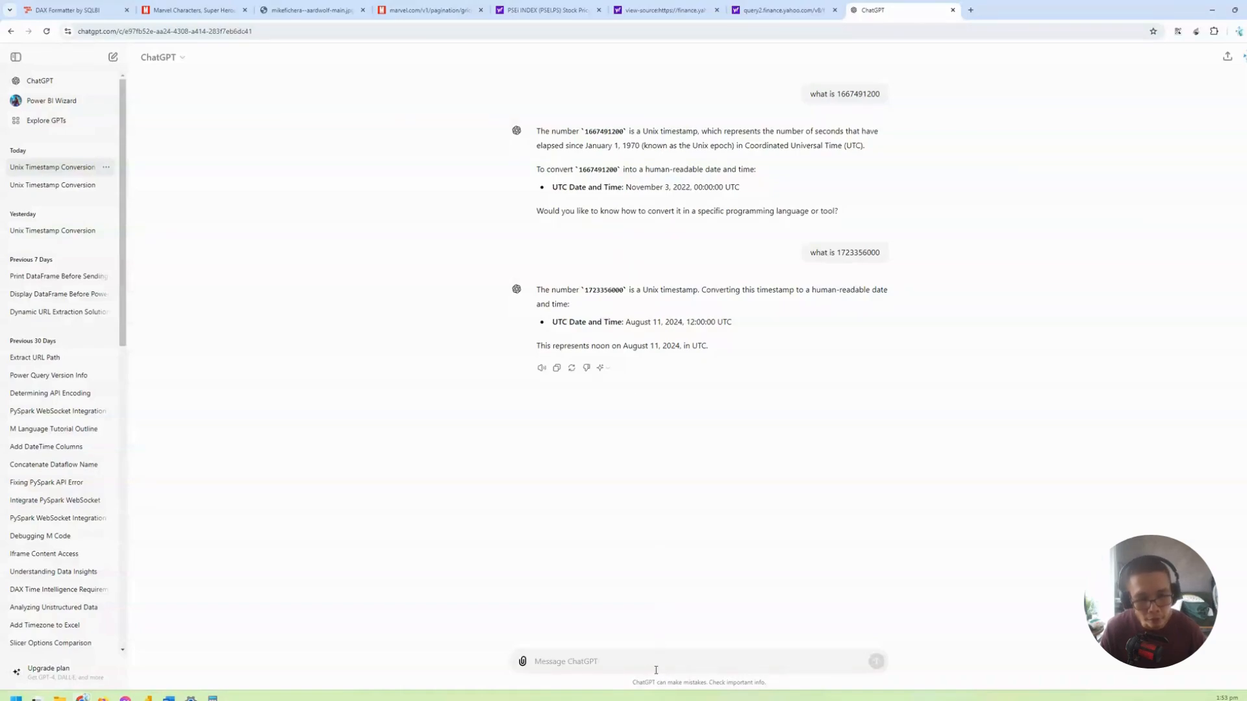
{"action": "type", "text": "give m e th"}
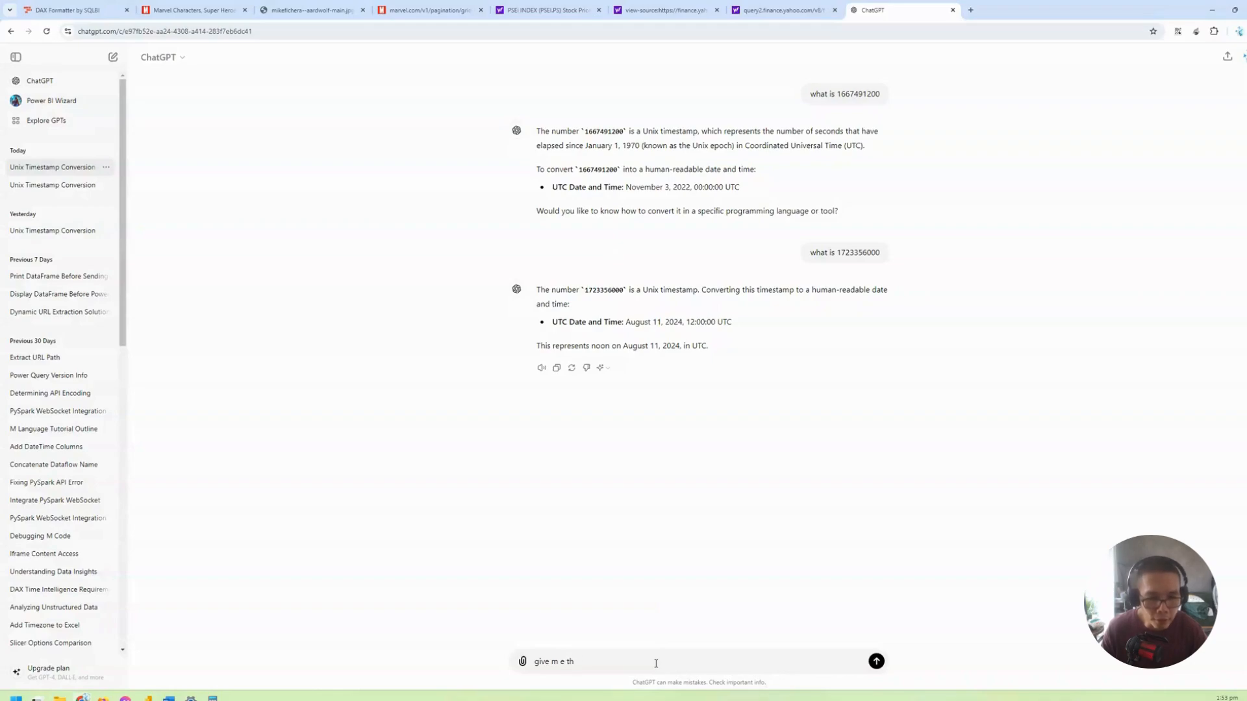
{"action": "type", "text": "e e theunix timestamp"}
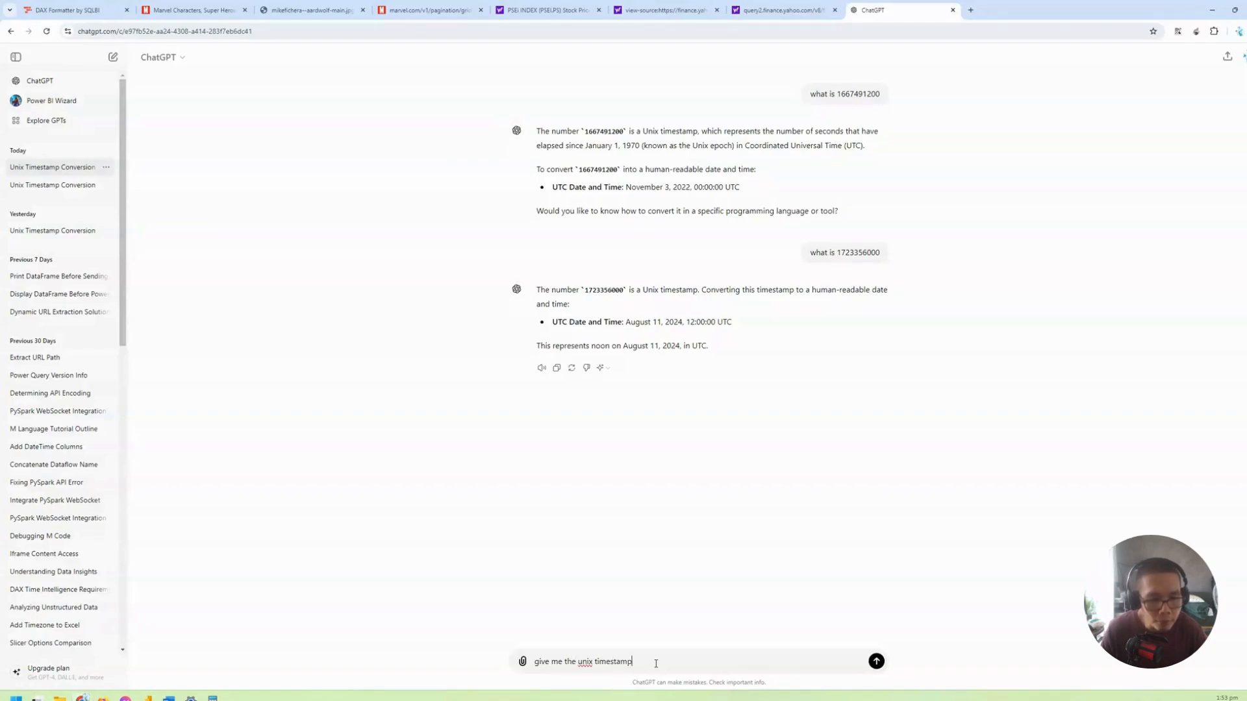
{"action": "type", "text": " fr"}
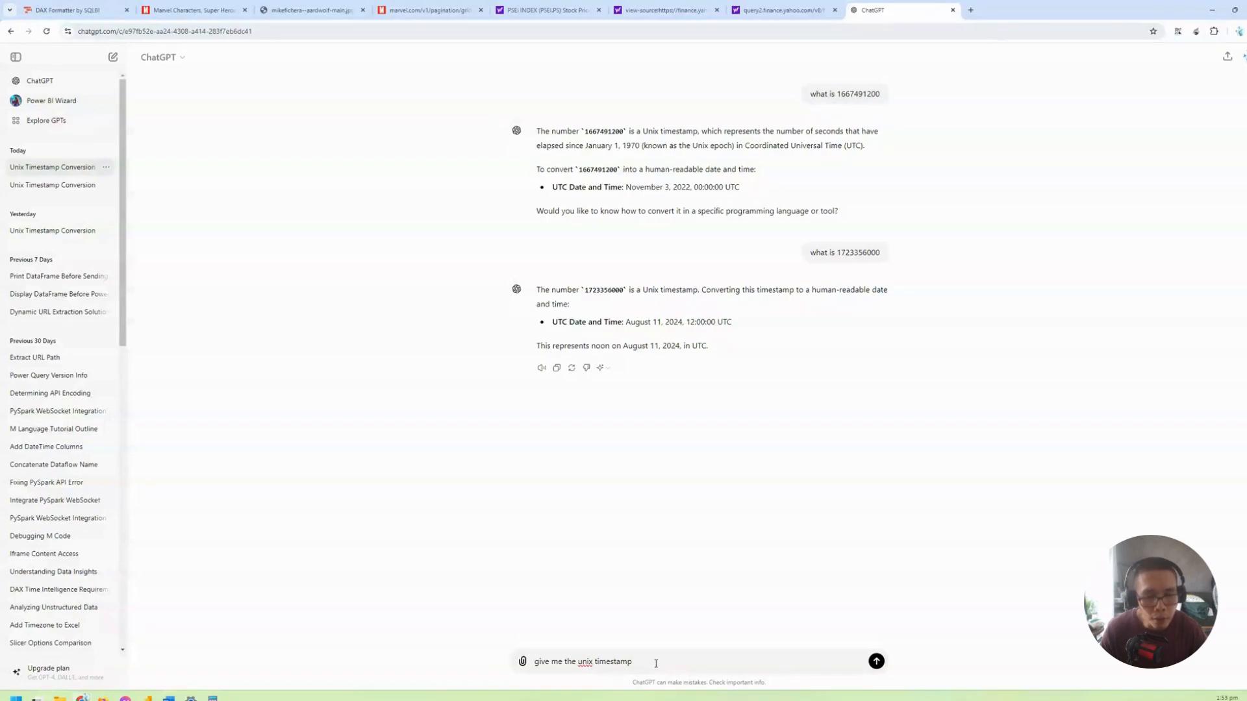
{"action": "type", "text": " 1 year ago from"}
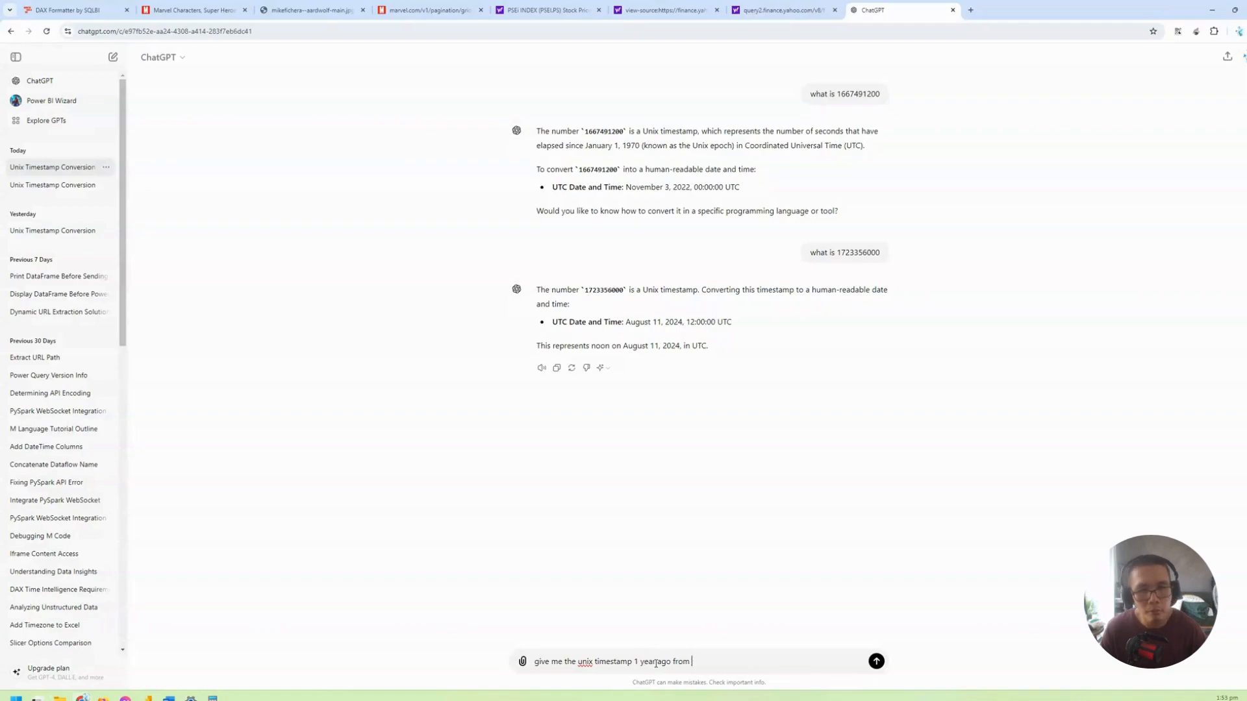
{"action": "double_click", "coordinate": [604, 290]}
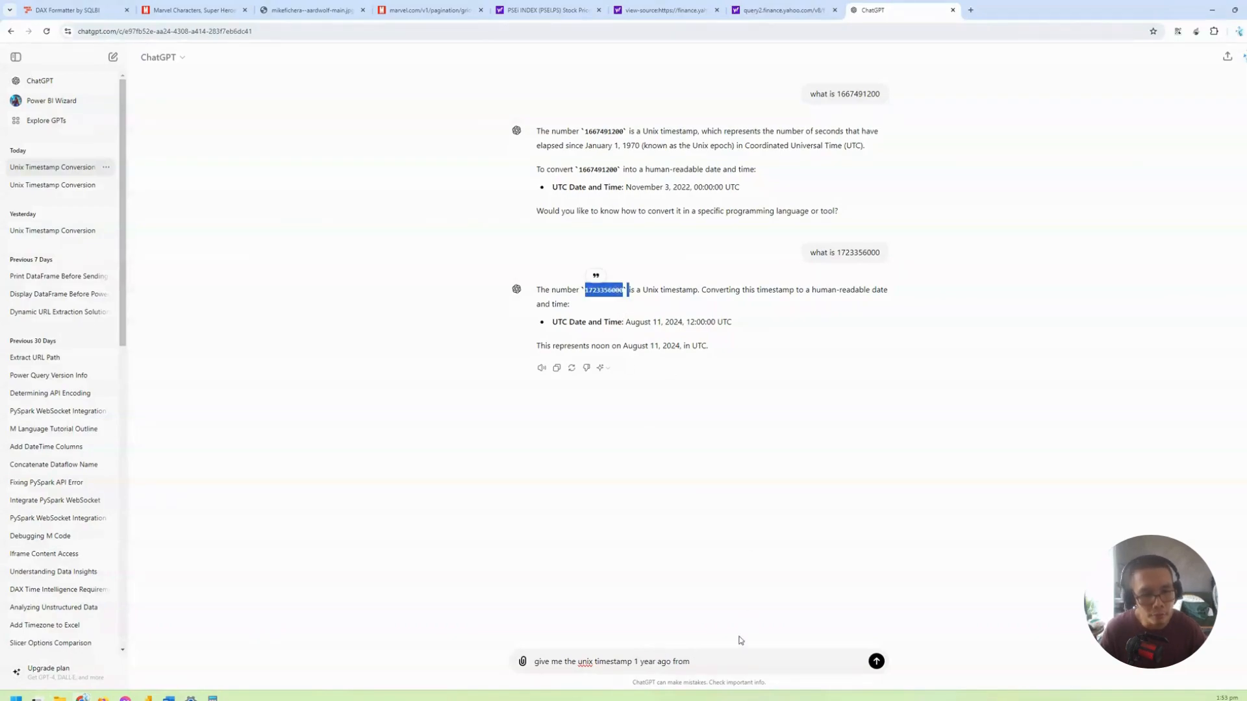
{"action": "key", "text": "ctrl+c"}
{"action": "left_click", "coordinate": [735, 656]}
{"action": "key", "text": "ctrl+v"}
{"action": "key", "text": "Return"}
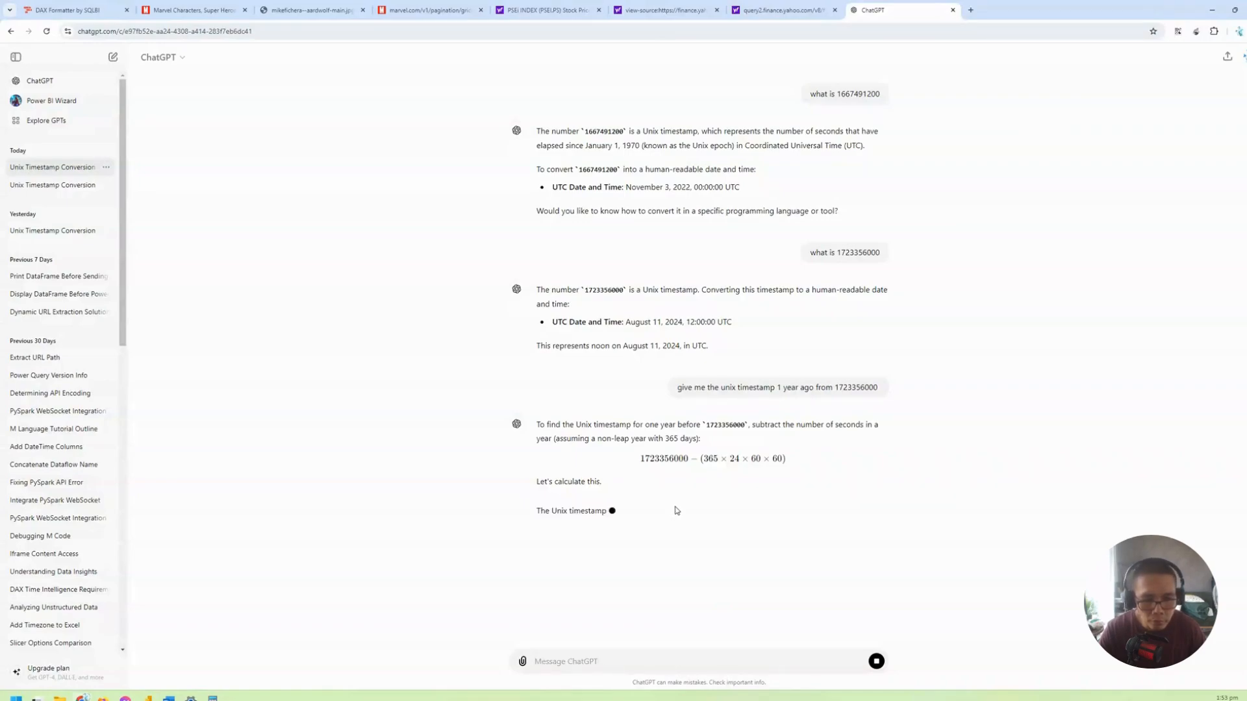
{"action": "double_click", "coordinate": [748, 514]}
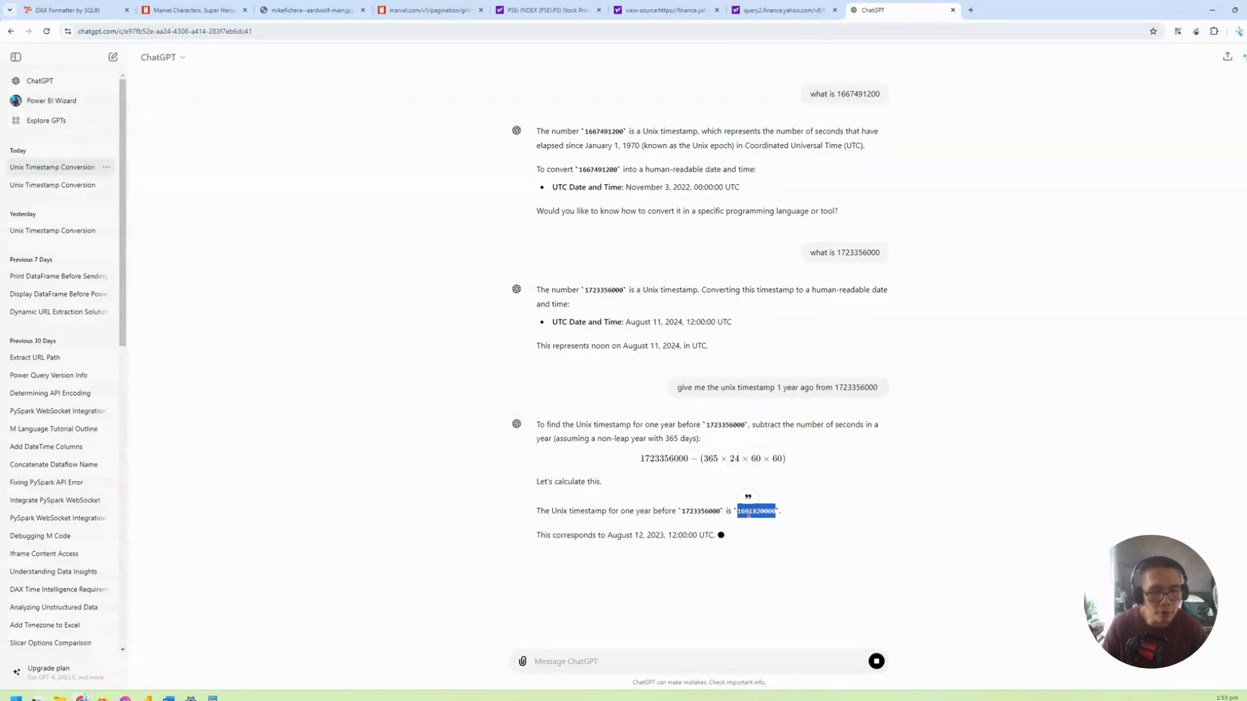
{"action": "left_click", "coordinate": [758, 8]}
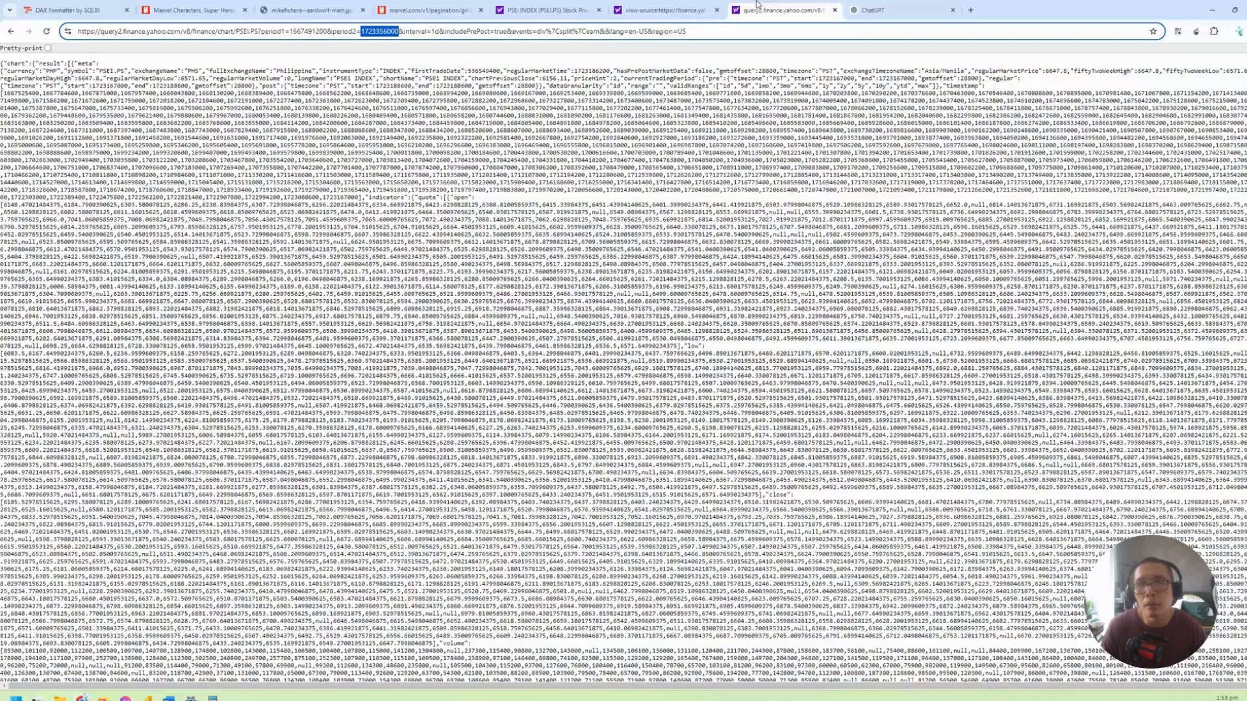
{"action": "double_click", "coordinate": [305, 32]}
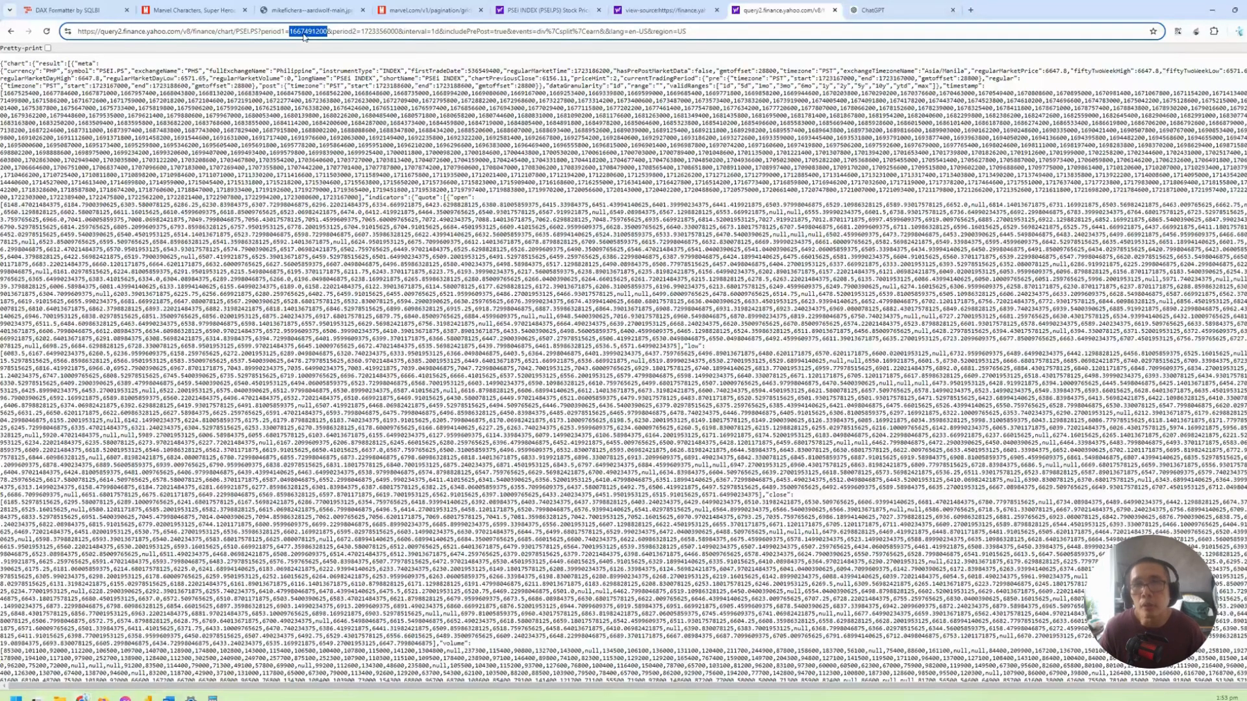
{"action": "key", "text": "ctrl+v"}
{"action": "key", "text": "Return"}
Step: Copy the modified chart URL, switch to the Untitled Power Query Editor and load it as a new Web source
{"action": "left_click", "coordinate": [368, 32]}
{"action": "mouse_move", "coordinate": [167, 698]}
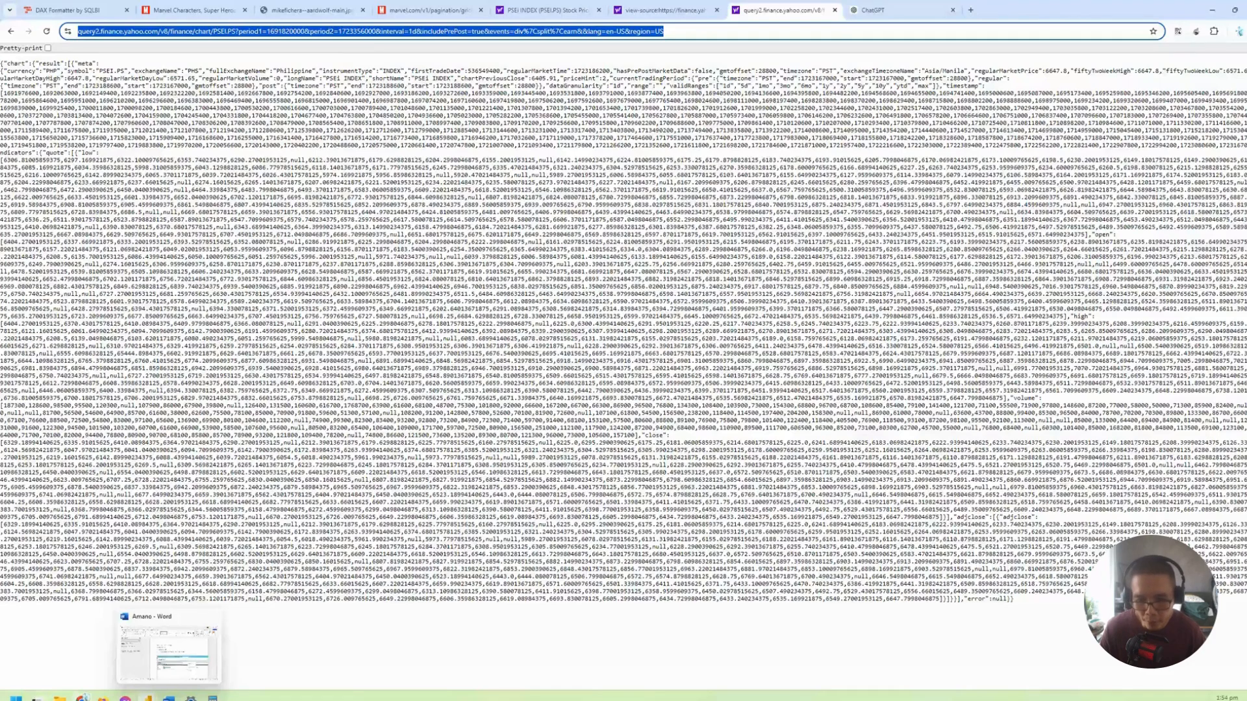
{"action": "mouse_move", "coordinate": [268, 693]}
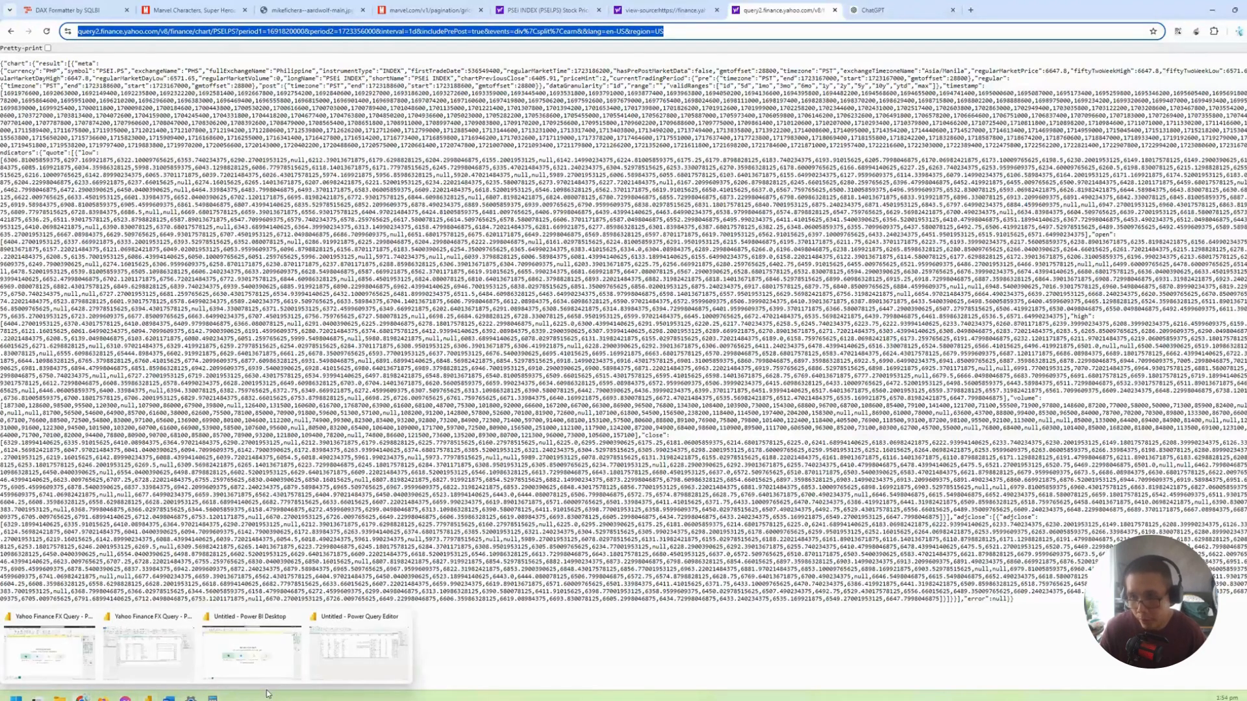
{"action": "left_click", "coordinate": [360, 646]}
{"action": "left_click", "coordinate": [47, 52]}
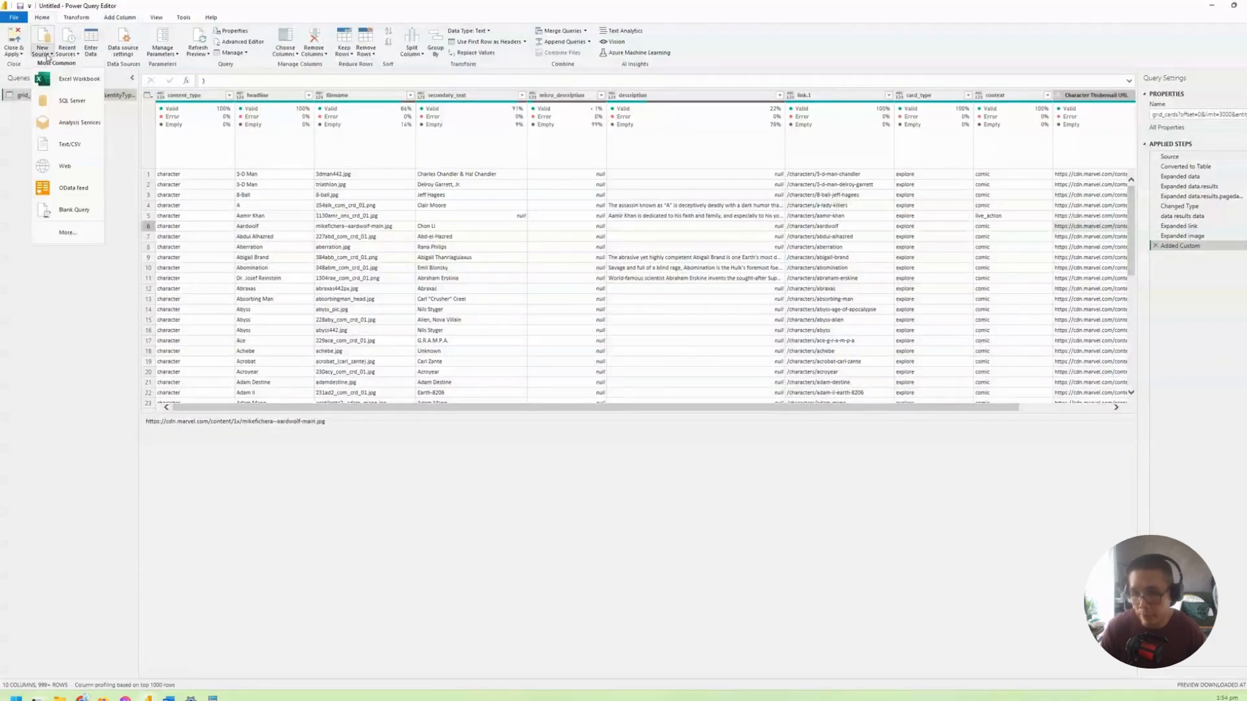
{"action": "left_click", "coordinate": [68, 166]}
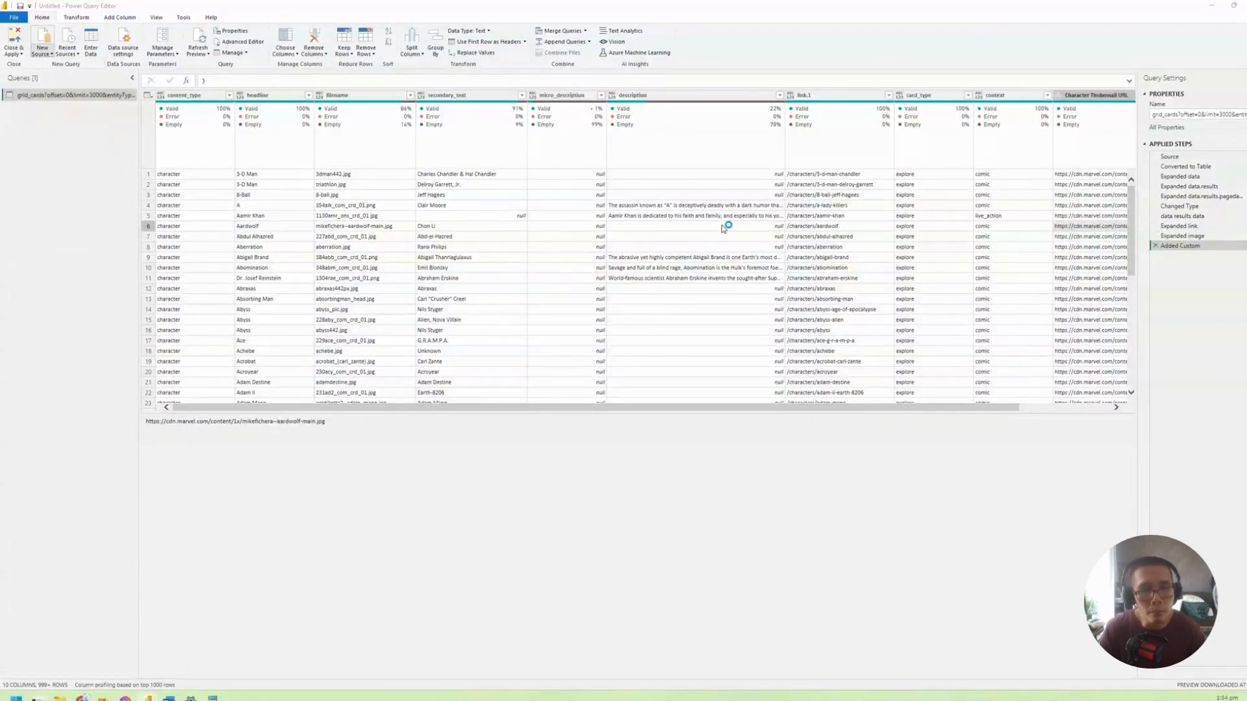
{"action": "key", "text": "ctrl+v"}
{"action": "key", "text": "Return"}
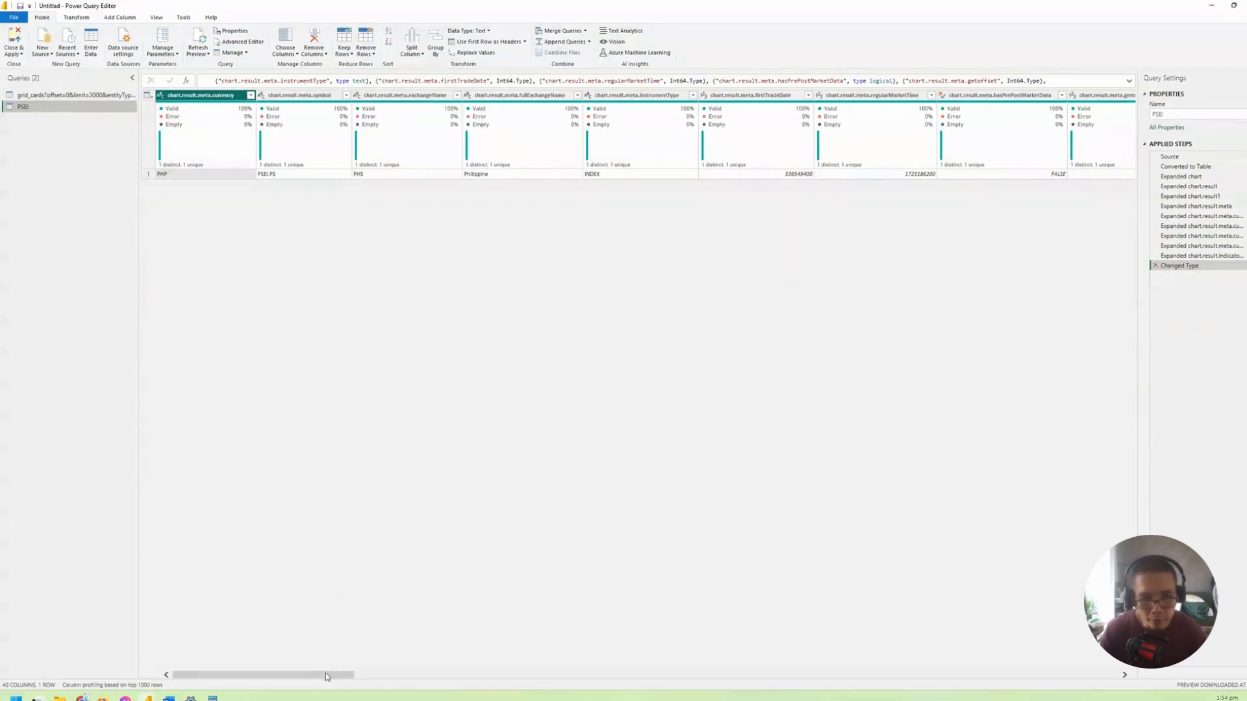
Step: Examine the PSEI query's columns and validRanges list, and review its applied steps from Source to Expanded chart and Changed Type
{"action": "left_click_drag", "start_coordinate": [325, 674], "coordinate": [1090, 674]}
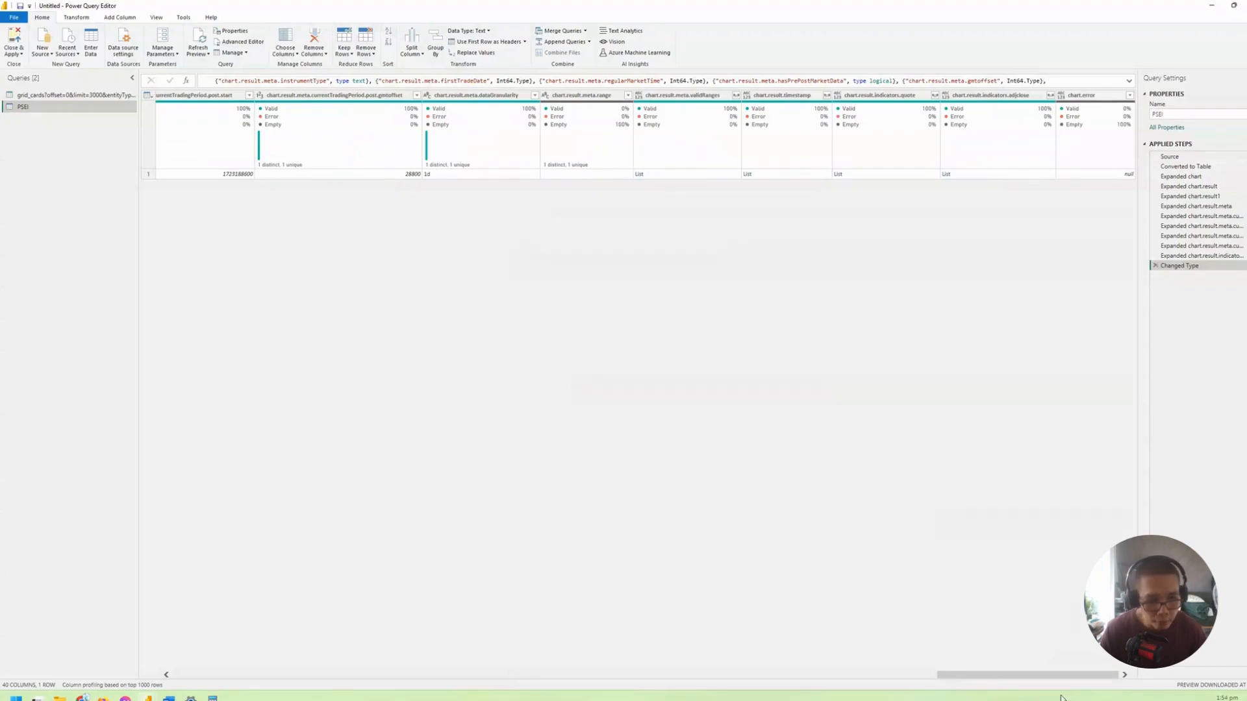
{"action": "left_click_drag", "start_coordinate": [1032, 676], "coordinate": [97, 674]}
{"action": "left_click_drag", "start_coordinate": [264, 675], "coordinate": [1028, 675]}
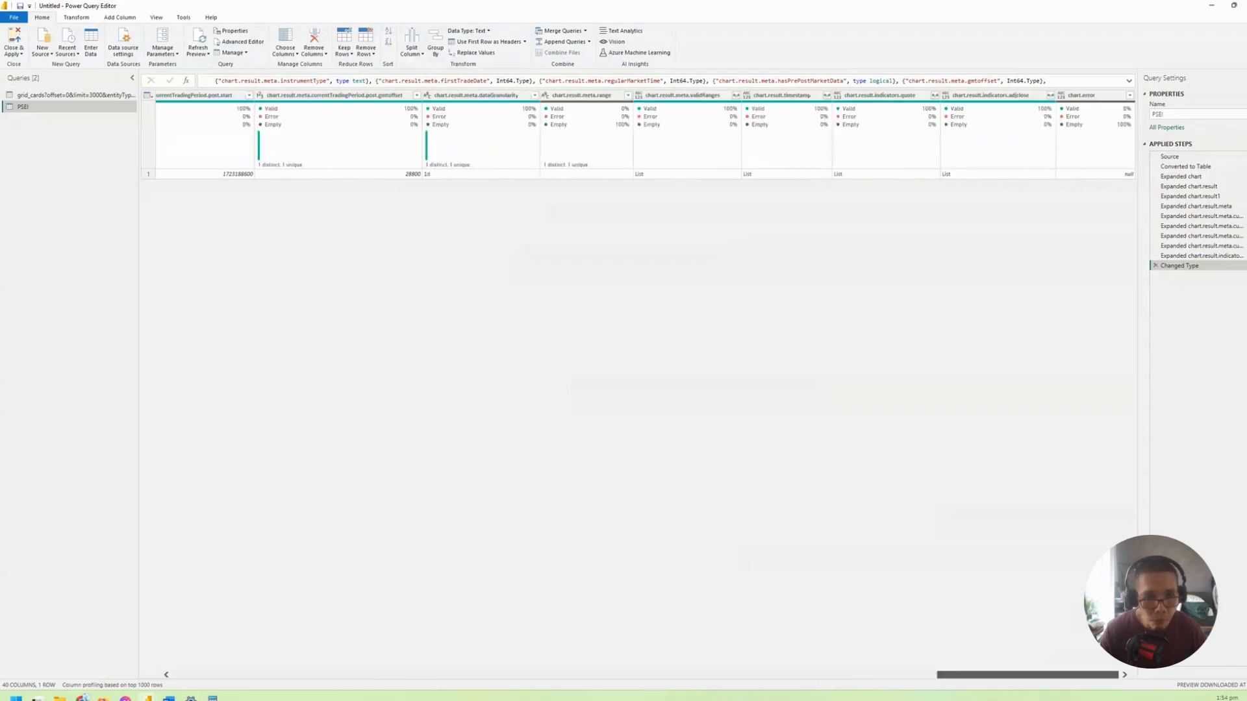
{"action": "left_click", "coordinate": [667, 176]}
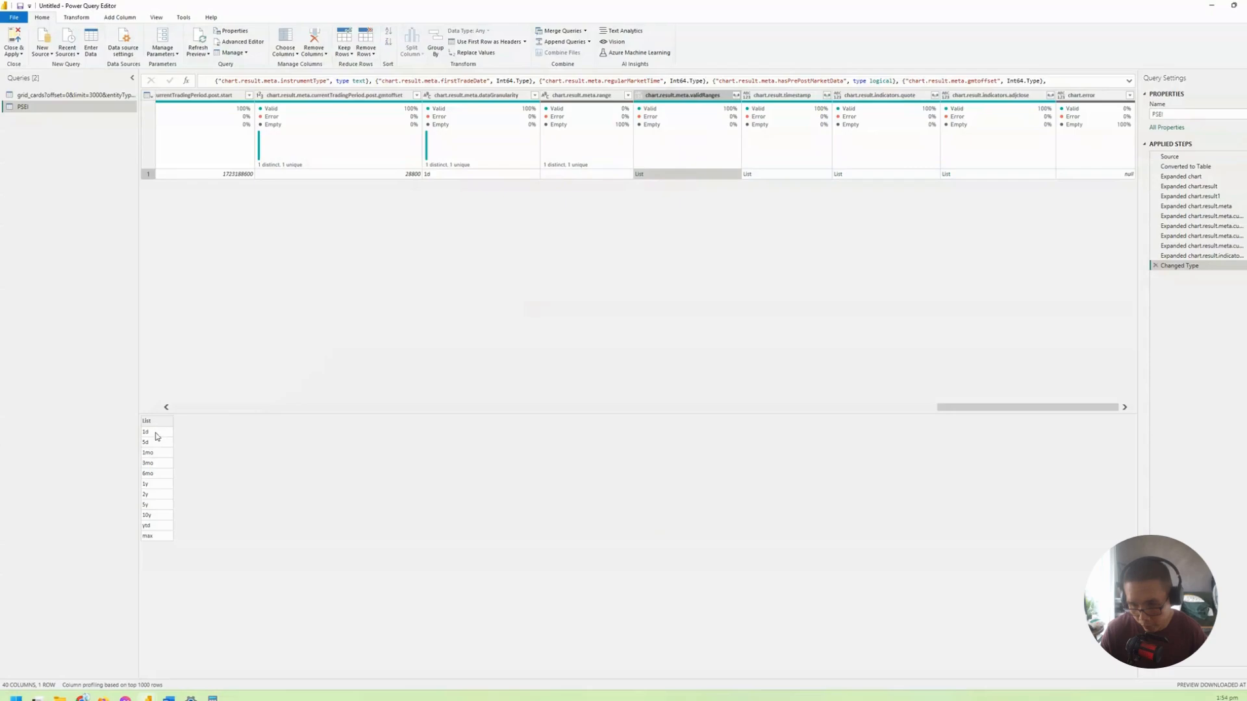
{"action": "left_click", "coordinate": [1191, 158]}
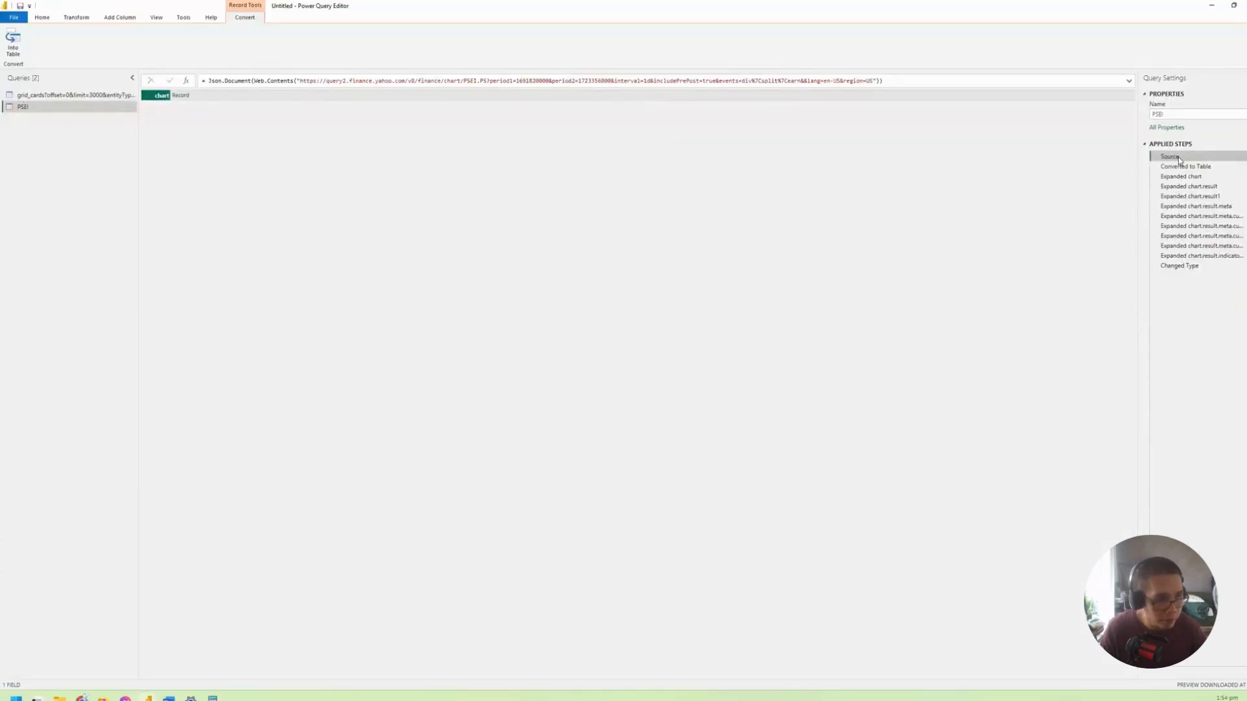
{"action": "left_click", "coordinate": [1224, 166]}
{"action": "left_click", "coordinate": [1194, 176]}
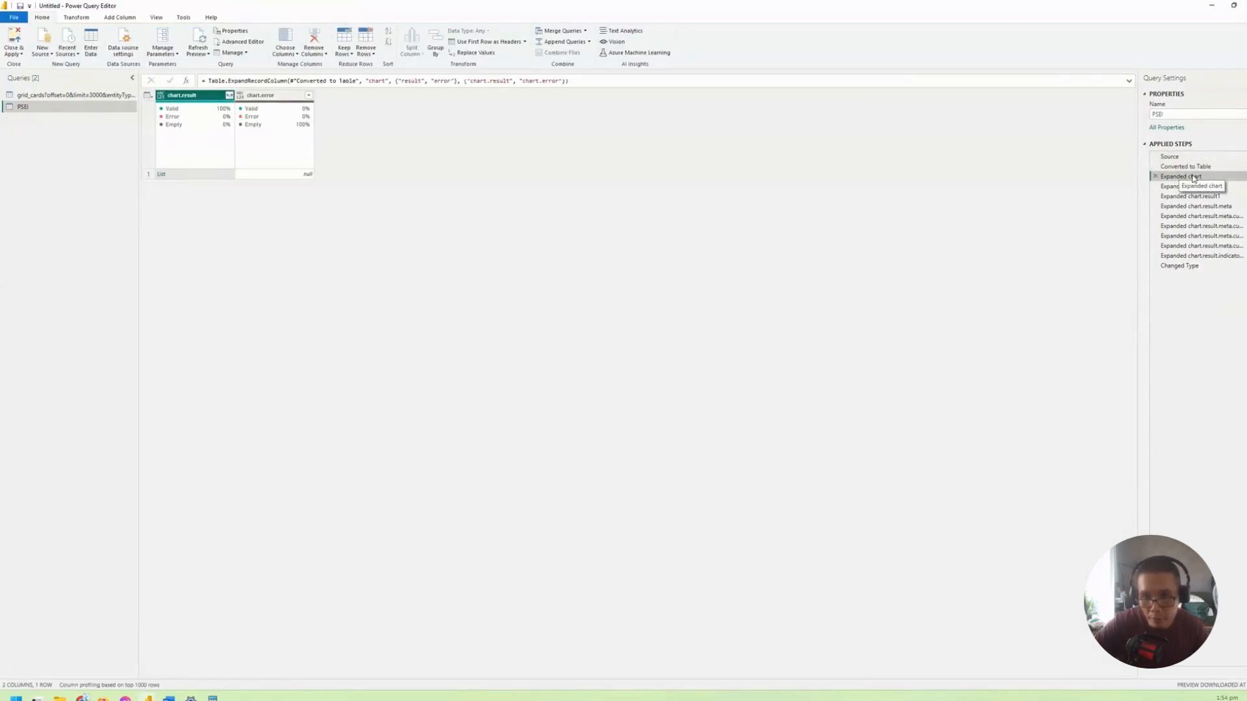
{"action": "left_click", "coordinate": [1189, 266]}
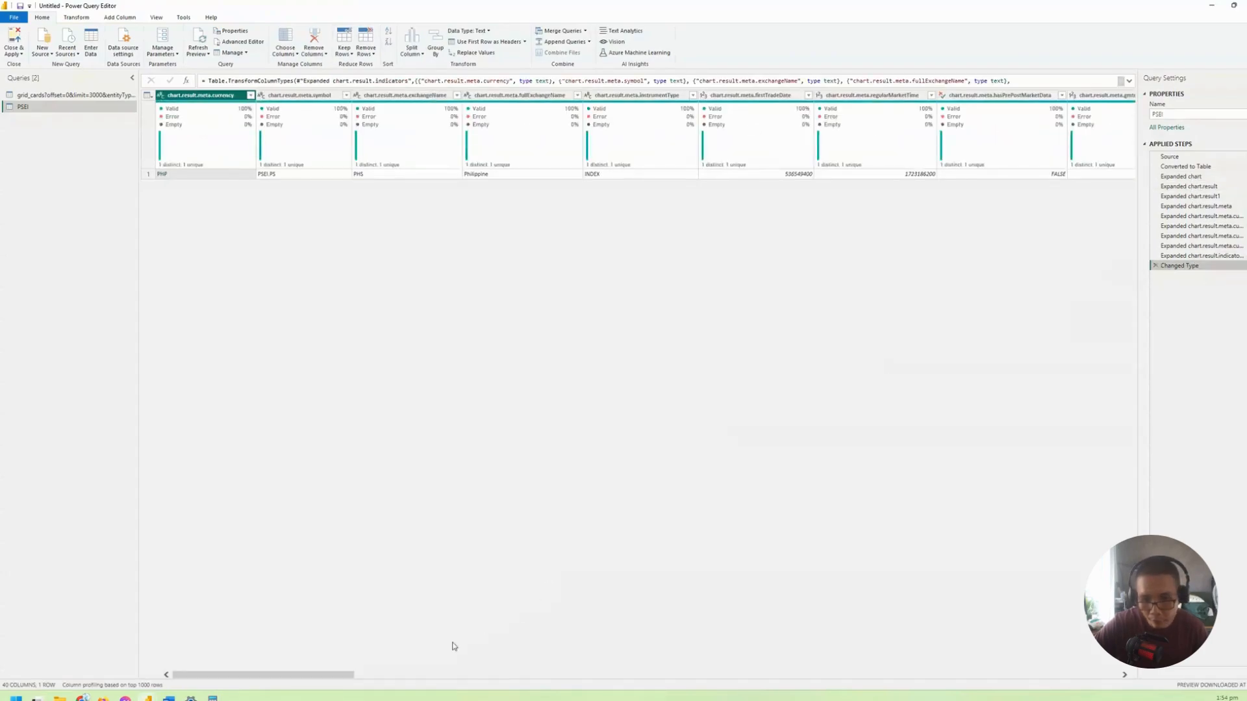
Step: Preview the lists held in the chart.result.timestamp and chart.result.indicators.quote columns of the PSEI query
{"action": "left_click_drag", "start_coordinate": [342, 674], "coordinate": [1104, 677]}
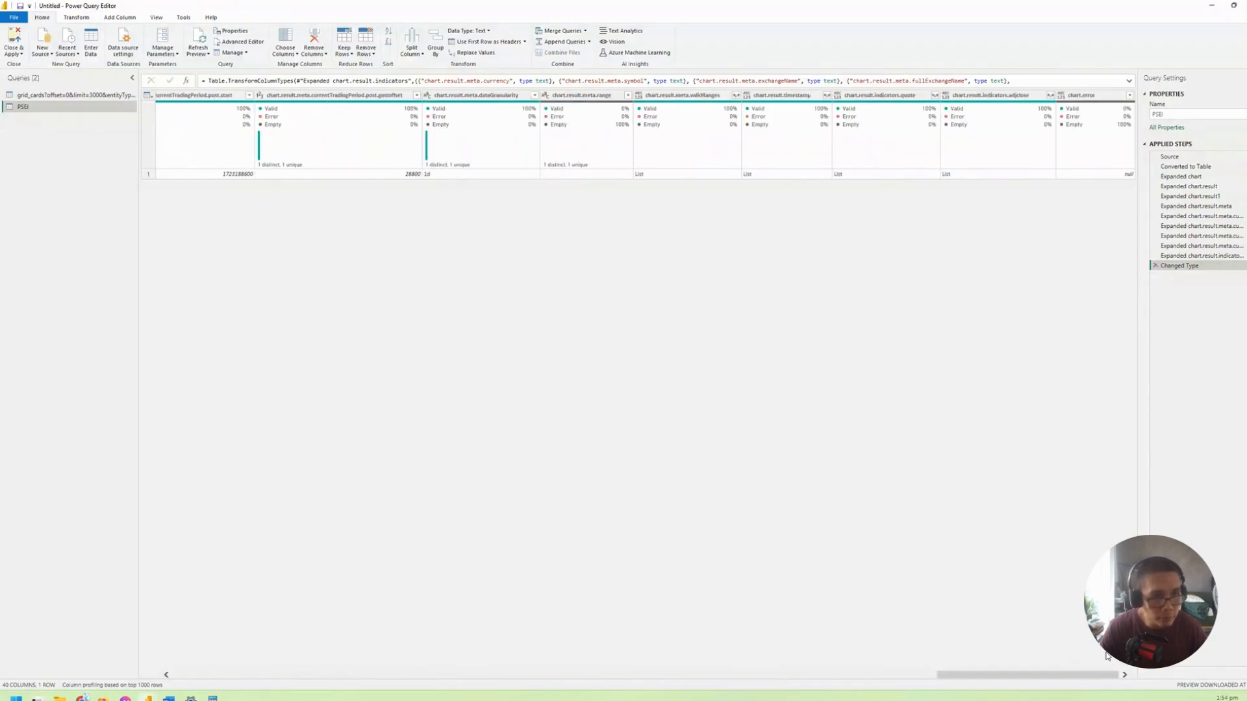
{"action": "left_click", "coordinate": [781, 175]}
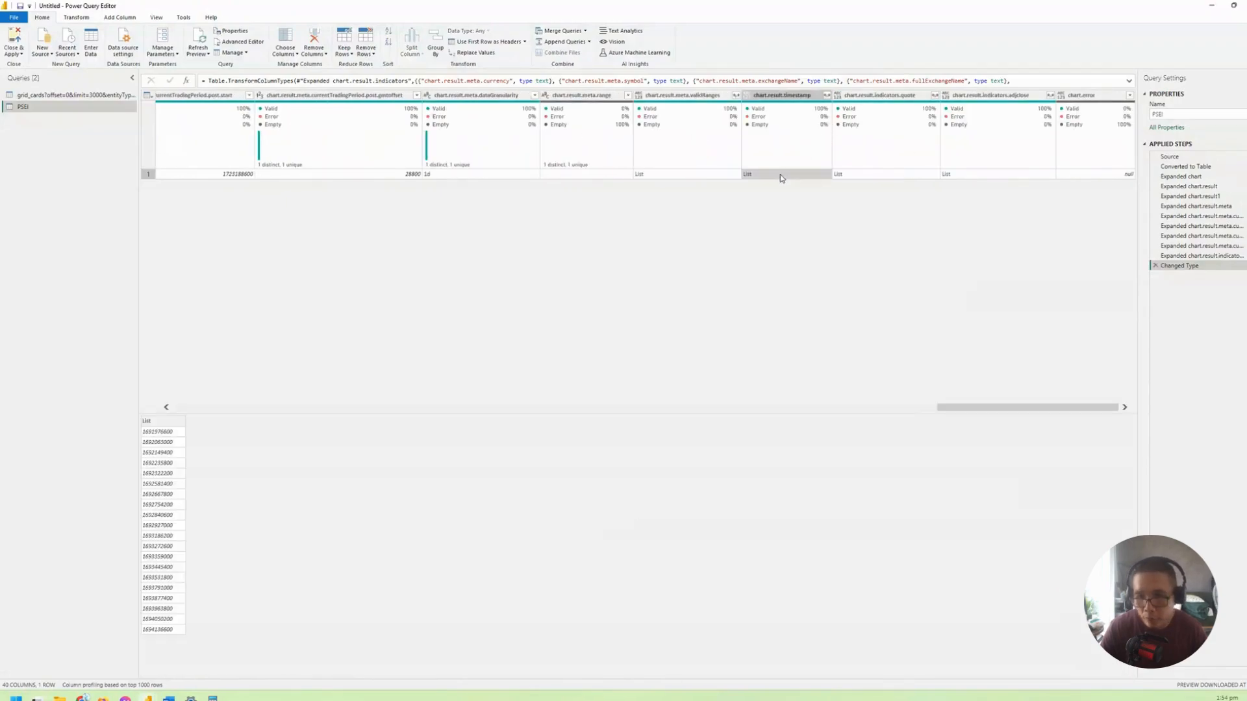
{"action": "left_click", "coordinate": [861, 176]}
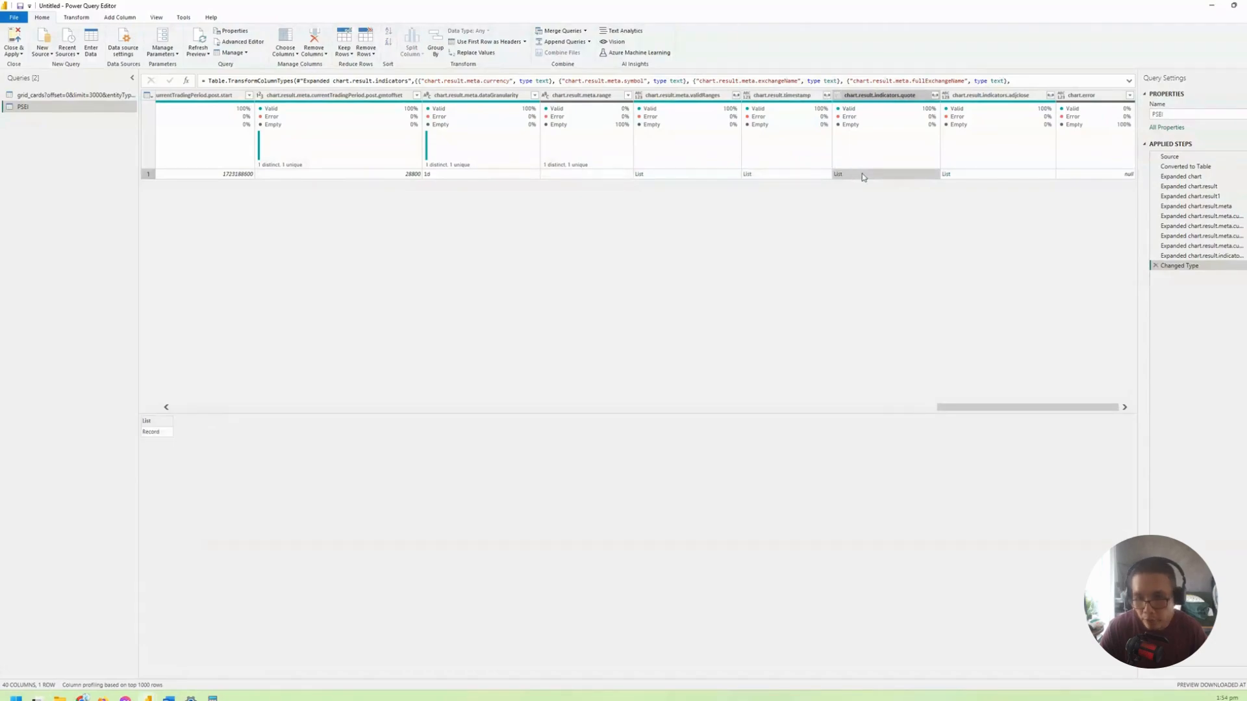
Step: Preview the lists held in the PSEI query's chart.result.indicators.adjclose, chart.result.timestamp and chart.result.indicators.quote columns
{"action": "left_click", "coordinate": [979, 175]}
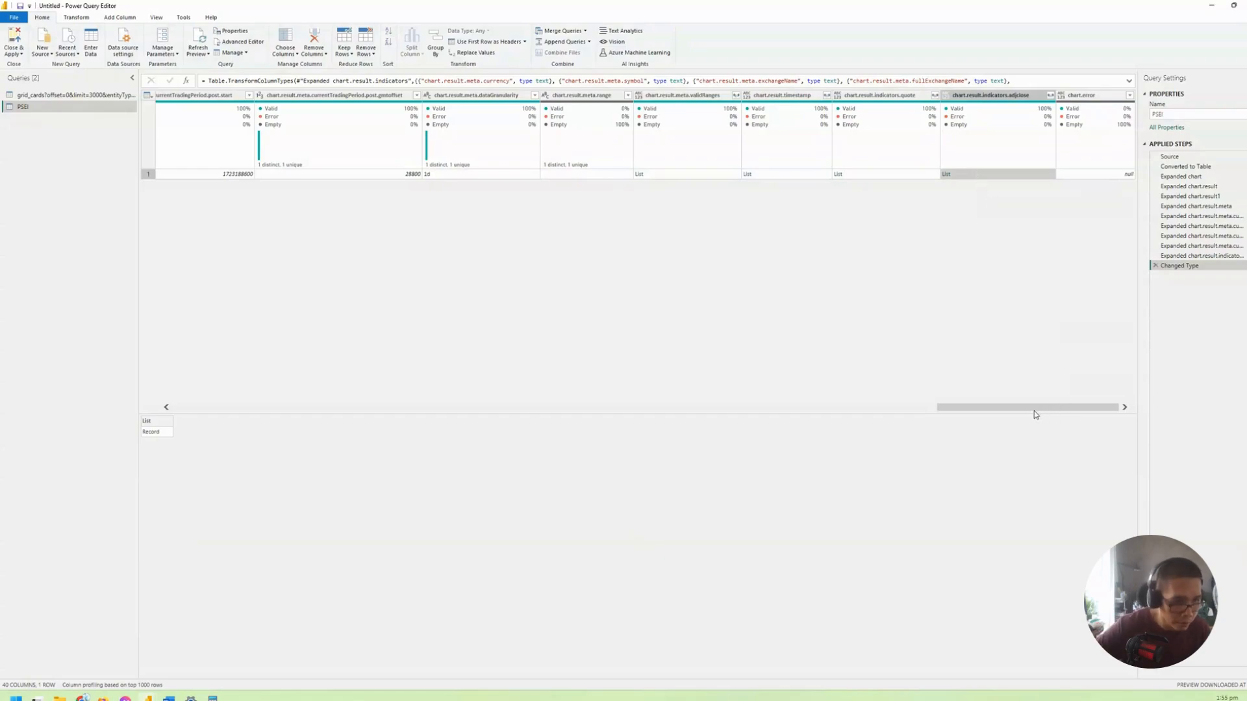
{"action": "left_click", "coordinate": [887, 173]}
{"action": "left_click", "coordinate": [789, 174]}
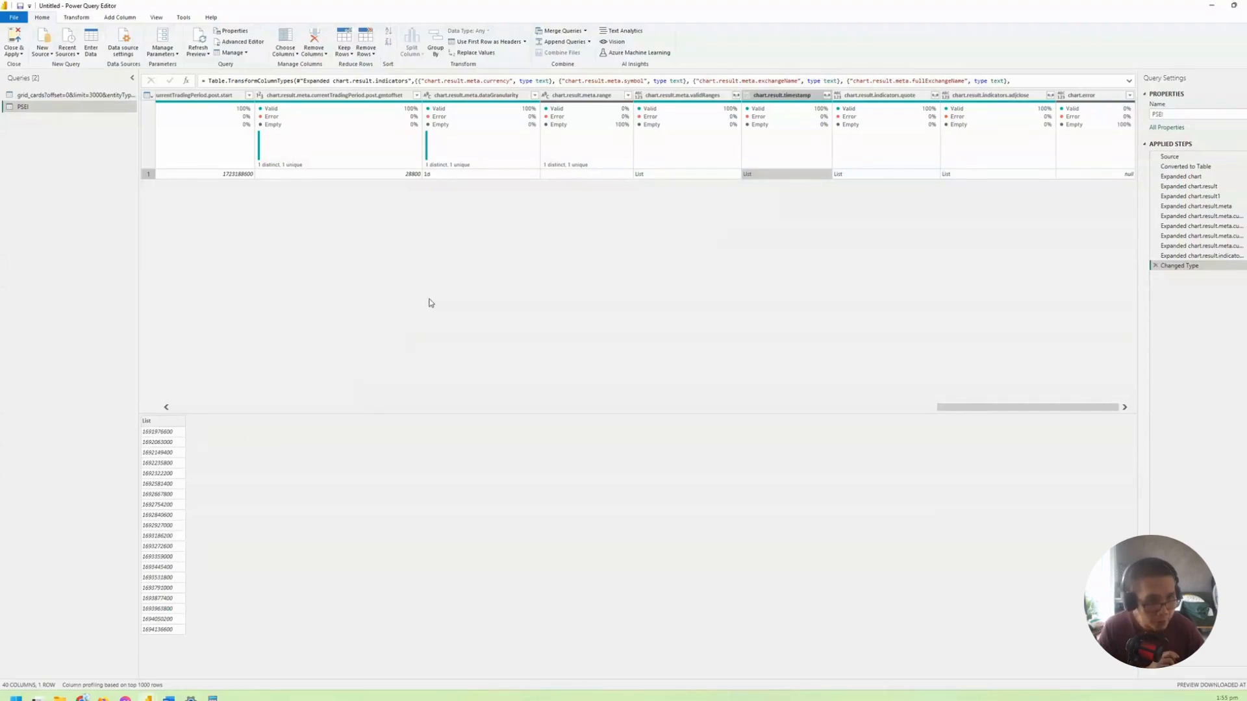
{"action": "left_click", "coordinate": [878, 175]}
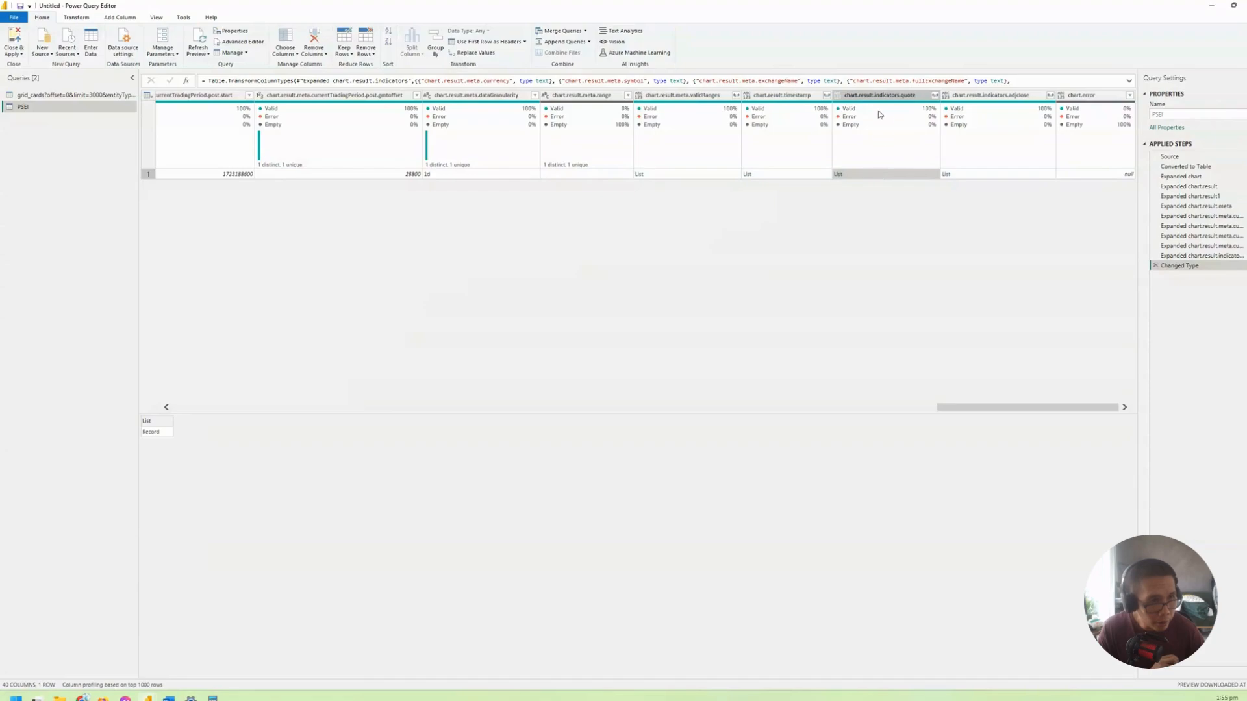
Step: Drill into the chart.result.indicators.quote list, open its record and preview the high list inside it
{"action": "left_click", "coordinate": [839, 175]}
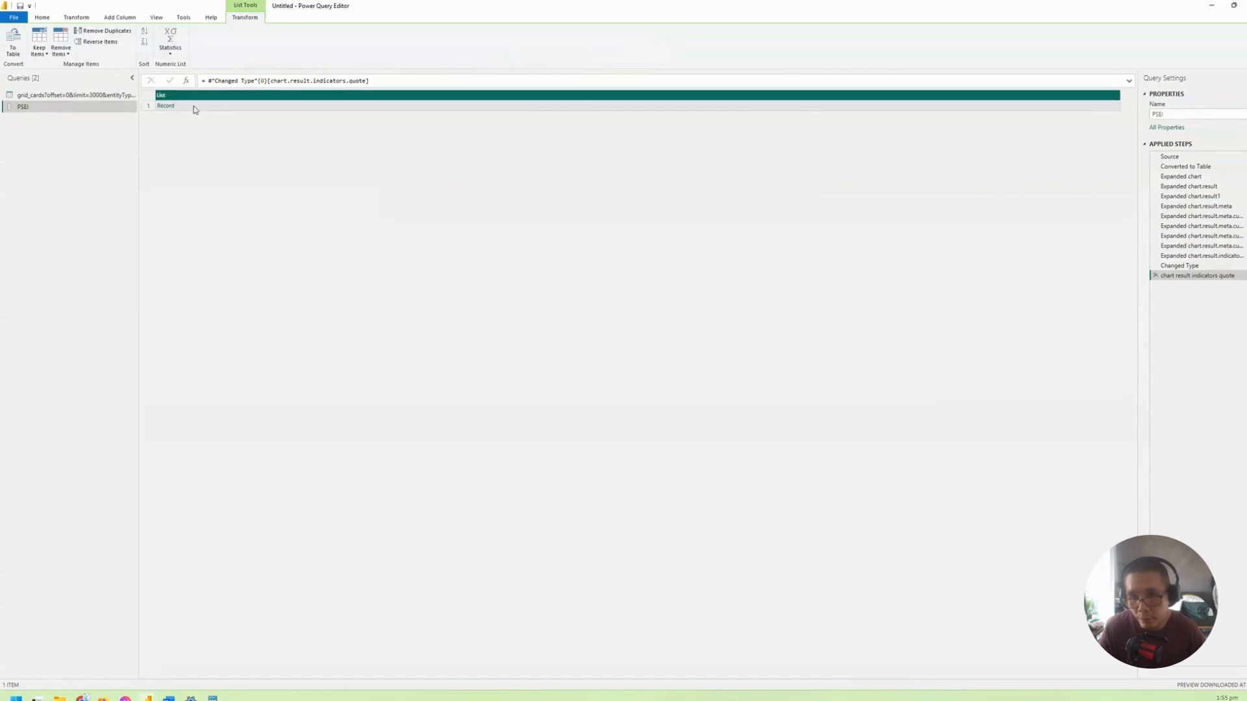
{"action": "left_click", "coordinate": [172, 106]}
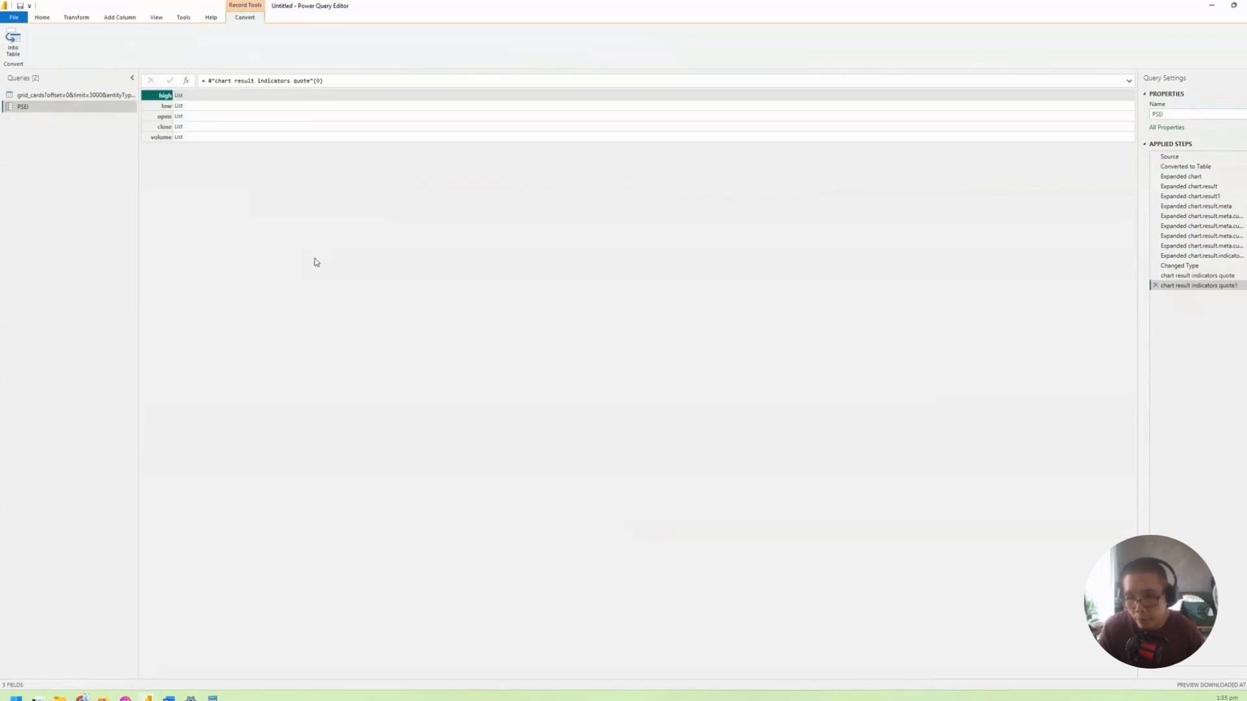
{"action": "left_click", "coordinate": [203, 97]}
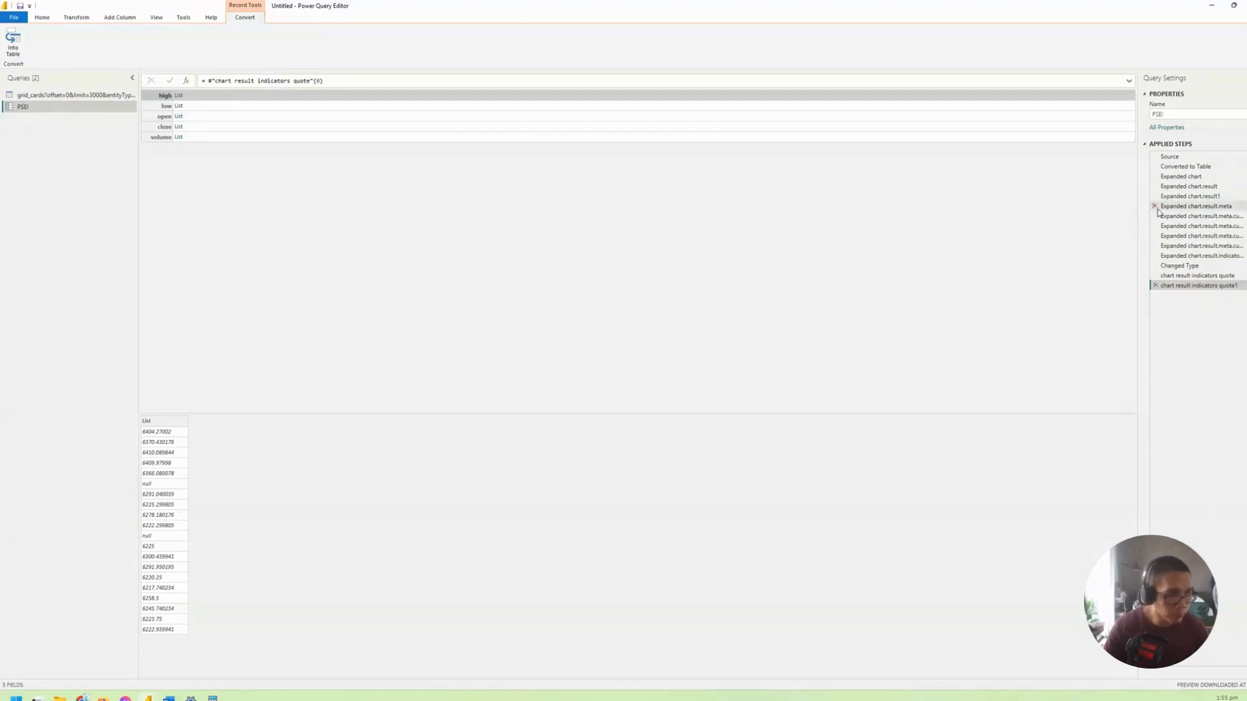
Step: Delete the Changed Type step and every applied step after it from the PSEI query
{"action": "left_click", "coordinate": [1189, 167]}
{"action": "left_click", "coordinate": [1190, 177]}
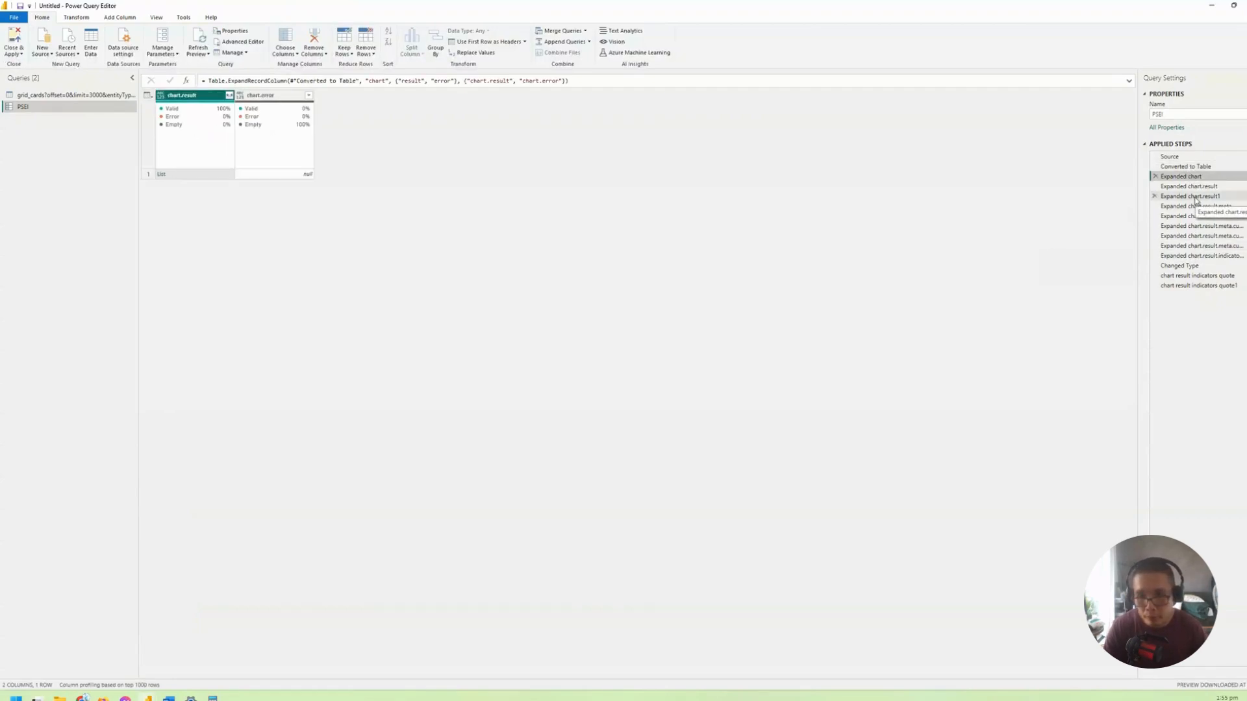
{"action": "left_click", "coordinate": [1198, 267]}
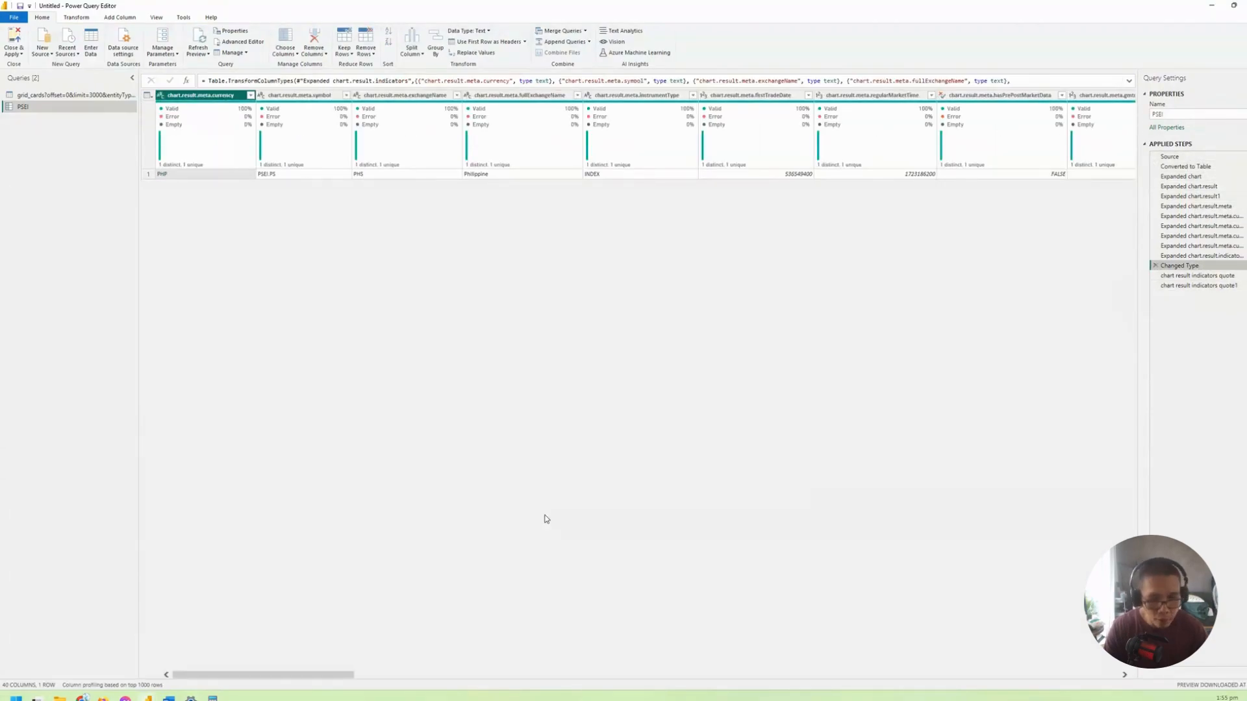
{"action": "left_click_drag", "start_coordinate": [313, 679], "coordinate": [984, 676]}
{"action": "left_click", "coordinate": [1190, 276]}
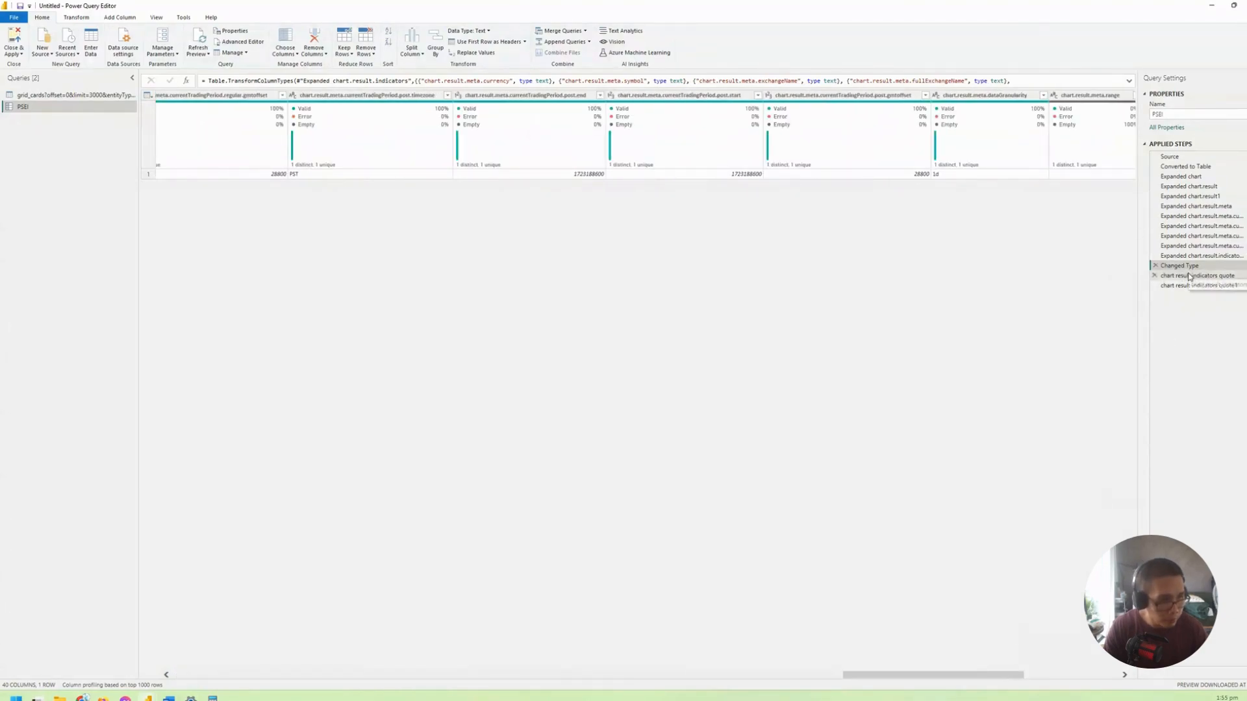
{"action": "right_click", "coordinate": [1185, 265]}
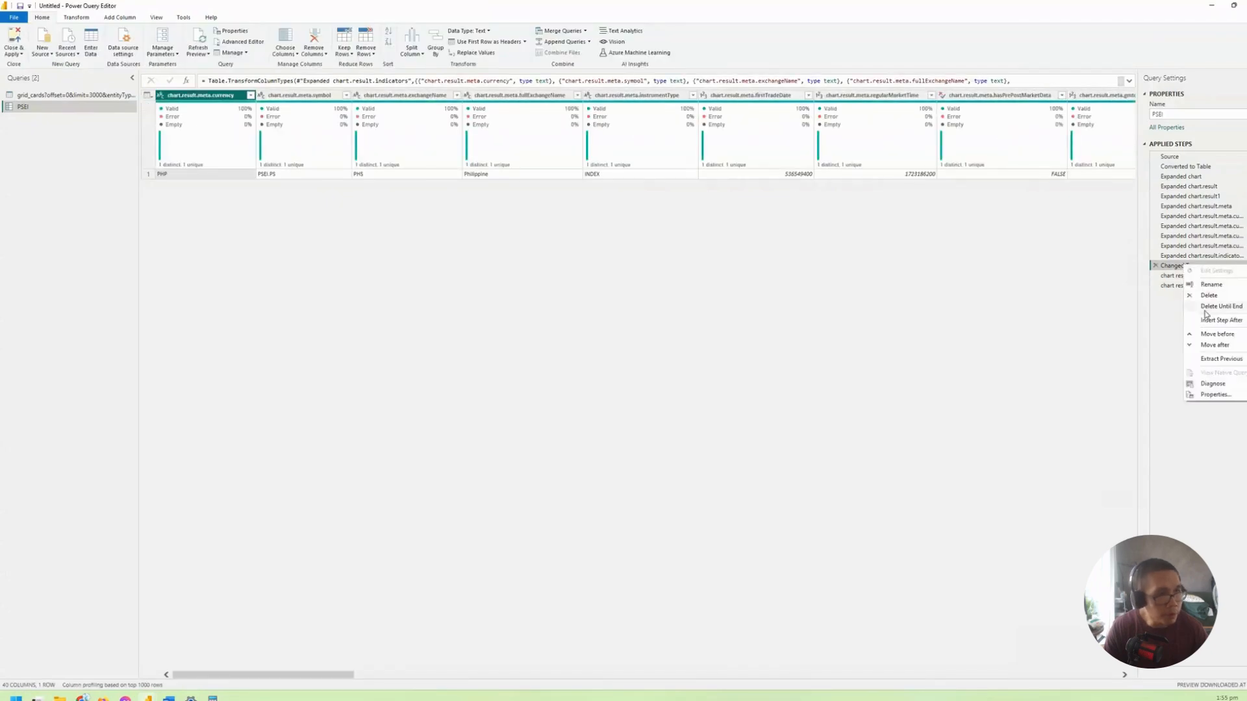
{"action": "left_click", "coordinate": [1209, 307]}
{"action": "key", "text": "Return"}
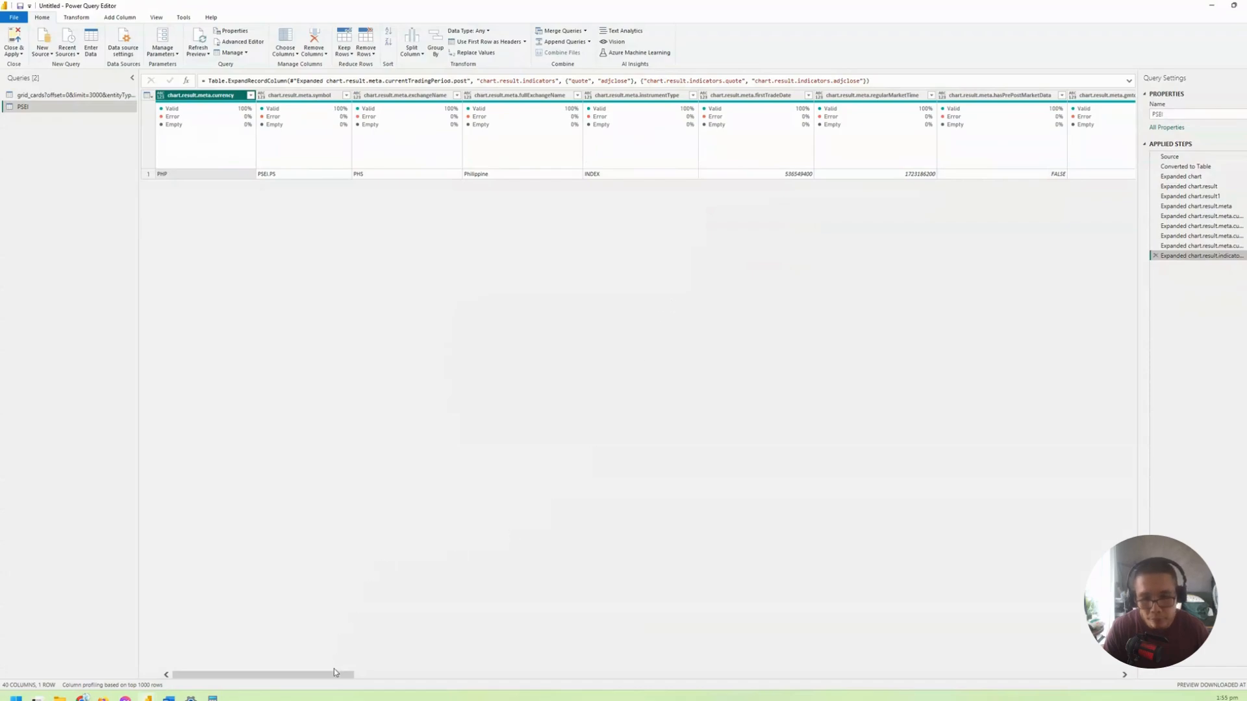
Step: Keep only the chart.result.timestamp and chart.result.indicators.quote columns, removing all other columns from the PSEI query
{"action": "left_click_drag", "start_coordinate": [334, 674], "coordinate": [1099, 673]}
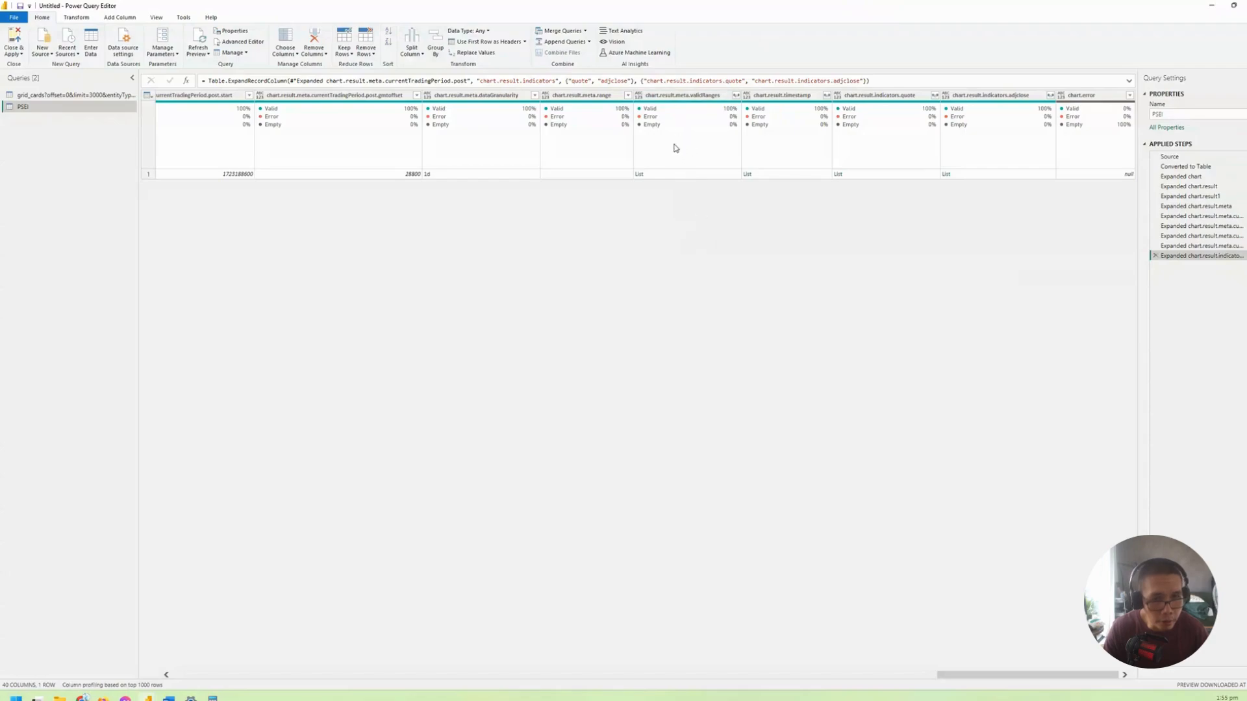
{"action": "left_click", "coordinate": [797, 174]}
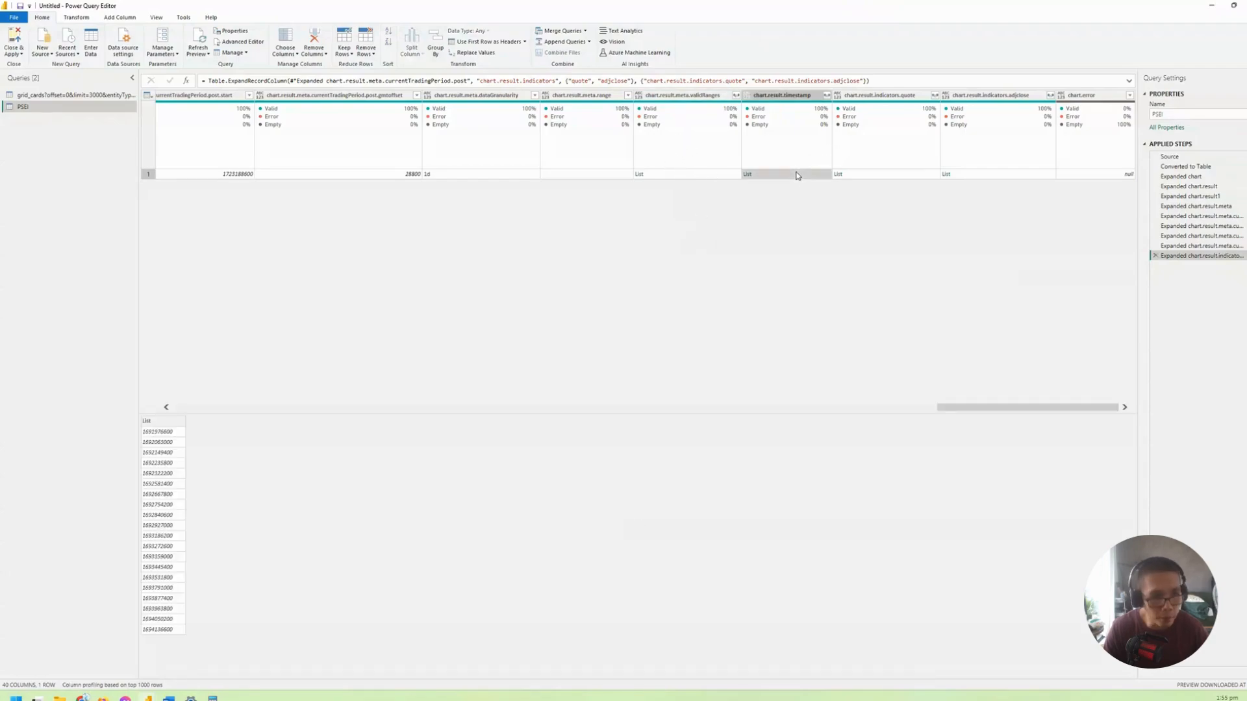
{"action": "left_click", "coordinate": [915, 176]}
{"action": "left_click", "coordinate": [768, 96]}
{"action": "left_click", "coordinate": [886, 95], "text": "ctrl"}
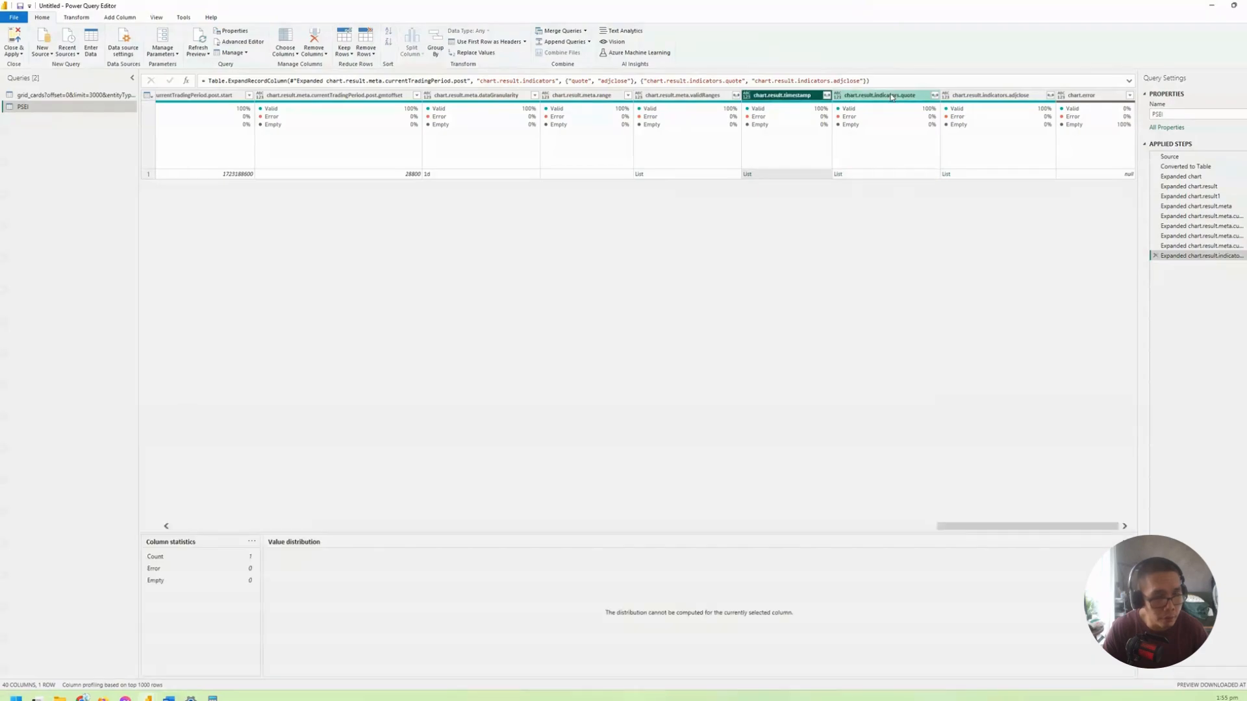
{"action": "right_click", "coordinate": [890, 96]}
{"action": "left_click", "coordinate": [940, 124]}
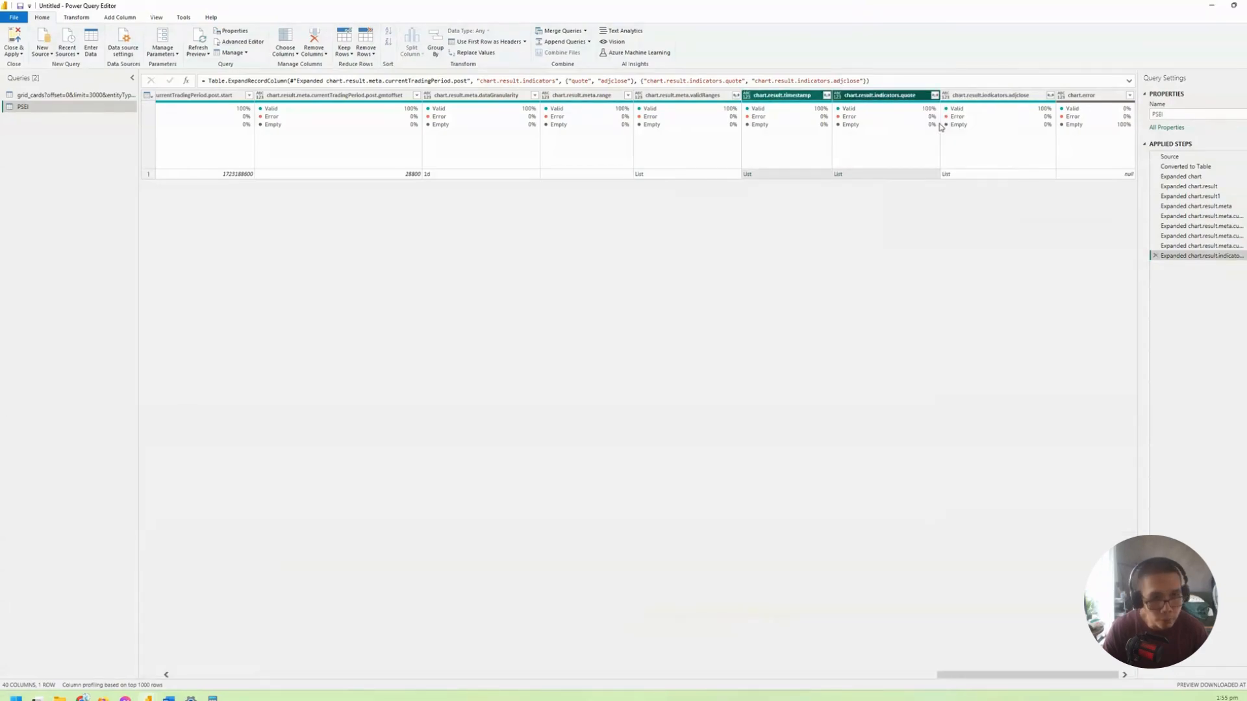
Step: Start a custom column on the PSEI query and name it Indicators
{"action": "left_click", "coordinate": [300, 176]}
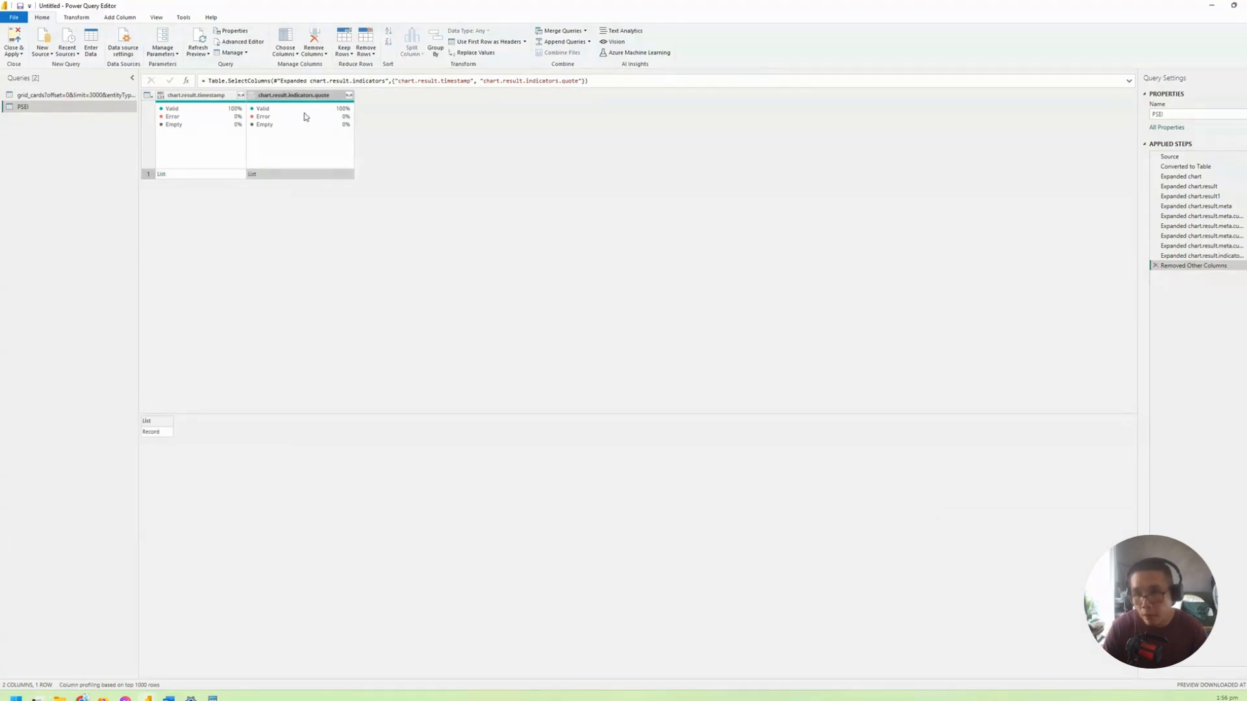
{"action": "left_click", "coordinate": [120, 17]}
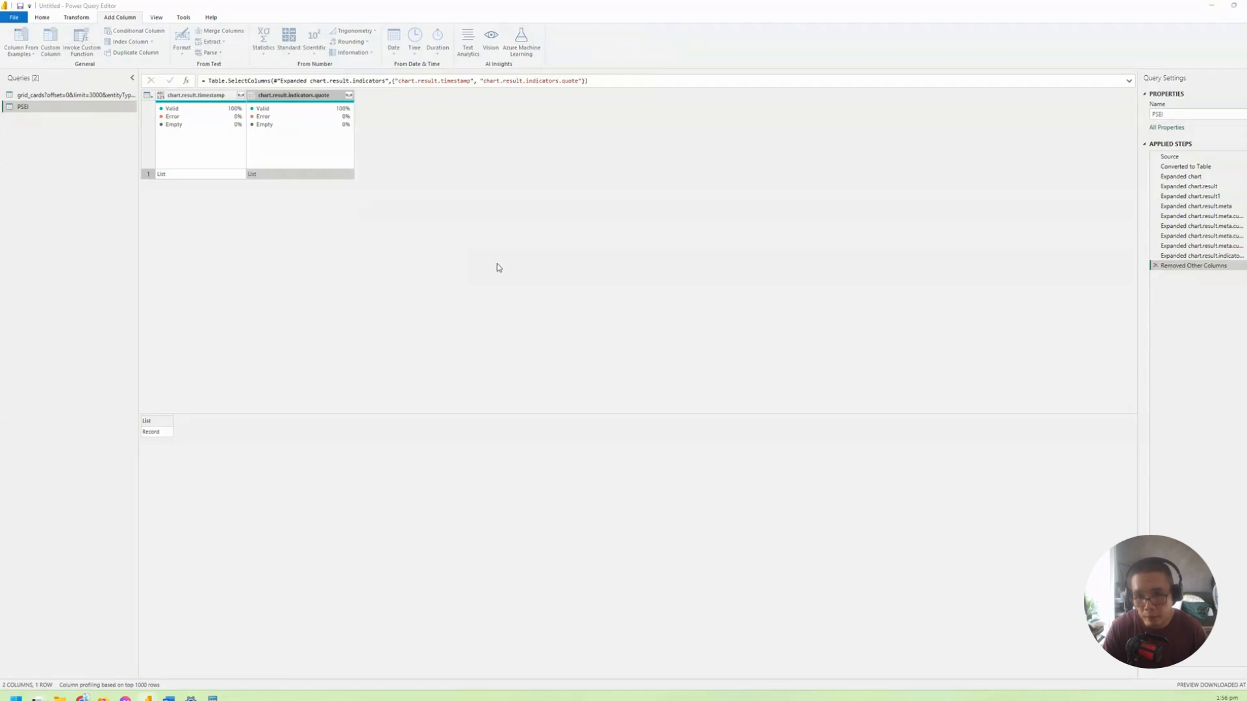
{"action": "double_click", "coordinate": [524, 302]}
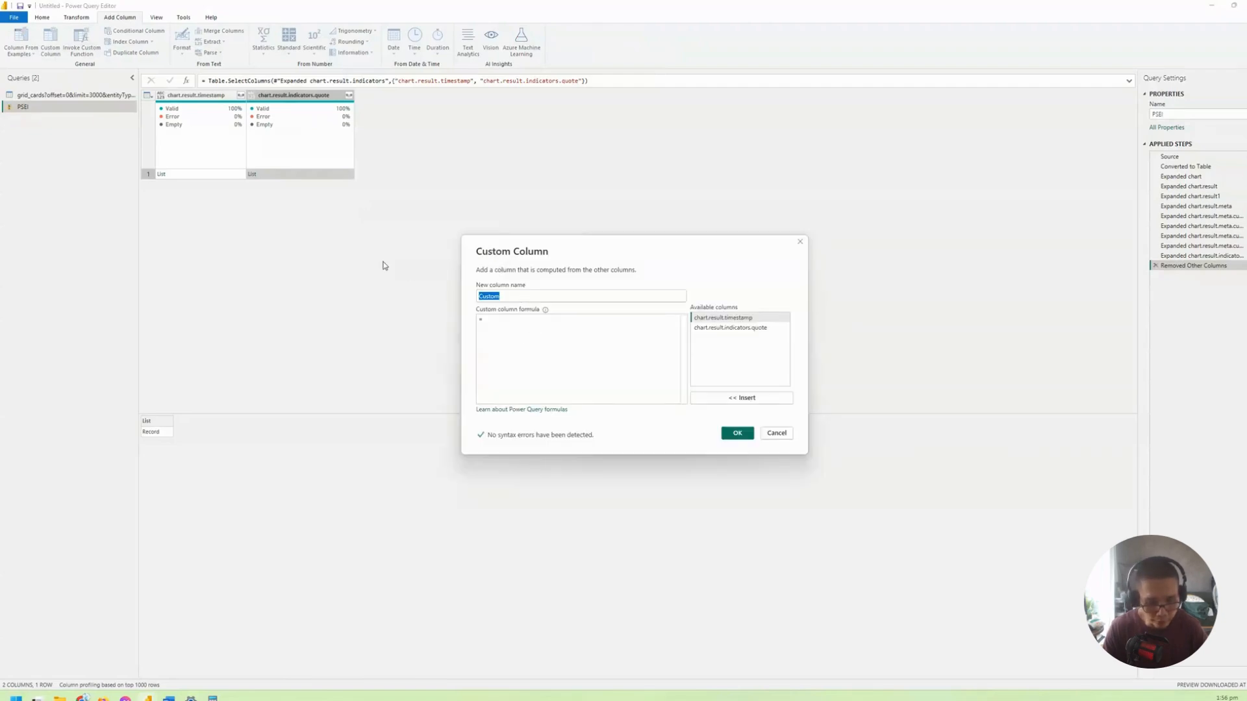
{"action": "key", "text": "BackSpace"}
{"action": "type", "text": "Indicators"}
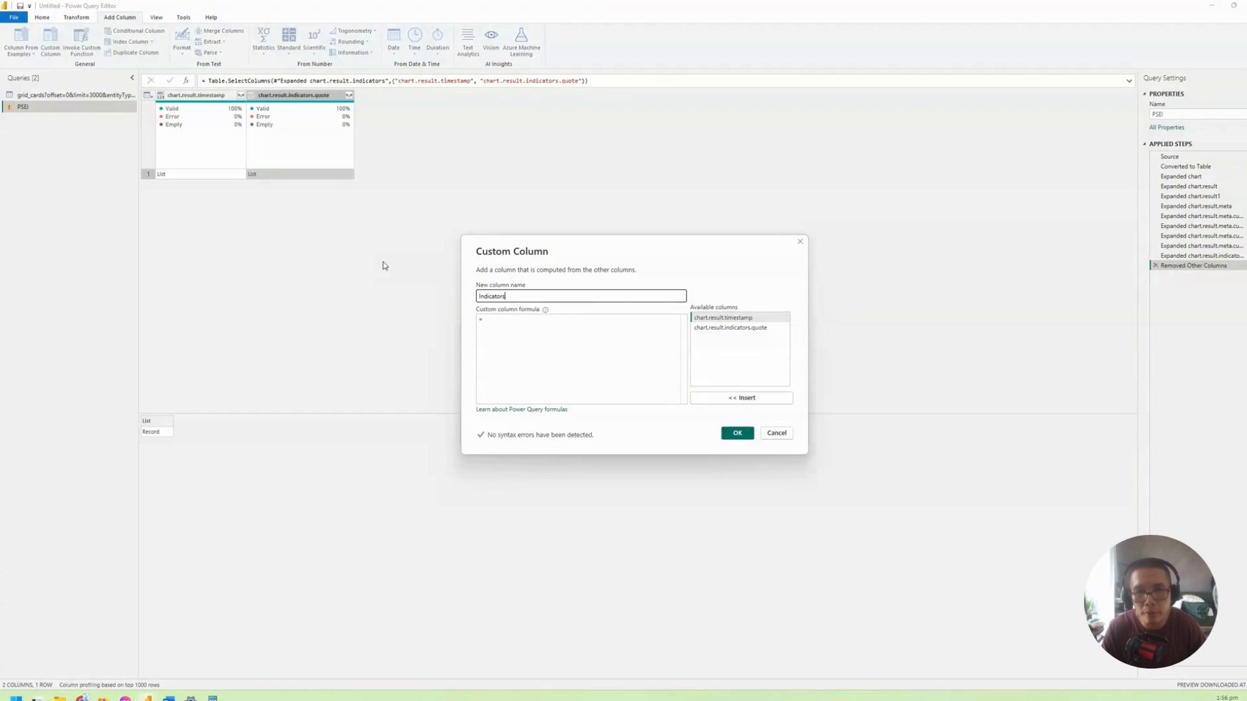
Step: Add the Indicators column with the formula [chart.result.indicators.quote]{0} and preview the record it holds
{"action": "left_click", "coordinate": [509, 325]}
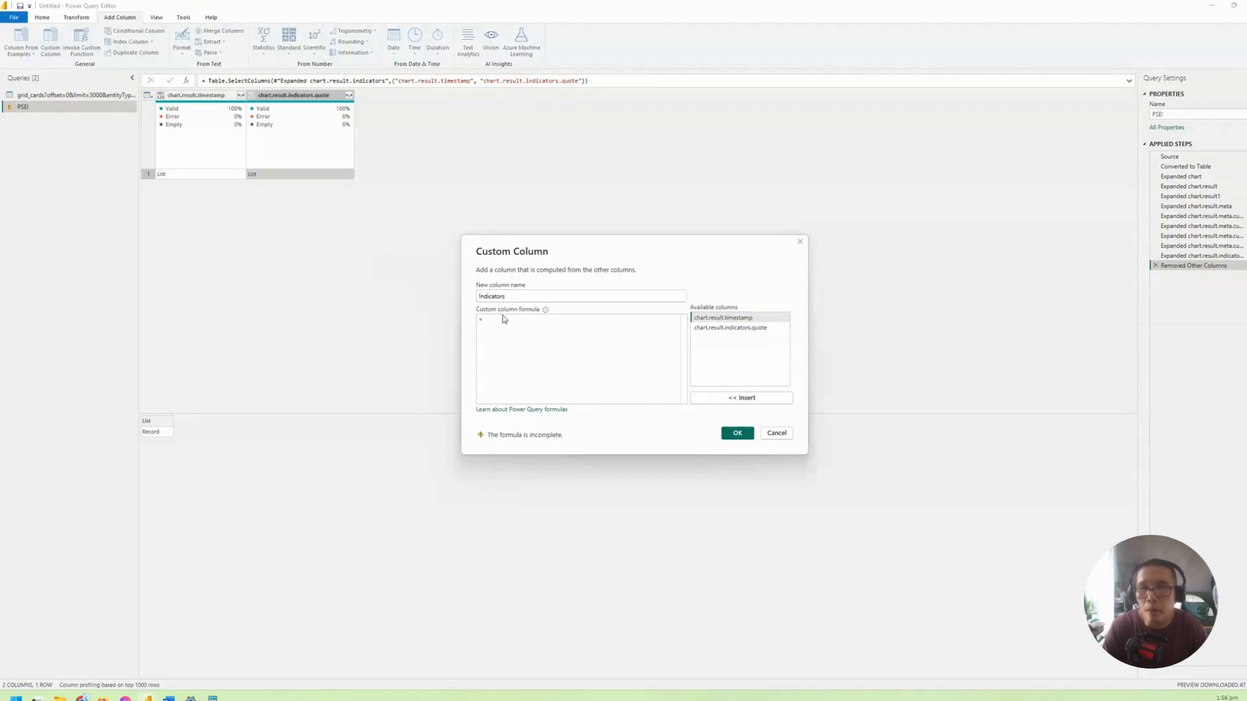
{"action": "left_click", "coordinate": [720, 328]}
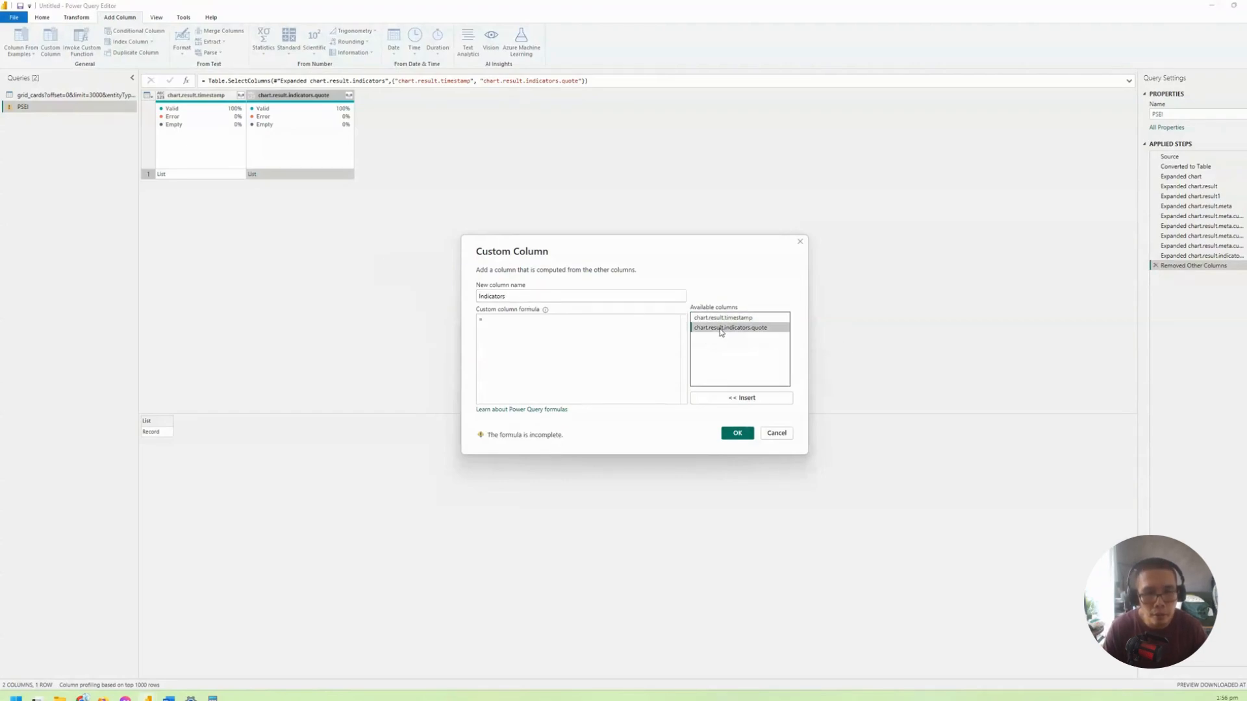
{"action": "left_click", "coordinate": [555, 331]}
{"action": "double_click", "coordinate": [705, 328]}
{"action": "type", "text": "{"}
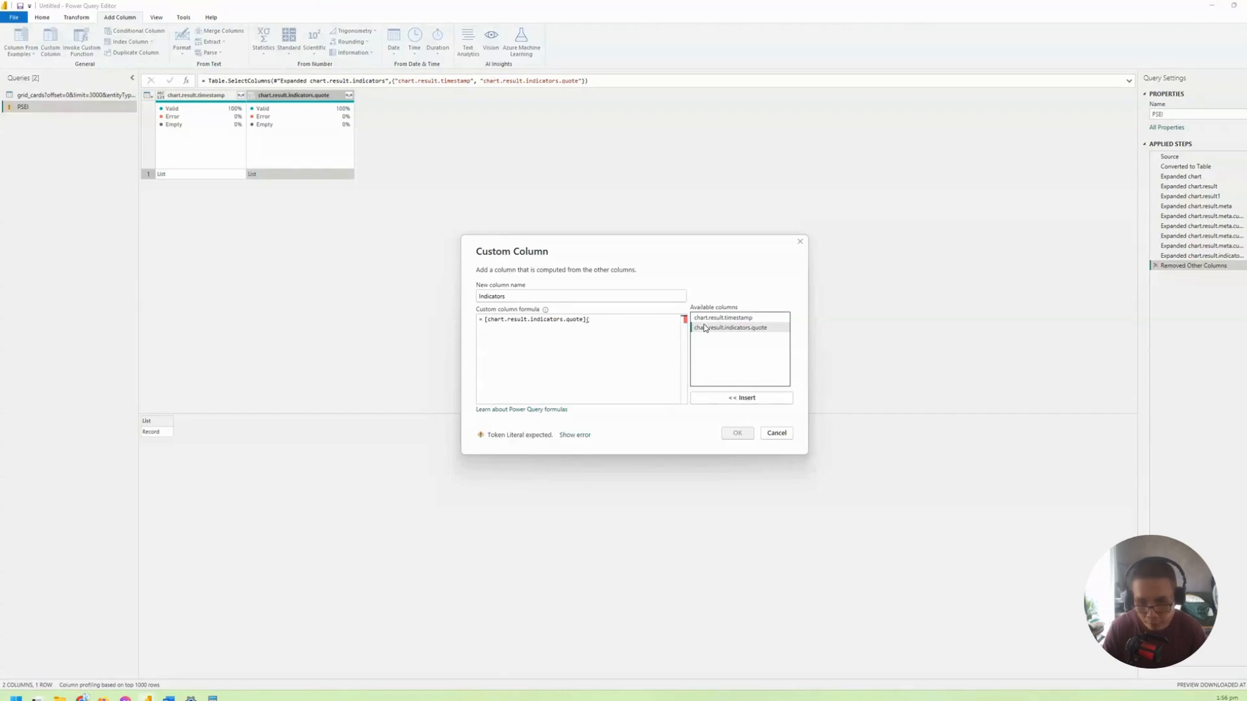
{"action": "type", "text": "0}"}
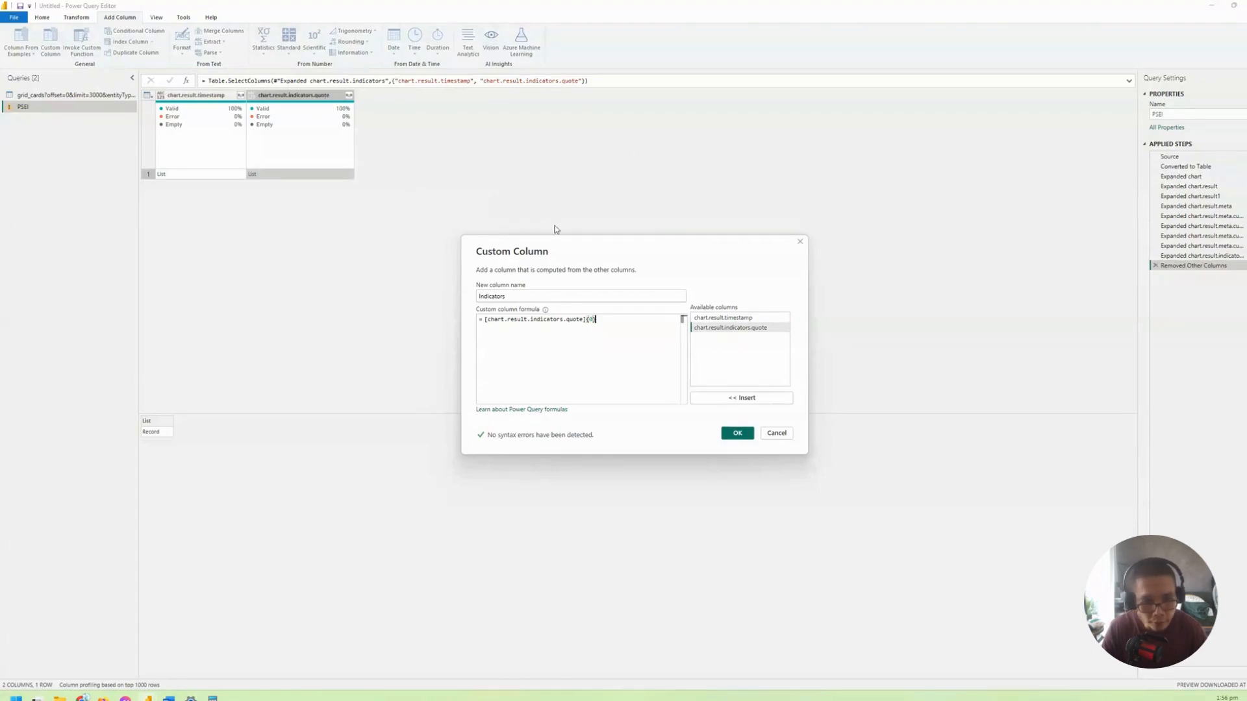
{"action": "left_click_drag", "start_coordinate": [580, 243], "coordinate": [442, 154]}
{"action": "left_click", "coordinate": [602, 344]}
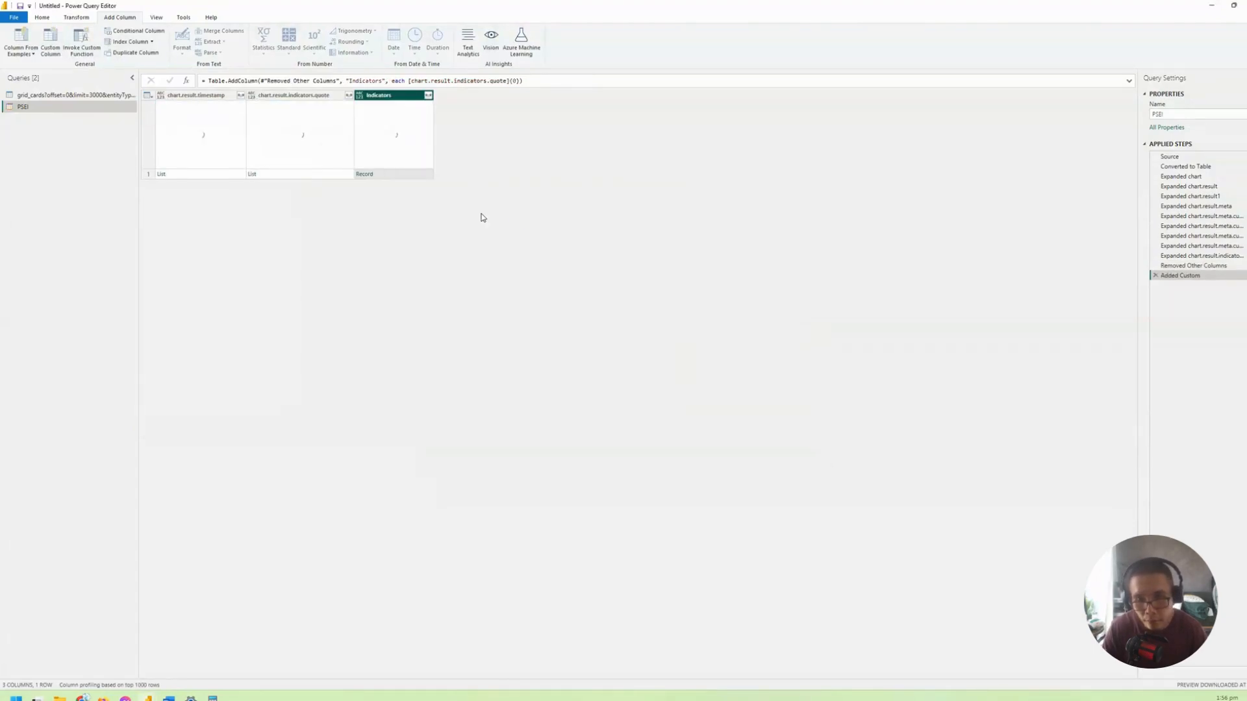
{"action": "left_click", "coordinate": [417, 177]}
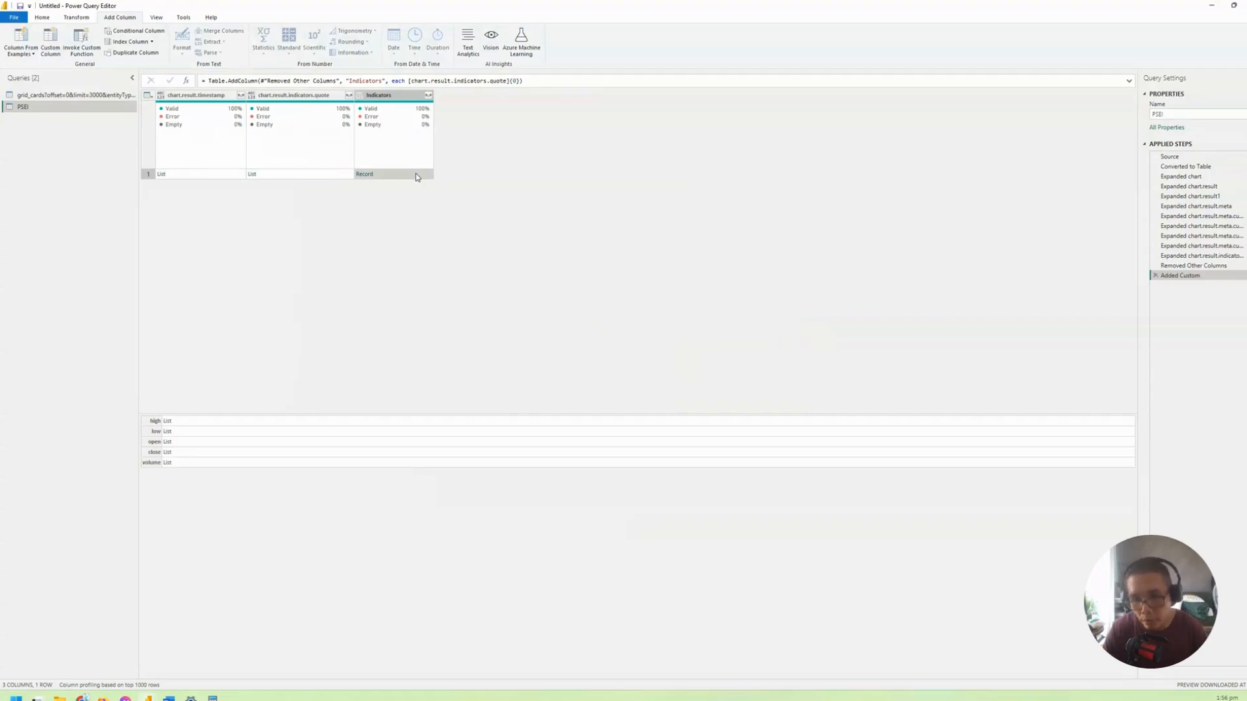
Step: Add a custom column named High with the formula [Indicators][high] and preview its list
{"action": "left_click", "coordinate": [56, 36]}
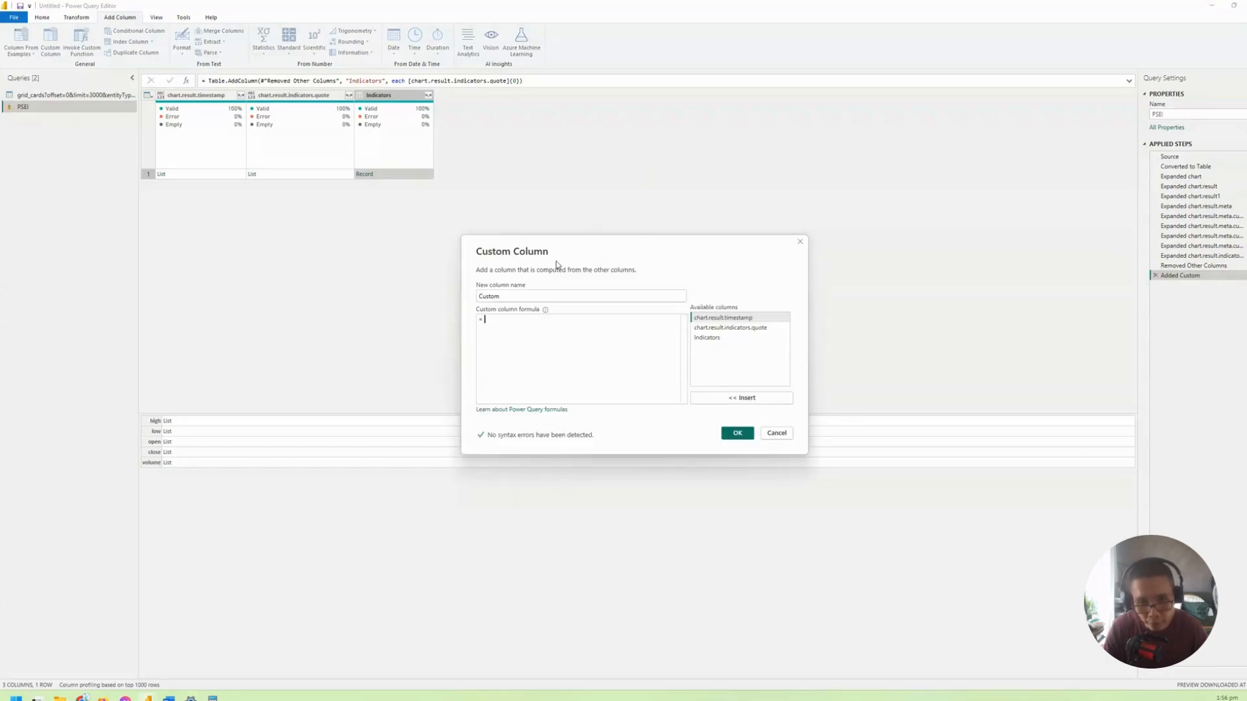
{"action": "left_click_drag", "start_coordinate": [556, 261], "coordinate": [629, 266]}
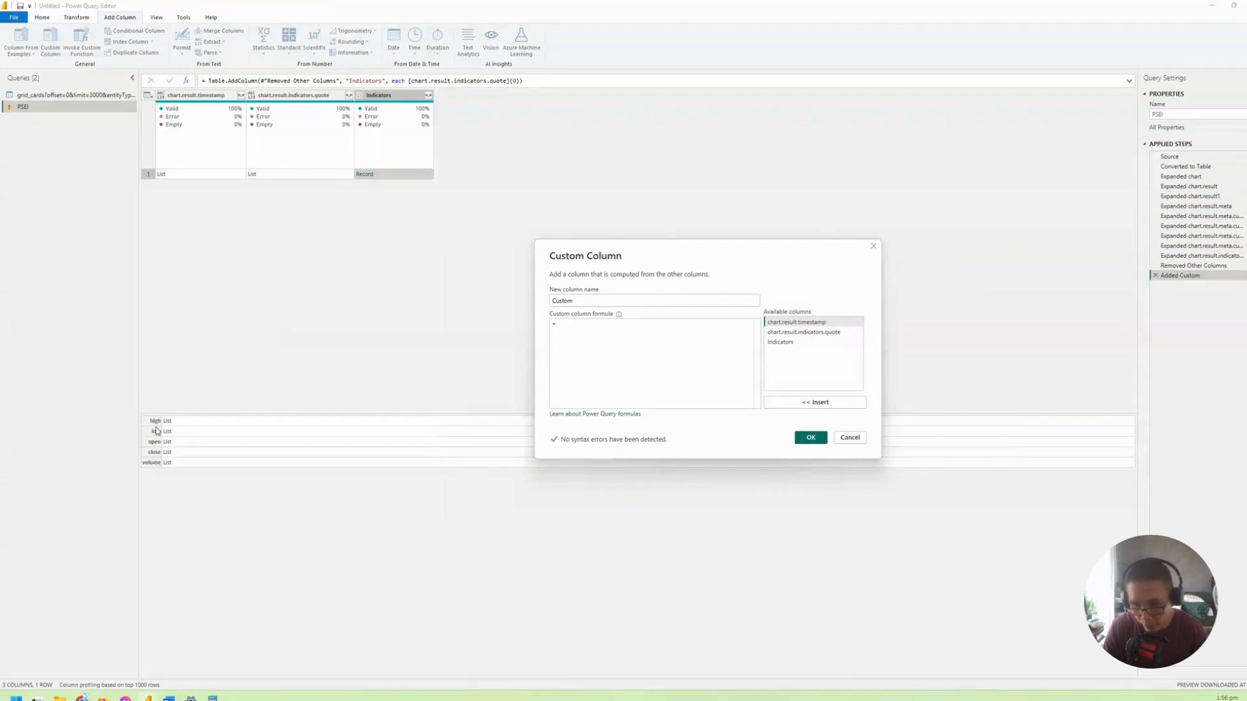
{"action": "left_click_drag", "start_coordinate": [582, 301], "coordinate": [443, 294]}
{"action": "type", "text": "High"}
{"action": "left_click", "coordinate": [586, 325]}
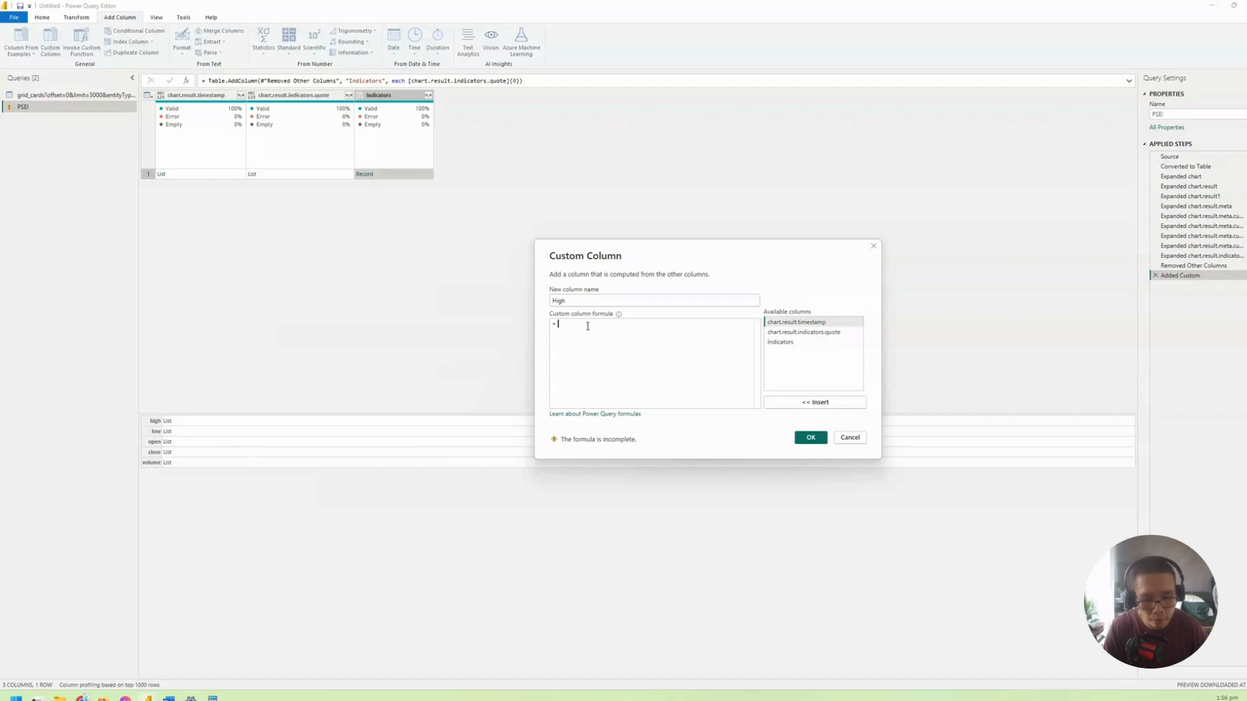
{"action": "double_click", "coordinate": [778, 343]}
{"action": "type", "text": "["}
{"action": "type", "text": "high"}
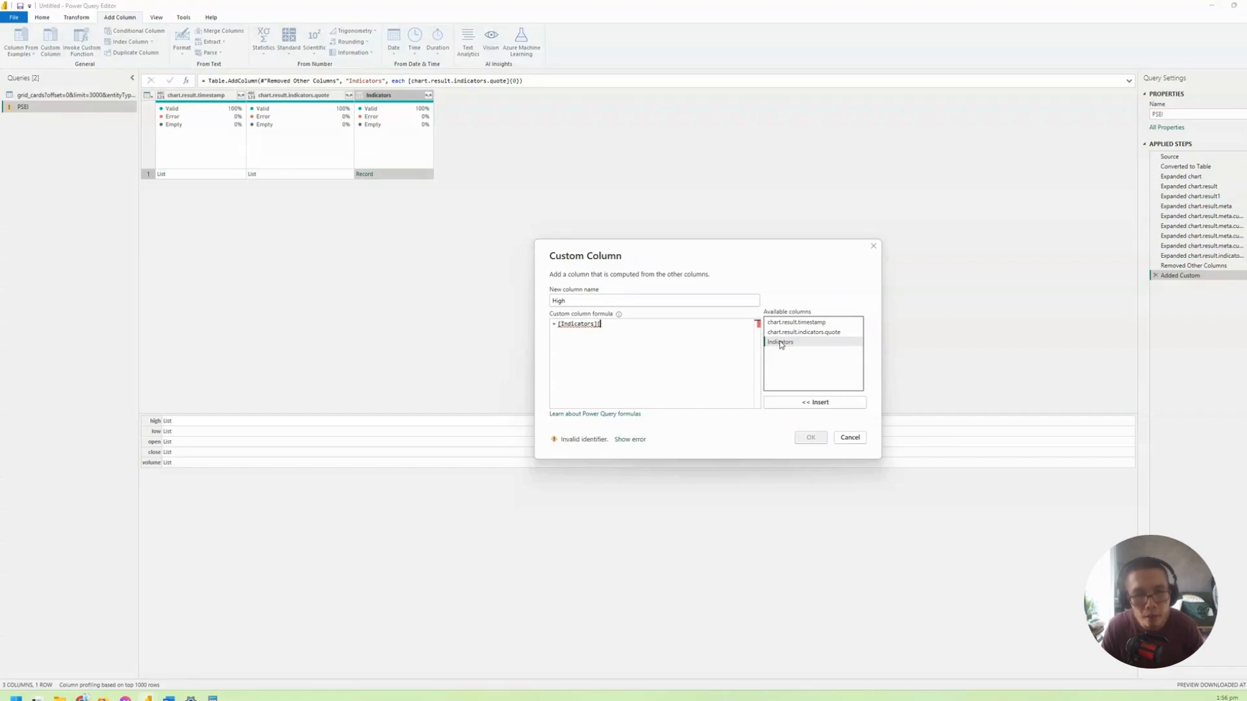
{"action": "type", "text": "]"}
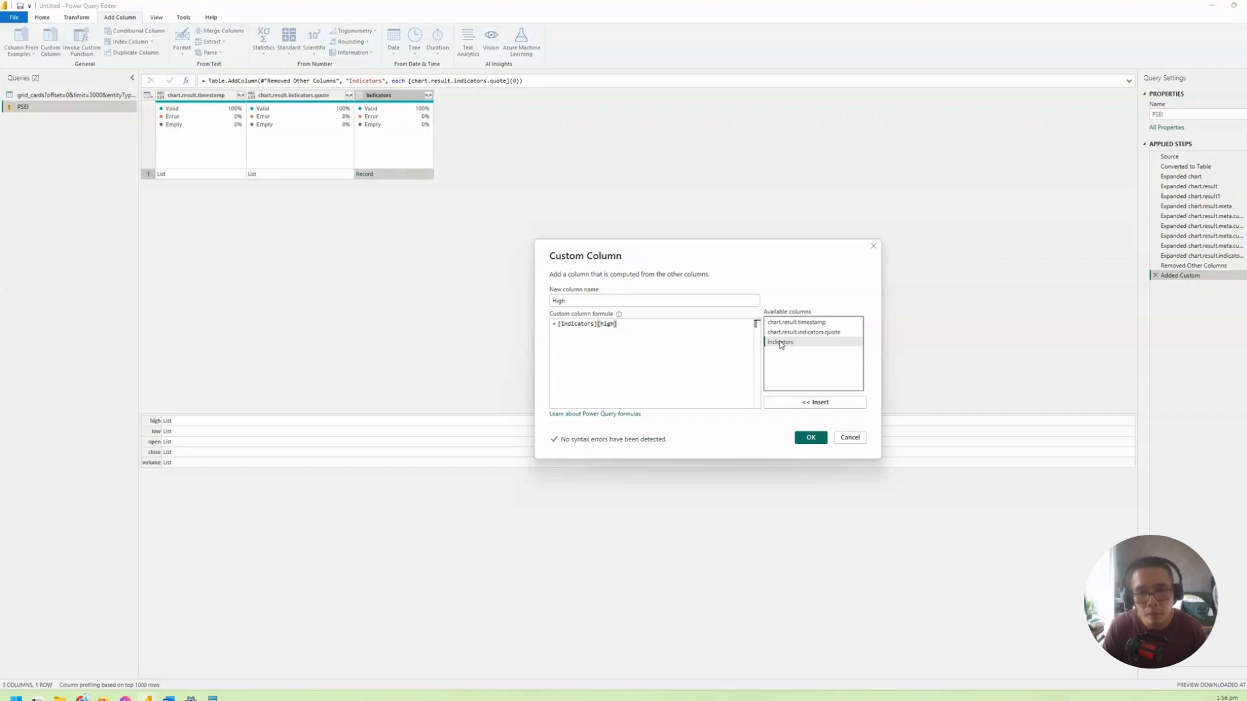
{"action": "left_click_drag", "start_coordinate": [712, 254], "coordinate": [594, 217]}
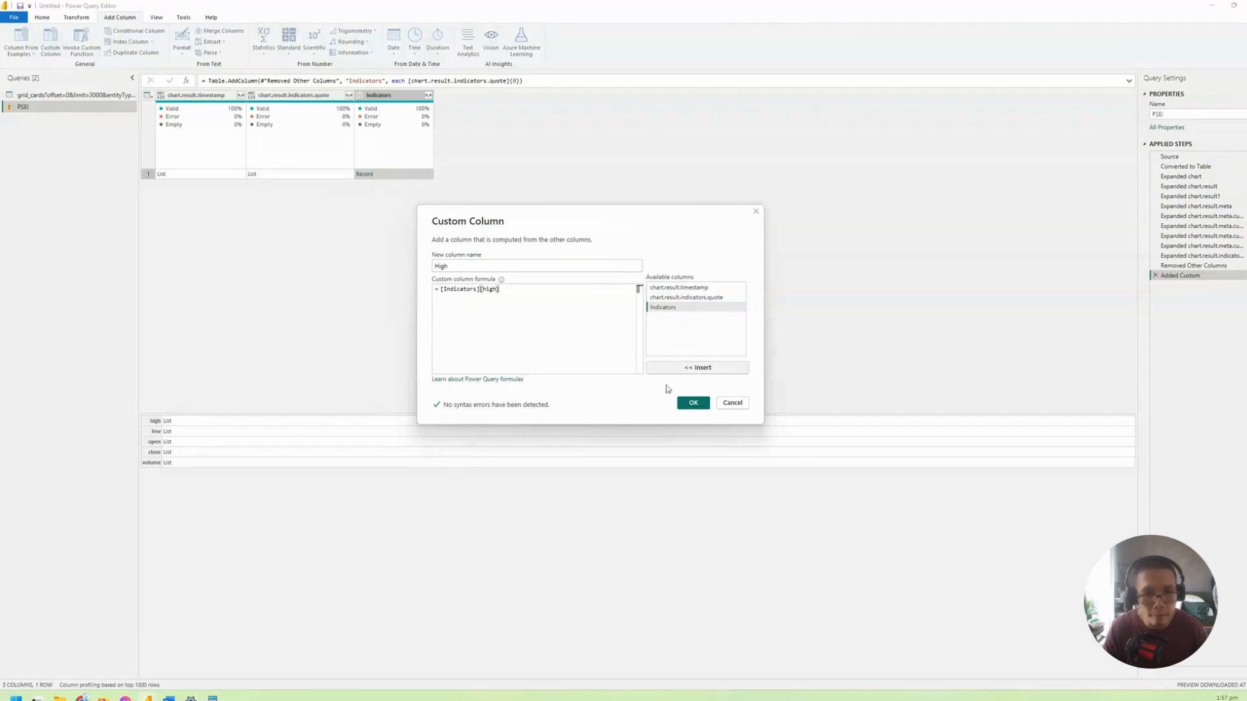
{"action": "left_click", "coordinate": [693, 403]}
{"action": "left_click", "coordinate": [482, 176]}
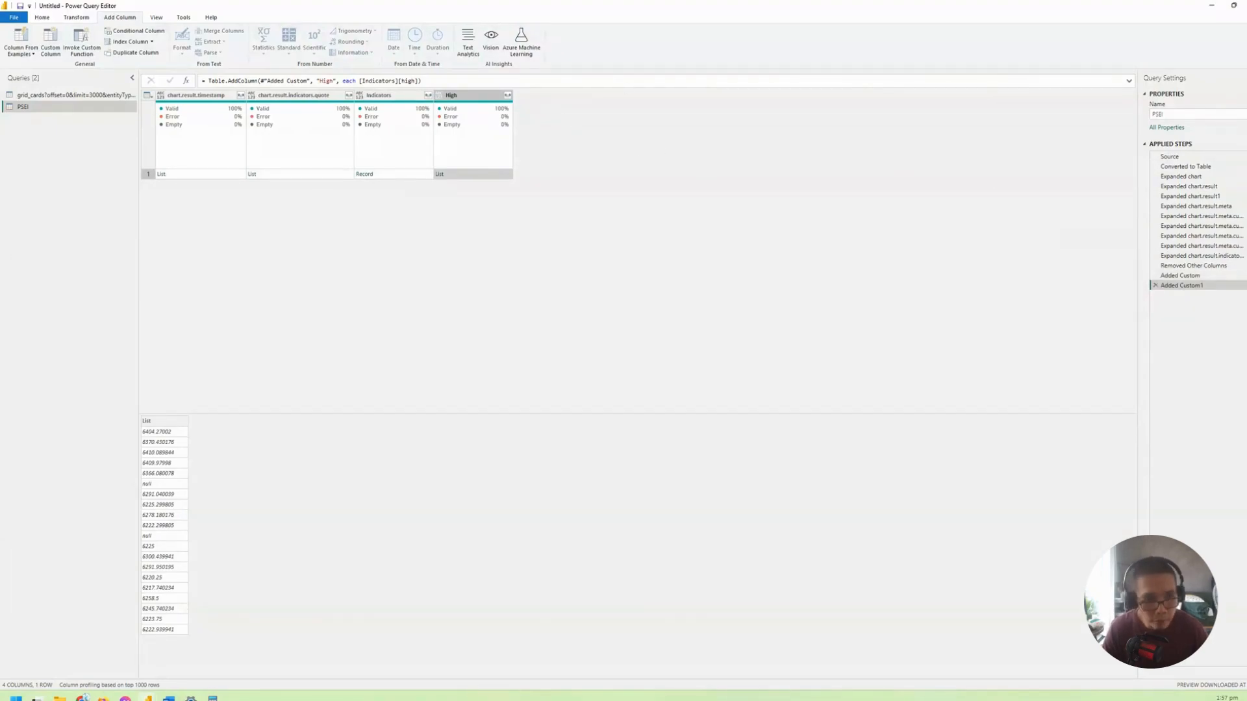
Step: Rename the Added Custom applied step as Indicators
{"action": "right_click", "coordinate": [1180, 275]}
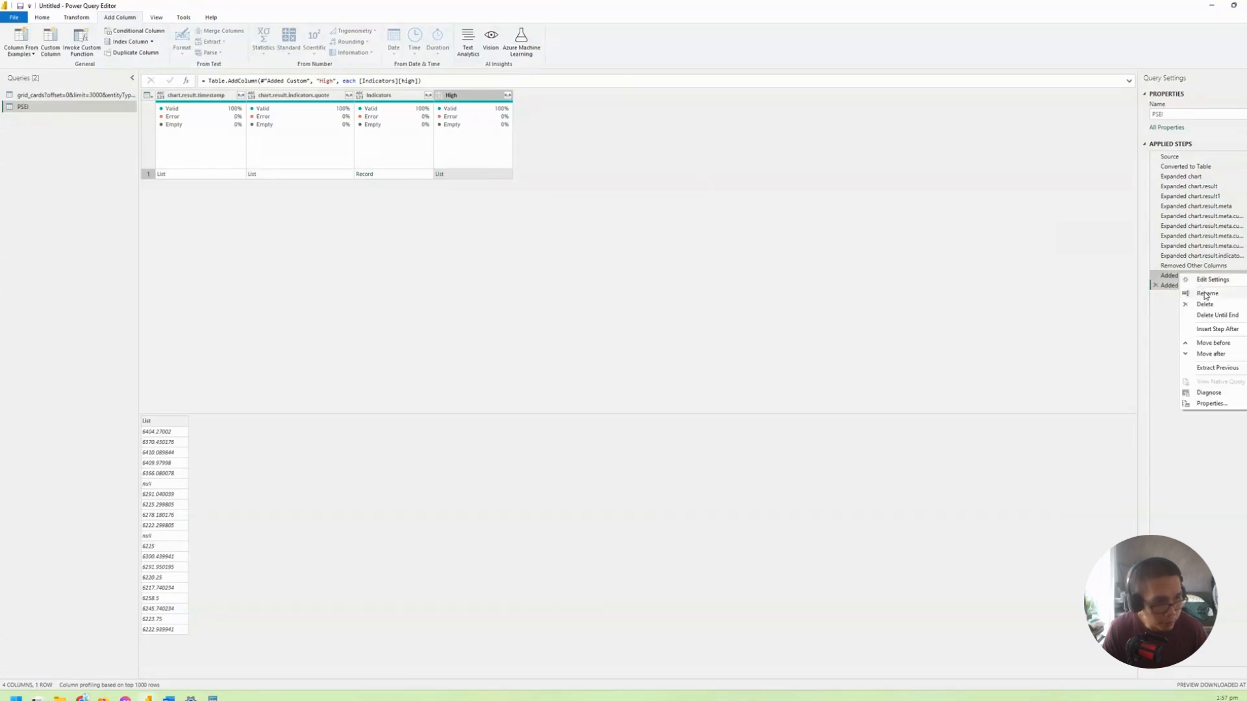
{"action": "left_click", "coordinate": [1206, 294]}
{"action": "key", "text": "BackSpace"}
{"action": "type", "text": "Indicators"}
{"action": "key", "text": "Return"}
Step: Rename the Added Custom1 applied step as High and preview the High column's list
{"action": "right_click", "coordinate": [1206, 287]}
{"action": "left_click", "coordinate": [1210, 306]}
{"action": "type", "text": "High"}
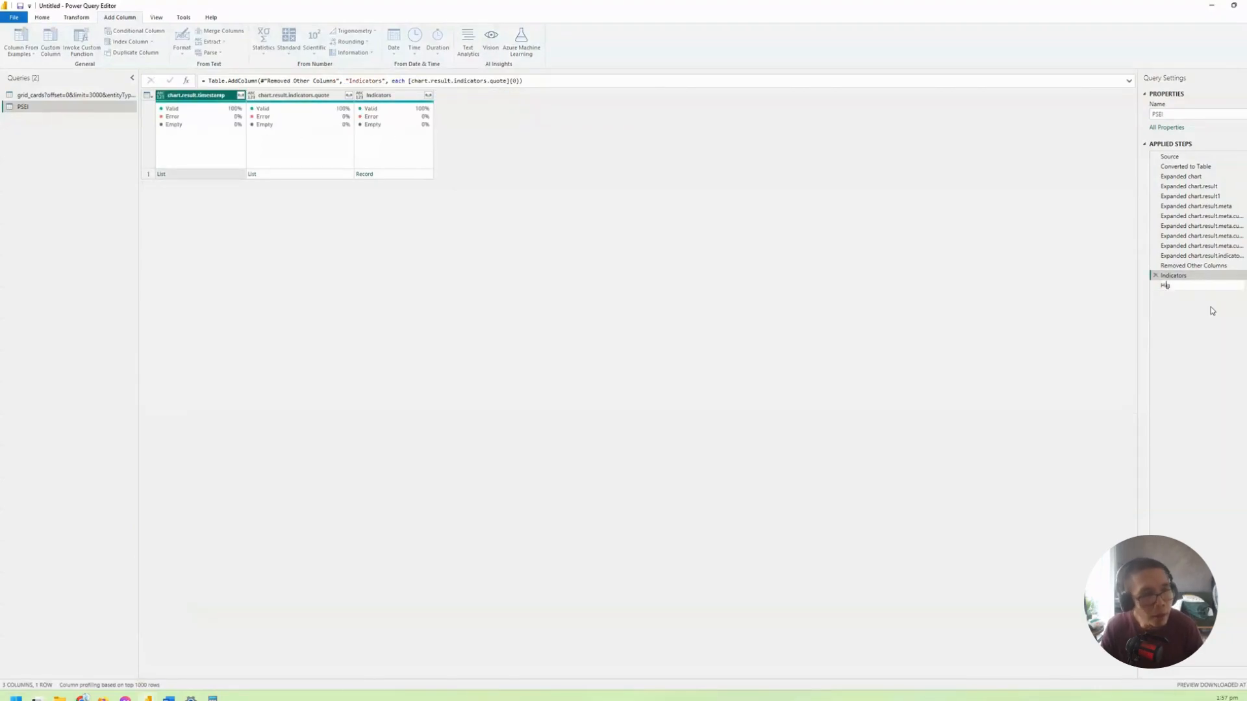
{"action": "key", "text": "Return"}
{"action": "left_click", "coordinate": [492, 176]}
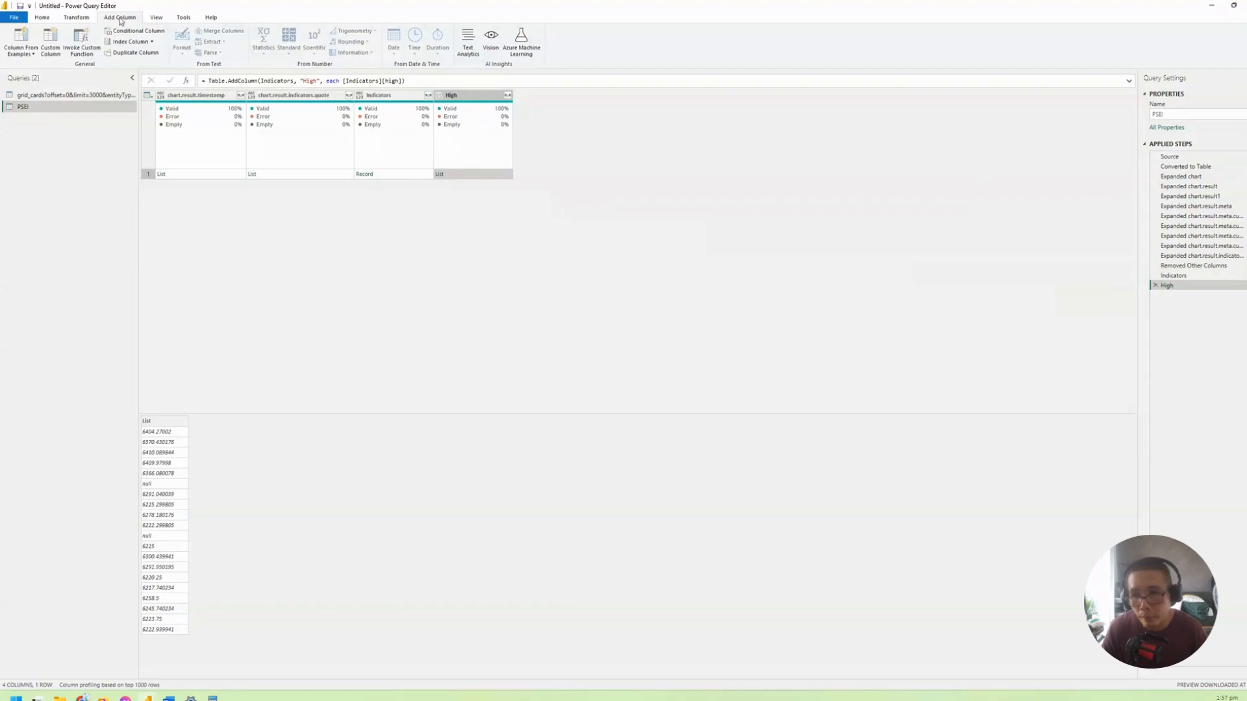
Step: Preview the Indicators record, then start a custom column with the formula [Indicators][low]
{"action": "left_click", "coordinate": [51, 40]}
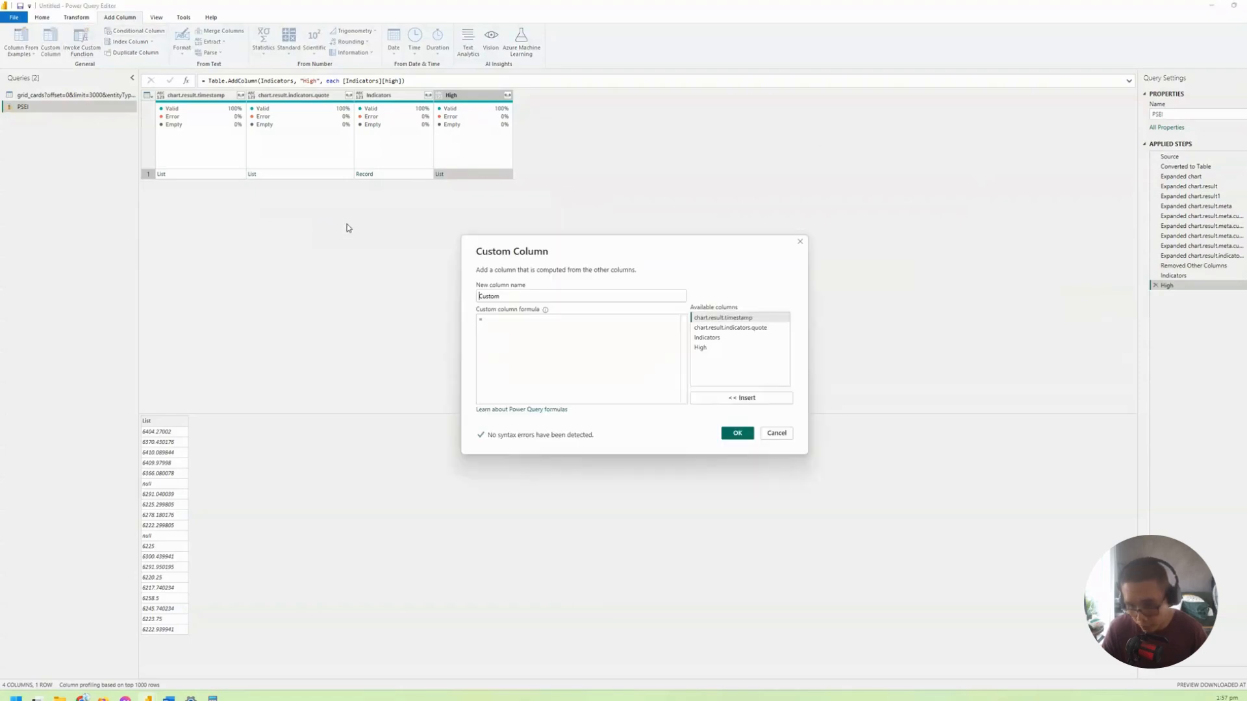
{"action": "key", "text": "Escape"}
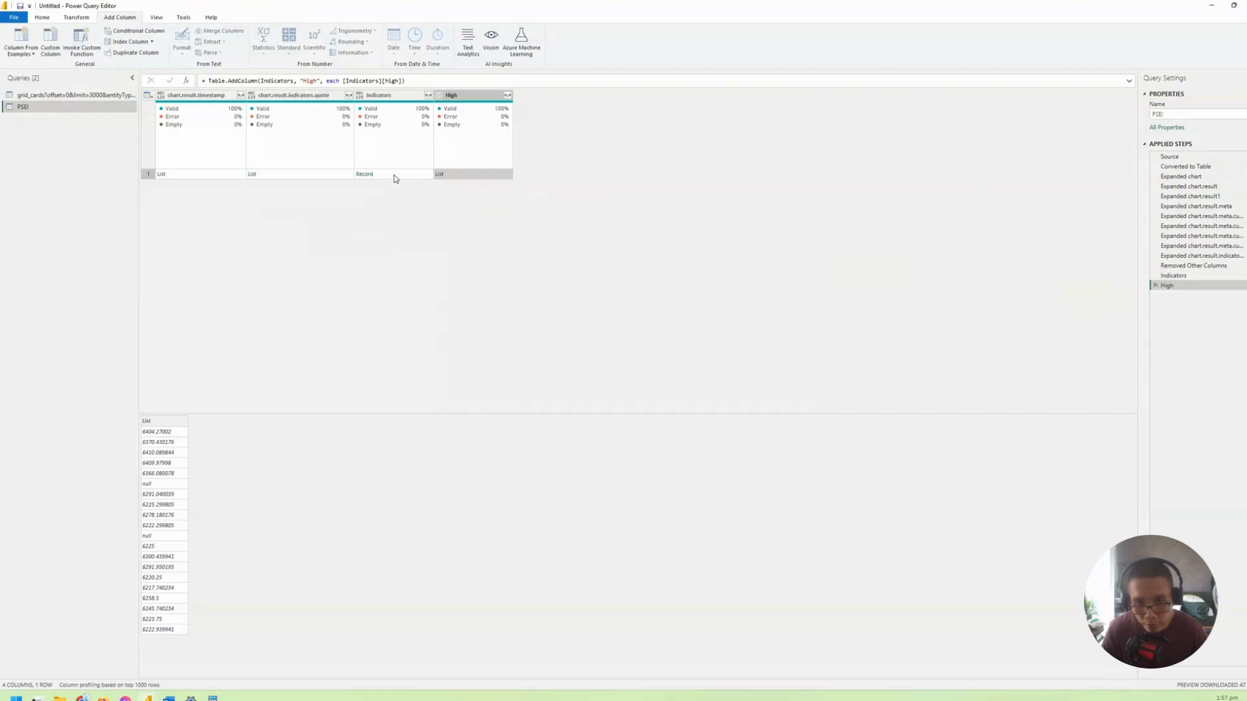
{"action": "left_click", "coordinate": [393, 175]}
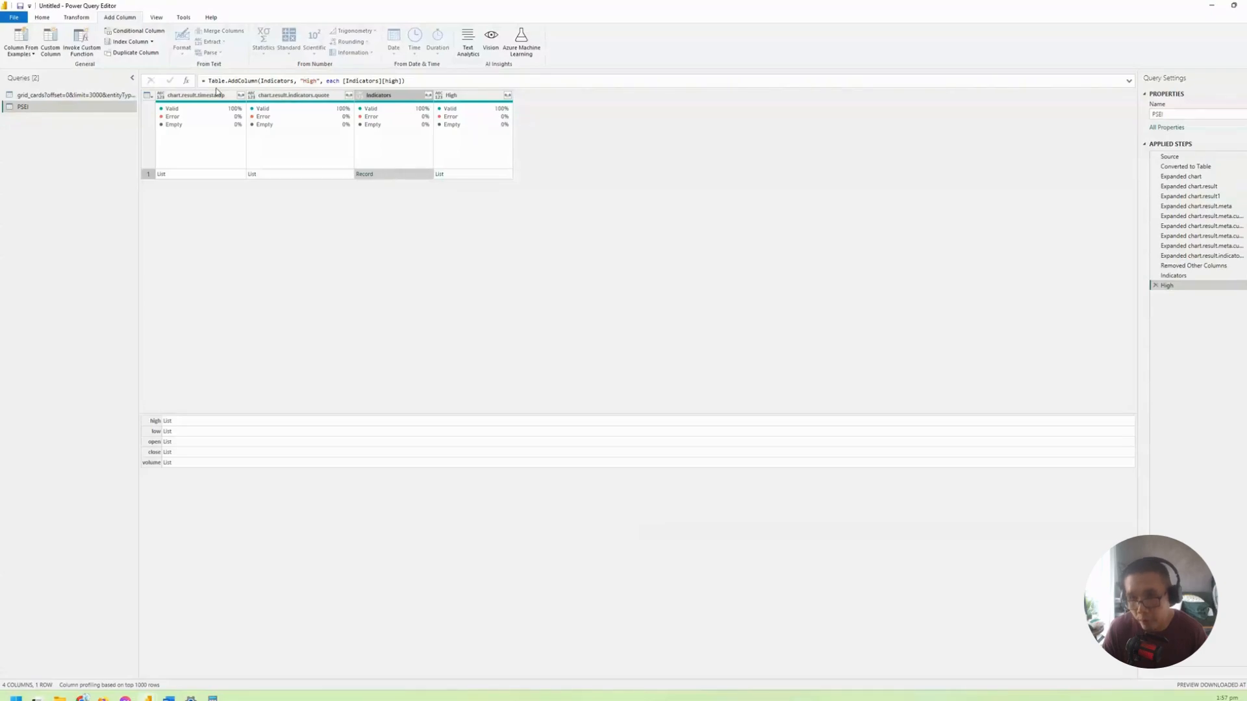
{"action": "left_click", "coordinate": [51, 40]}
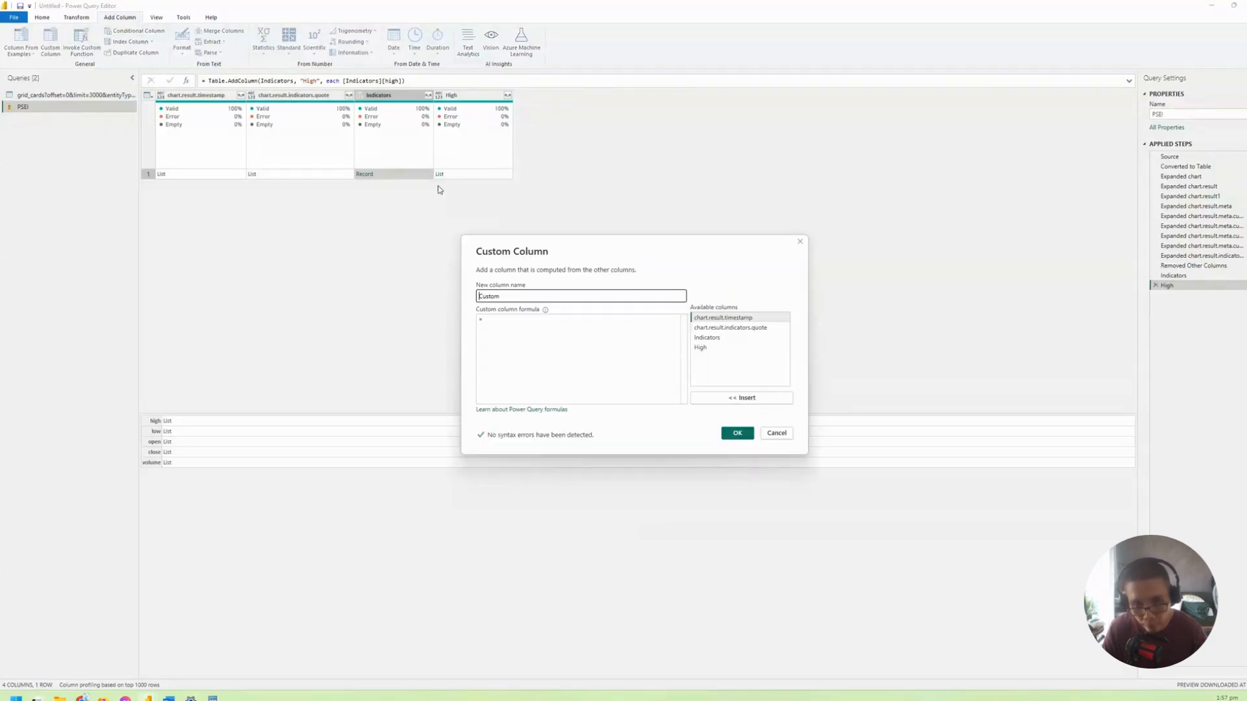
{"action": "double_click", "coordinate": [708, 338]}
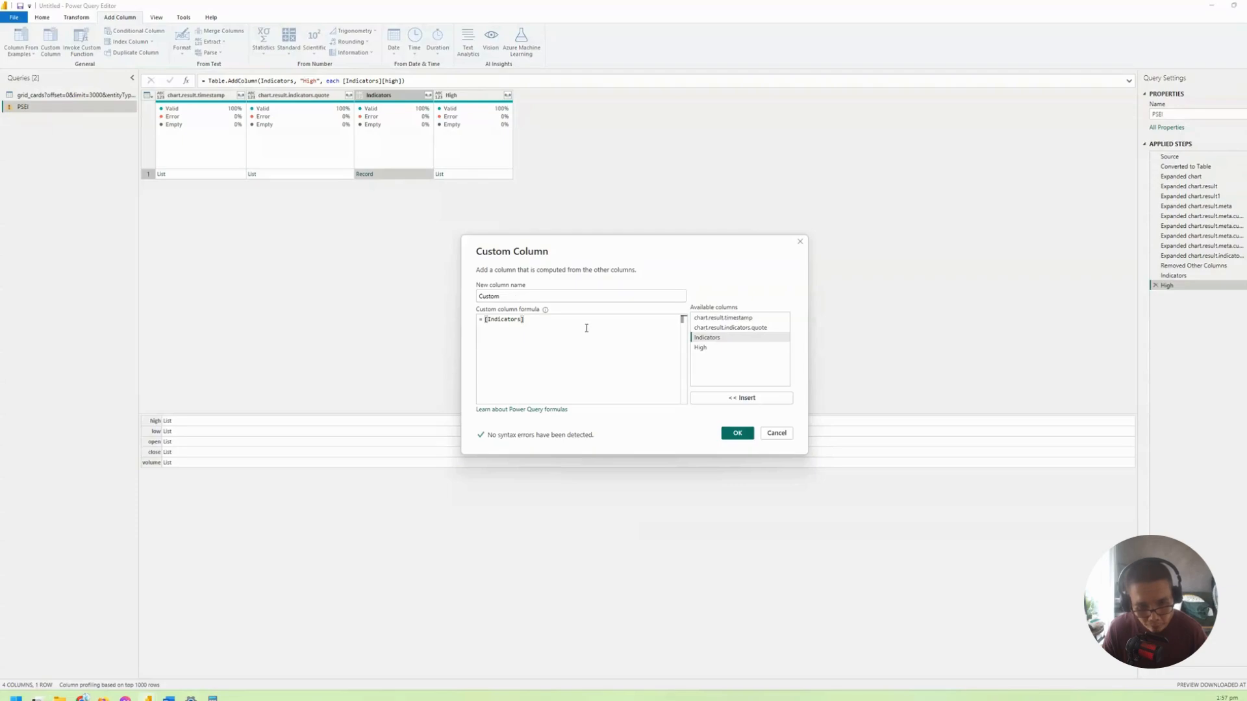
{"action": "type", "text": "[hi"}
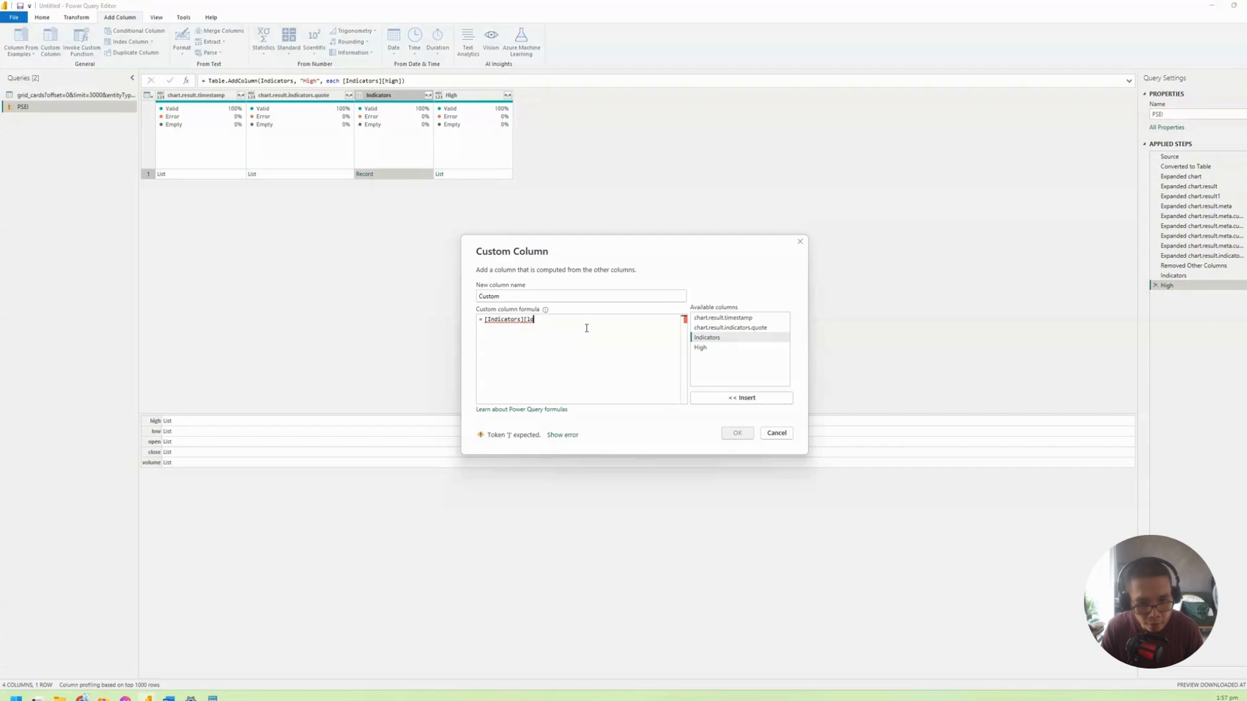
{"action": "type", "text": "w"}
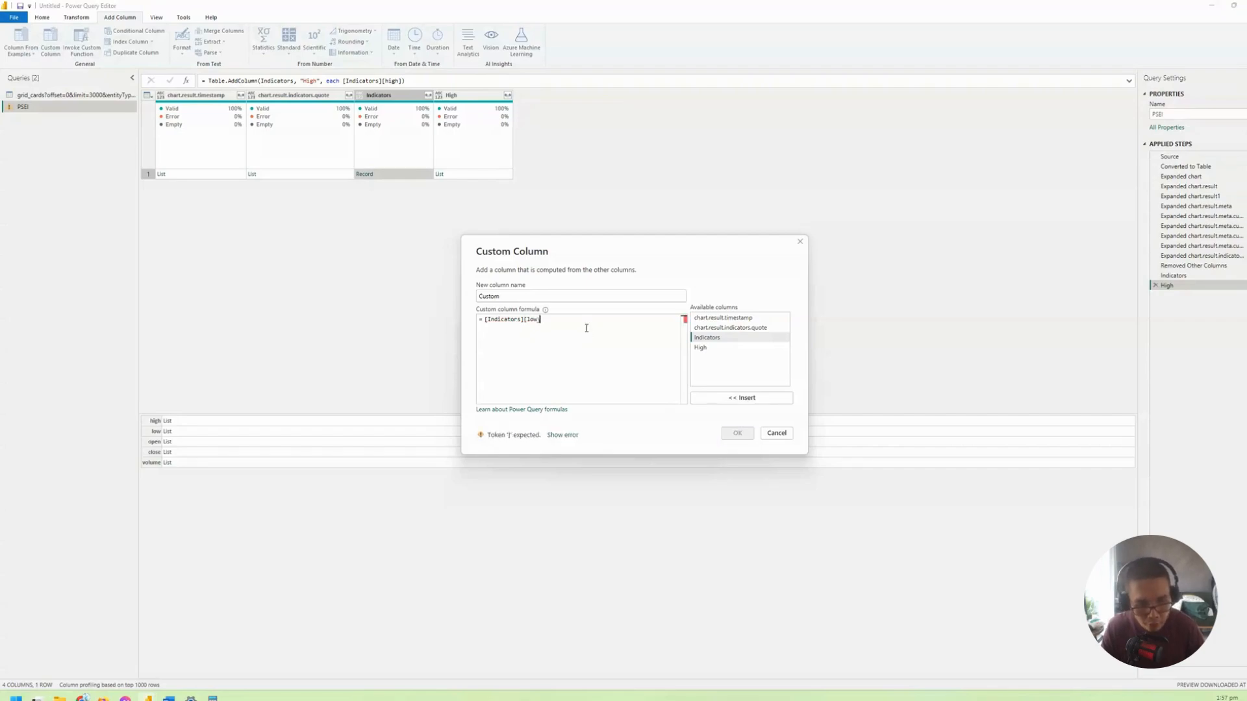
{"action": "type", "text": "]"}
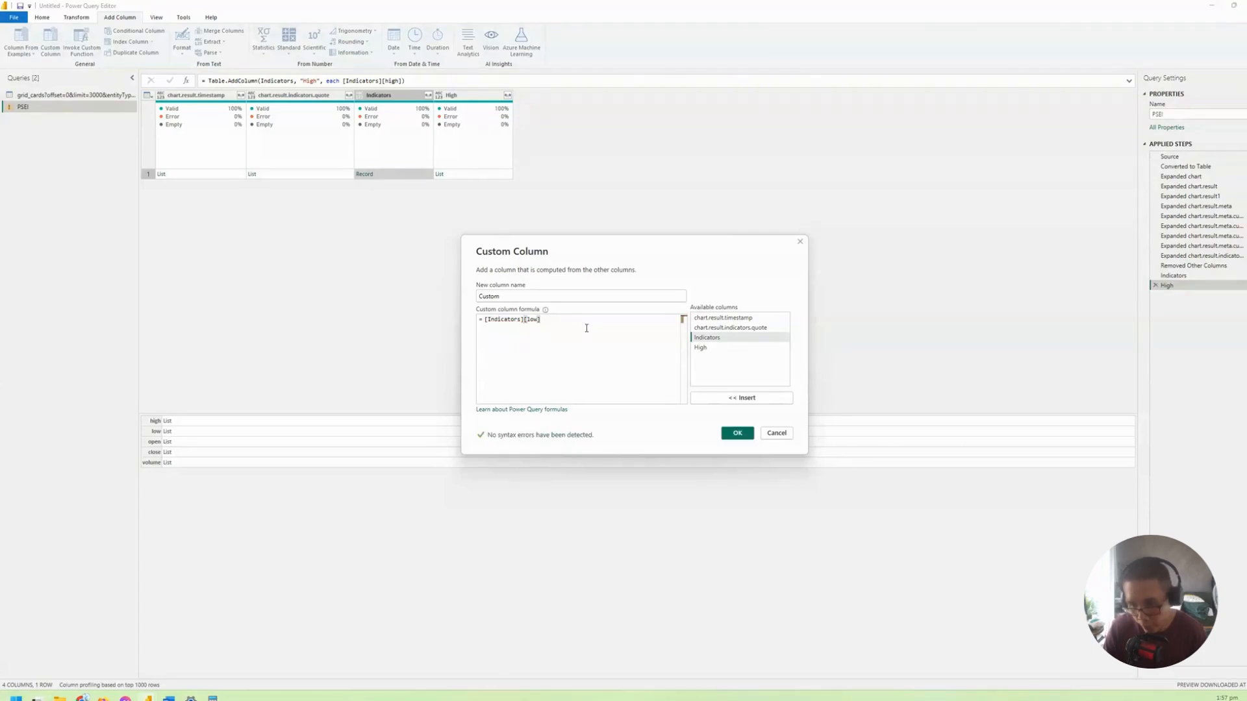
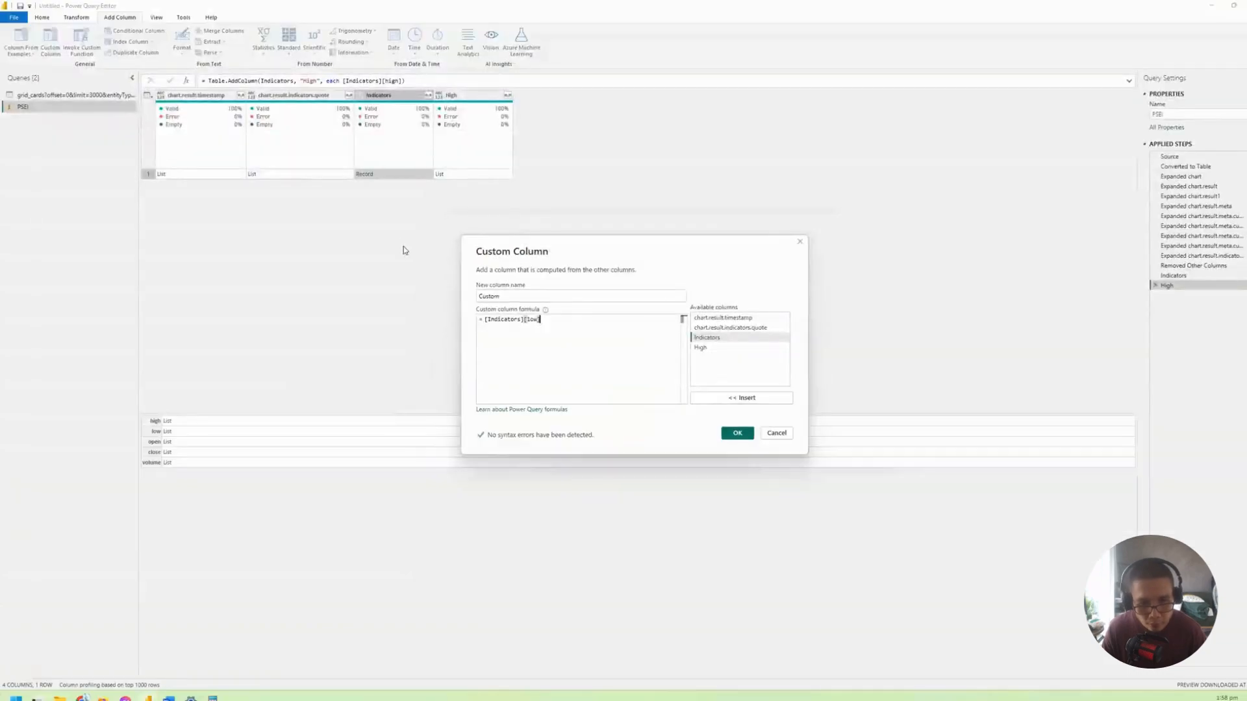
Step: Name the custom column Low, copy its formula for reuse, and create the column
{"action": "double_click", "coordinate": [505, 294]}
{"action": "type", "text": "Low"}
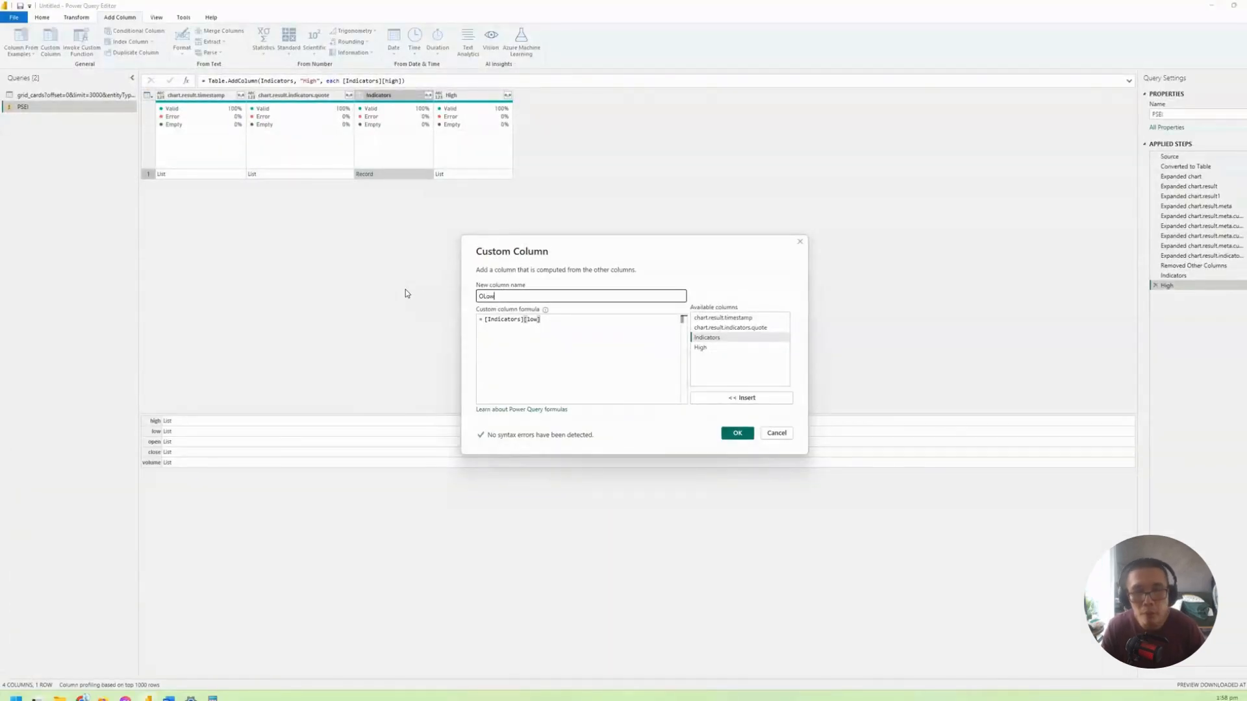
{"action": "key", "text": "BackSpace"}
{"action": "key", "text": "BackSpace"}
{"action": "type", "text": "Low"}
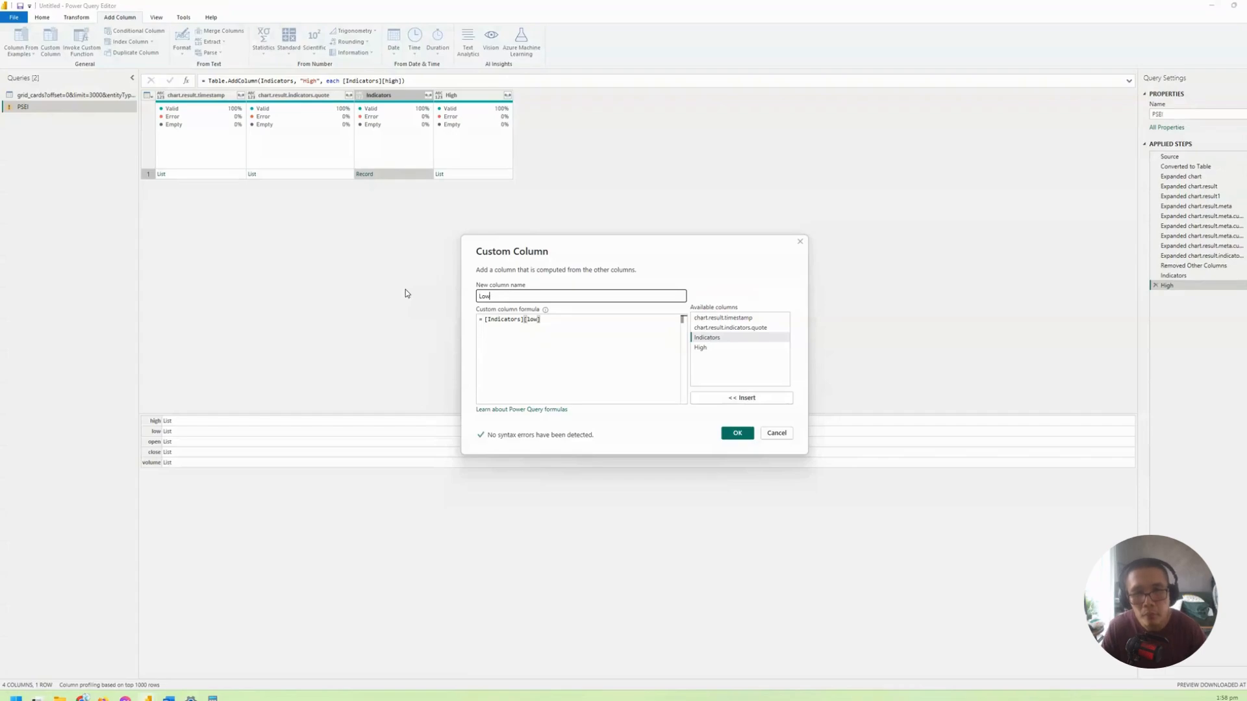
{"action": "key", "text": "Tab"}
{"action": "key", "text": "ctrl+c"}
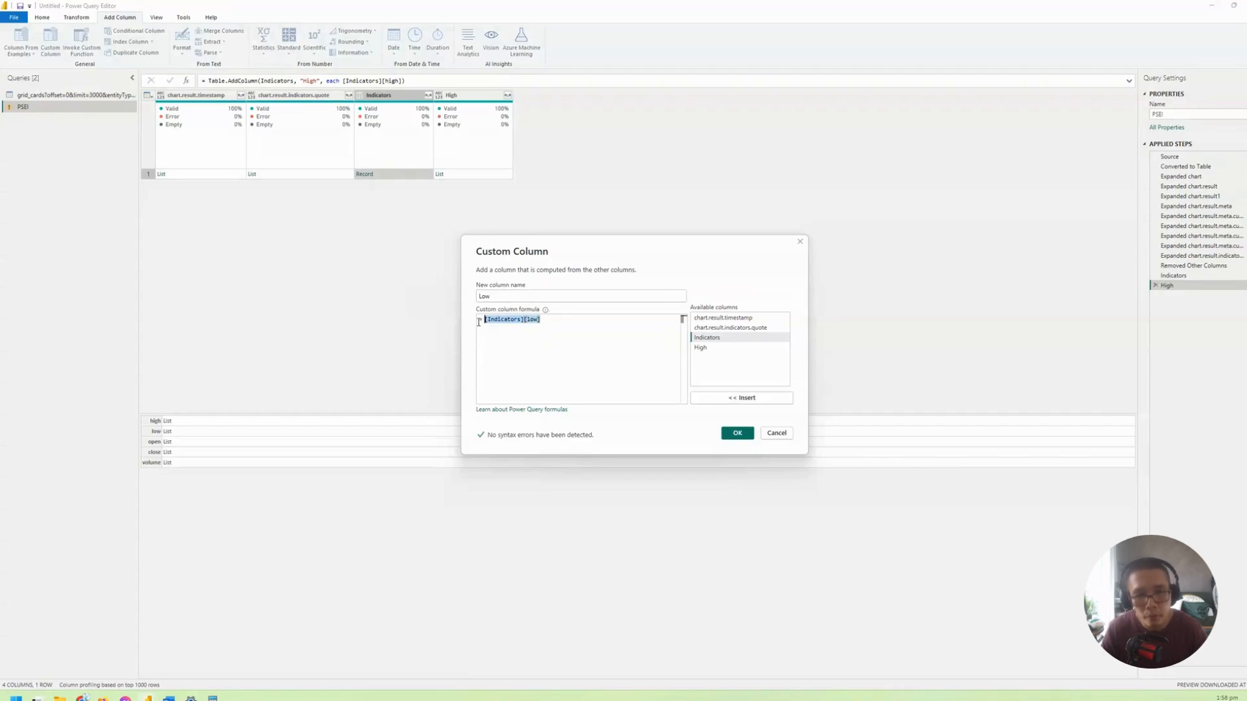
{"action": "left_click", "coordinate": [734, 433]}
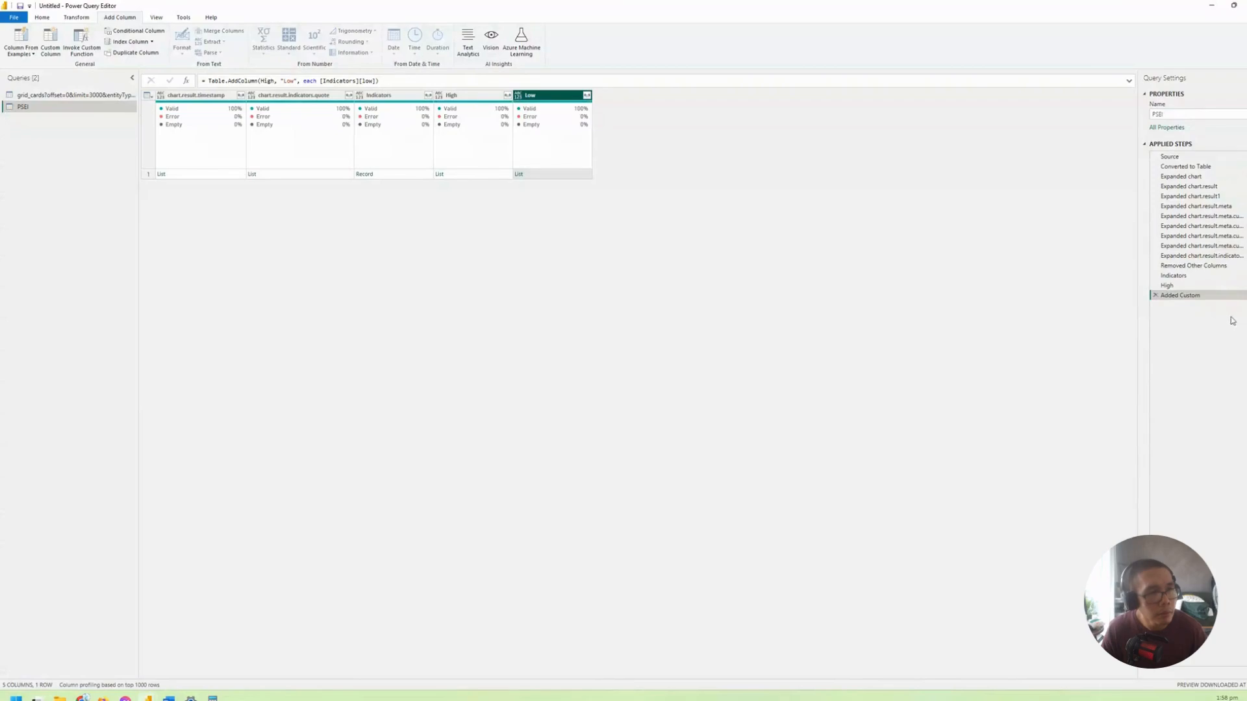
Step: Rename the Added Custom applied step as Low
{"action": "right_click", "coordinate": [1224, 296]}
{"action": "left_click", "coordinate": [1224, 315]}
{"action": "type", "text": "Low"}
{"action": "key", "text": "Return"}
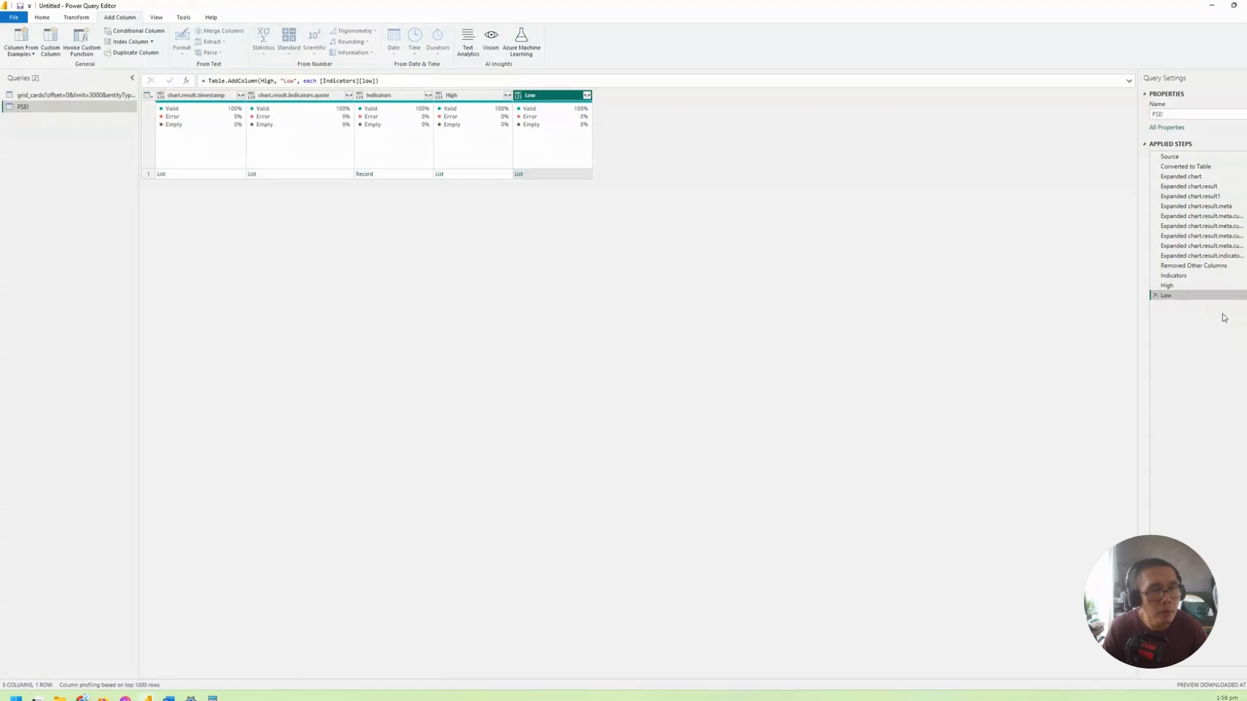
Step: Add a custom column named Open by reusing the copied formula, changed to [Indicators][open]
{"action": "mouse_move", "coordinate": [536, 127]}
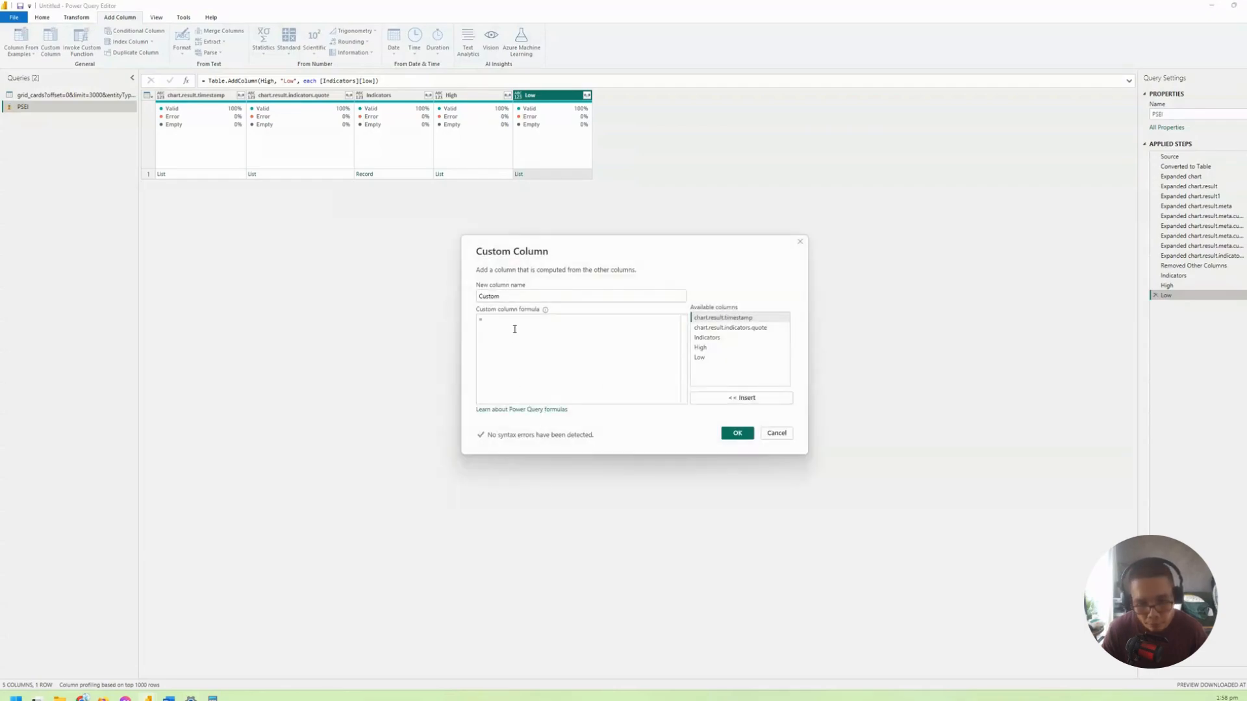
{"action": "key", "text": "ctrl+a"}
{"action": "type", "text": "Open"}
{"action": "key", "text": "Tab"}
{"action": "key", "text": "ctrl+v"}
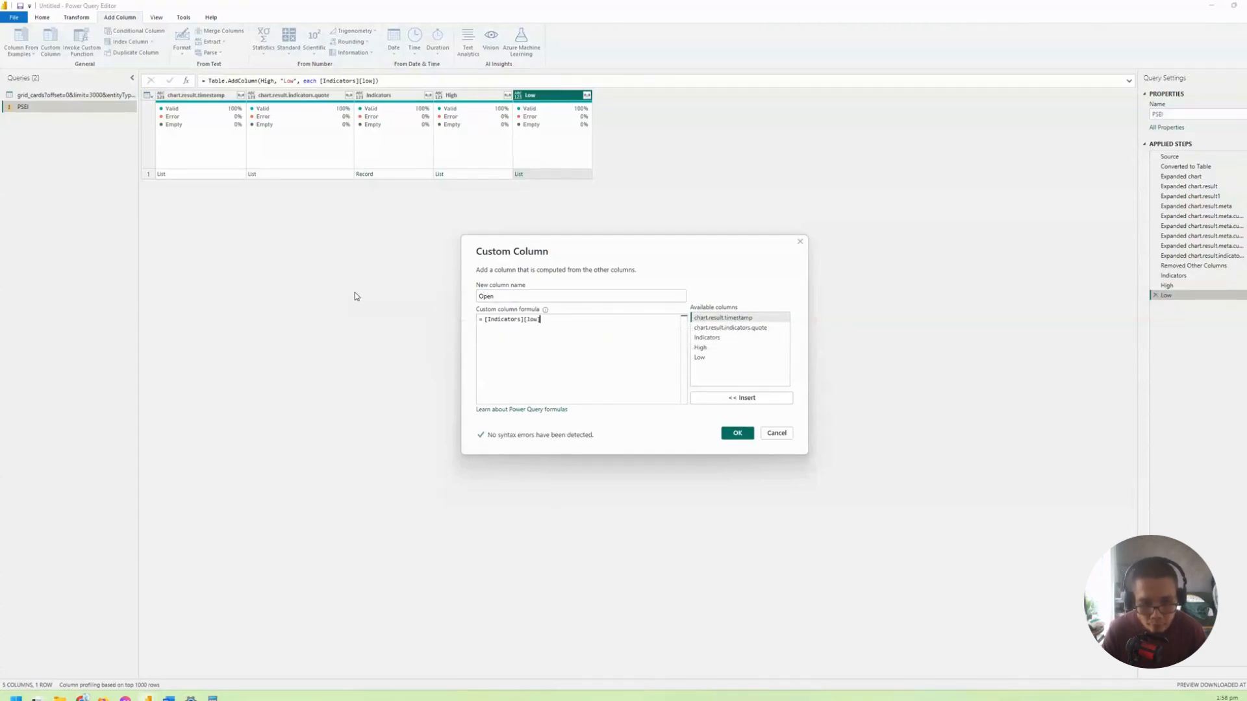
{"action": "double_click", "coordinate": [534, 320]}
{"action": "type", "text": "open"}
{"action": "left_click", "coordinate": [736, 432]}
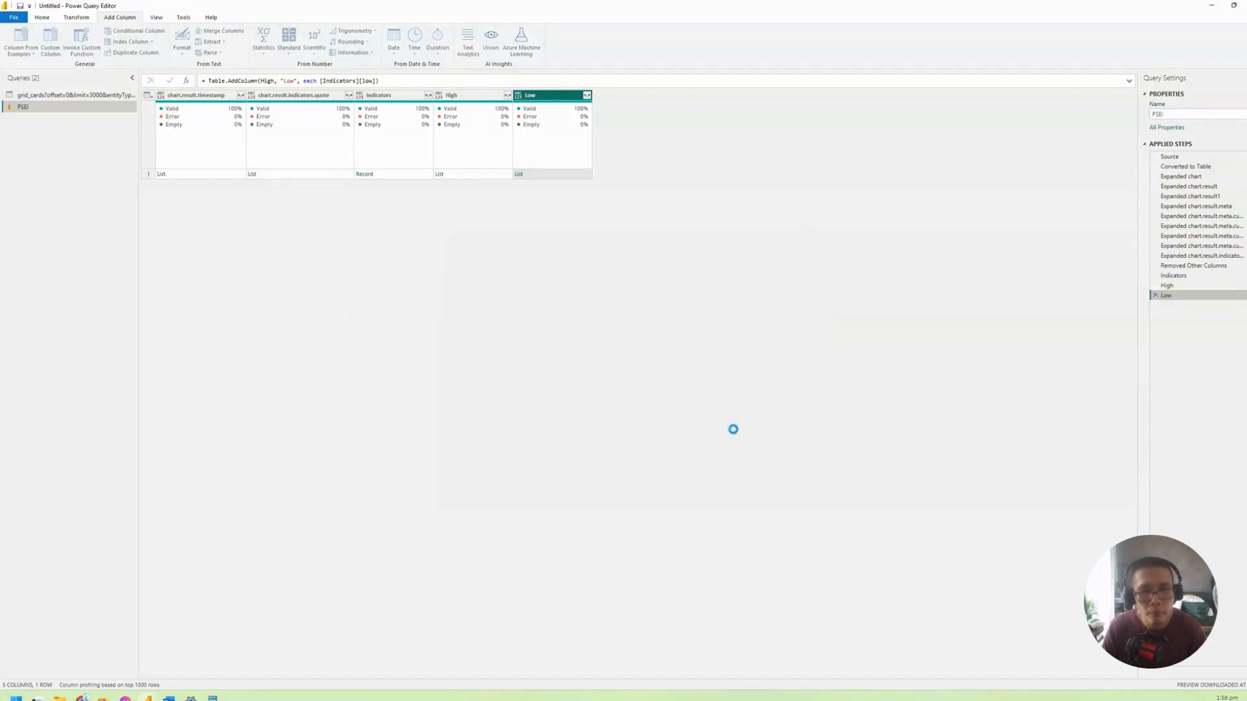
Step: Add a custom column named Close by reusing the copied formula, changed to [Indicators][close]
{"action": "left_click", "coordinate": [50, 43]}
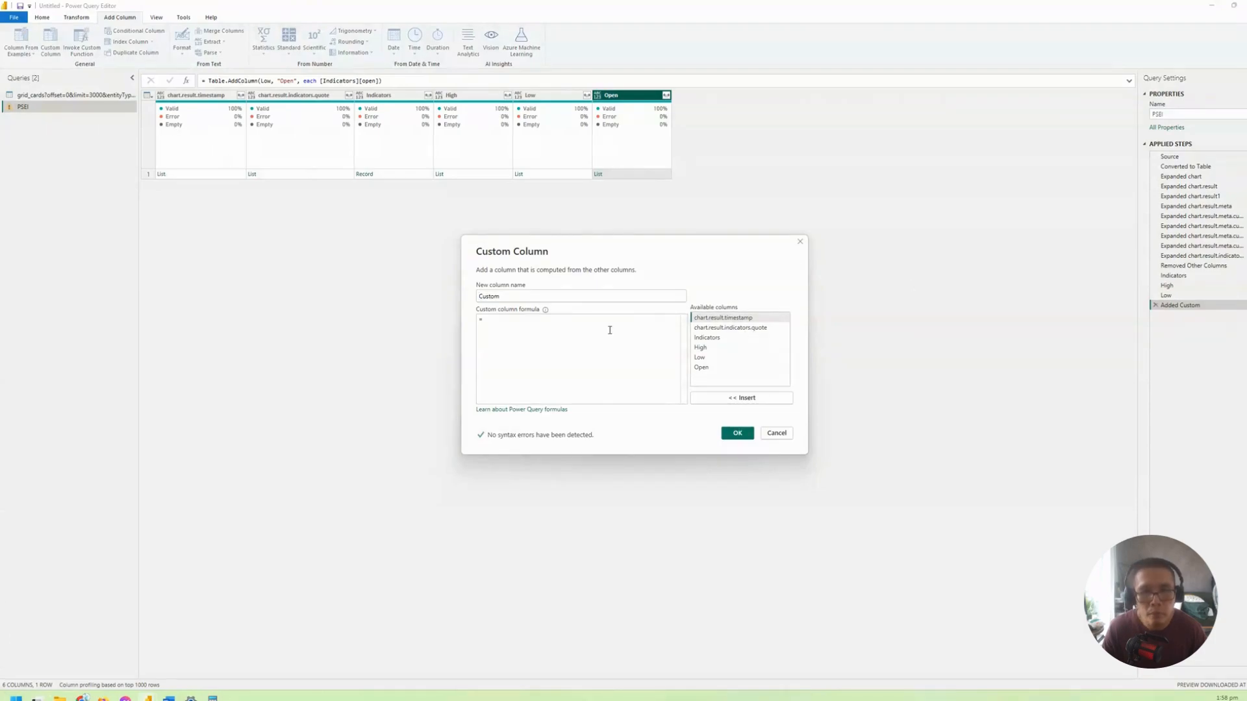
{"action": "double_click", "coordinate": [517, 293]}
{"action": "type", "text": "Close"}
{"action": "left_click", "coordinate": [603, 338]}
{"action": "key", "text": "ctrl+v"}
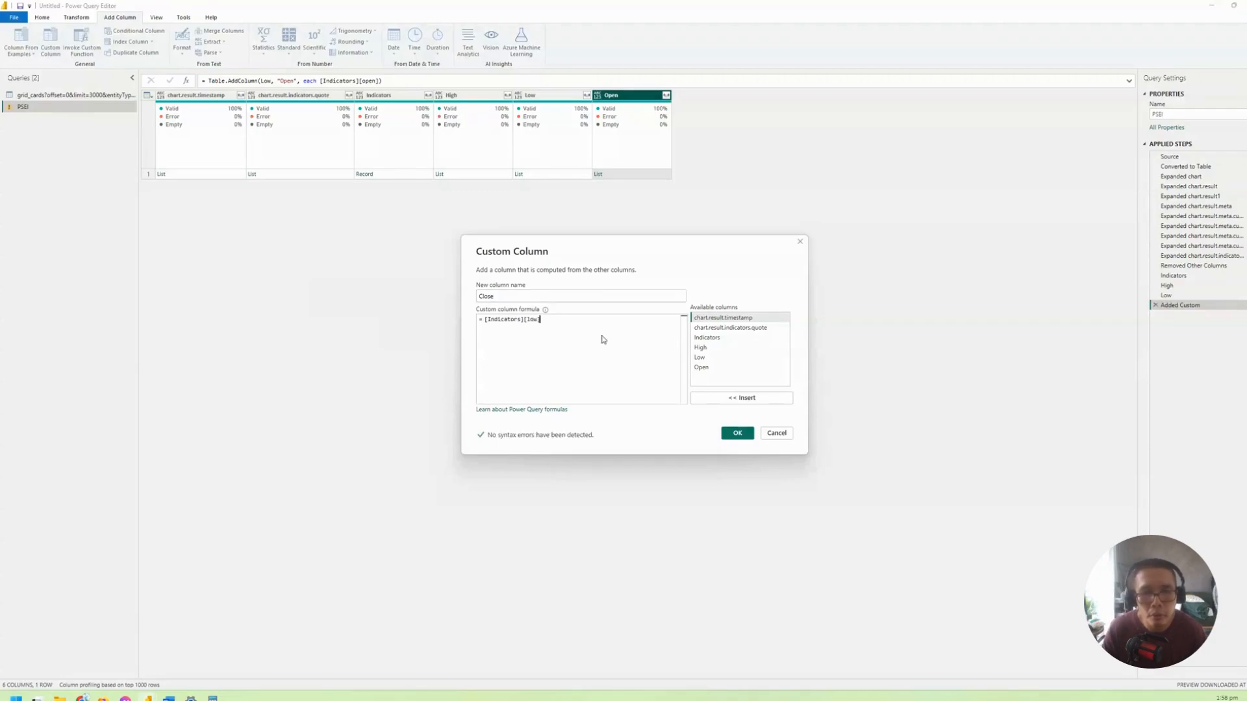
{"action": "double_click", "coordinate": [528, 320]}
{"action": "type", "text": "Close"}
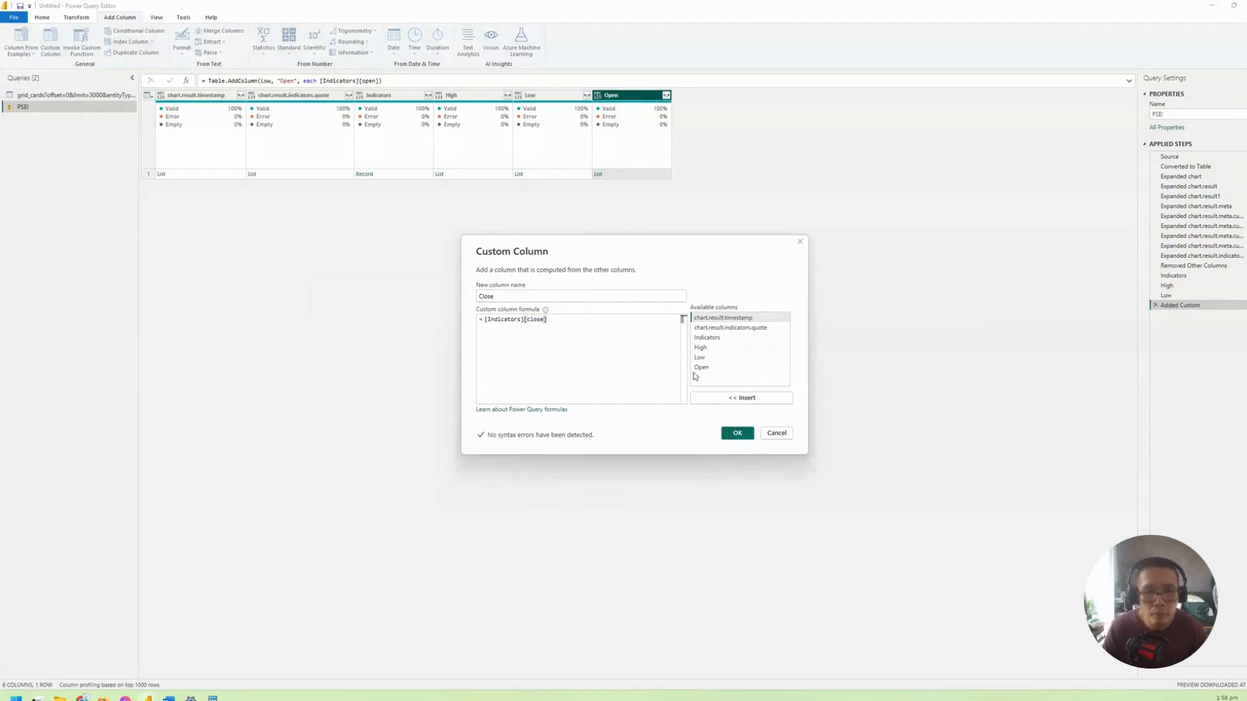
{"action": "left_click", "coordinate": [736, 433]}
Step: Add a custom column named Volume by reusing the copied formula, changed to [Indicators][volume]
{"action": "left_click", "coordinate": [51, 44]}
{"action": "key", "text": "ctrl+v"}
{"action": "key", "text": "shift+Tab"}
{"action": "type", "text": "Volume"}
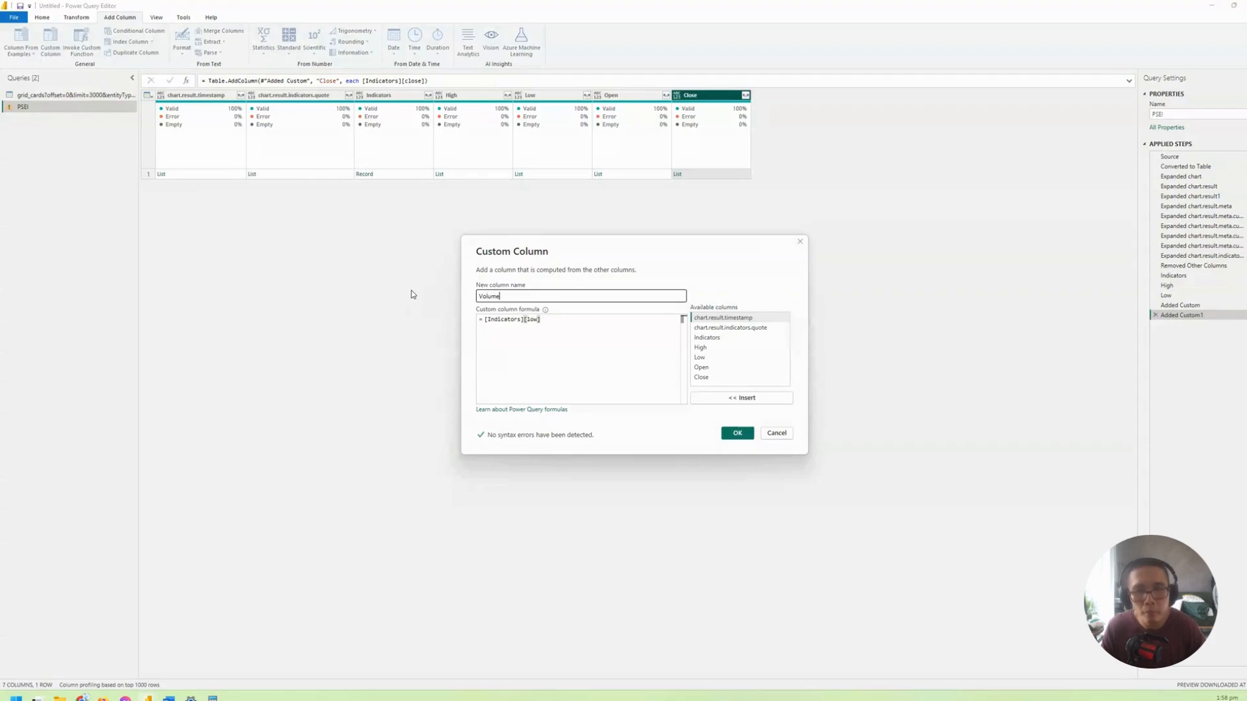
{"action": "double_click", "coordinate": [532, 319]}
{"action": "type", "text": "volume"}
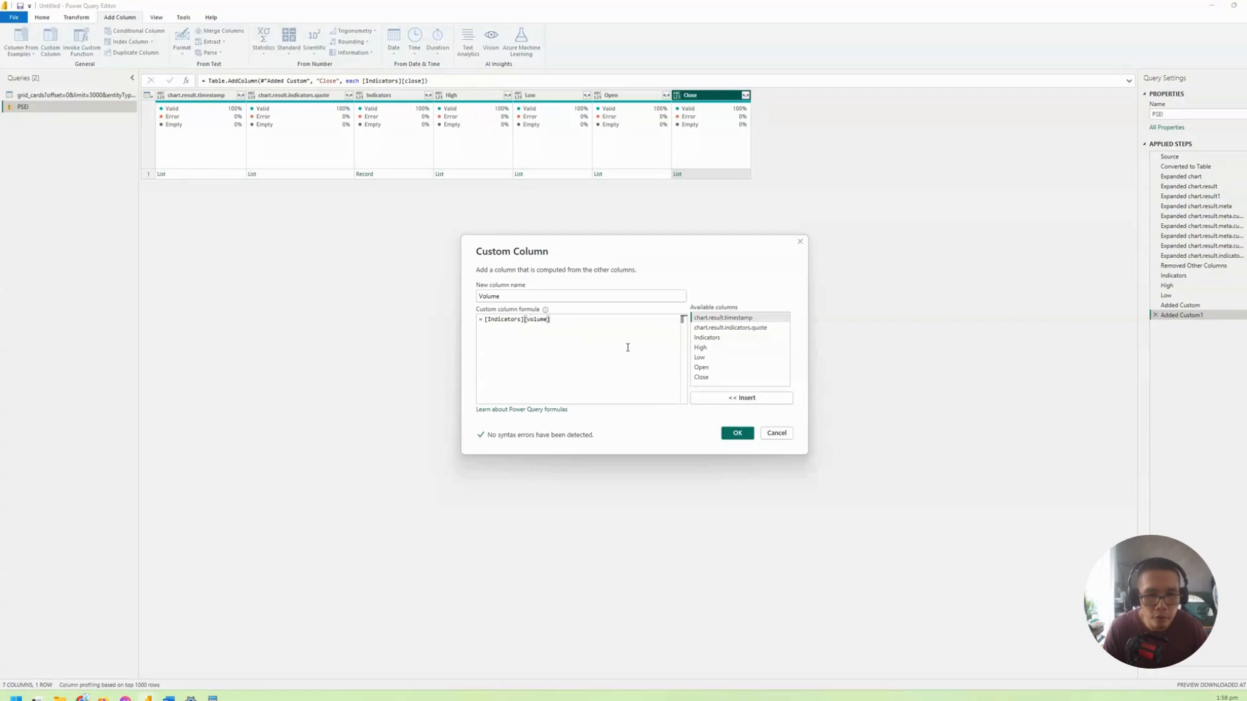
{"action": "left_click", "coordinate": [734, 434]}
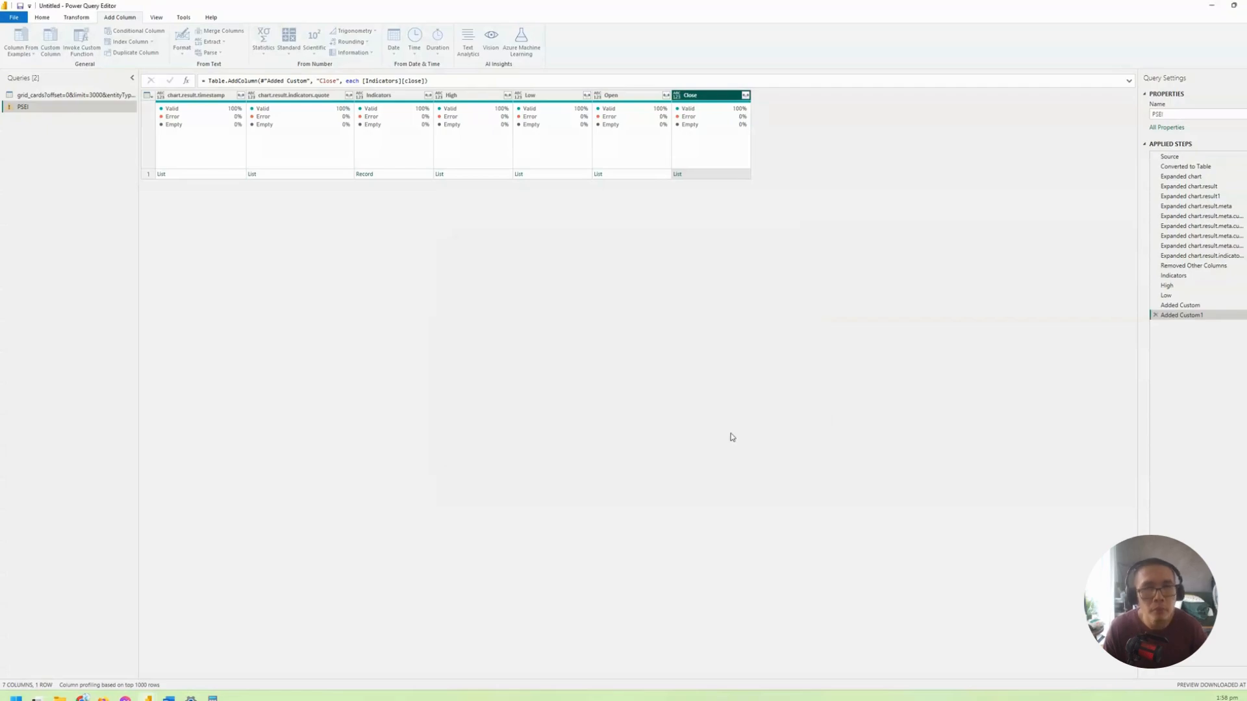
Step: Preview the contents of the new list columns, the Indicators record and the chart.result.indicators.quote list
{"action": "left_click", "coordinate": [471, 174]}
{"action": "left_click", "coordinate": [550, 175]}
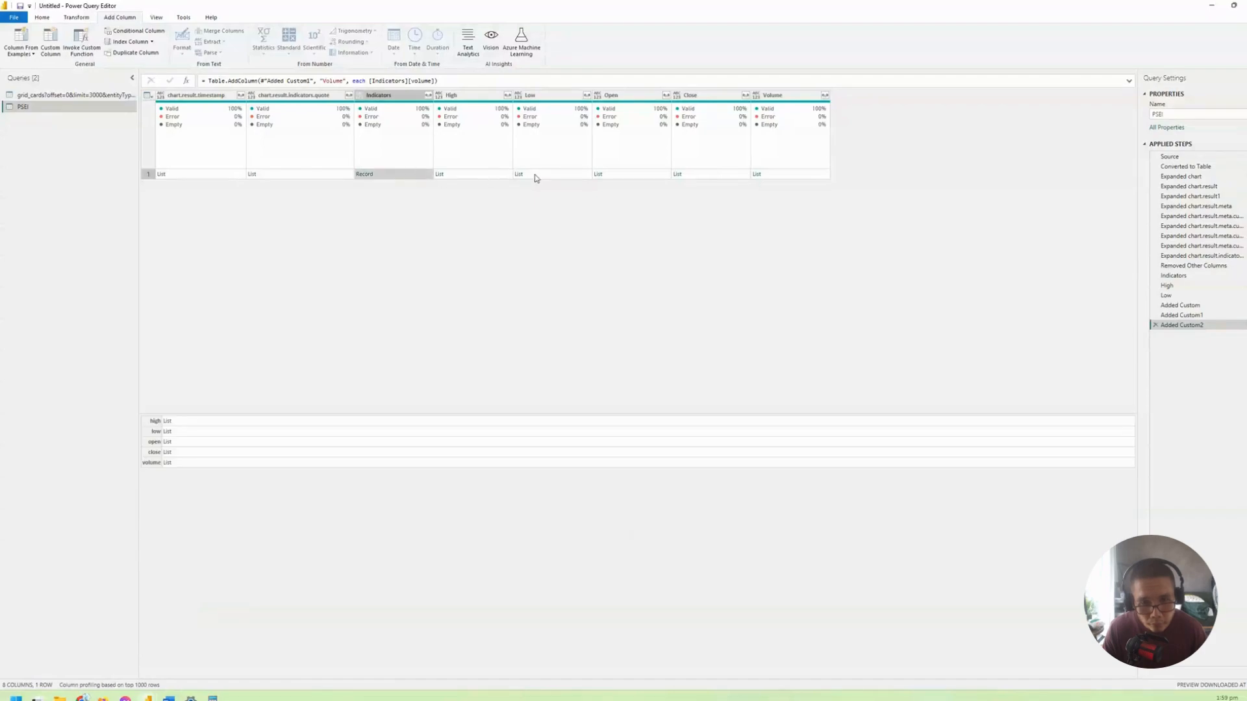
{"action": "left_click", "coordinate": [598, 175]}
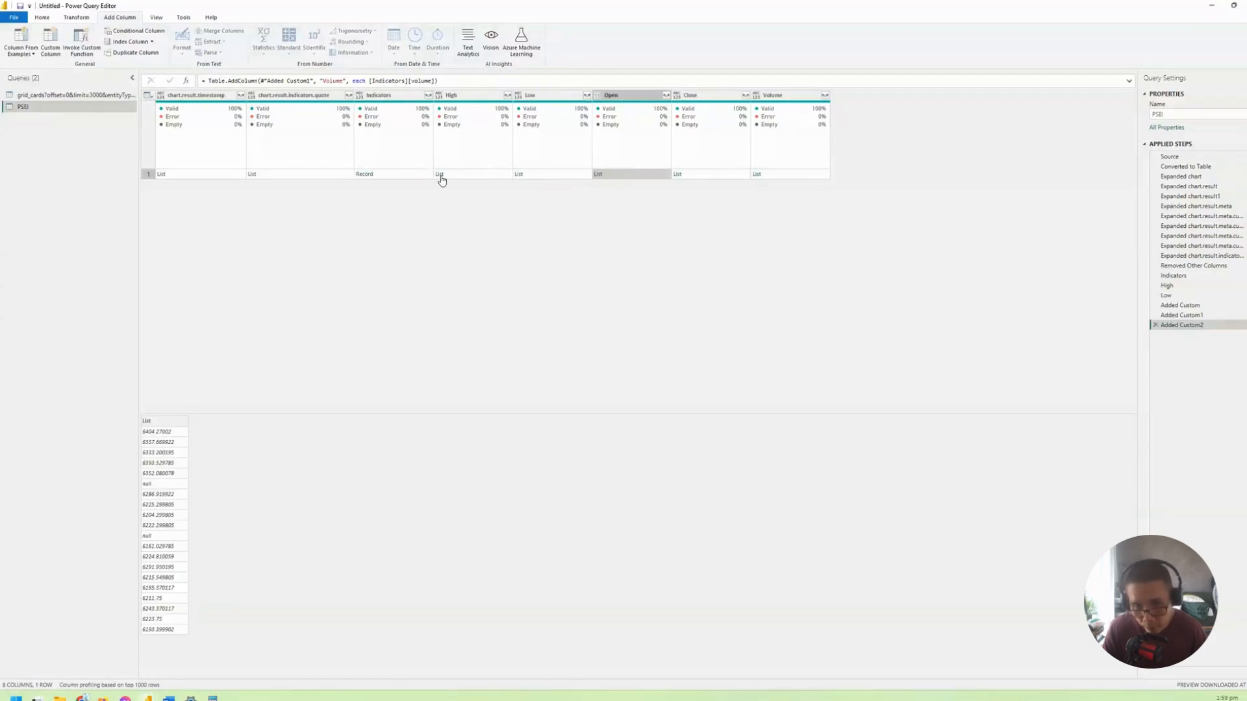
{"action": "left_click", "coordinate": [414, 175]}
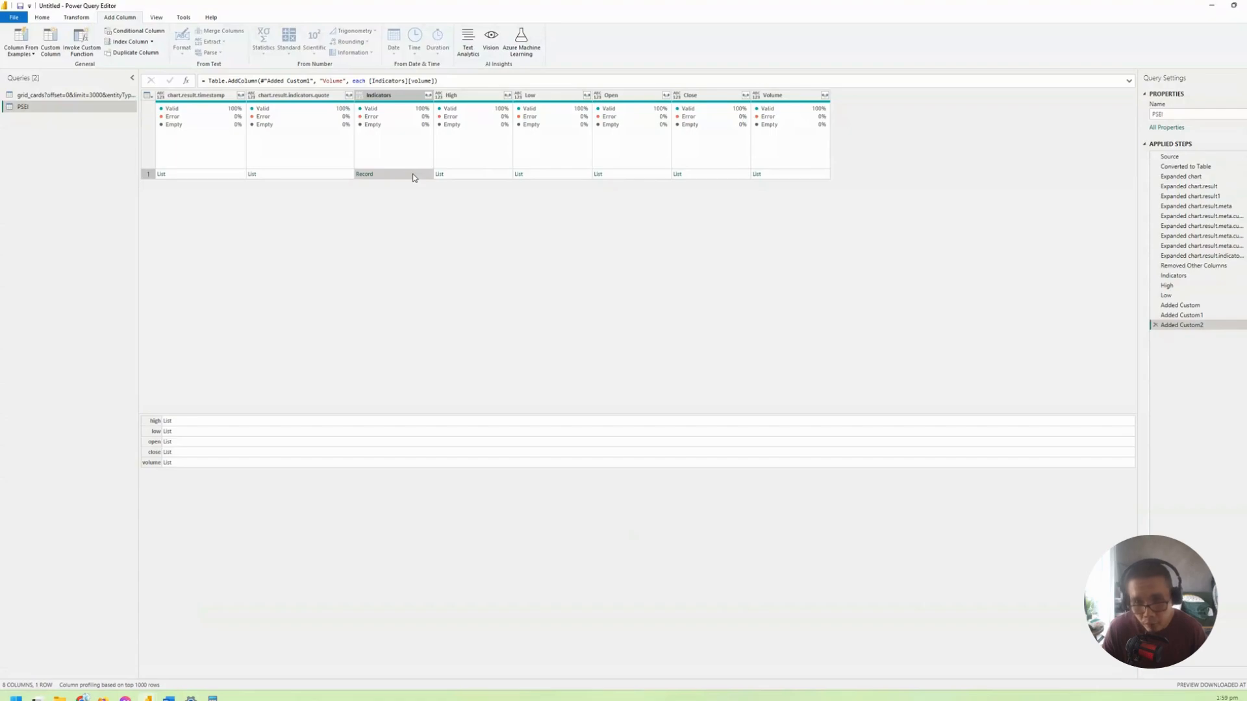
{"action": "left_click", "coordinate": [292, 175]}
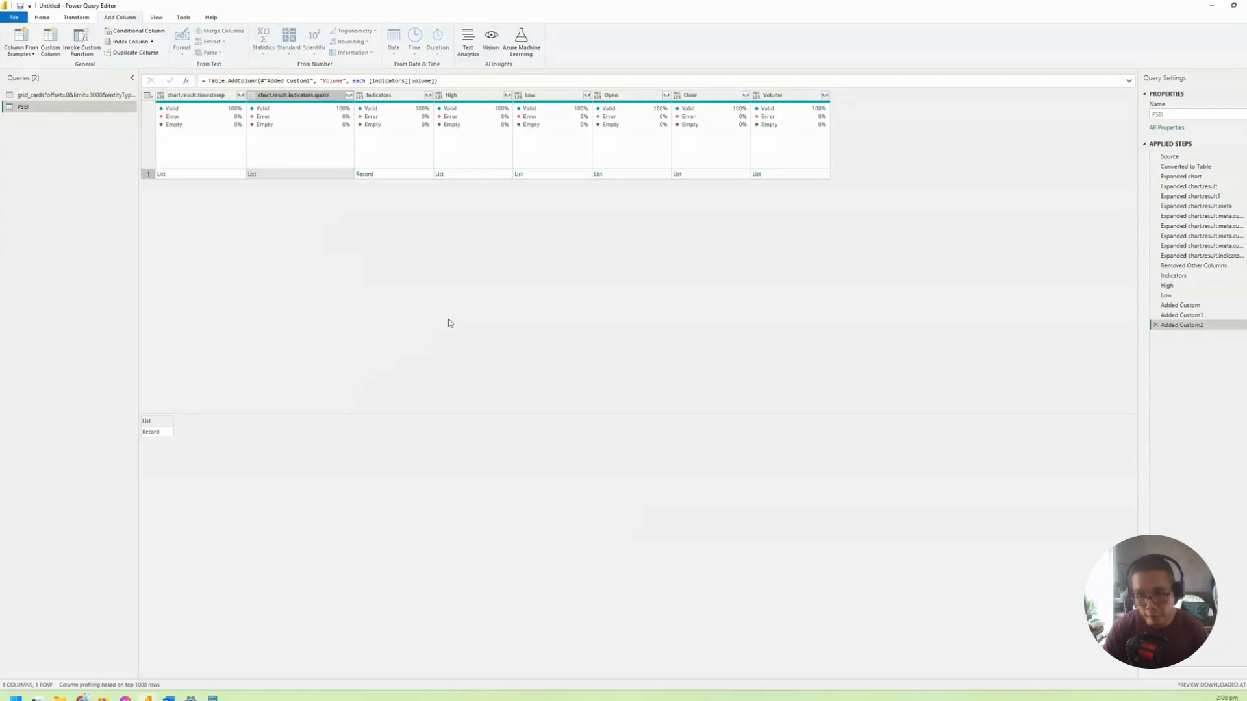
{"action": "left_click", "coordinate": [198, 94]}
{"action": "left_click", "coordinate": [399, 97]}
{"action": "left_click", "coordinate": [471, 95]}
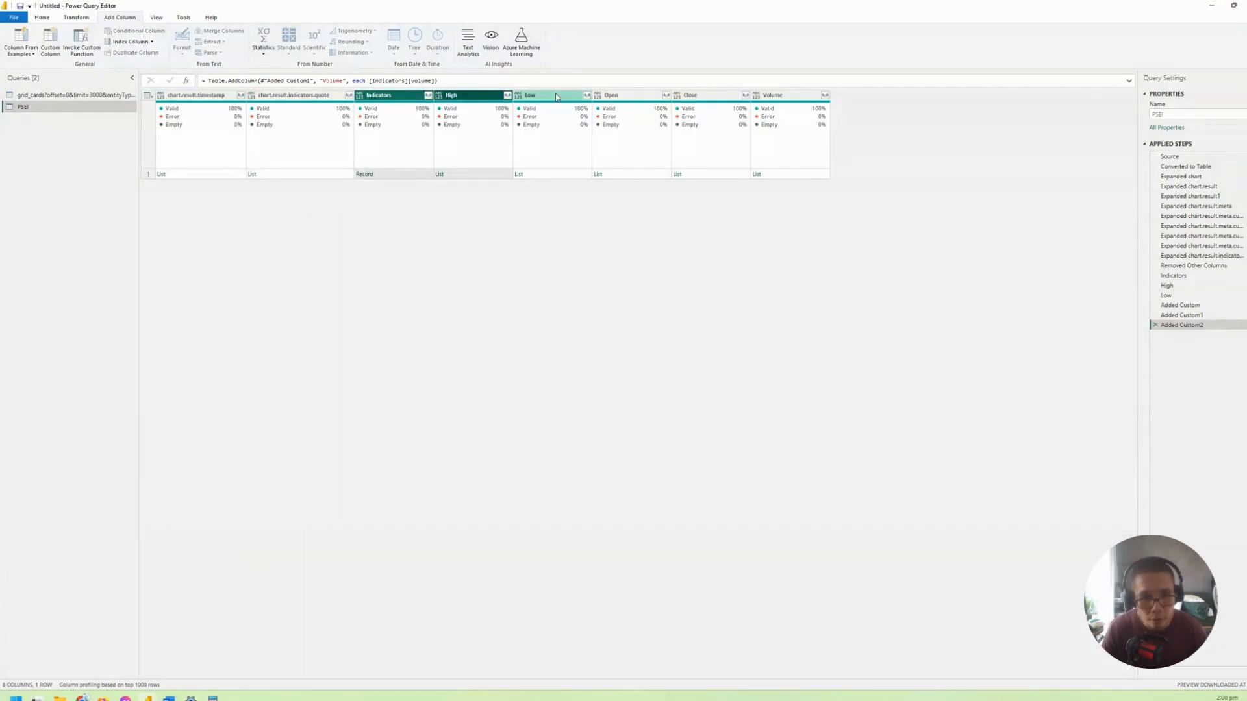
{"action": "left_click", "coordinate": [549, 96]}
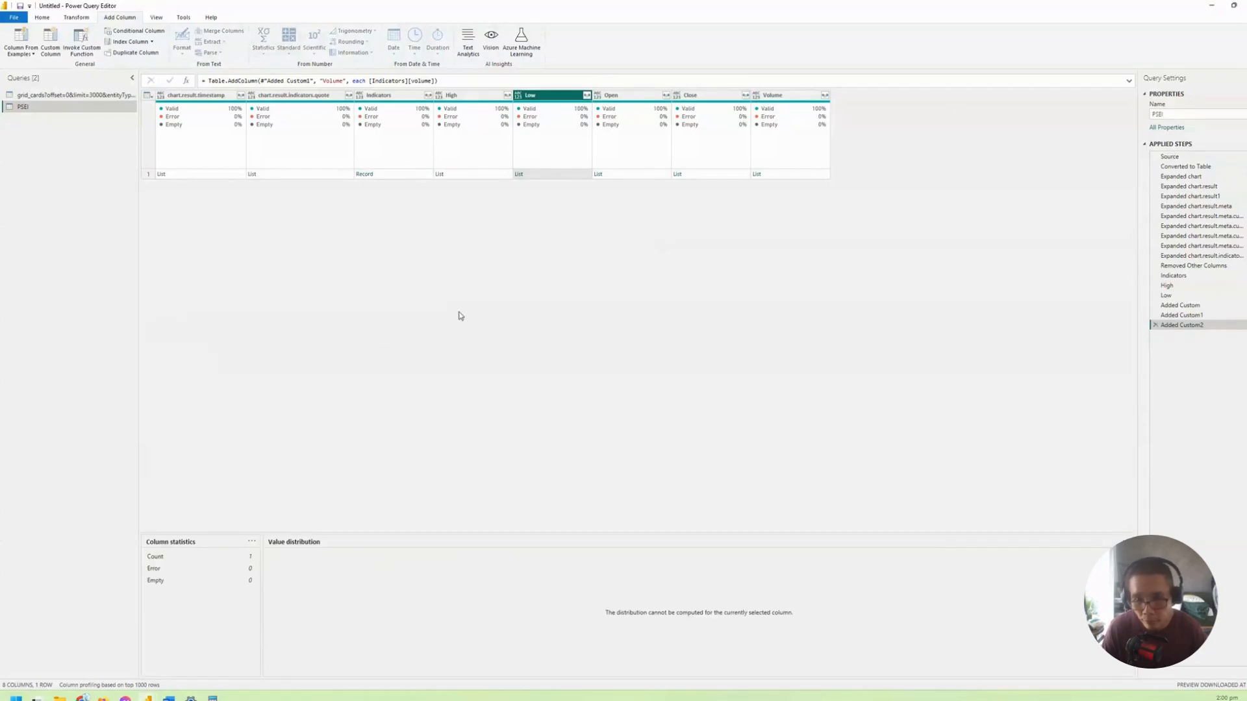
Step: Remove the Indicators and chart.result.indicators.quote columns from the PSEI query
{"action": "left_click", "coordinate": [391, 96]}
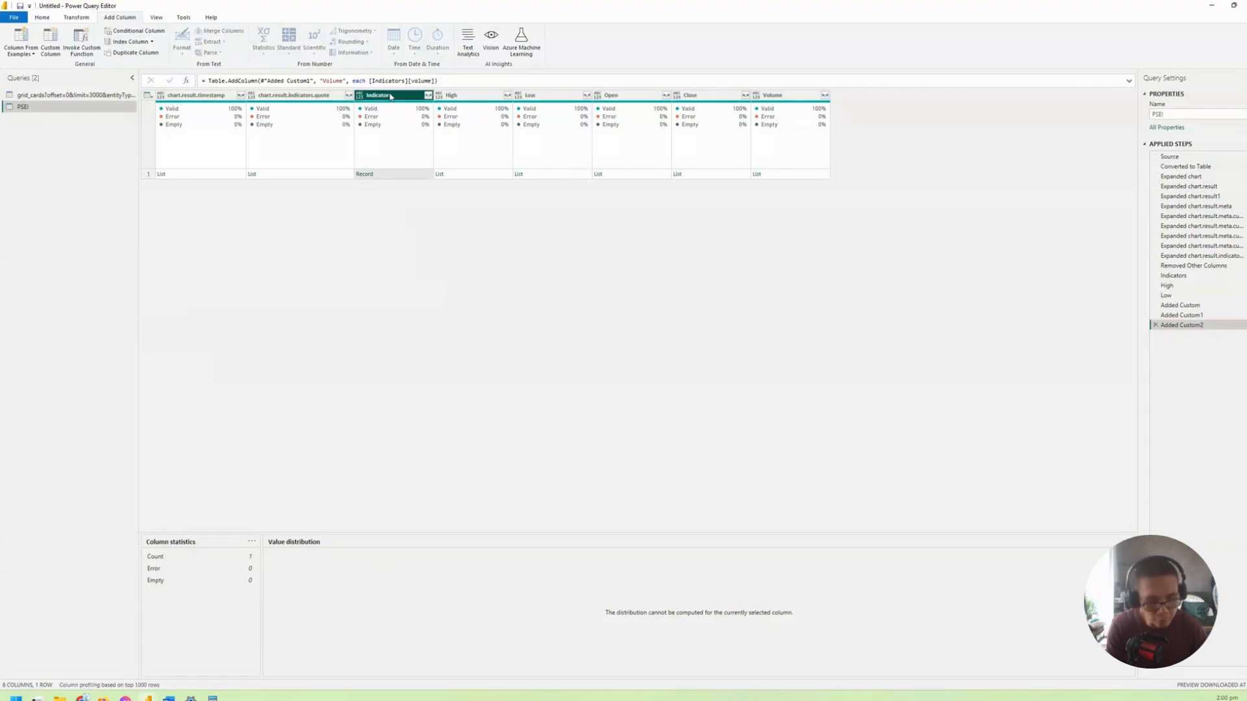
{"action": "key", "text": "Delete"}
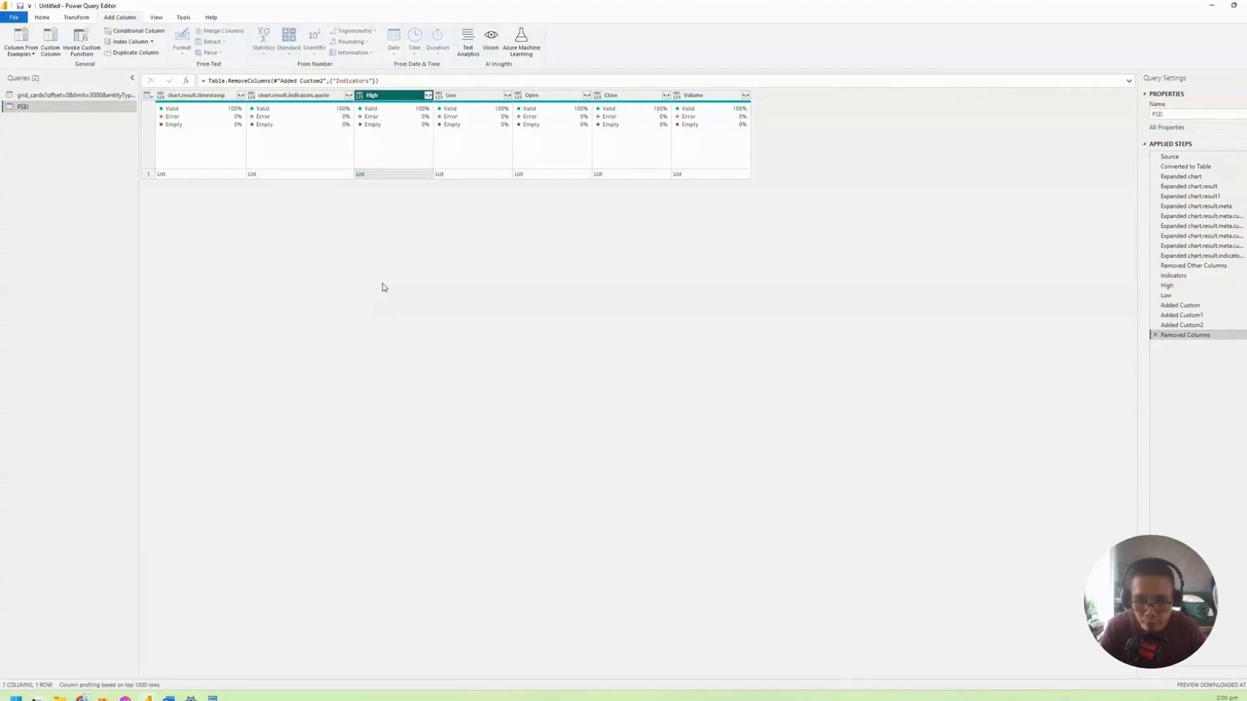
{"action": "left_click", "coordinate": [300, 94]}
{"action": "key", "text": "Delete"}
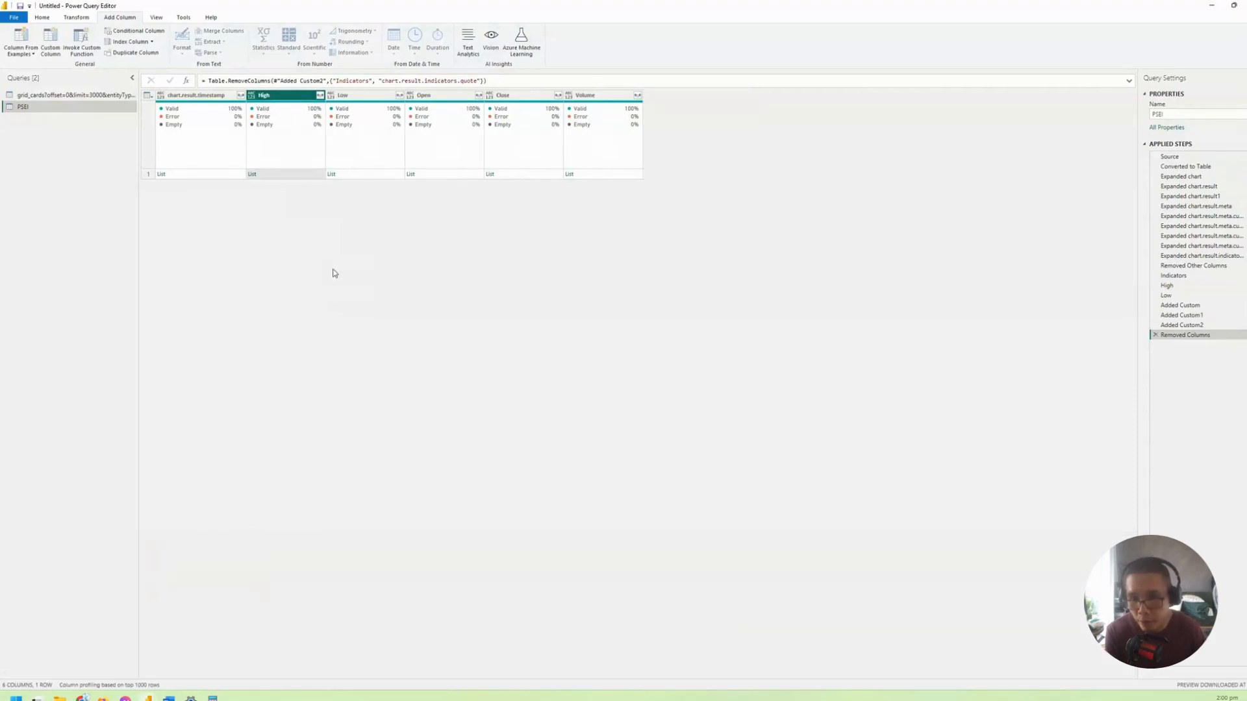
Step: Try to expand the High and Low list columns to new rows and check the resulting rows
{"action": "left_click", "coordinate": [320, 95]}
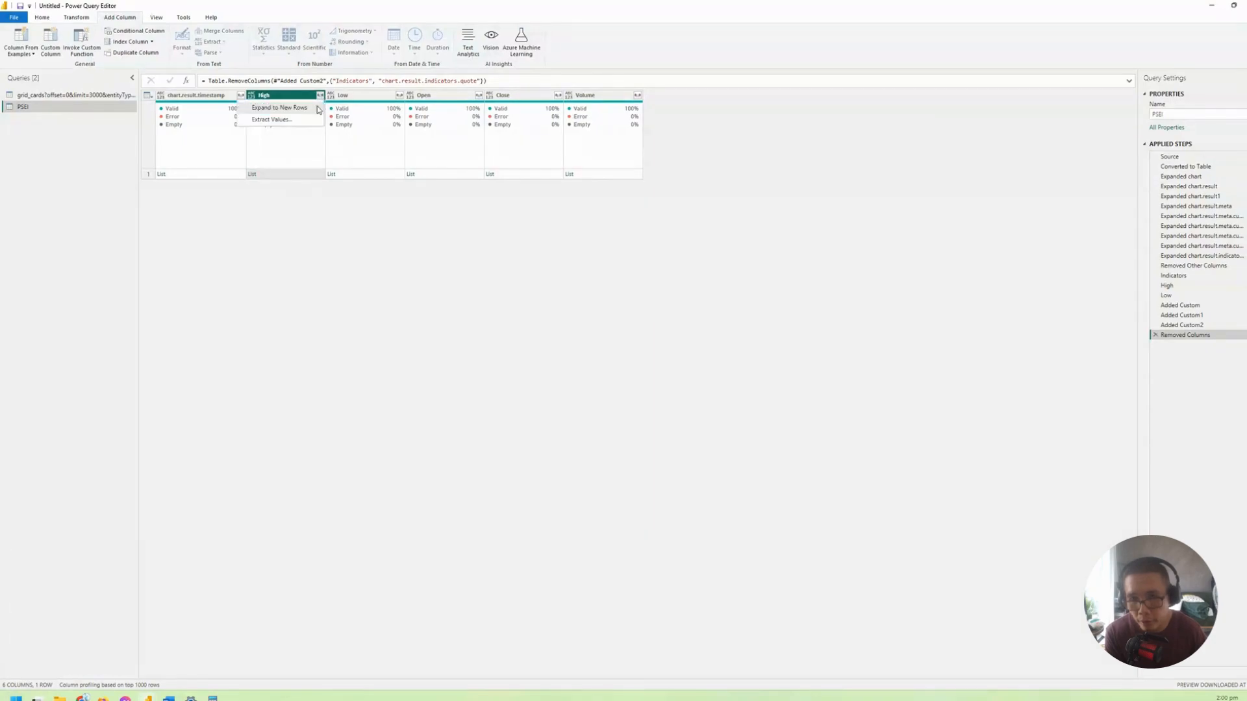
{"action": "left_click", "coordinate": [293, 109]}
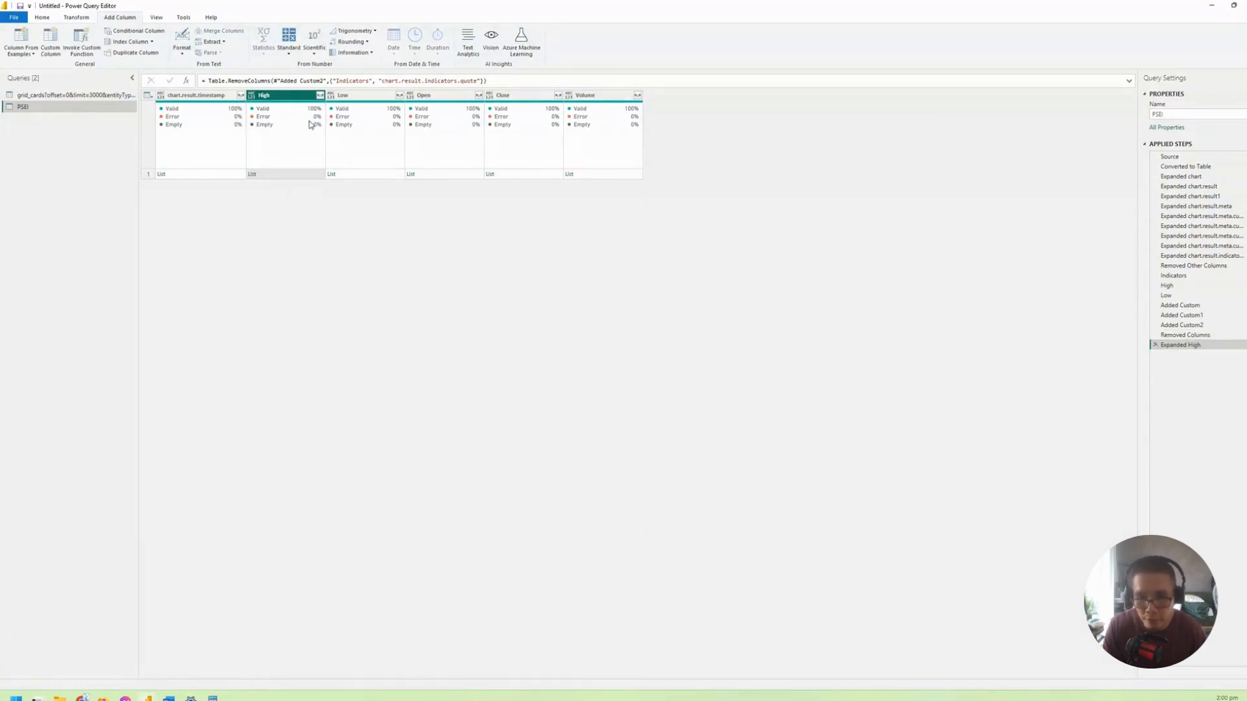
{"action": "left_click", "coordinate": [399, 96]}
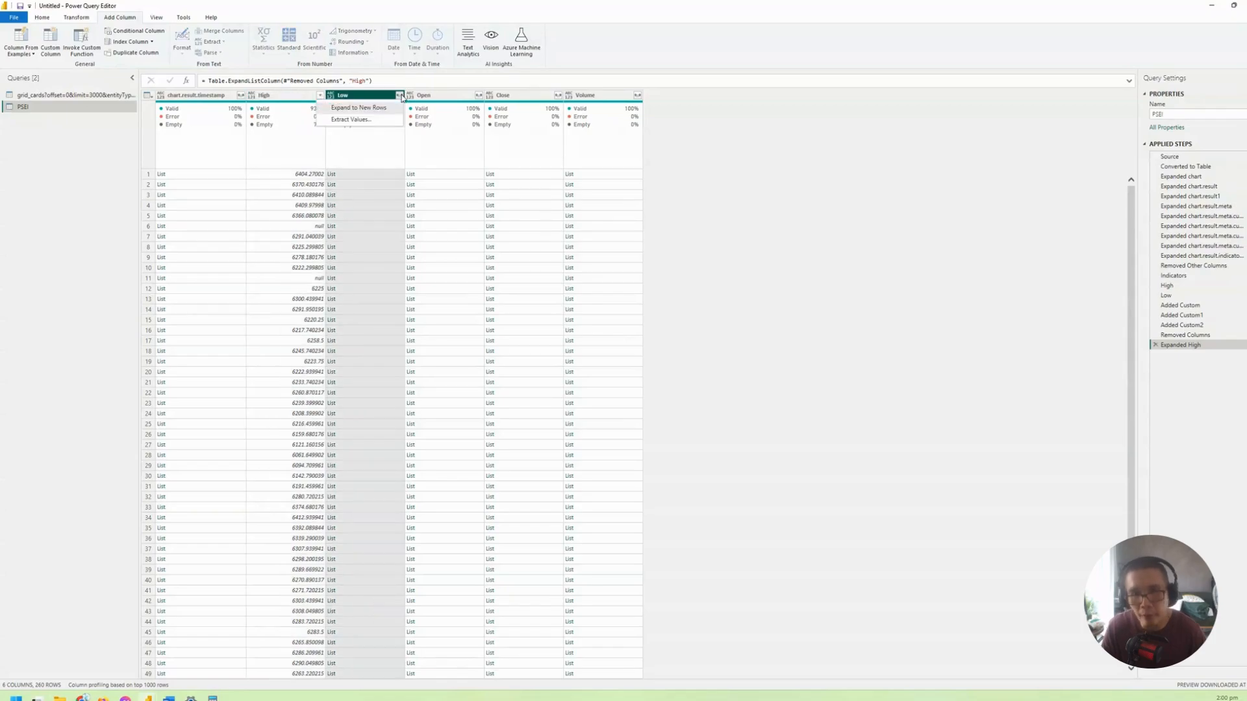
{"action": "left_click", "coordinate": [347, 110]}
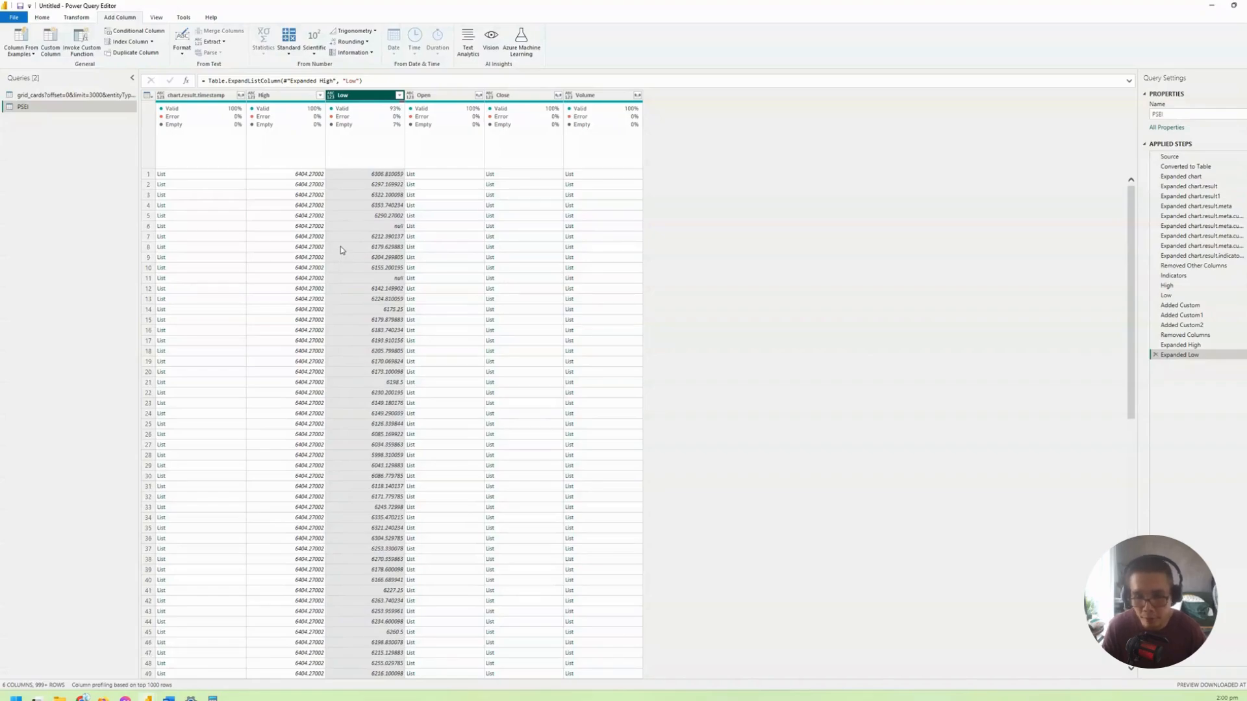
{"action": "left_click", "coordinate": [312, 175]}
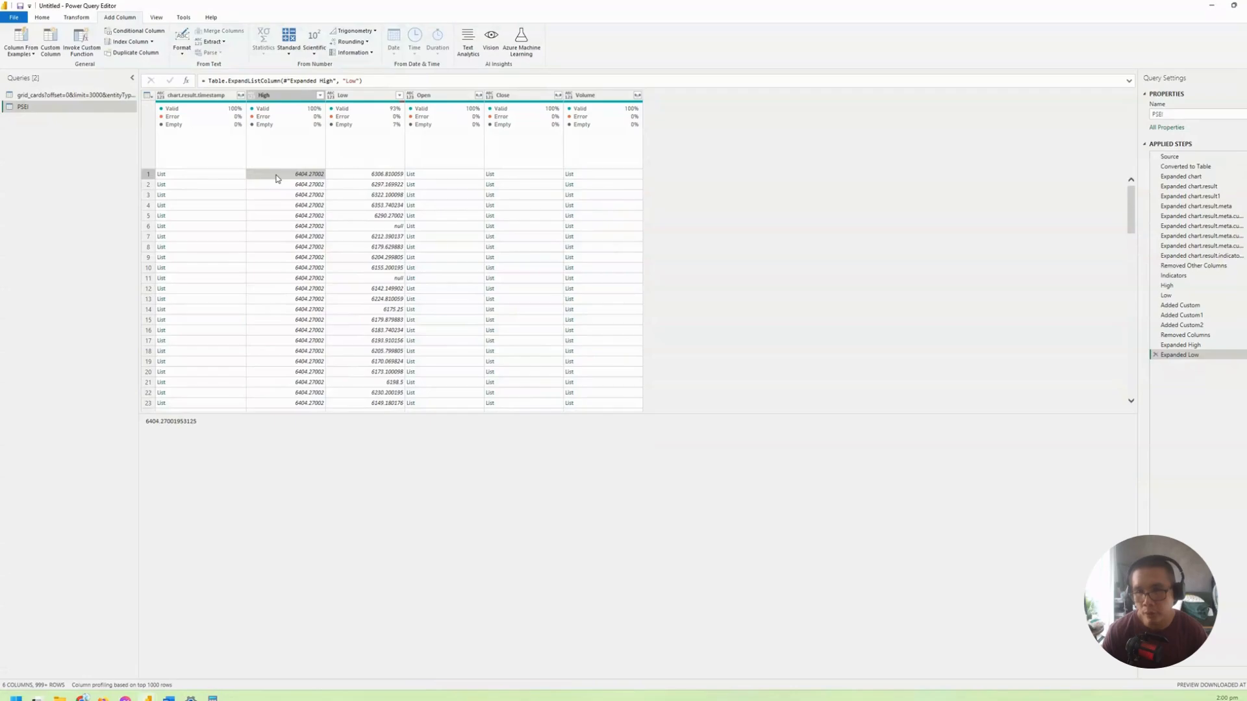
{"action": "scroll", "coordinate": [276, 178], "scroll_direction": "down", "scroll_amount": 15}
{"action": "scroll", "coordinate": [273, 176], "scroll_direction": "up", "scroll_amount": 15}
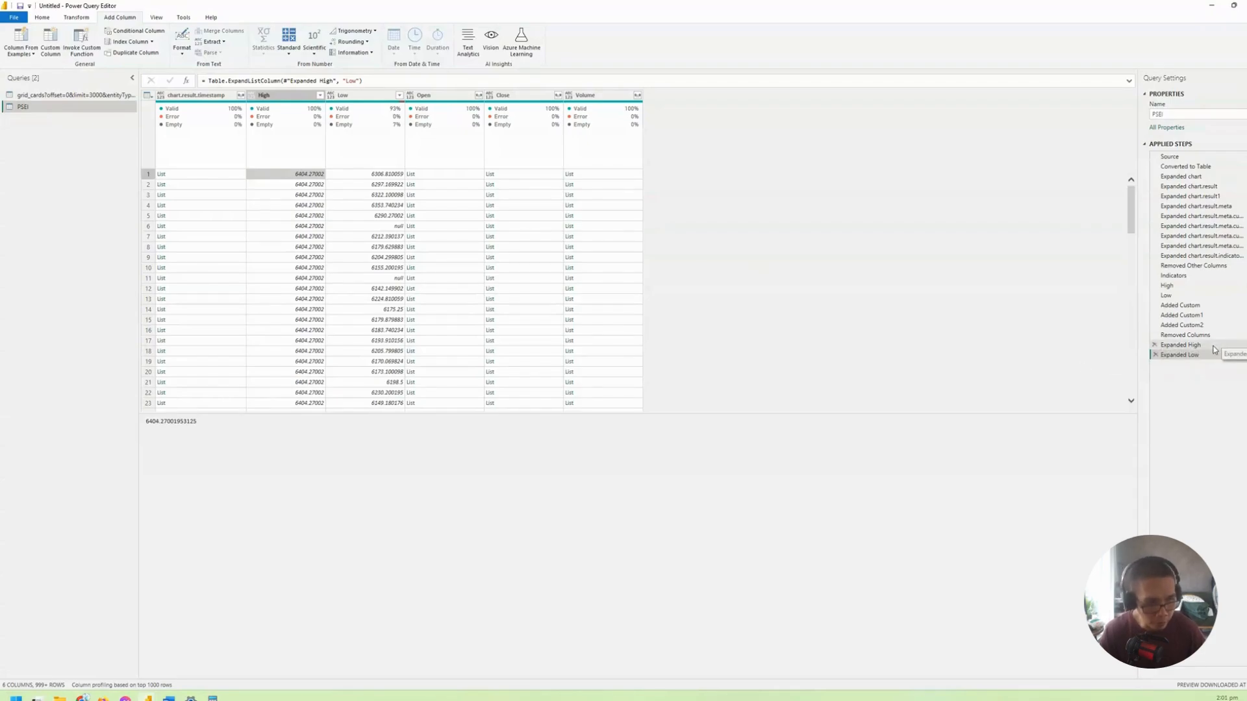
Step: Delete the applied steps from the High column expansion through to the end of the PSEI query
{"action": "left_click", "coordinate": [1165, 348]}
{"action": "right_click", "coordinate": [1186, 349]}
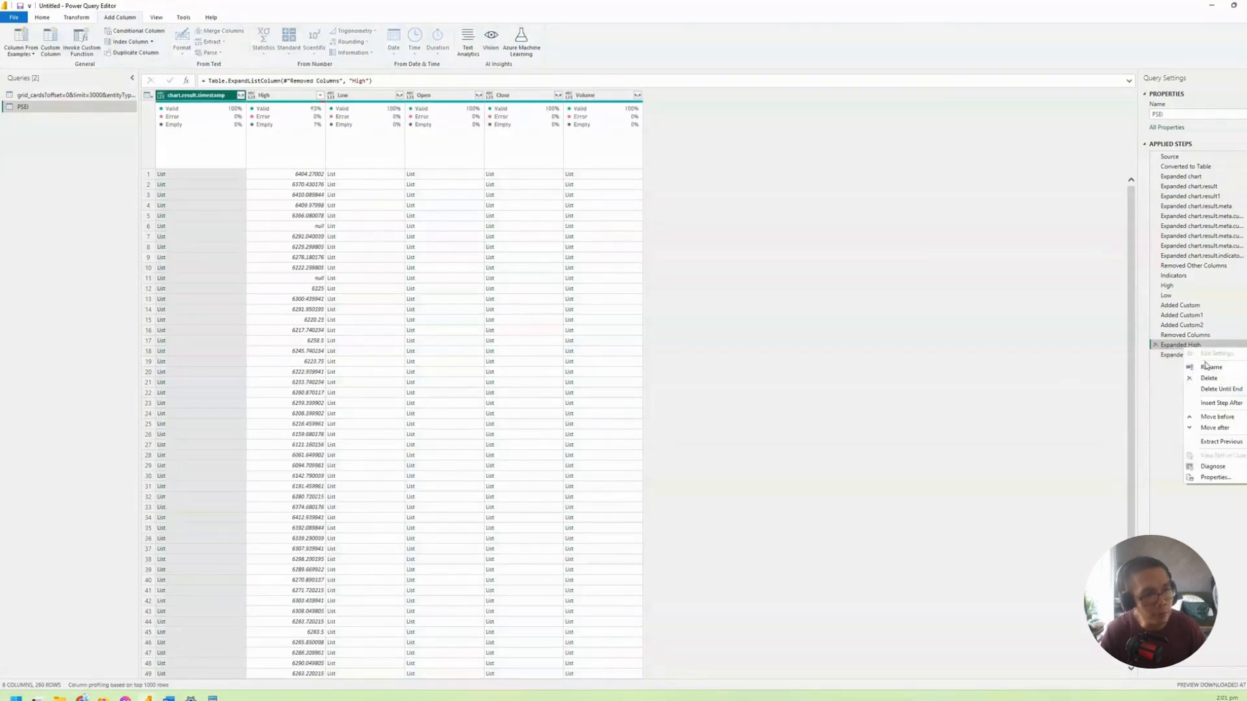
{"action": "left_click", "coordinate": [1222, 389]}
{"action": "key", "text": "Escape"}
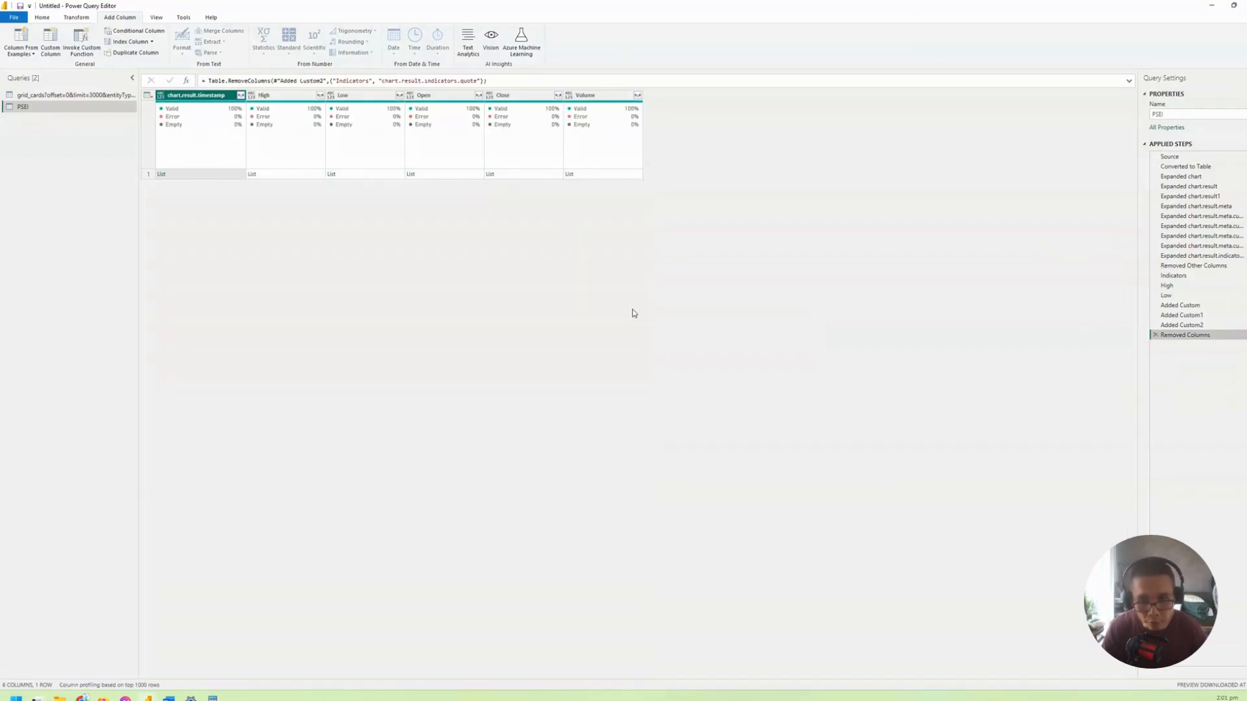
{"action": "right_click", "coordinate": [1186, 305]}
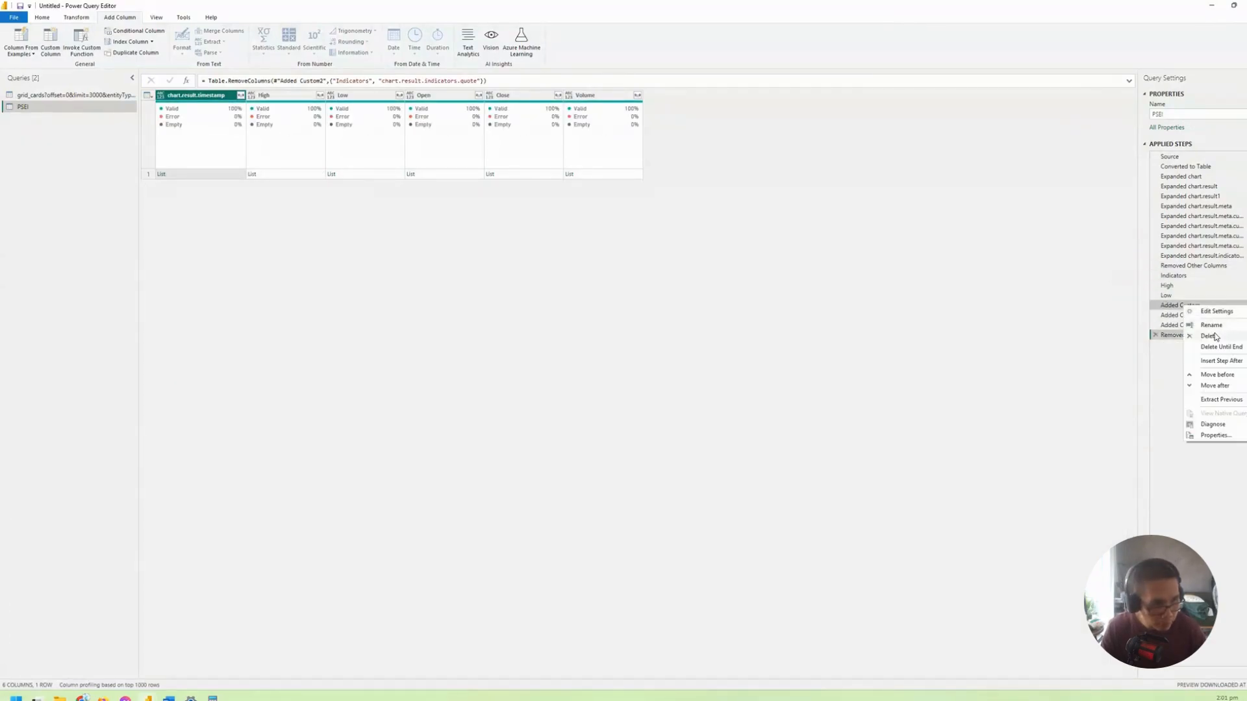
{"action": "left_click", "coordinate": [613, 369]}
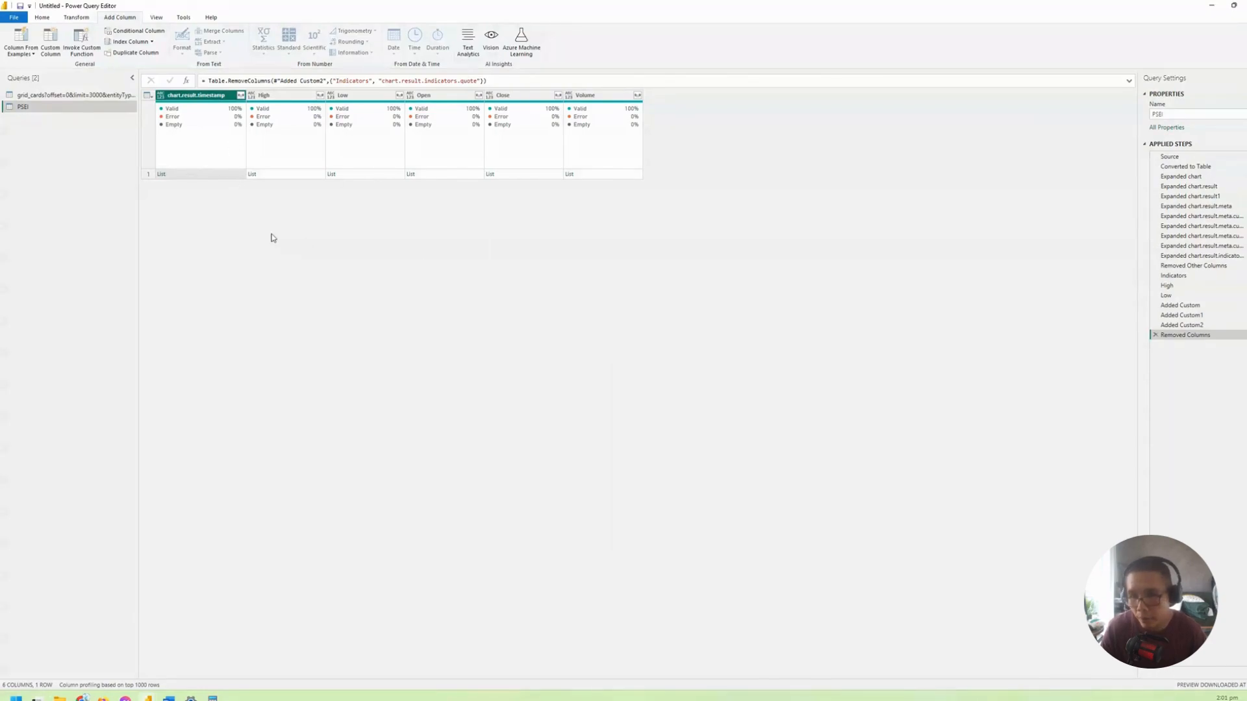
Step: Preview the Volume list, then start a new custom column whose formula calls Table.FromColumns
{"action": "left_click", "coordinate": [622, 175]}
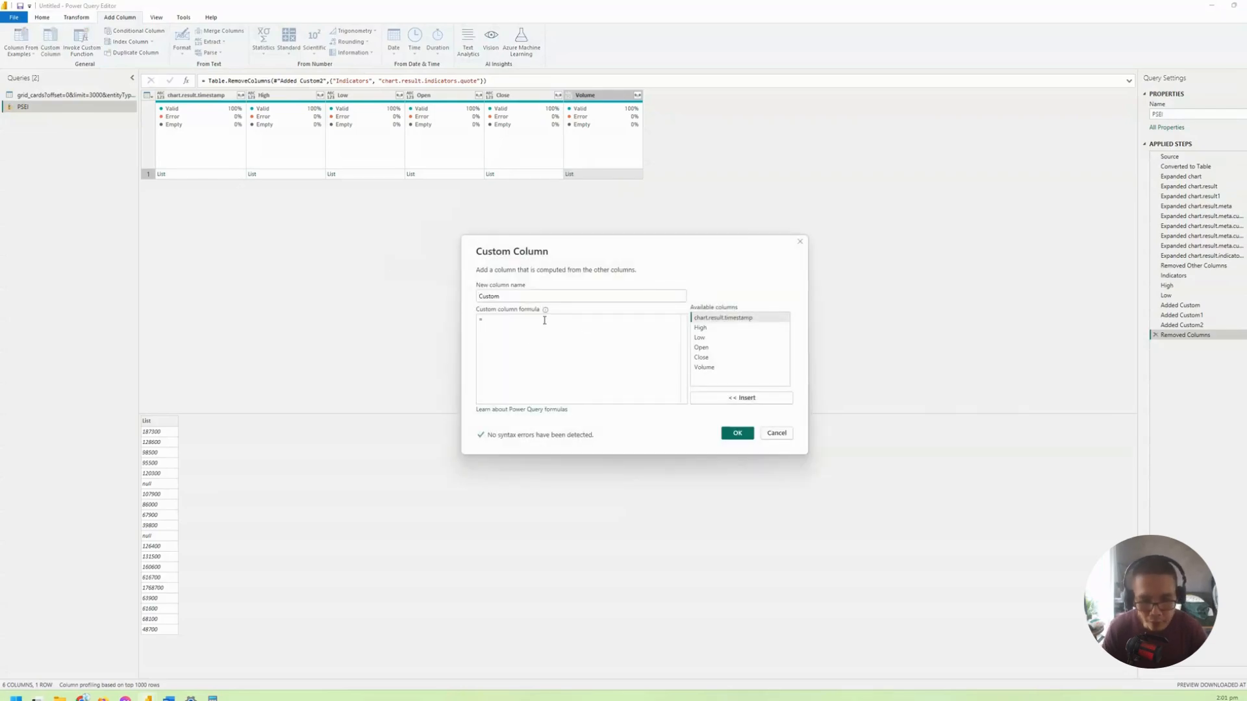
{"action": "type", "text": "T"}
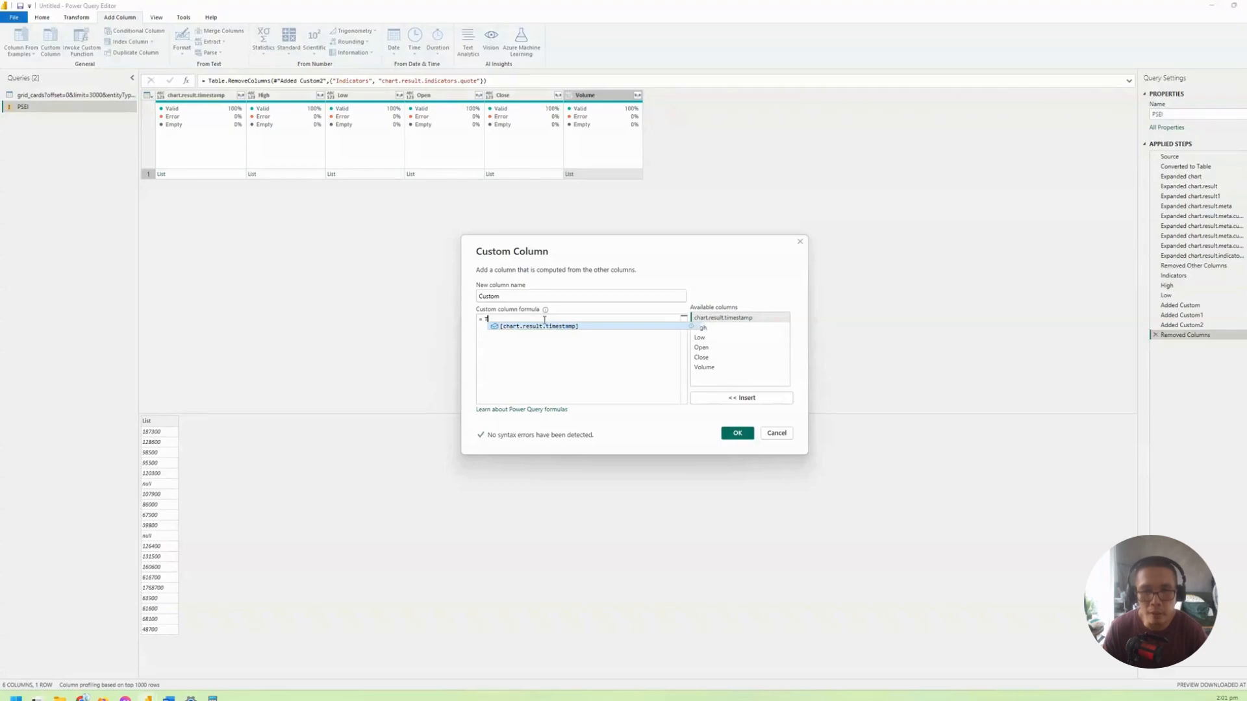
{"action": "type", "text": "ablefrom"}
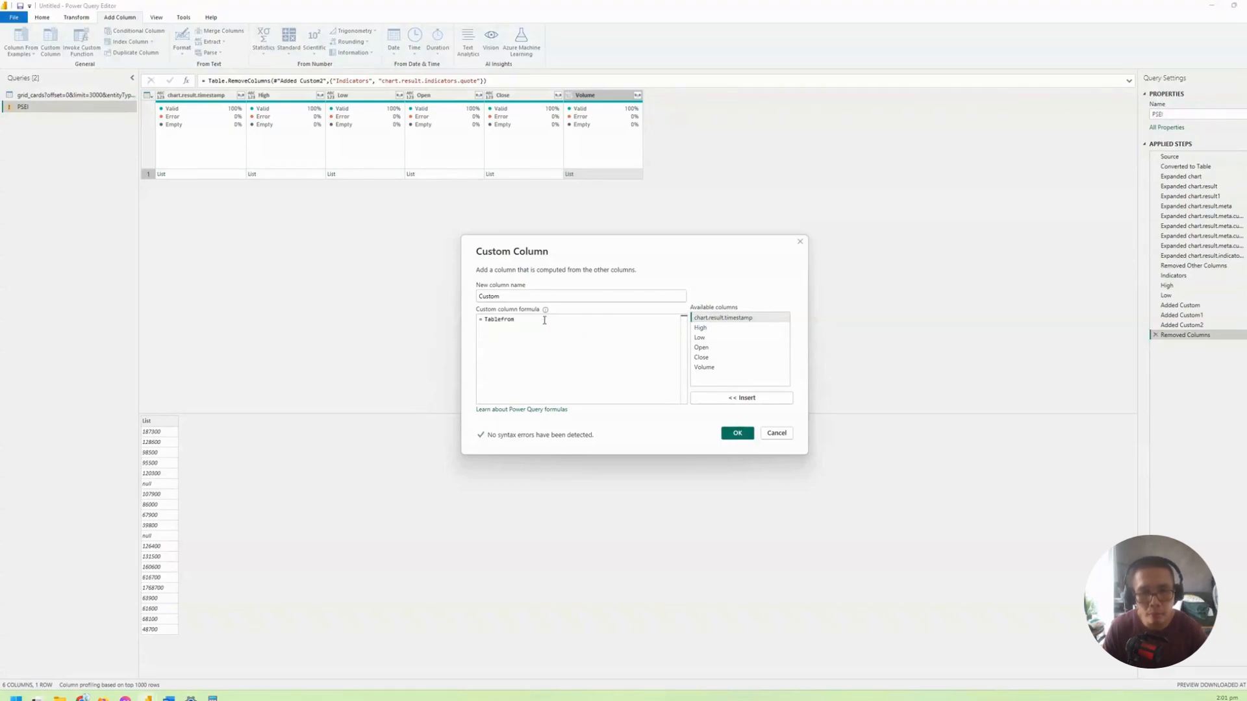
{"action": "double_click", "coordinate": [545, 320]}
{"action": "type", "text": "fromcolum"}
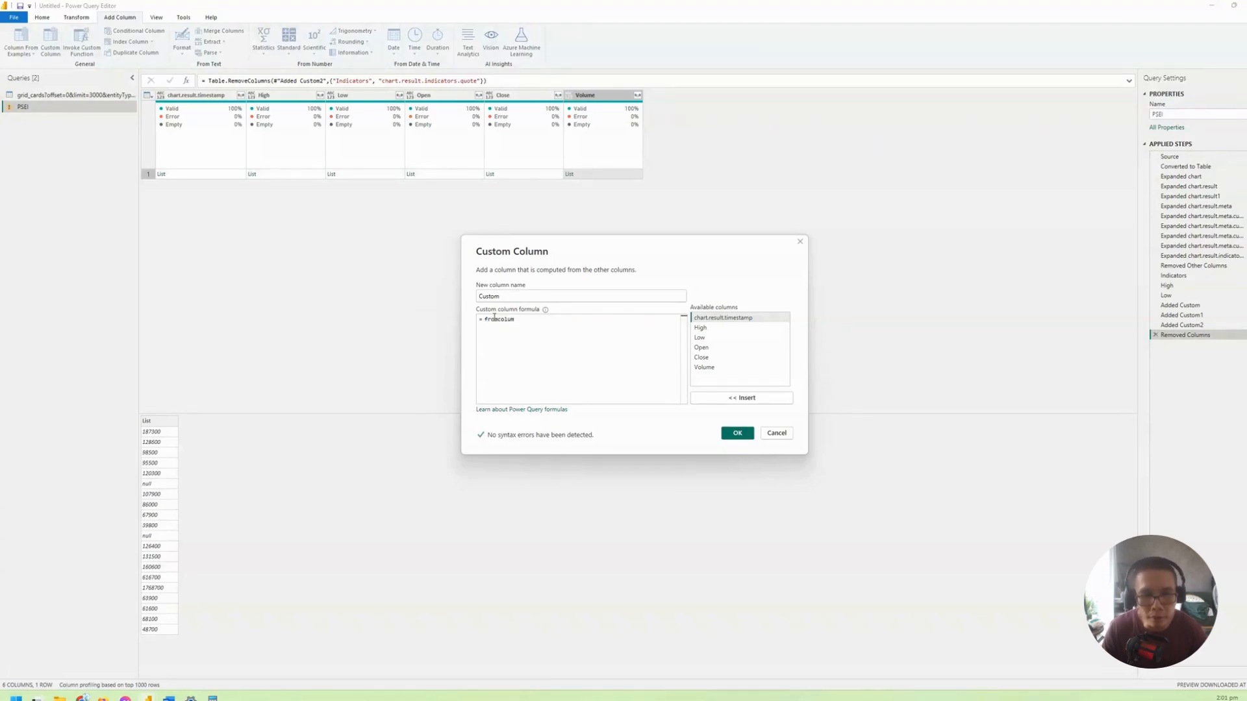
{"action": "double_click", "coordinate": [497, 319]}
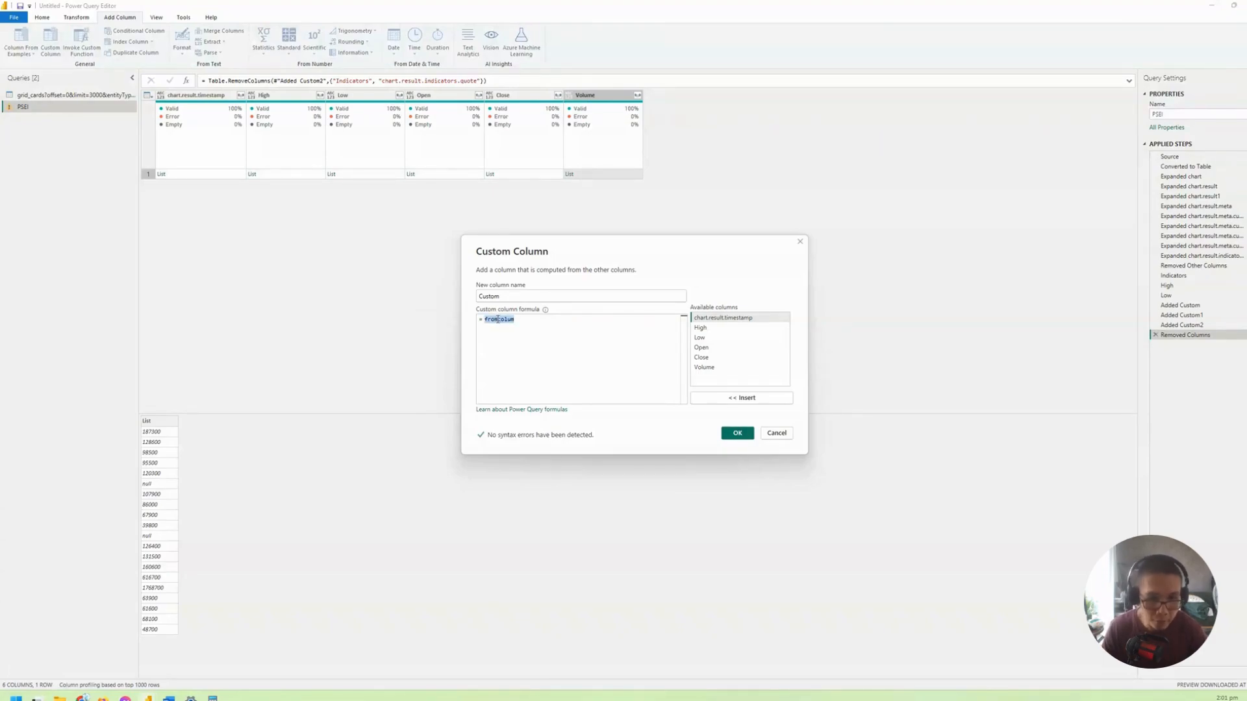
{"action": "type", "text": "Tabl"}
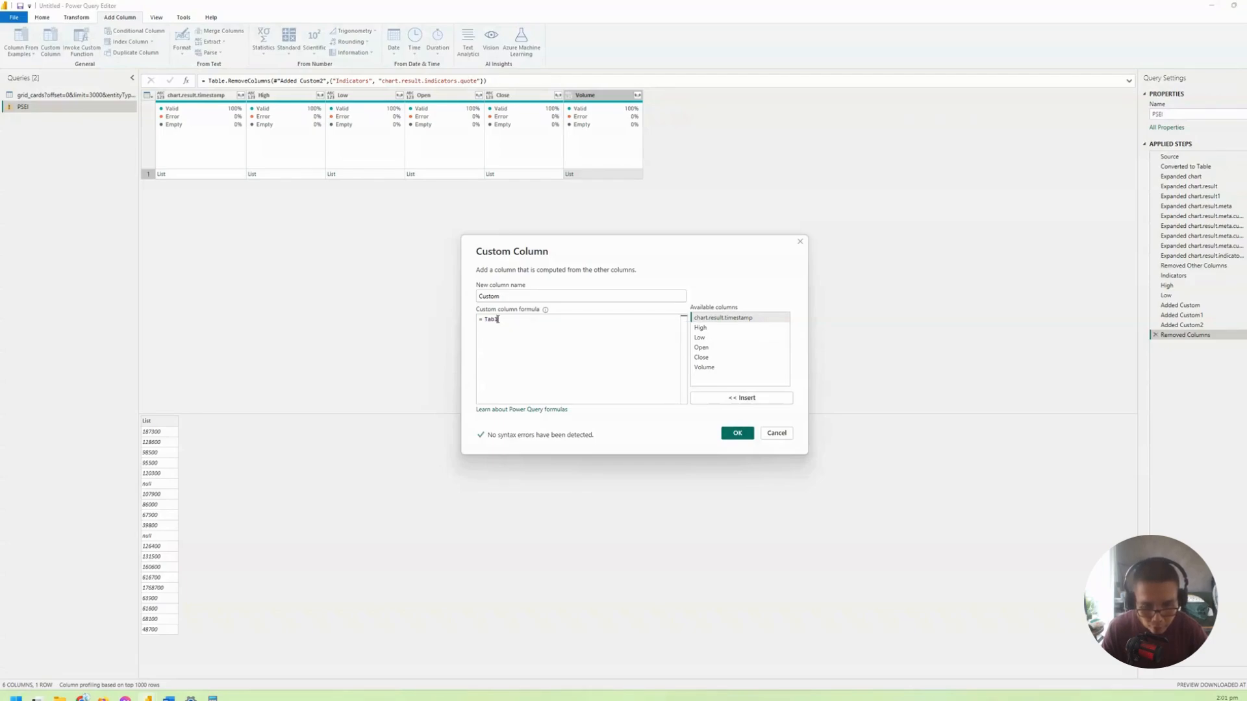
{"action": "type", "text": "e.f"}
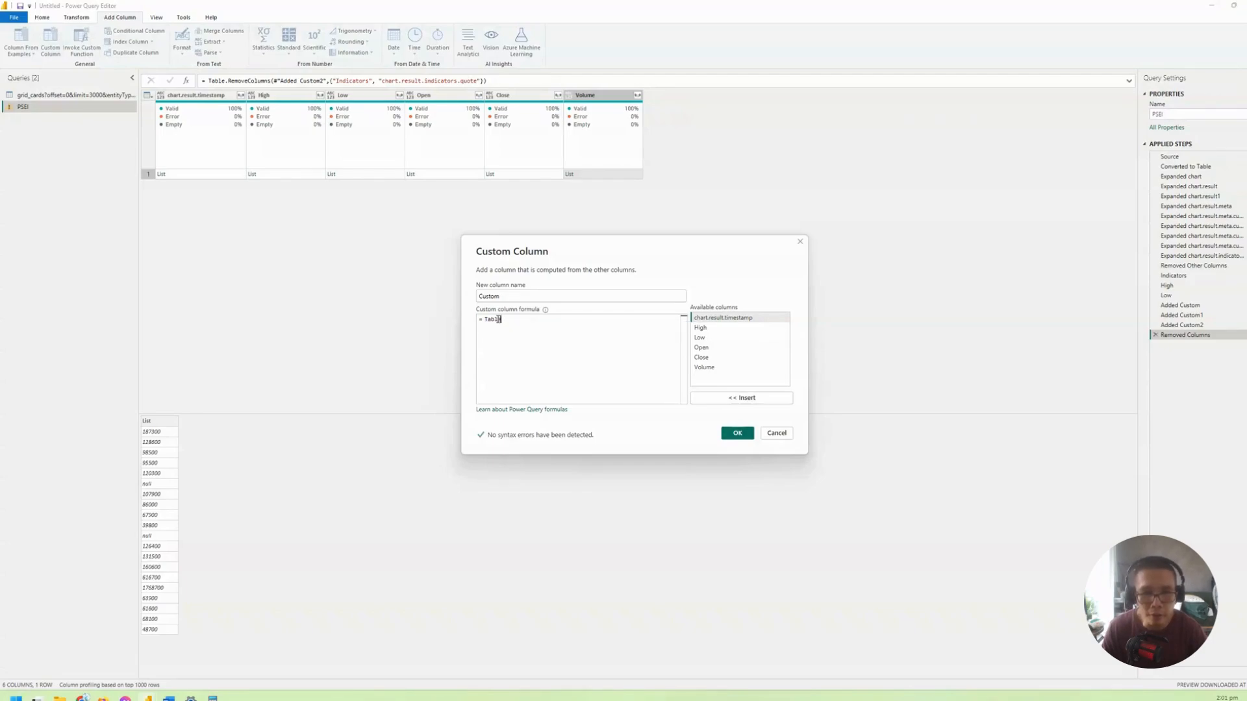
{"action": "type", "text": "romC"}
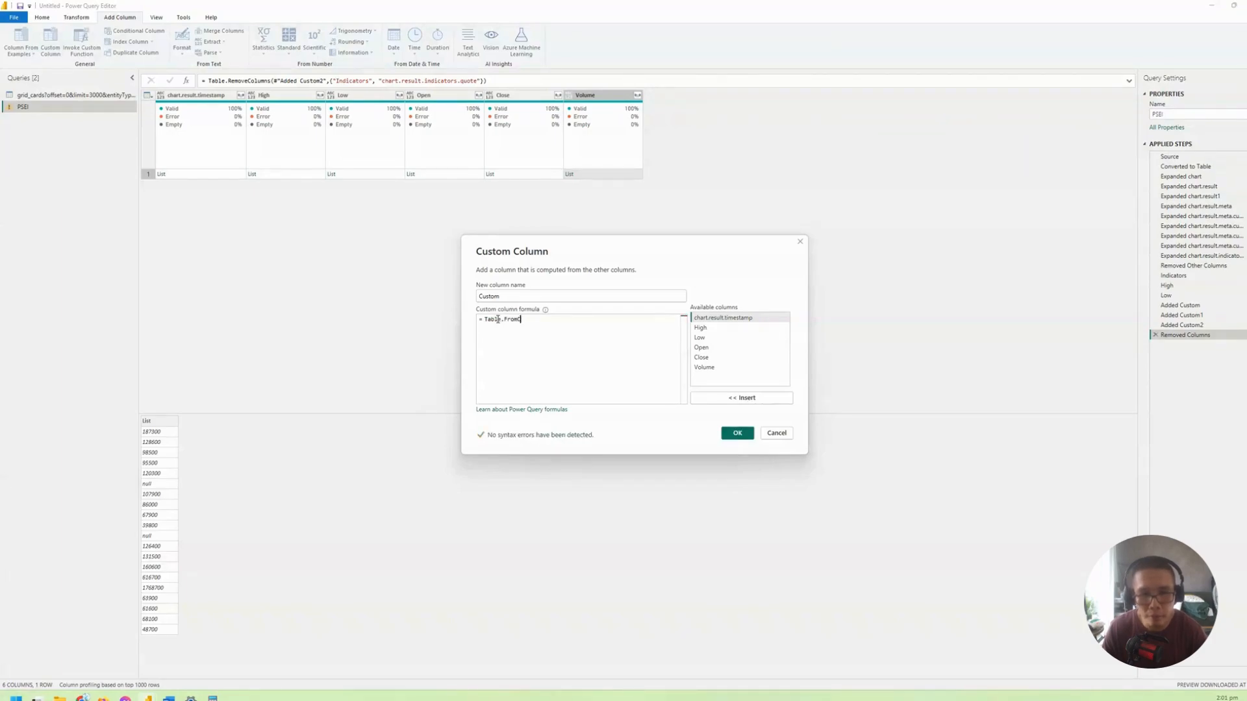
{"action": "type", "text": "olumns("}
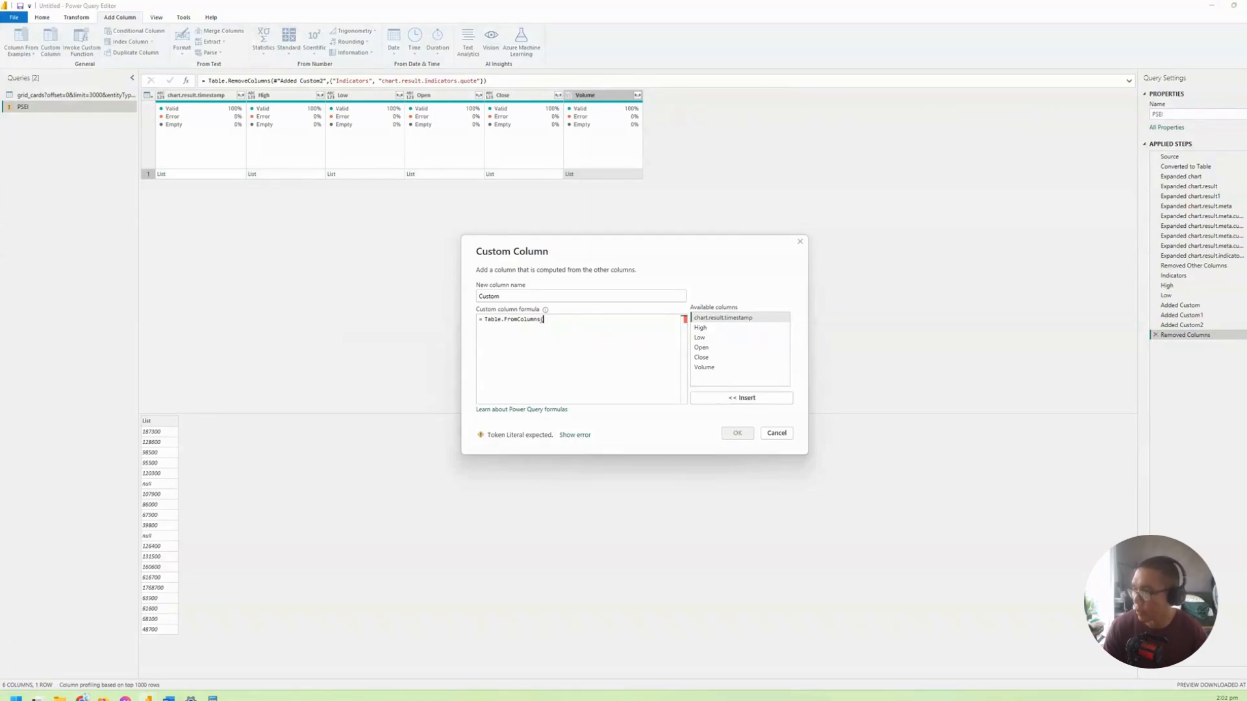
{"action": "key", "text": "super+d"}
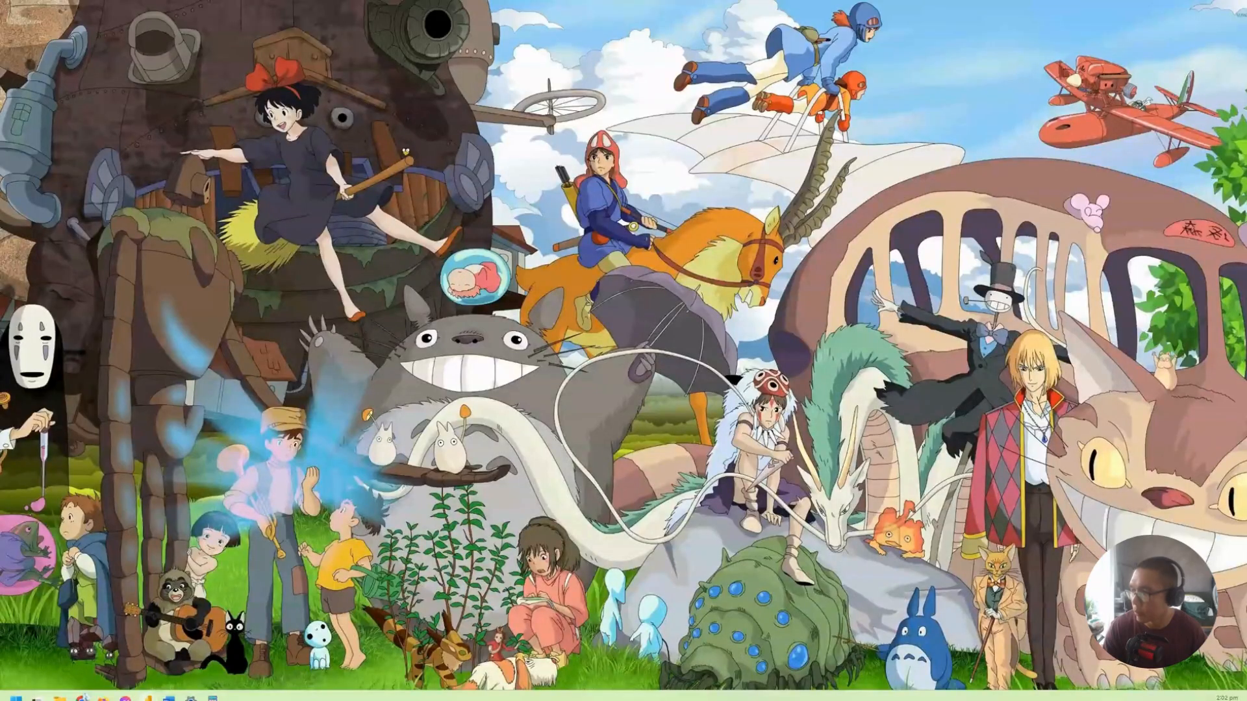
{"action": "key", "text": "super+d"}
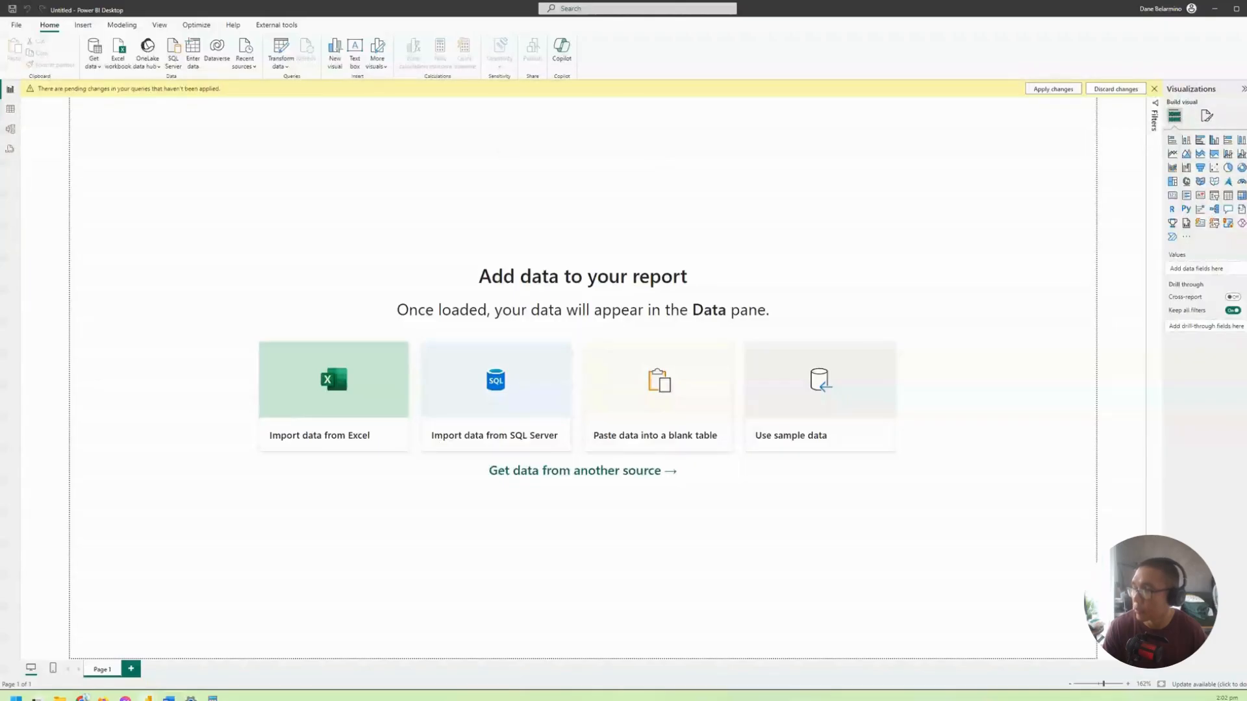
{"action": "key", "text": "alt+Tab"}
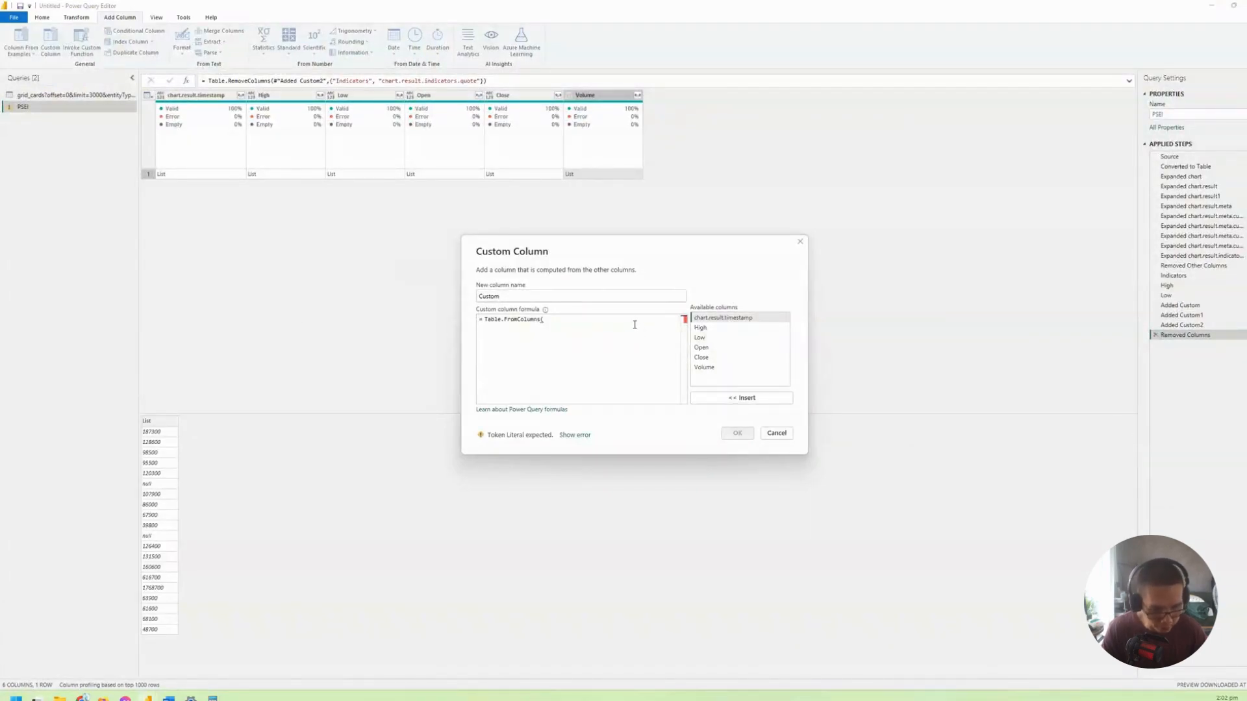
Step: Give Table.FromColumns a braced list of the chart.result.timestamp, High, Low, Open, Close and Volume columns as its first argument
{"action": "type", "text": "{"}
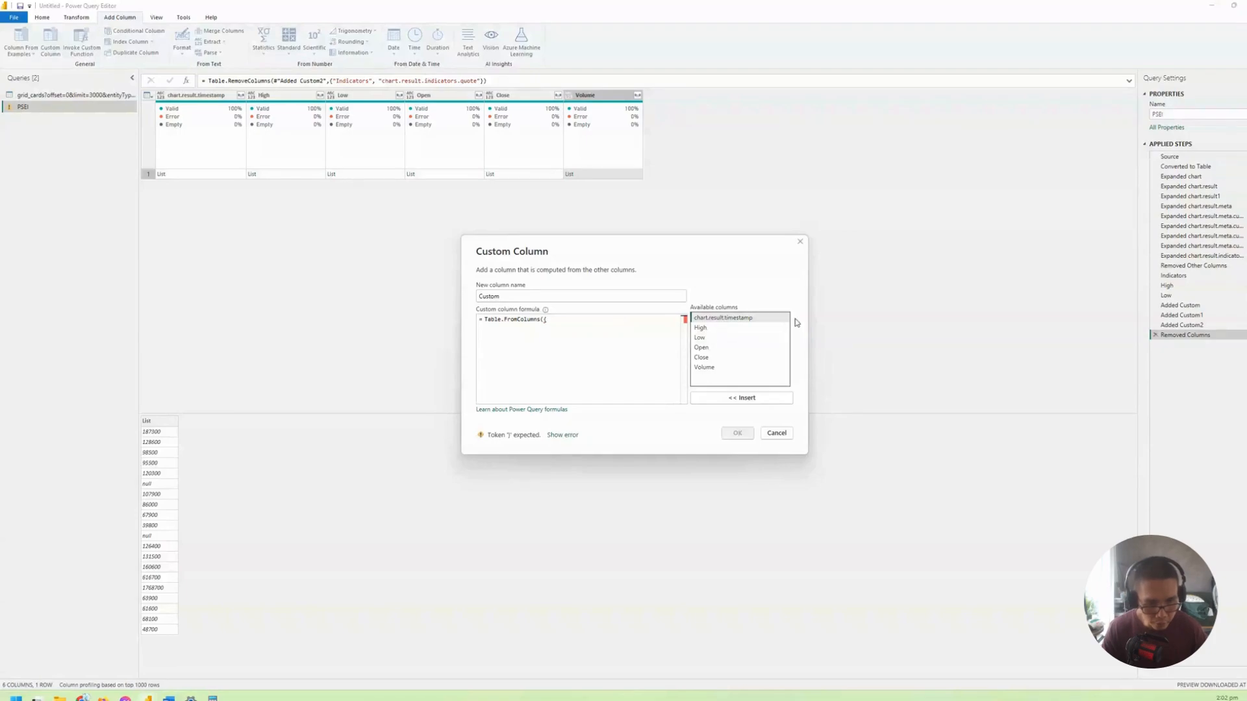
{"action": "double_click", "coordinate": [732, 318]}
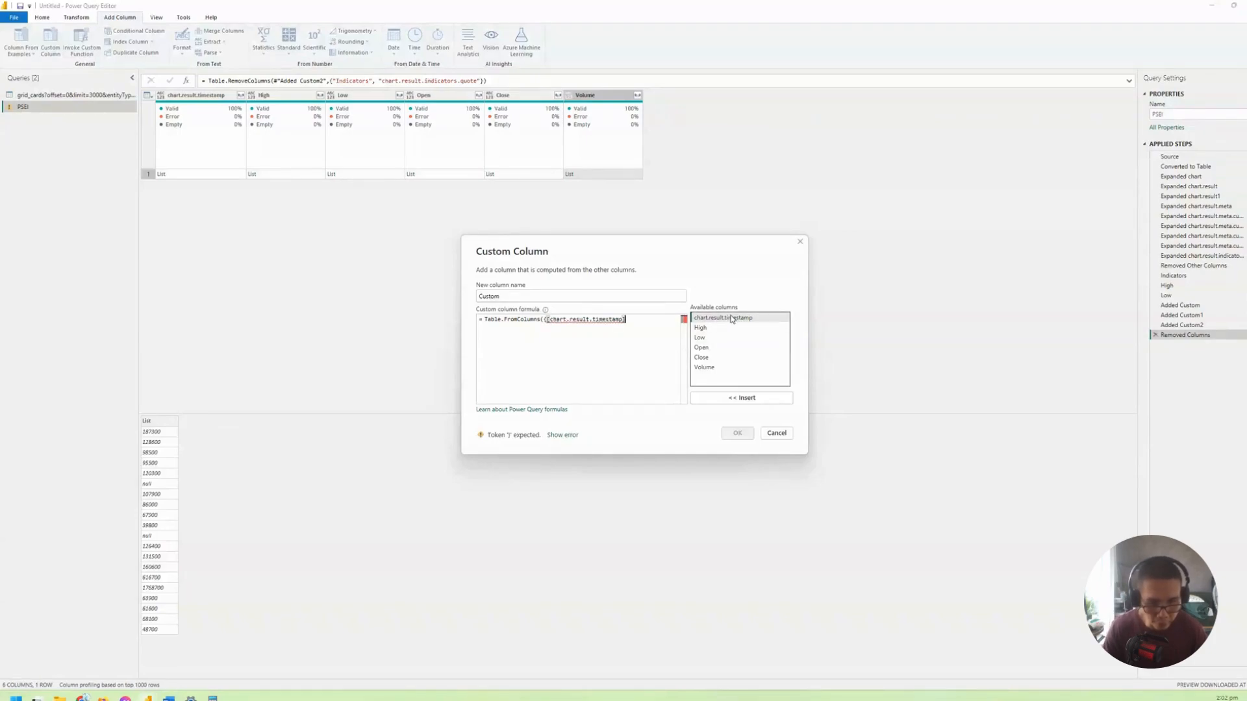
{"action": "type", "text": ","}
{"action": "double_click", "coordinate": [713, 329]}
{"action": "type", "text": ","}
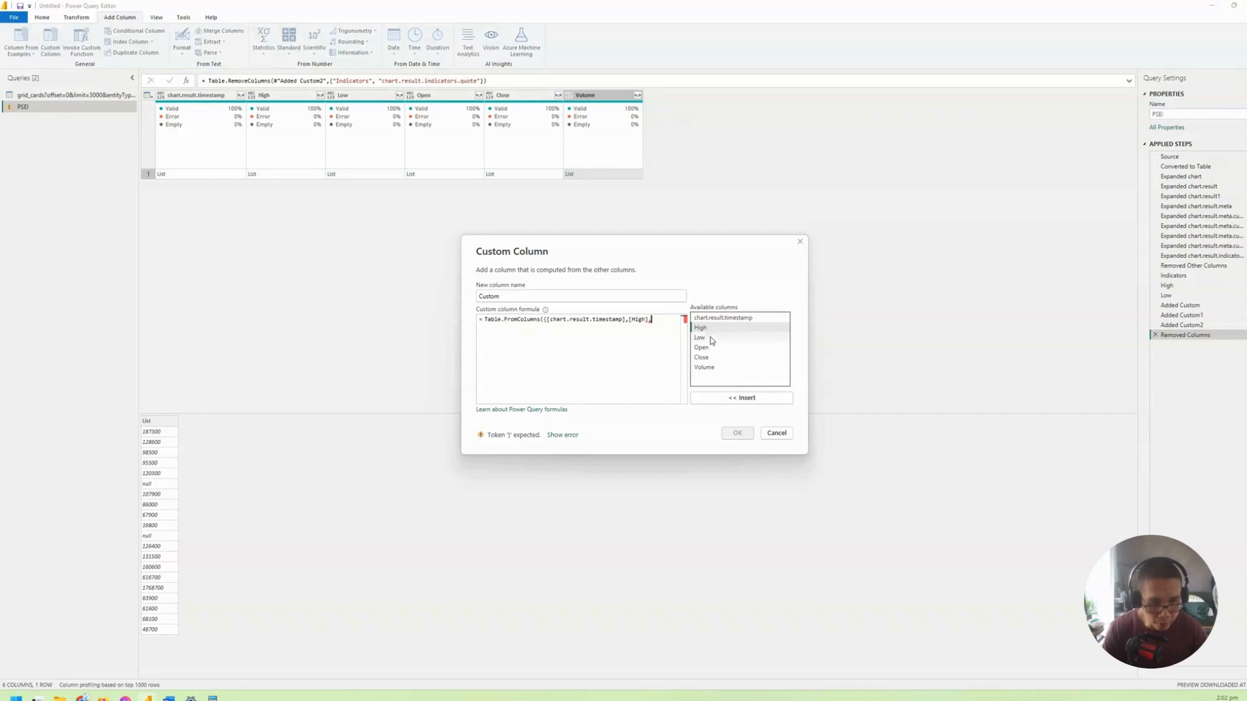
{"action": "double_click", "coordinate": [710, 337]}
{"action": "type", "text": ","}
{"action": "double_click", "coordinate": [706, 348]}
{"action": "type", "text": ","}
{"action": "double_click", "coordinate": [705, 357]}
{"action": "type", "text": ","}
{"action": "double_click", "coordinate": [704, 367]}
{"action": "type", "text": ",},"}
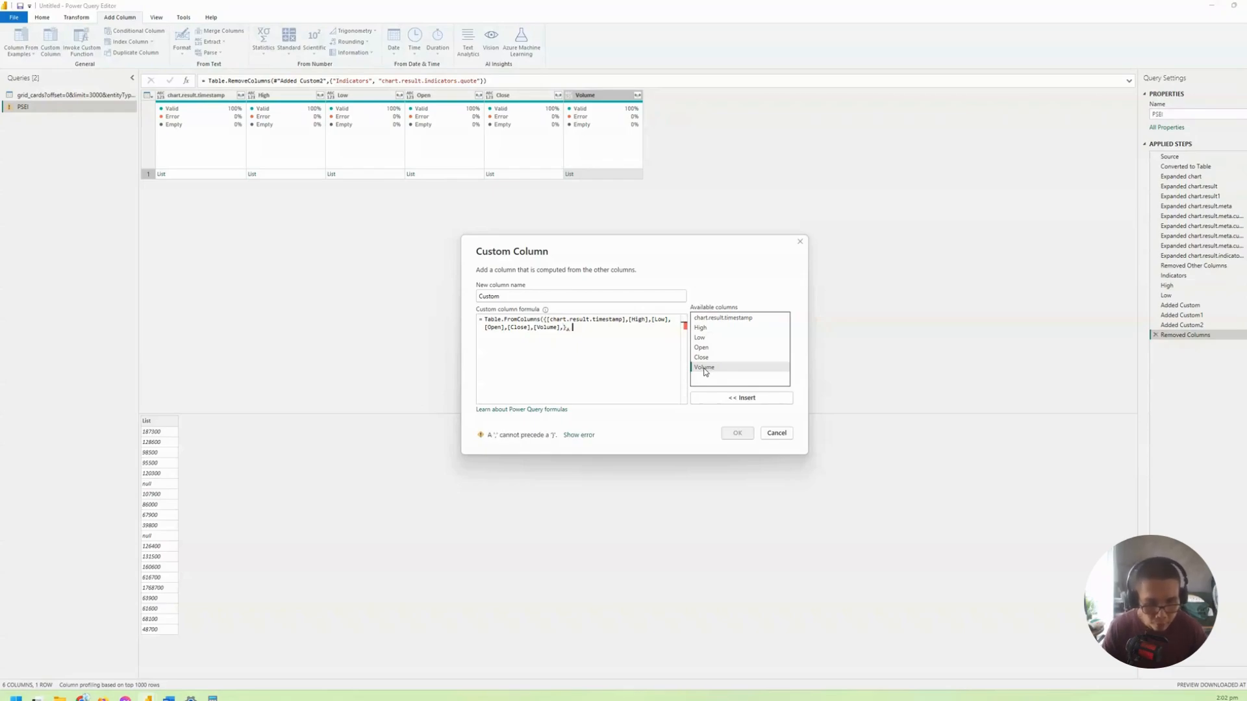
{"action": "key", "text": "Left"}
{"action": "key", "text": "Left"}
{"action": "key", "text": "BackSpace"}
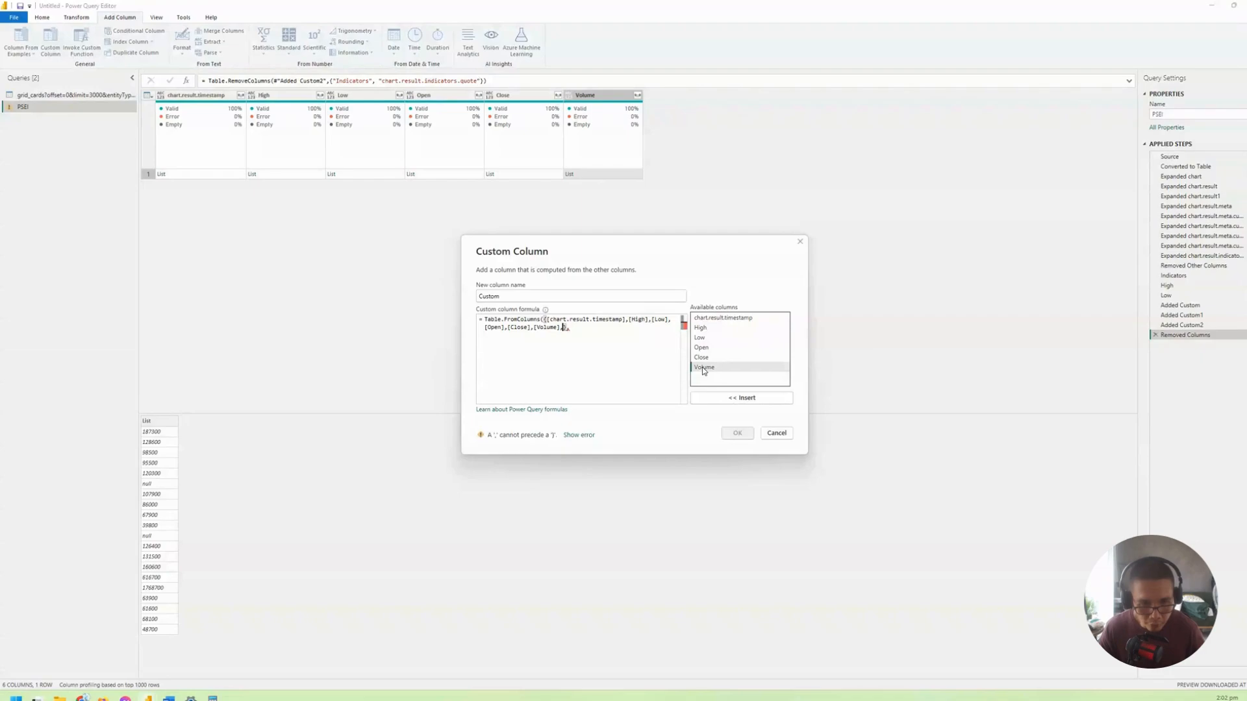
Step: Complete the formula with the column names {"Timestamp", "High", "Low", "Open", "Close", "Volume"} and add the custom column
{"action": "left_click", "coordinate": [587, 330]}
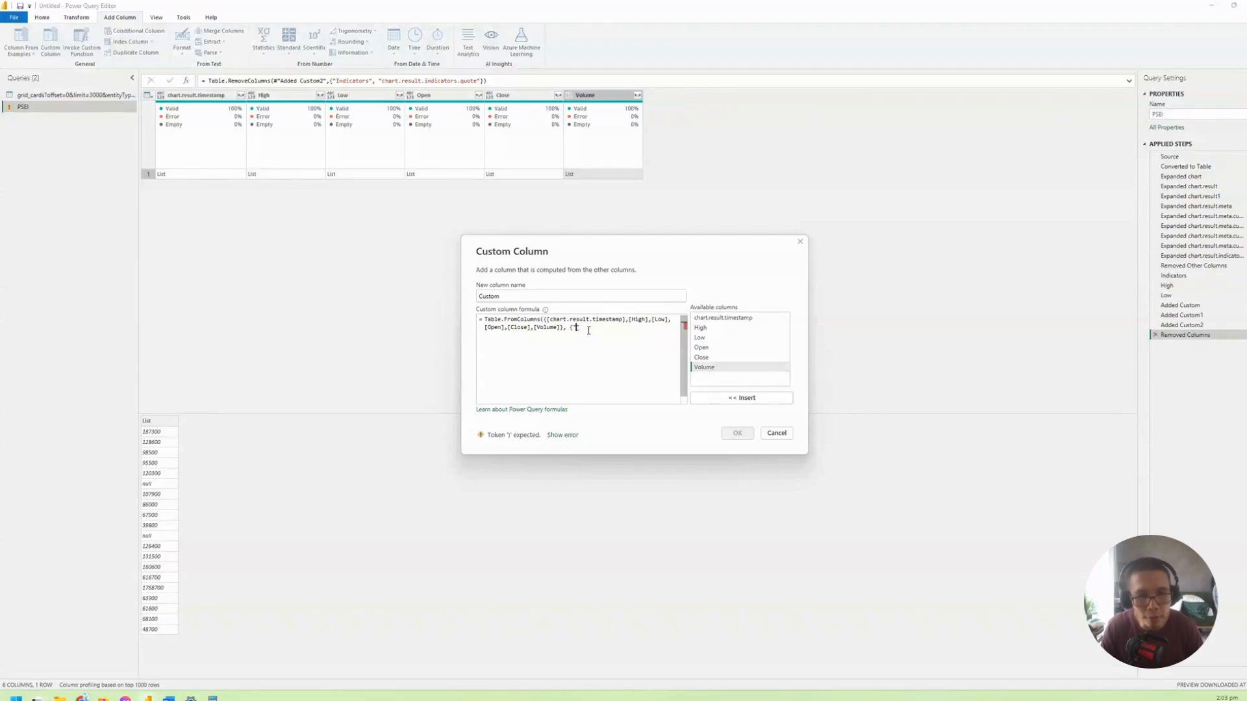
{"action": "type", "text": "\"Timestamp\", \"High"}
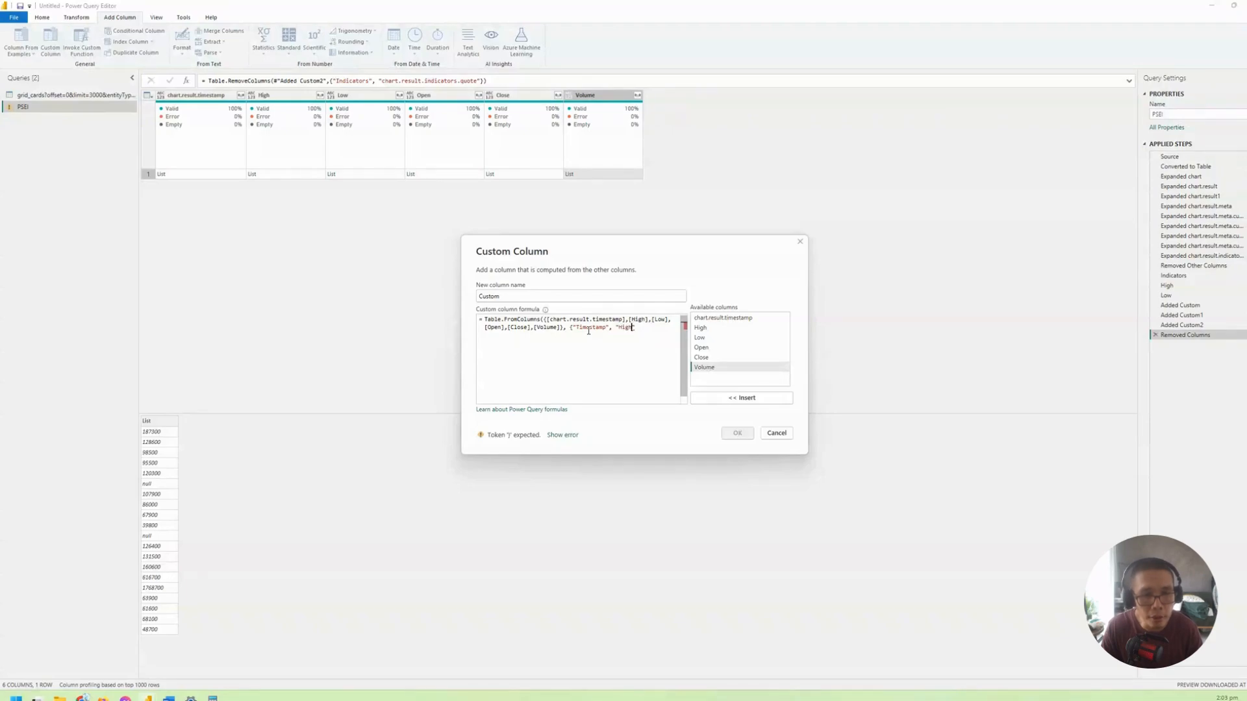
{"action": "type", "text": "\", \"Low\", \""}
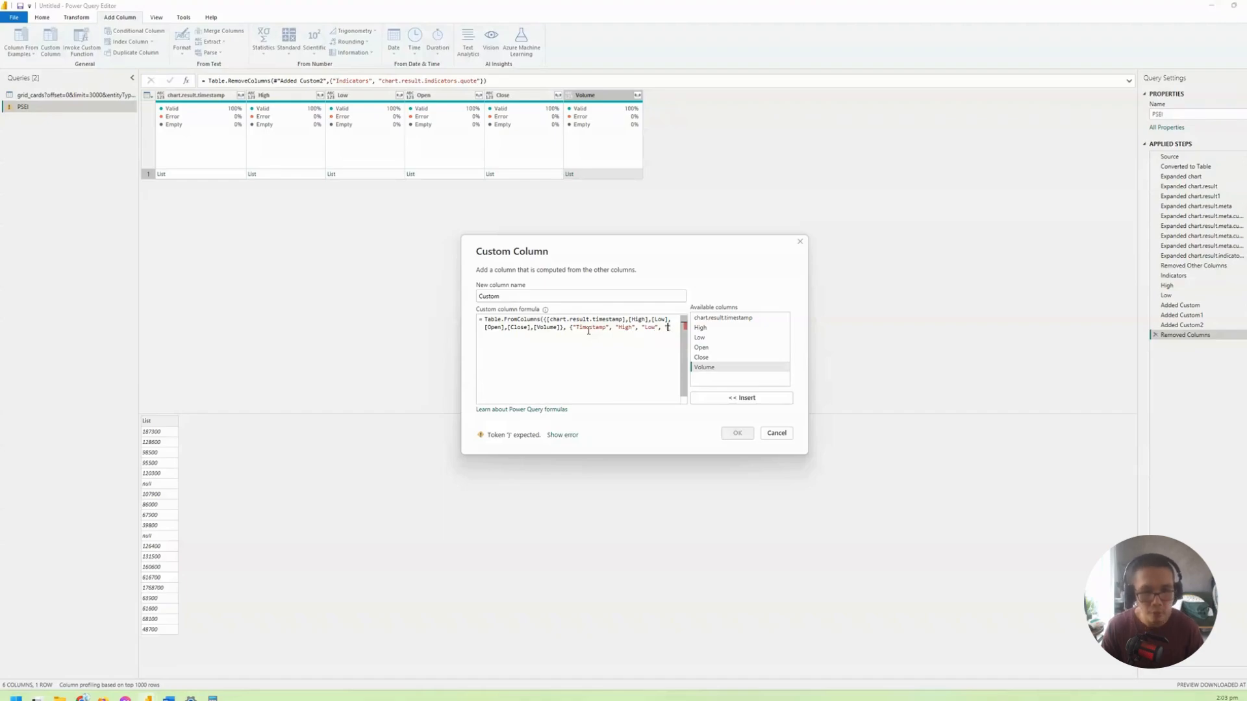
{"action": "type", "text": "Open"}
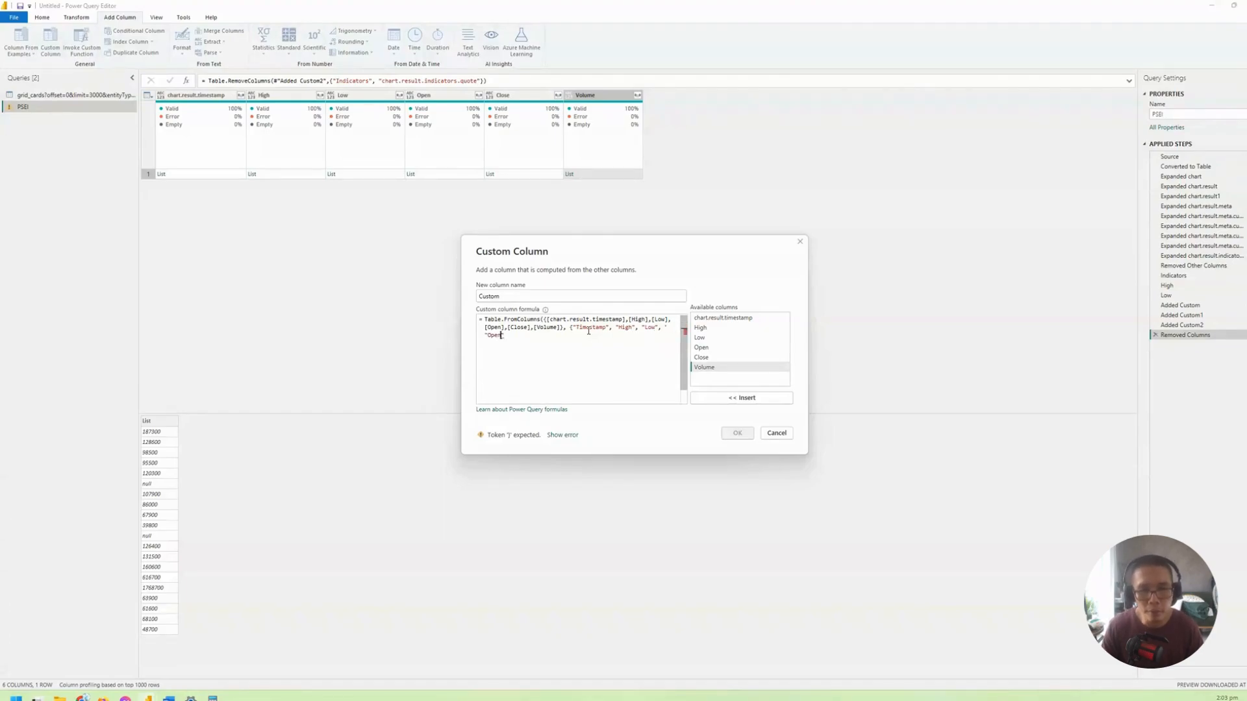
{"action": "type", "text": "\", \"Close"}
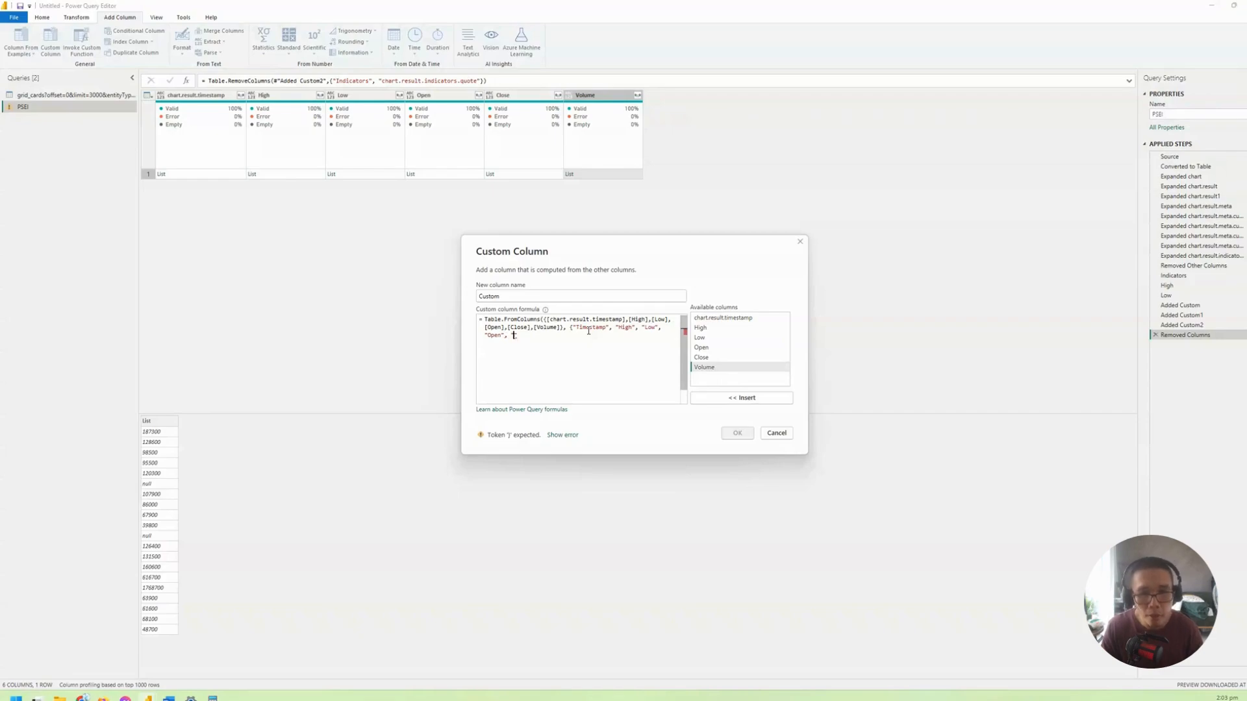
{"action": "type", "text": "\", \"Volume\""}
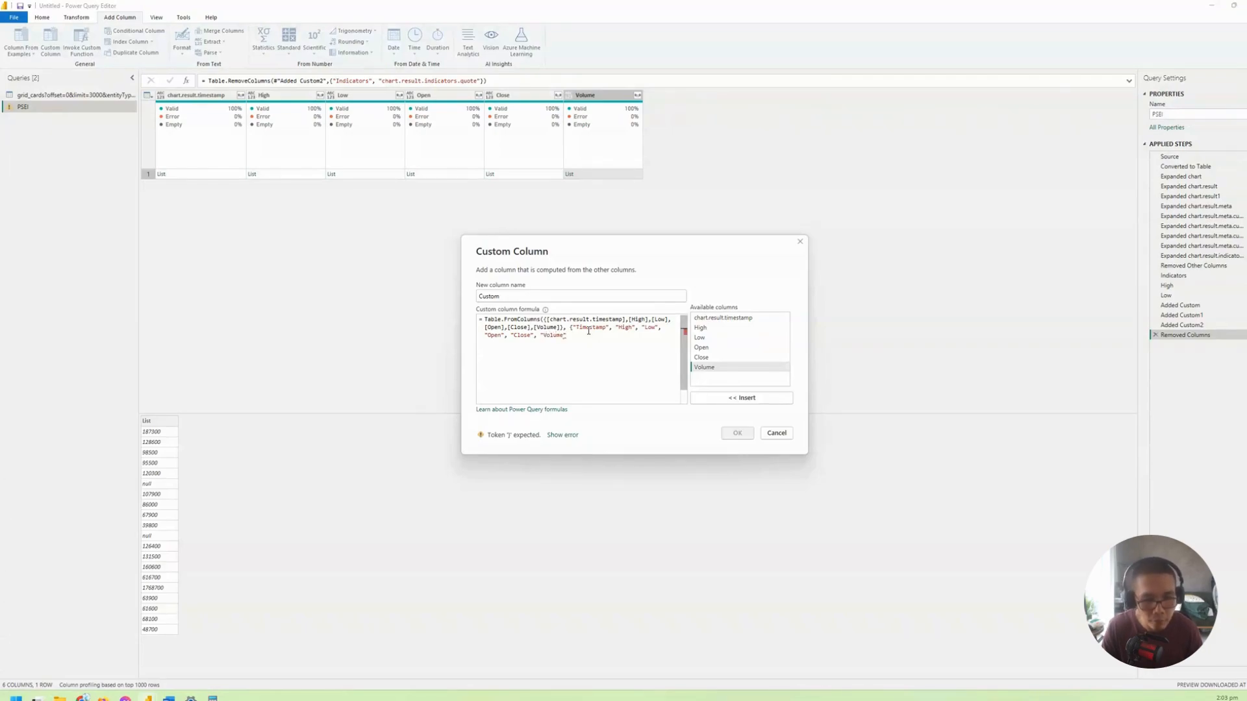
{"action": "type", "text": "})"}
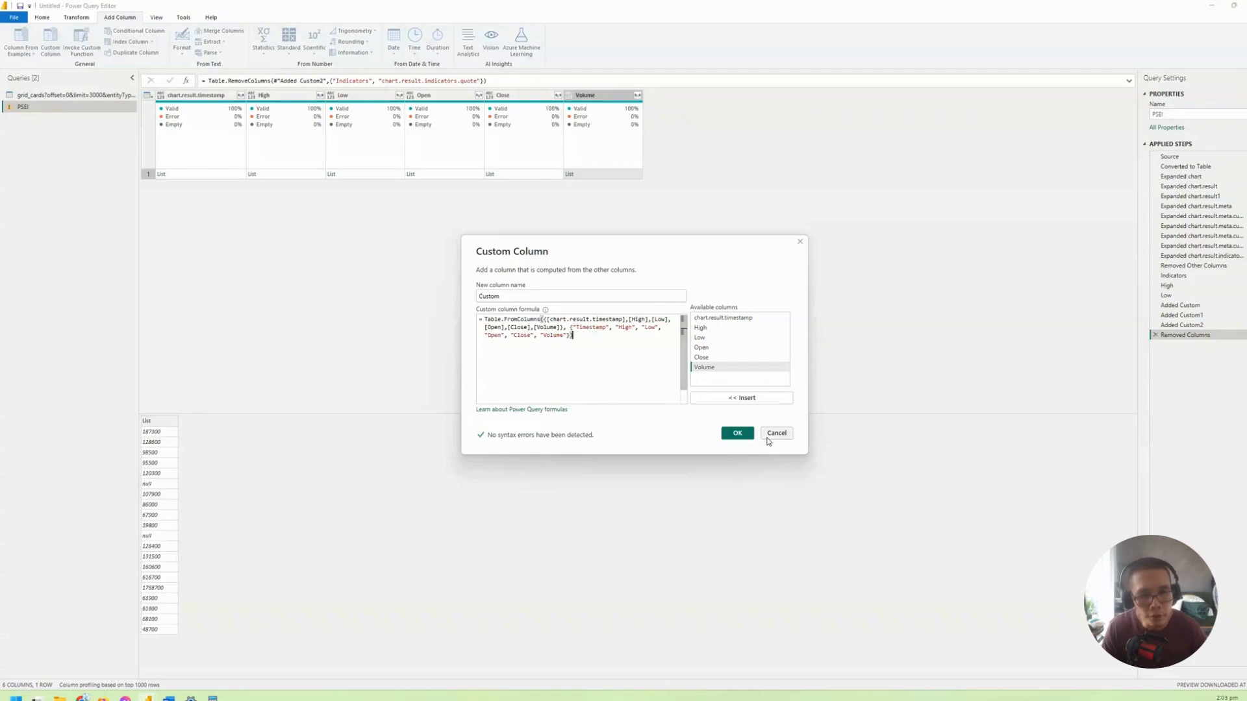
{"action": "left_click", "coordinate": [737, 433]}
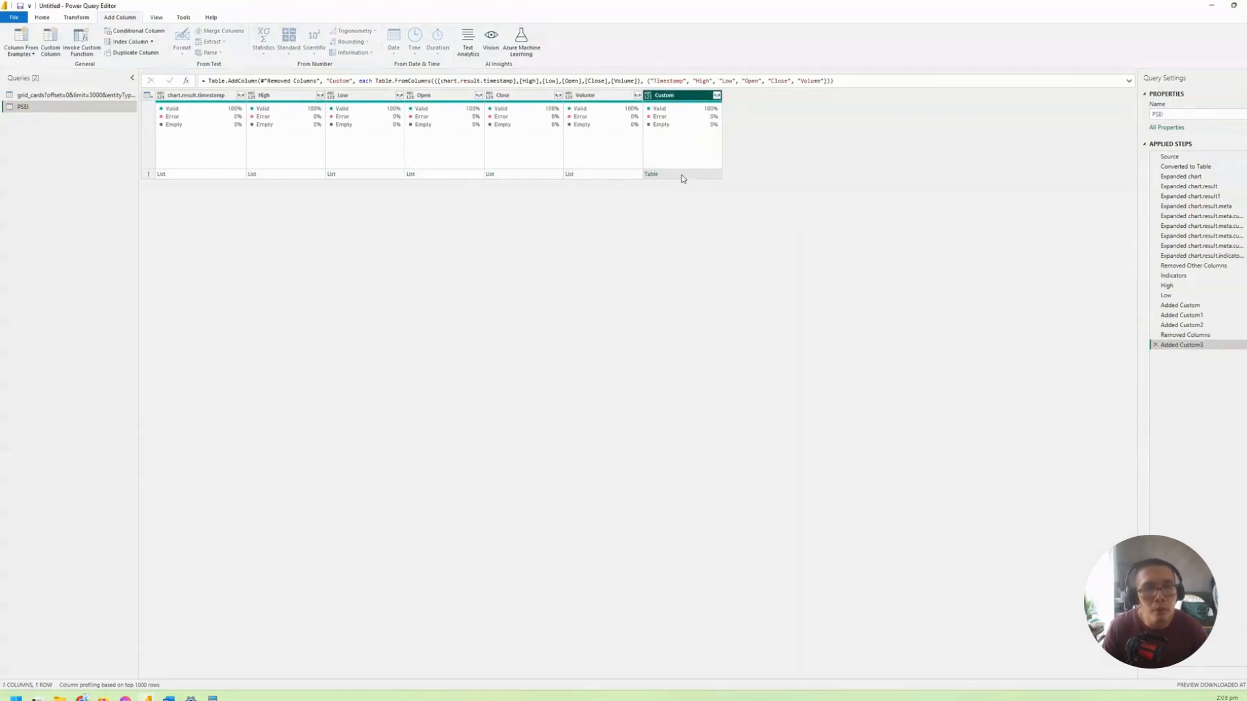
Step: Rename the new custom column to Data within its Table.AddColumn formula and preview the nested table it contains
{"action": "double_click", "coordinate": [345, 81]}
{"action": "type", "text": "Data"}
{"action": "key", "text": "Return"}
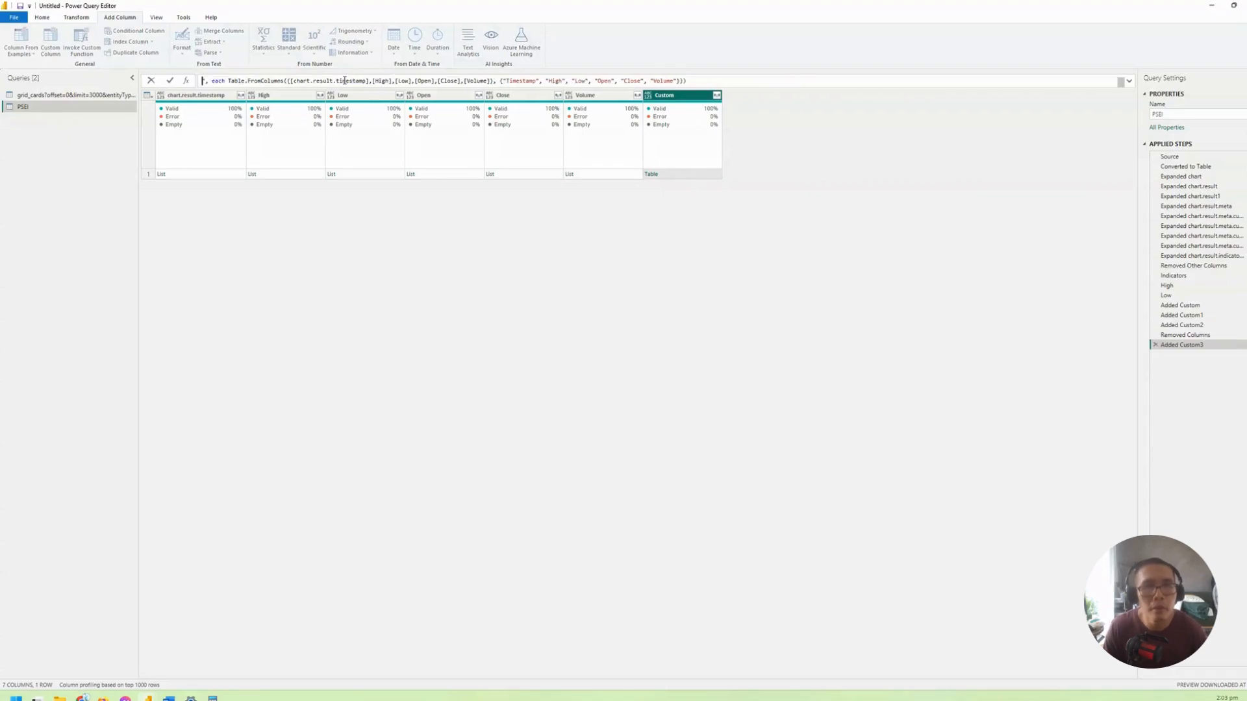
{"action": "left_click", "coordinate": [669, 178]}
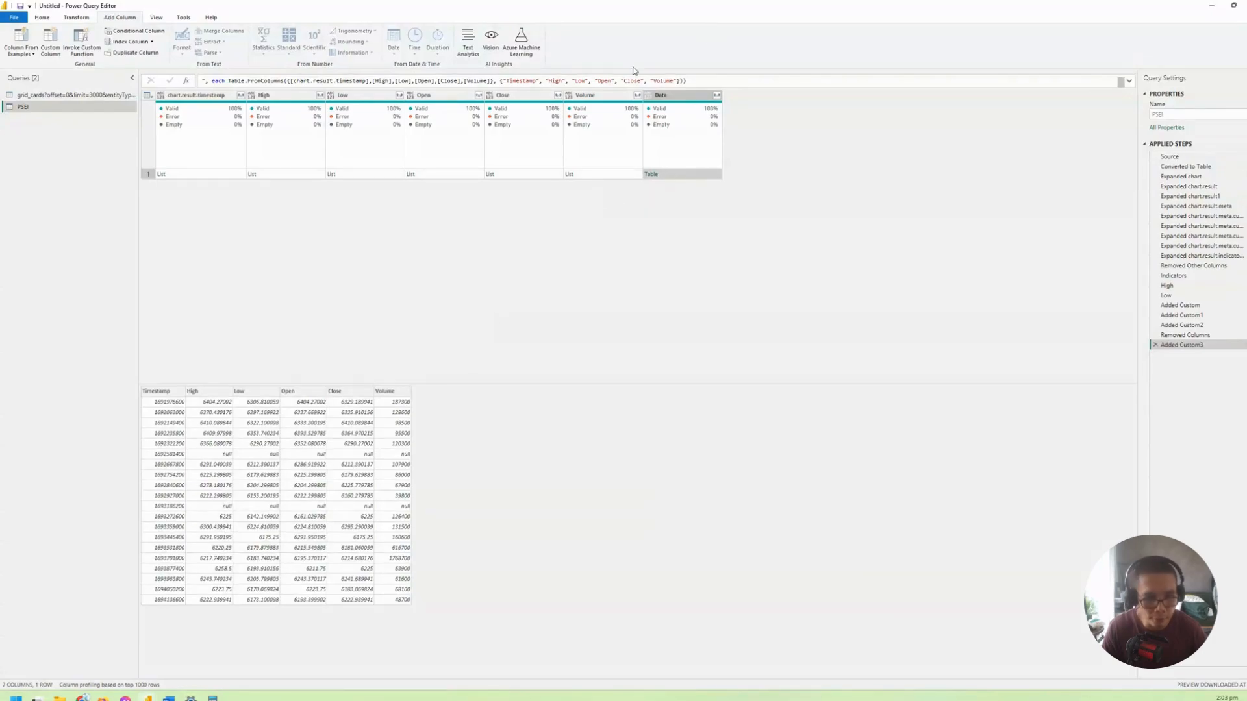
{"action": "right_click", "coordinate": [667, 96]}
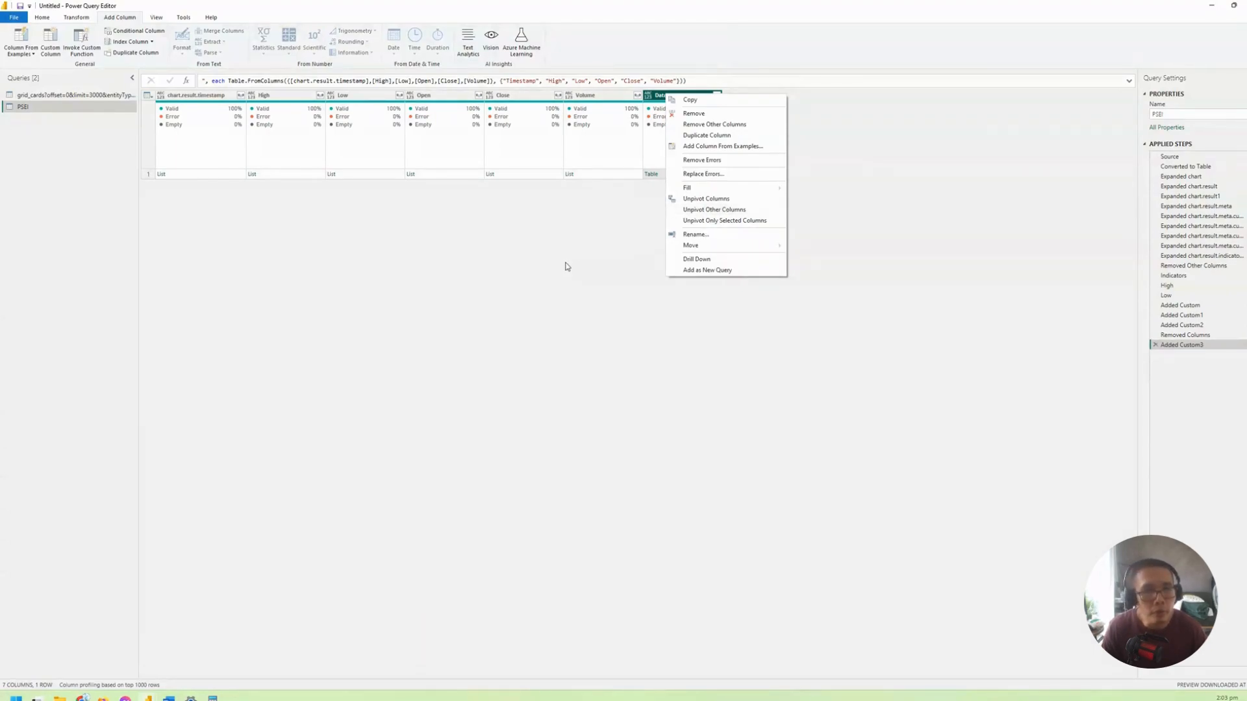
{"action": "left_click", "coordinate": [552, 228]}
{"action": "left_click", "coordinate": [652, 176]}
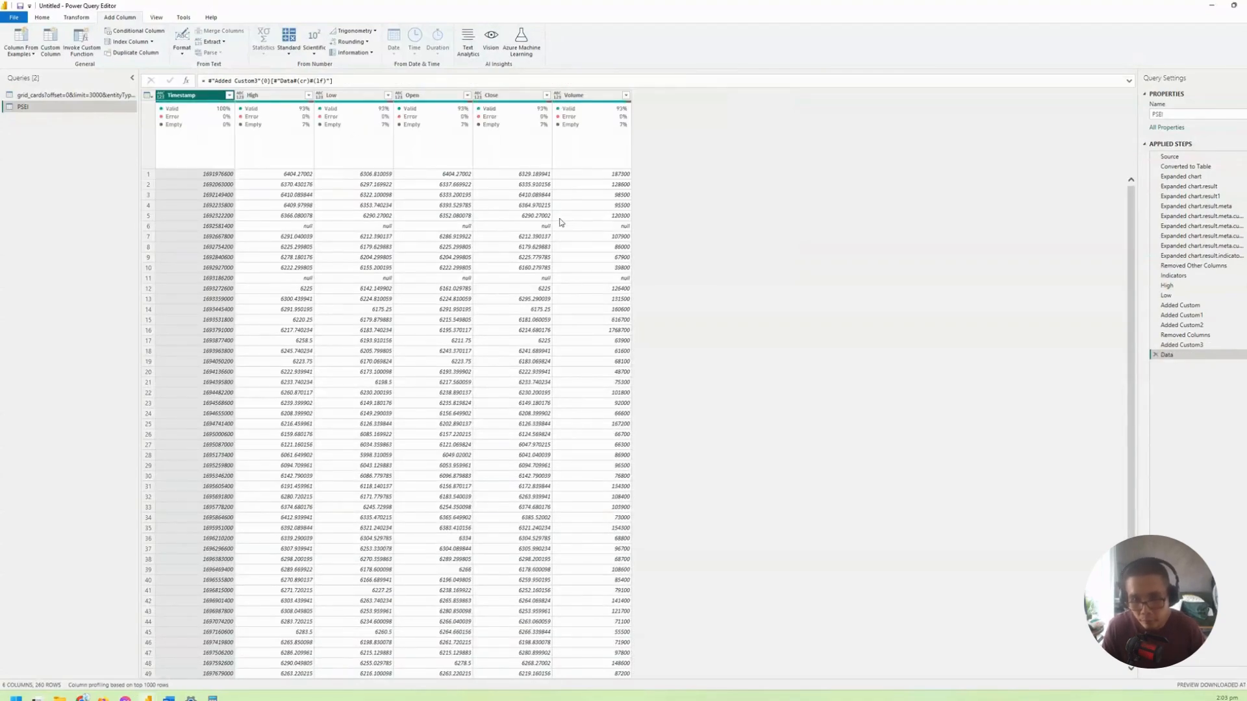
{"action": "left_click", "coordinate": [1156, 355]}
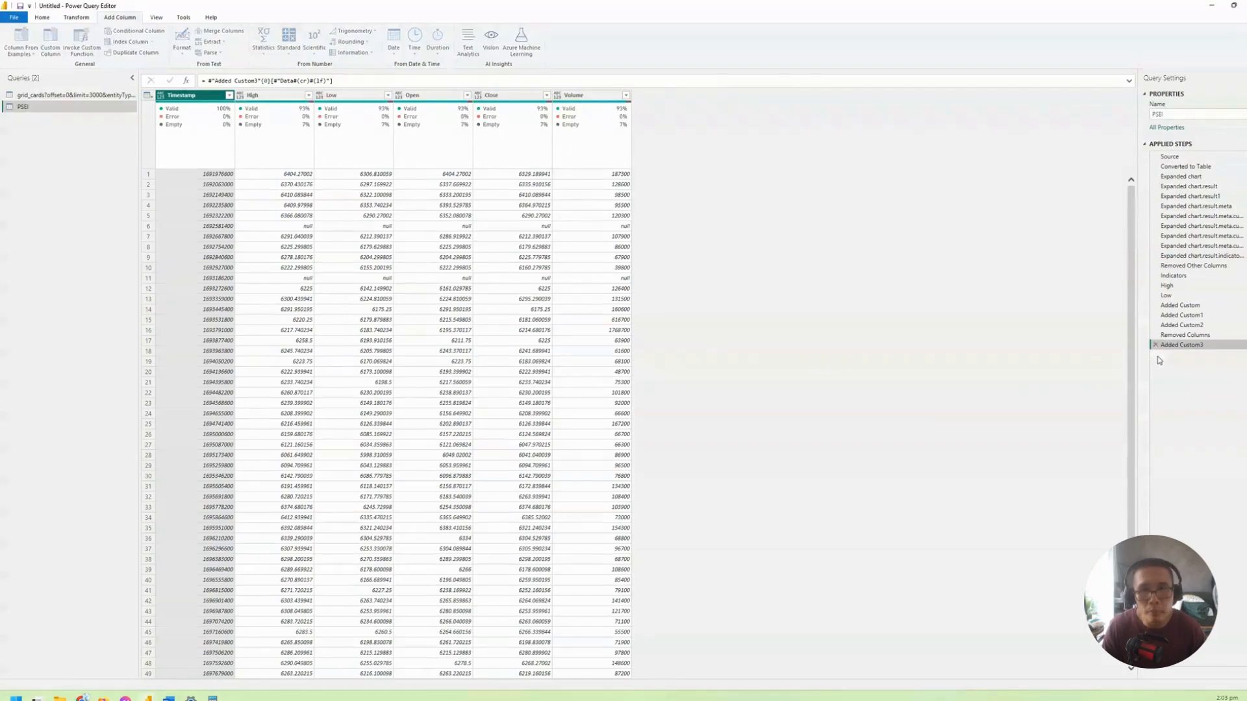
Step: Remove the stray line break after Data in the column name of the Added Custom3 formula, and drill down into the Data table
{"action": "left_click", "coordinate": [1130, 81]}
{"action": "left_click", "coordinate": [351, 79]}
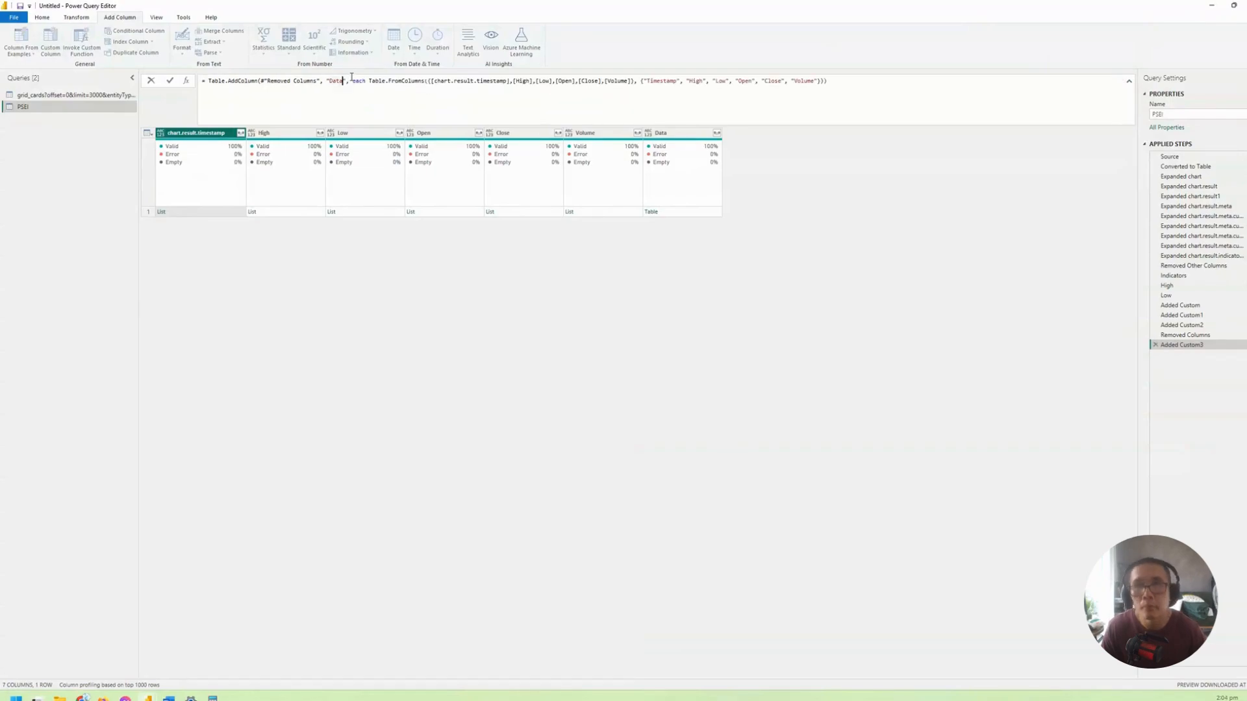
{"action": "left_click", "coordinate": [650, 211]}
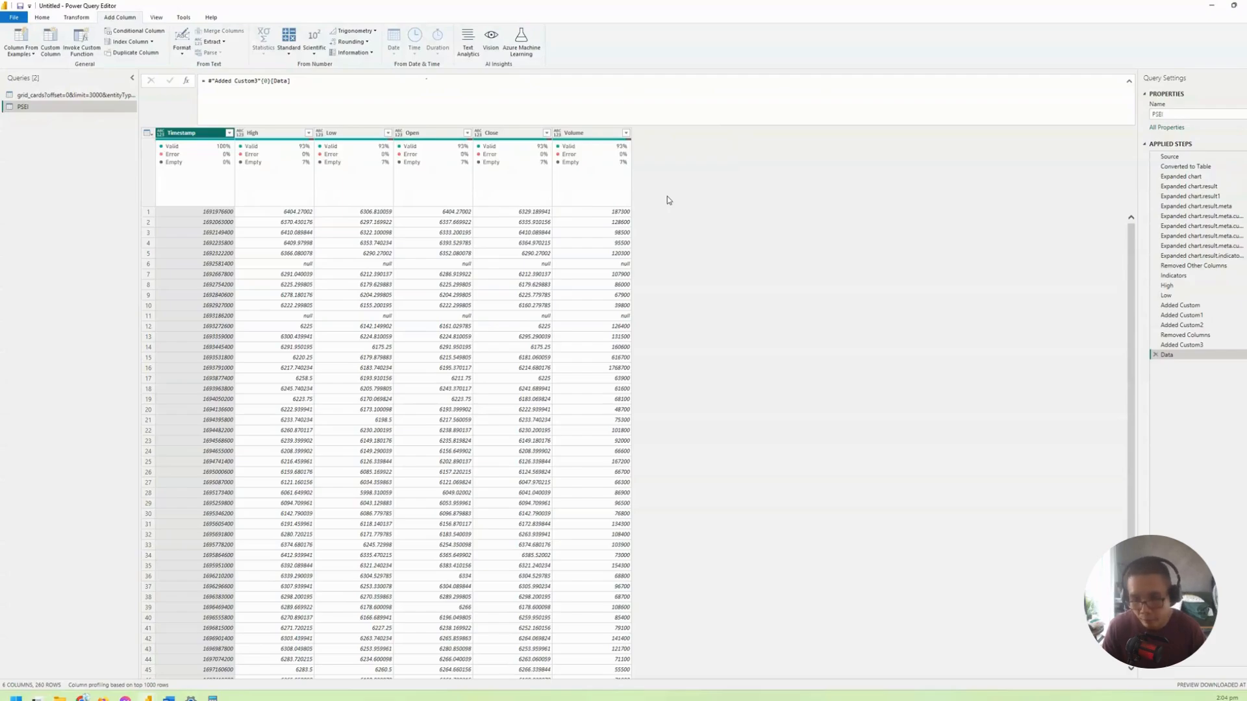
Step: Examine individual values in the Timestamp column, resizing the cell preview area to keep more table rows in view
{"action": "left_click", "coordinate": [208, 224]}
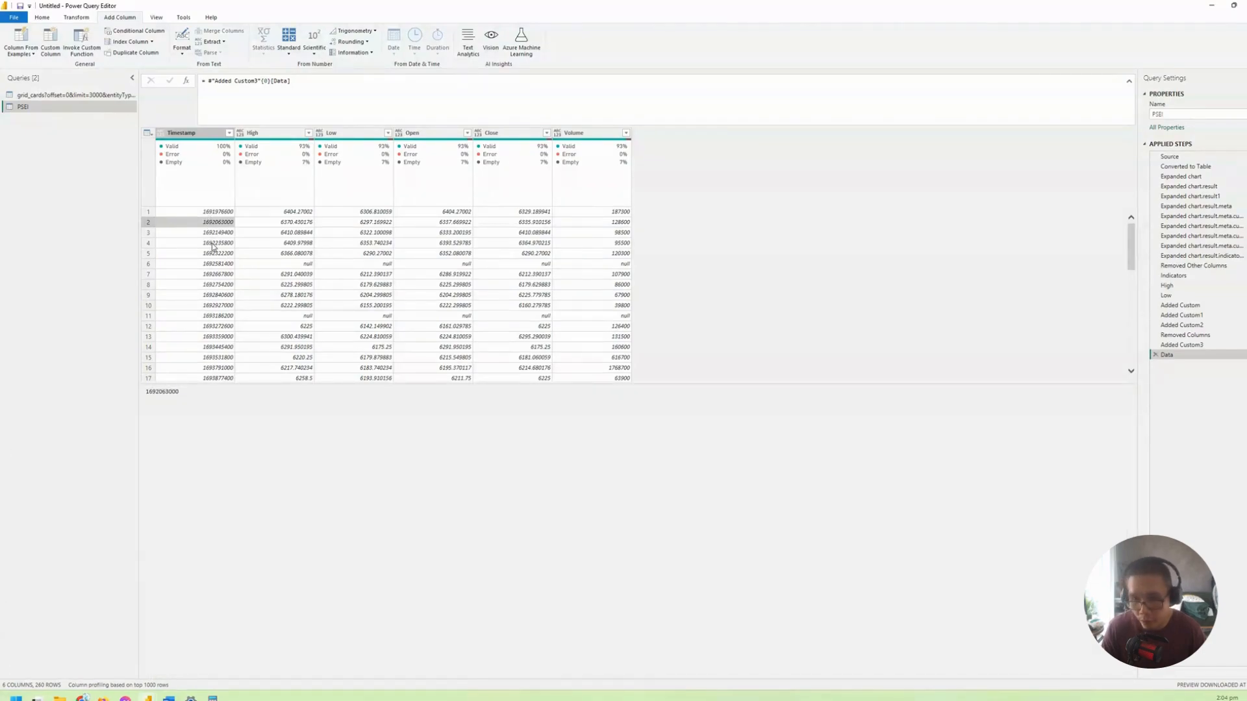
{"action": "left_click", "coordinate": [213, 244]}
{"action": "left_click_drag", "start_coordinate": [719, 384], "coordinate": [682, 556]}
{"action": "left_click", "coordinate": [212, 224]}
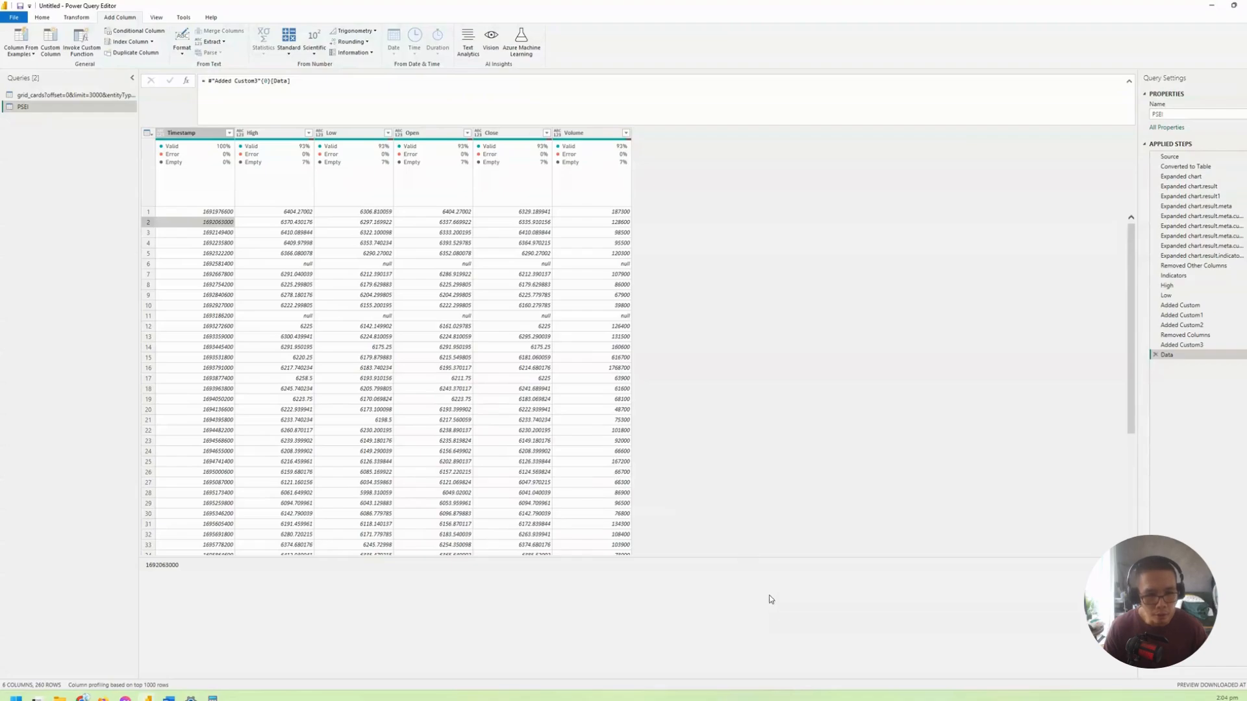
{"action": "left_click_drag", "start_coordinate": [769, 556], "coordinate": [770, 508]}
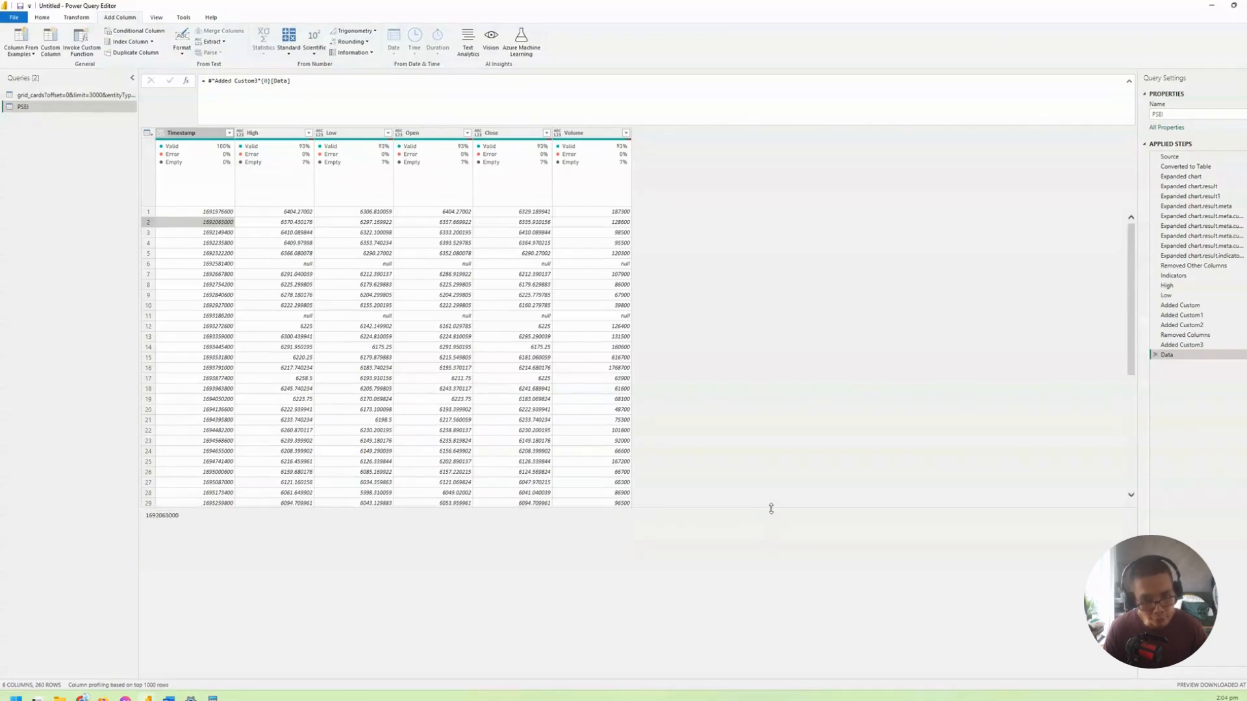